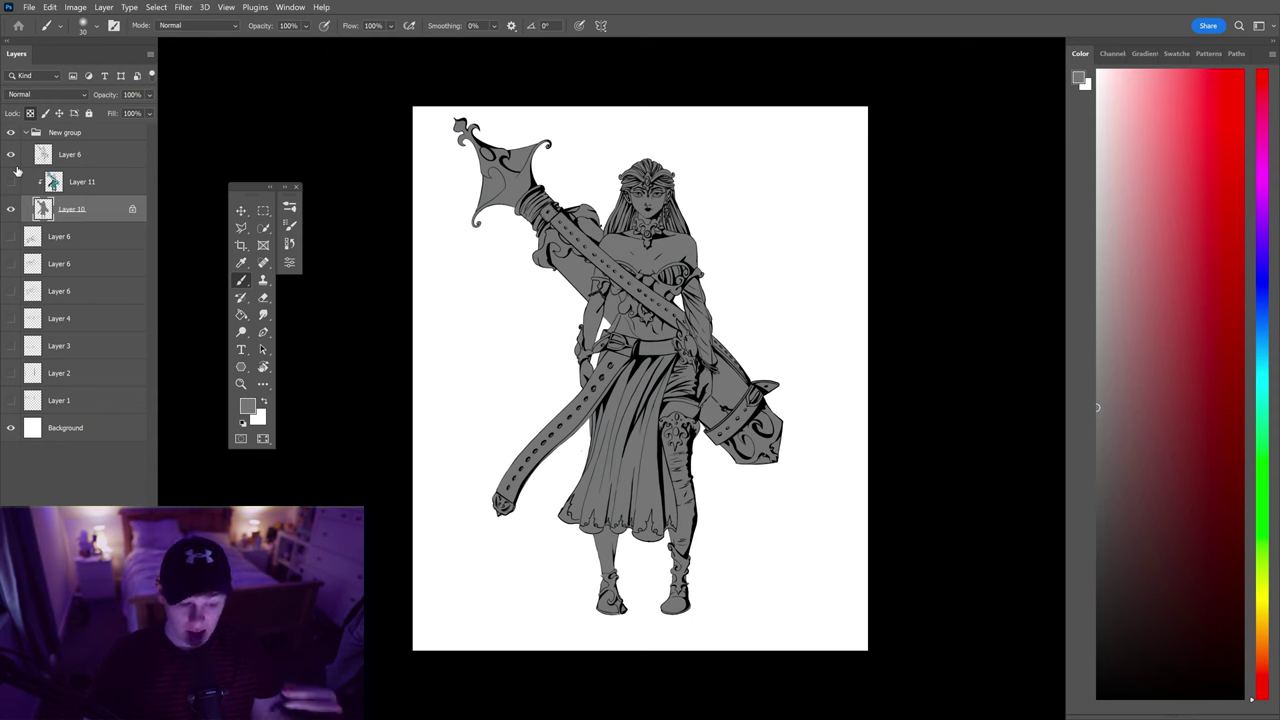
# Show and select the colour-flats Layer 11, then add a new layer above it
pyautogui.click(10, 181)
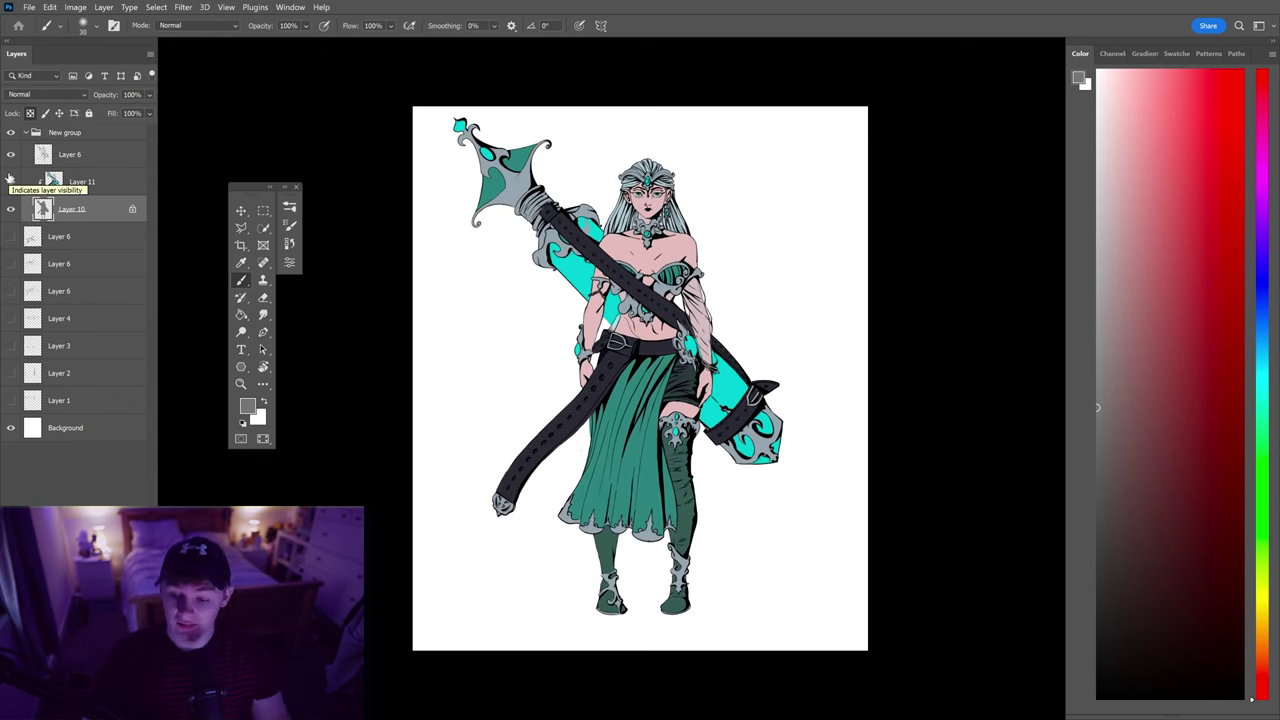
pyautogui.click(95, 181)
pyautogui.scroll(2, 672, 380)
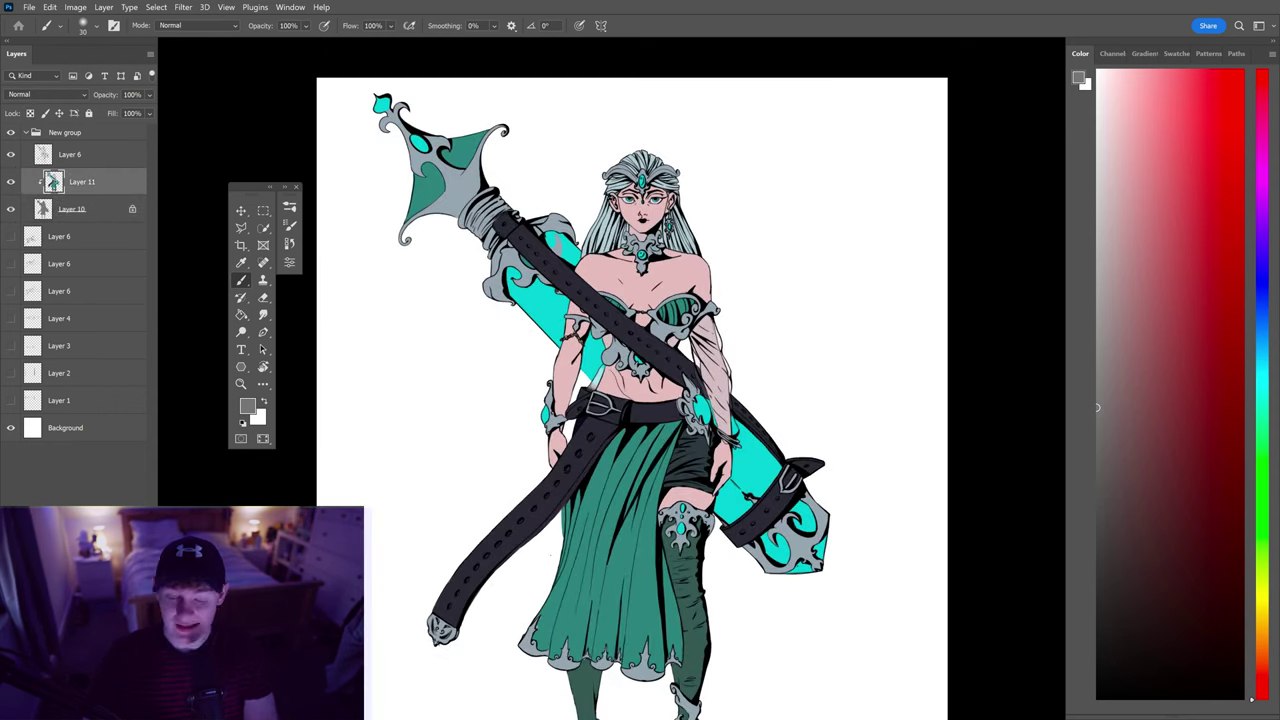
pyautogui.scroll(-2, 614, 378)
pyautogui.scroll(-3, 808, 337)
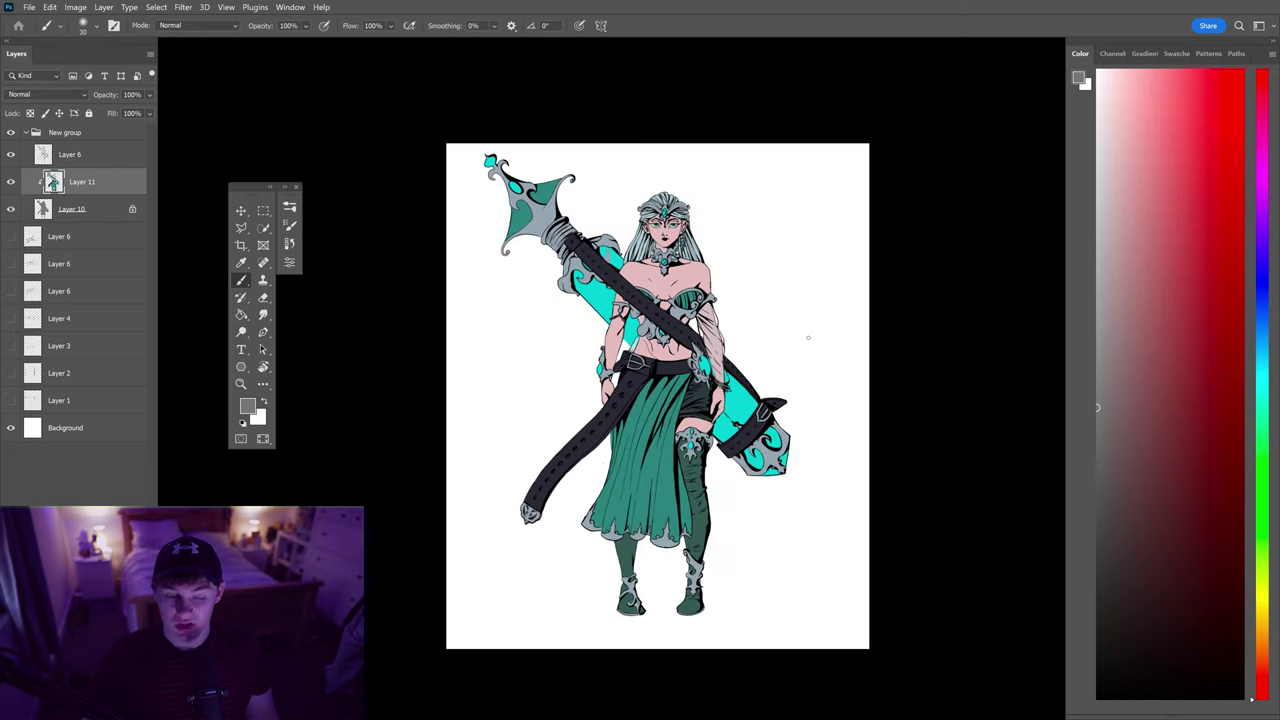
pyautogui.scroll(4, 660, 250)
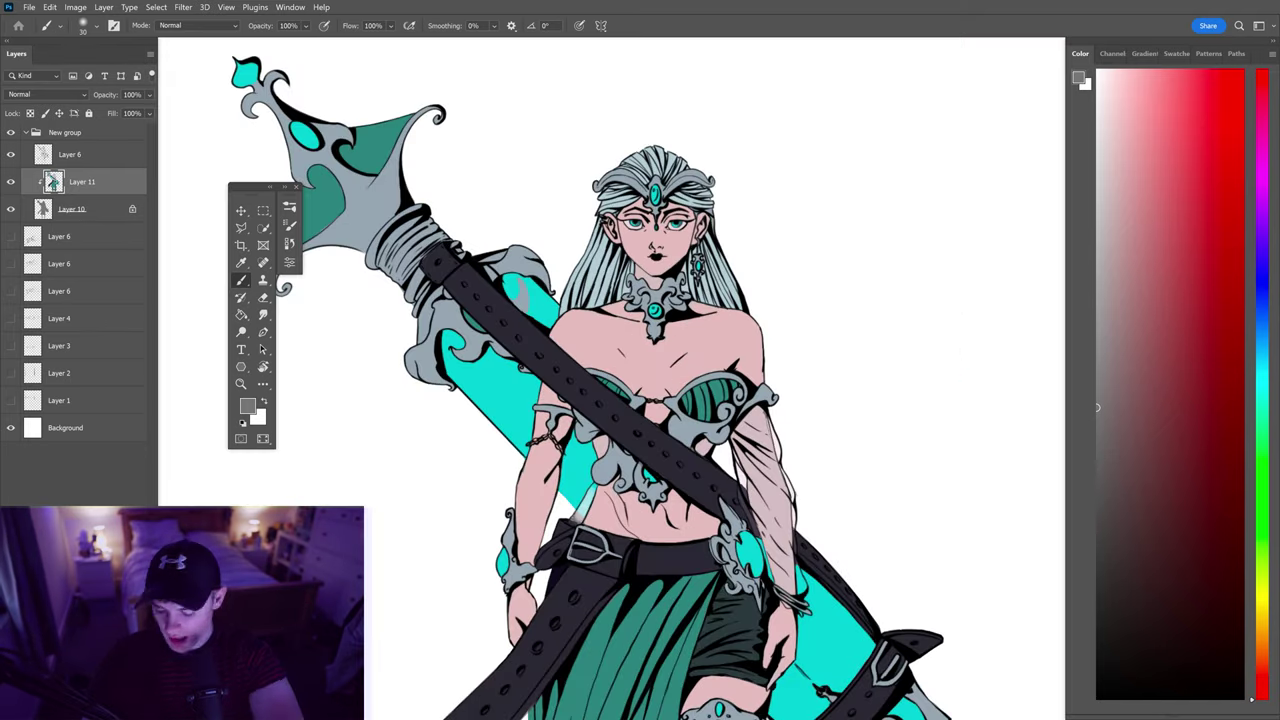
pyautogui.hotkey('ctrl', 'shift', 'alt', 'n')
# Pick a blush pink and brush it across both cheeks
pyautogui.keyDown('alt'); pyautogui.click(681, 573); pyautogui.keyUp('alt')
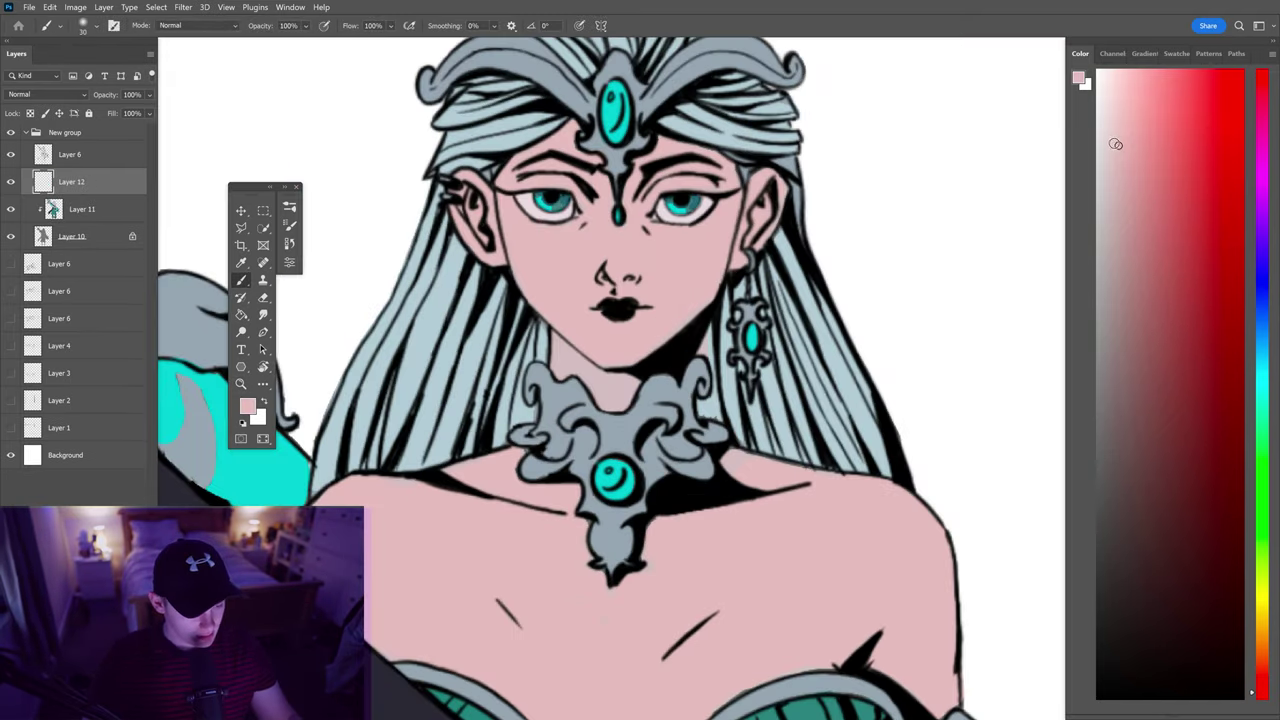
pyautogui.keyDown('alt'); pyautogui.click(845, 356); pyautogui.keyUp('alt')
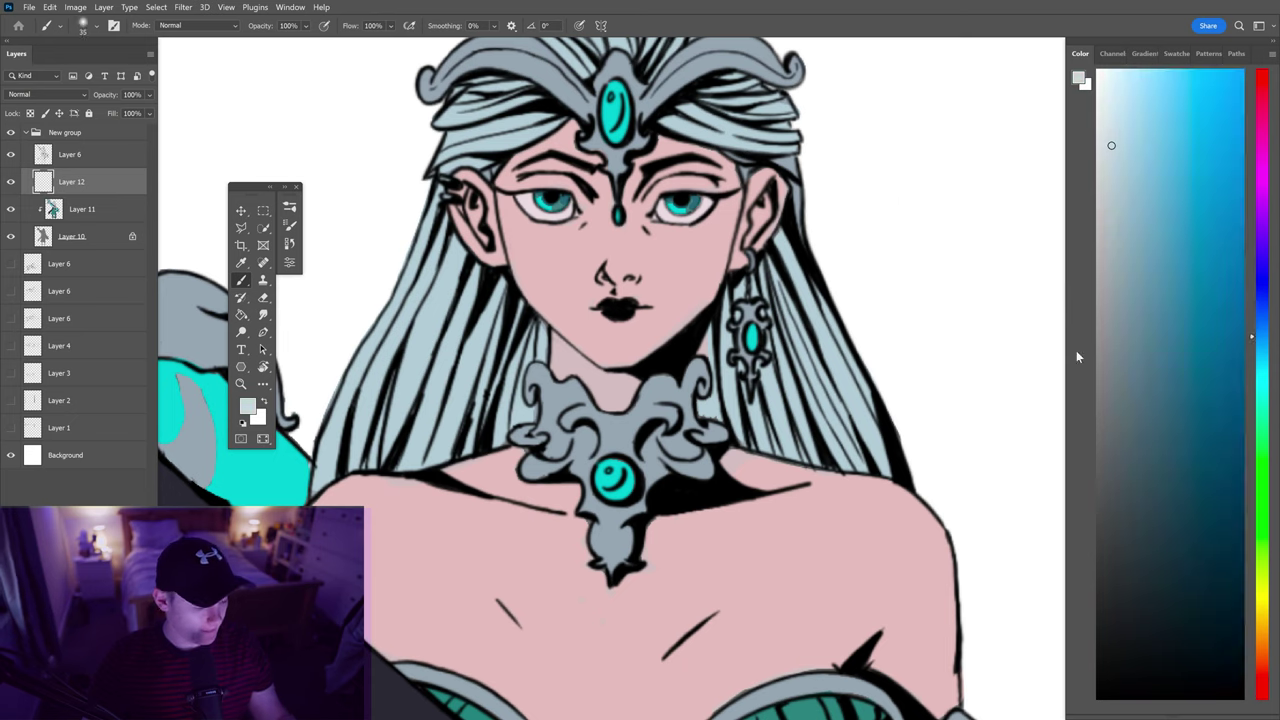
pyautogui.click(1261, 104)
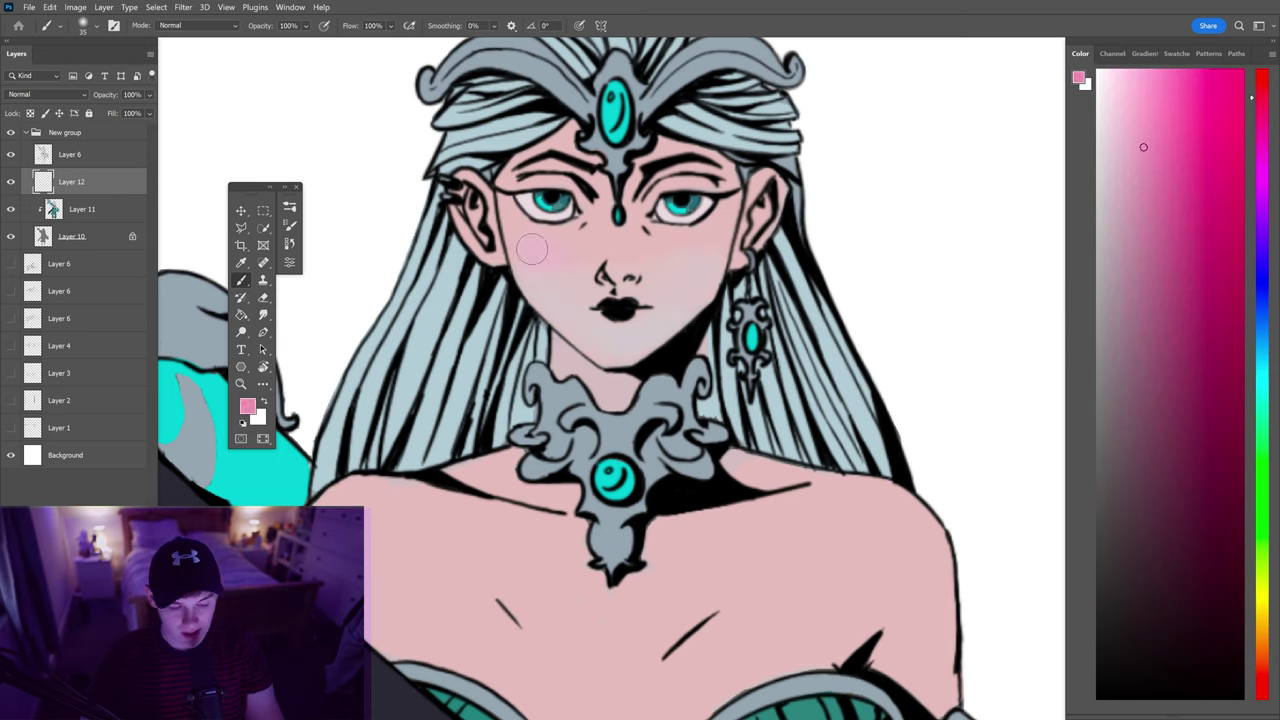
pyautogui.moveTo(531, 249)
pyautogui.mouseDown()
pyautogui.moveTo(677, 257)
pyautogui.moveTo(543, 257)
pyautogui.moveTo(571, 314)
pyautogui.moveTo(572, 379)
pyautogui.mouseUp()
pyautogui.rightClick(550, 260)
pyautogui.press('Return')
# Sample lighter skin pinks from the face and shift the colour toward orange-red
pyautogui.keyDown('alt'); pyautogui.click(710, 283); pyautogui.keyUp('alt')
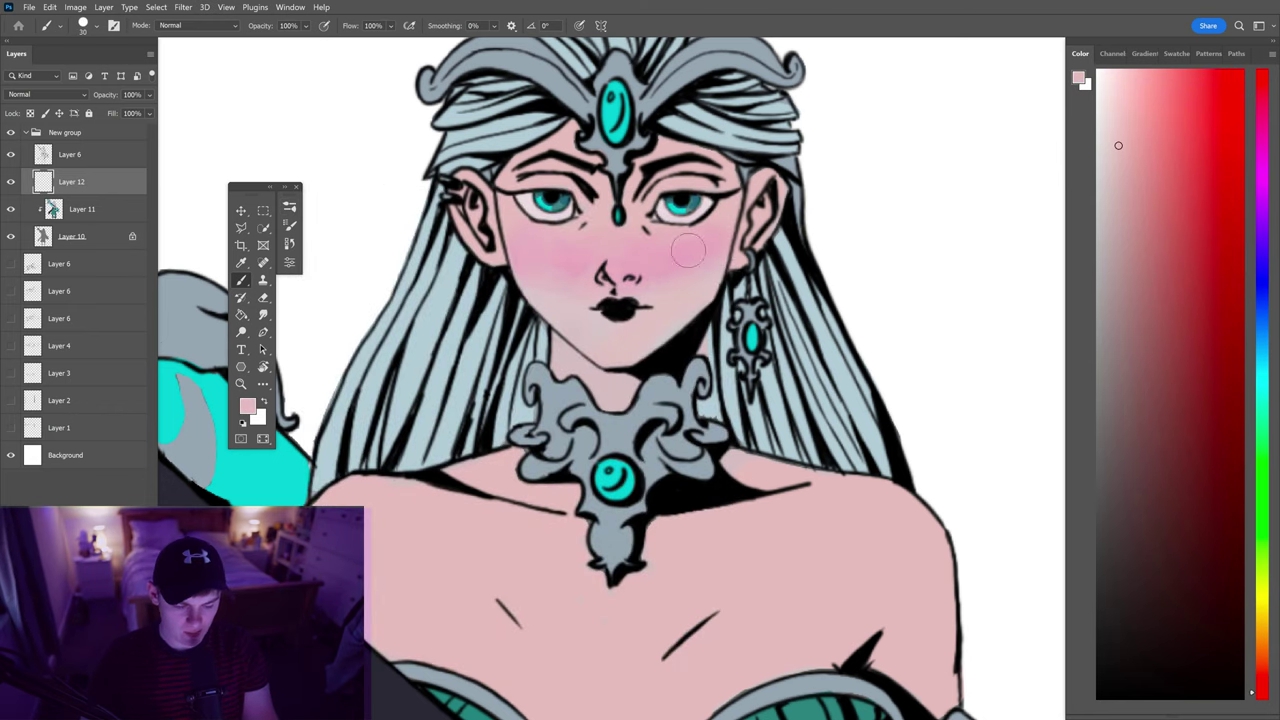
pyautogui.scroll(-5, 688, 250)
pyautogui.scroll(5, 612, 220)
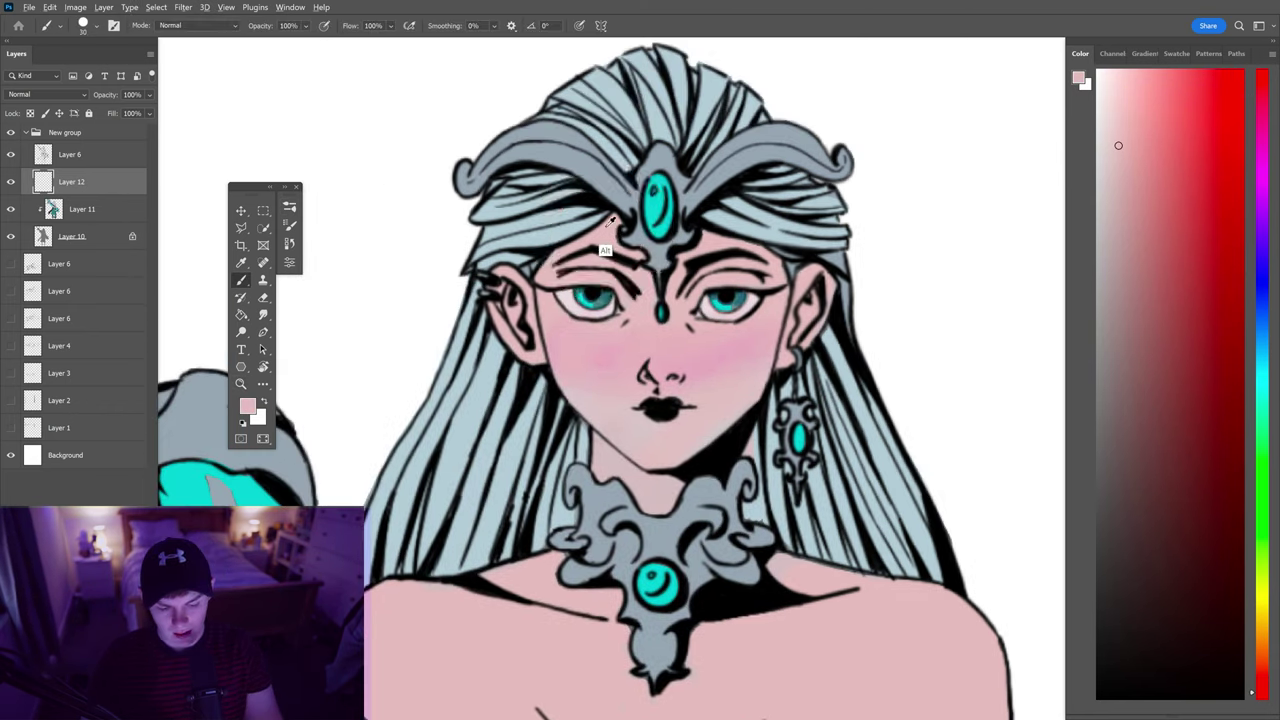
pyautogui.keyDown('alt'); pyautogui.click(579, 411); pyautogui.keyUp('alt')
pyautogui.click(1262, 677)
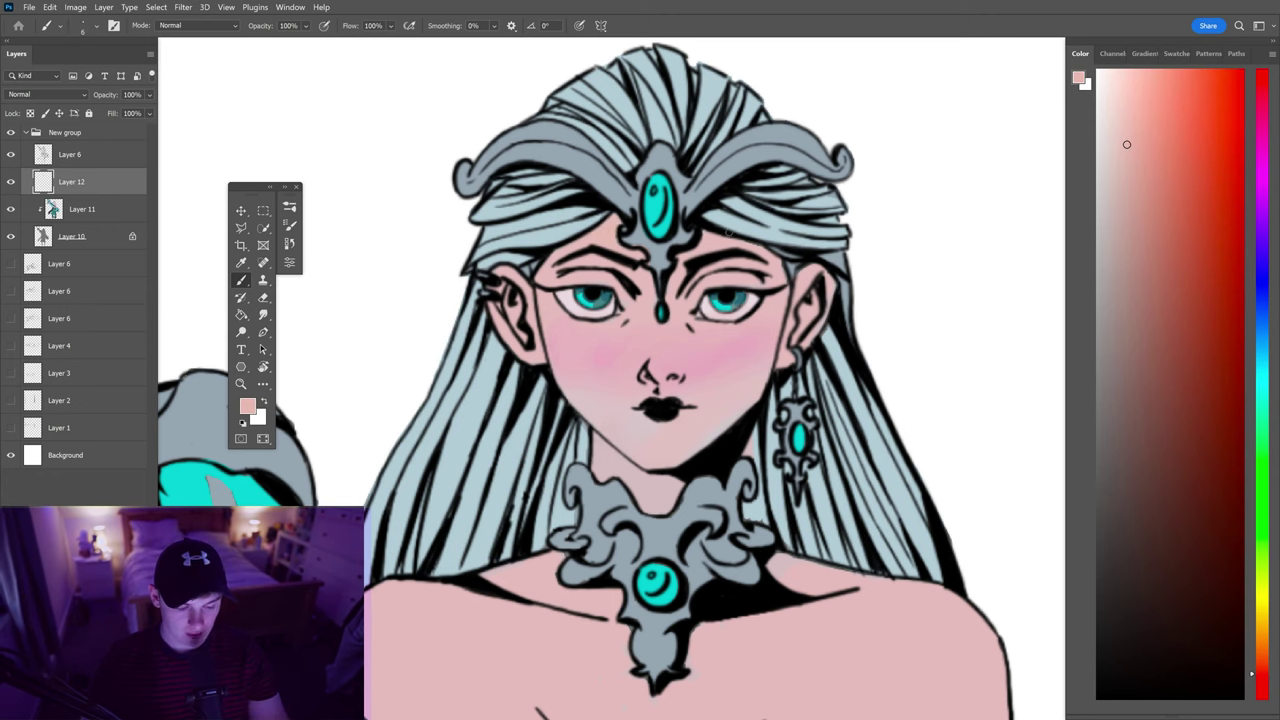
pyautogui.scroll(-5, 733, 244)
pyautogui.scroll(5, 700, 300)
pyautogui.keyDown('alt'); pyautogui.click(694, 380); pyautogui.keyUp('alt')
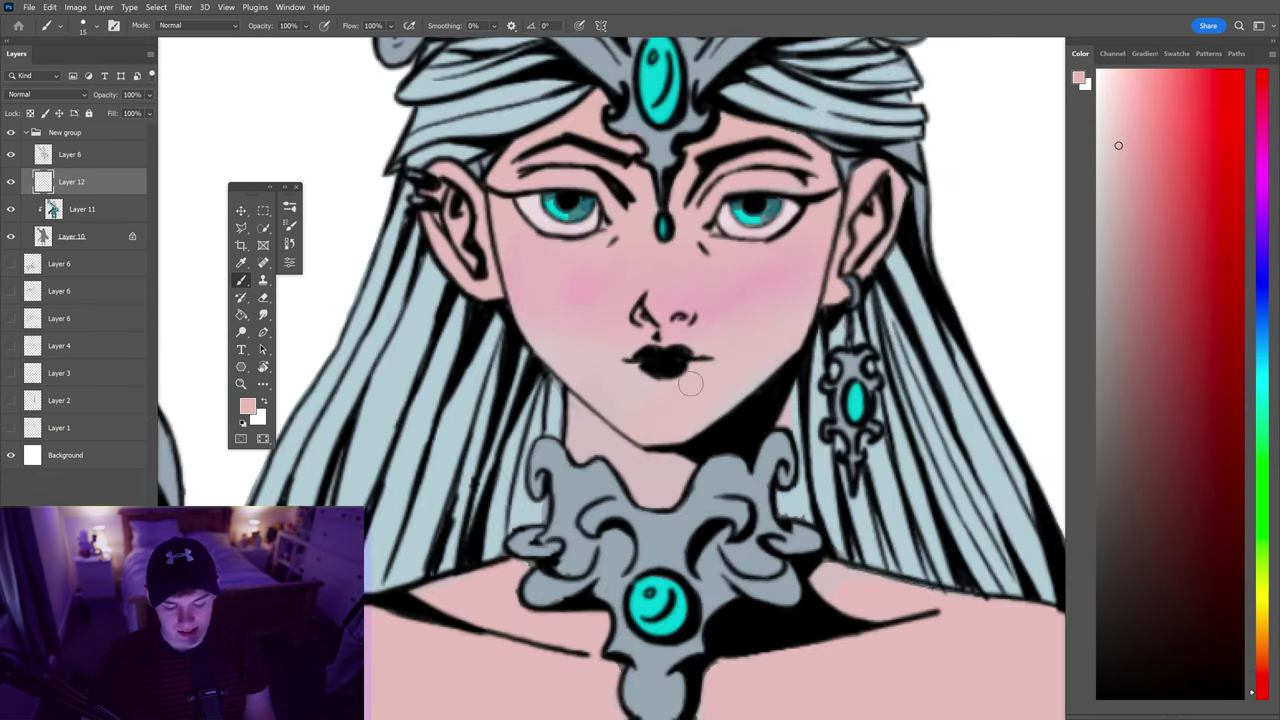
pyautogui.scroll(-4, 694, 380)
pyautogui.scroll(5, 707, 230)
pyautogui.scroll(-5, 431, 218)
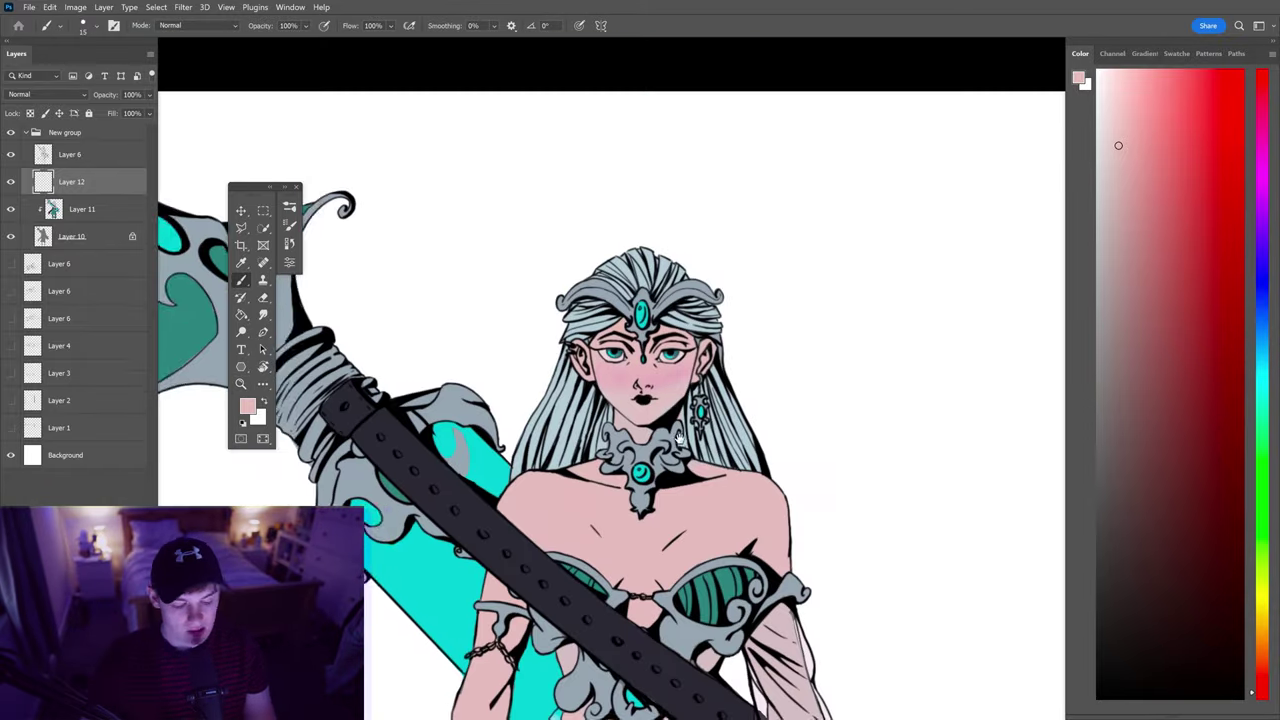
# Add another new layer above the blush and adjust the zoom before painting again
pyautogui.hotkey('ctrl', 'shift', 'alt', 'n')
pyautogui.scroll(-5, 600, 400)
pyautogui.press('z')
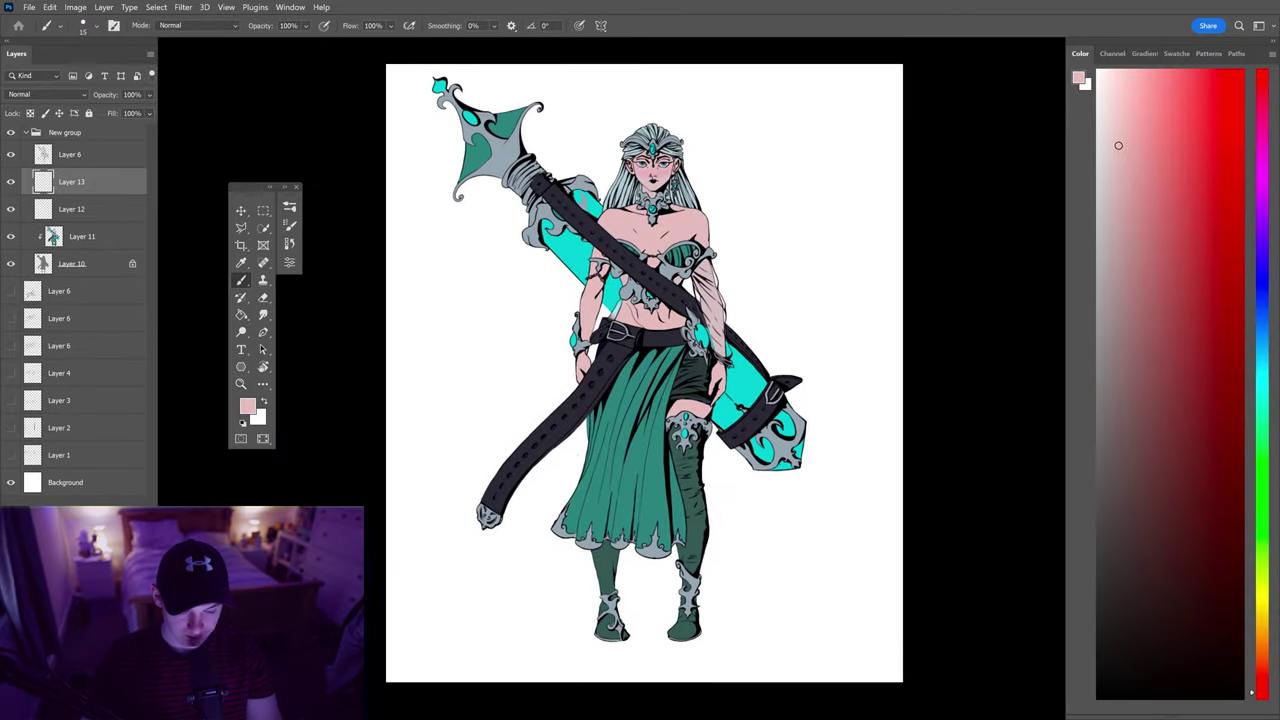
pyautogui.scroll(5, 708, 167)
pyautogui.scroll(-5, 708, 167)
pyautogui.press('b')
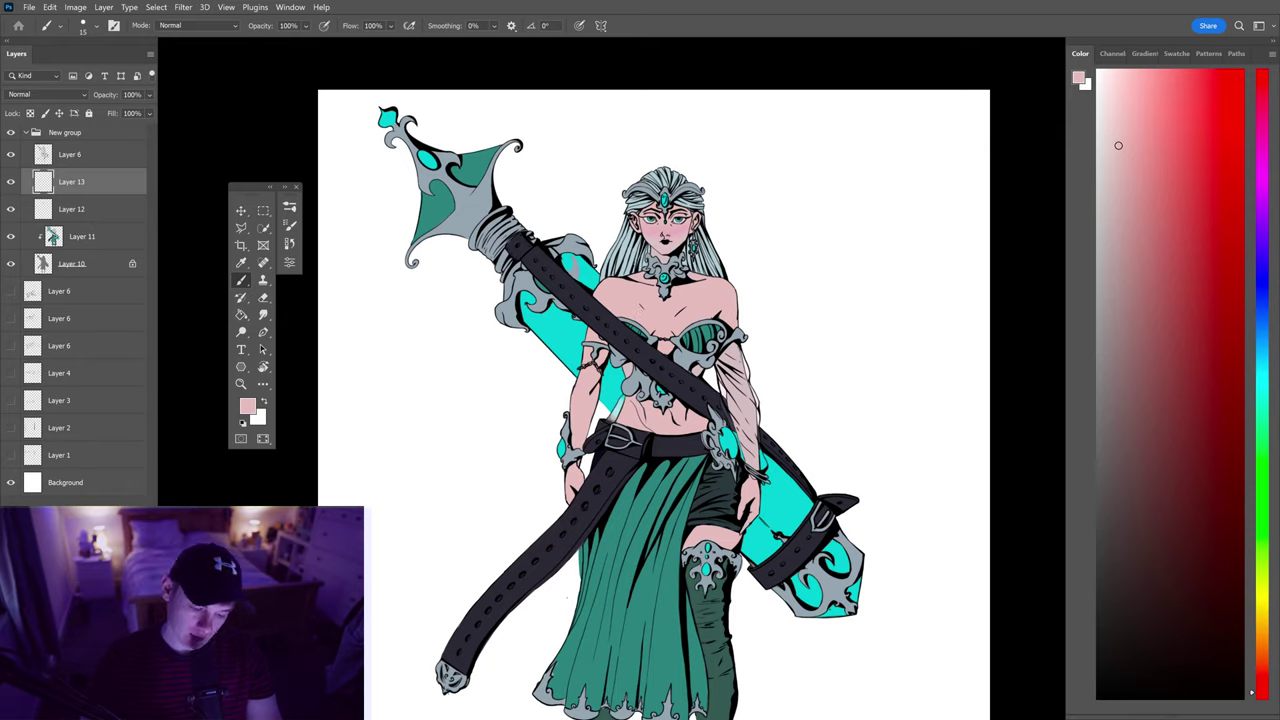
pyautogui.scroll(5, 670, 221)
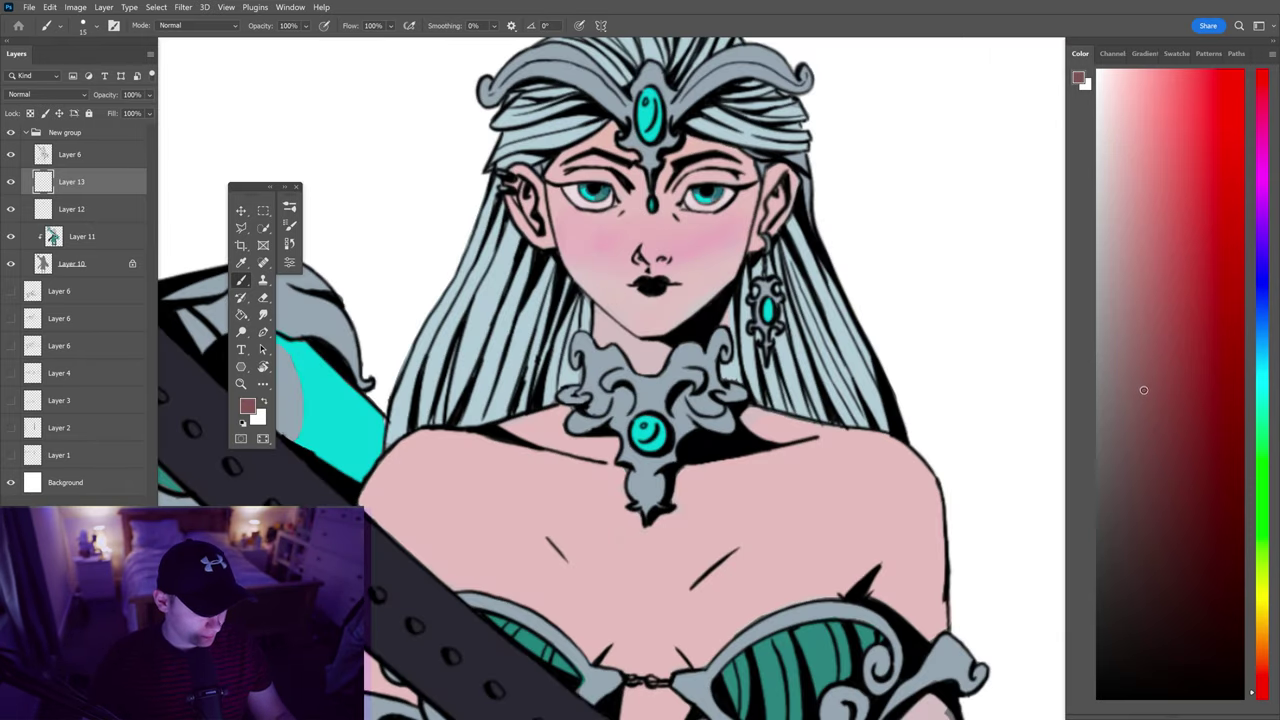
# Paint a mauve shadow diagonally from cheek to chin with a slightly larger brush
pyautogui.moveTo(557, 232); pyautogui.dragTo(648, 338)
pyautogui.press(']')
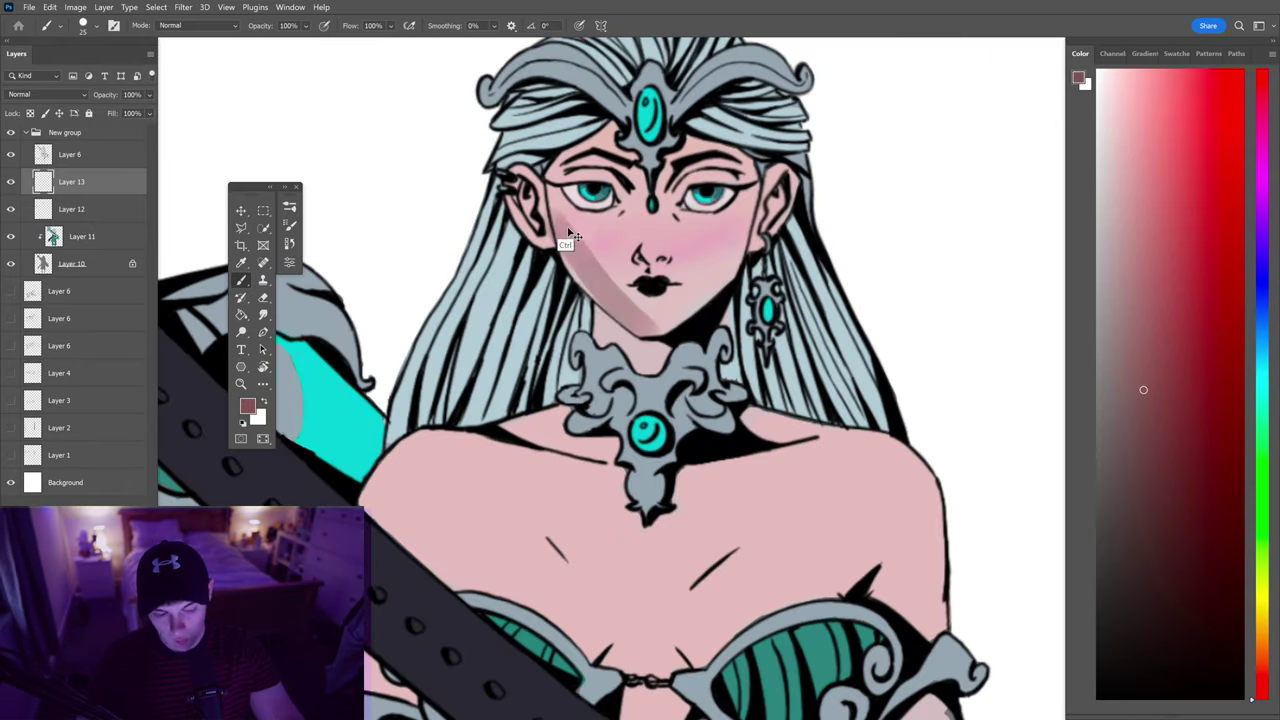
pyautogui.press('Delete')
pyautogui.moveTo(555, 215); pyautogui.dragTo(648, 347)
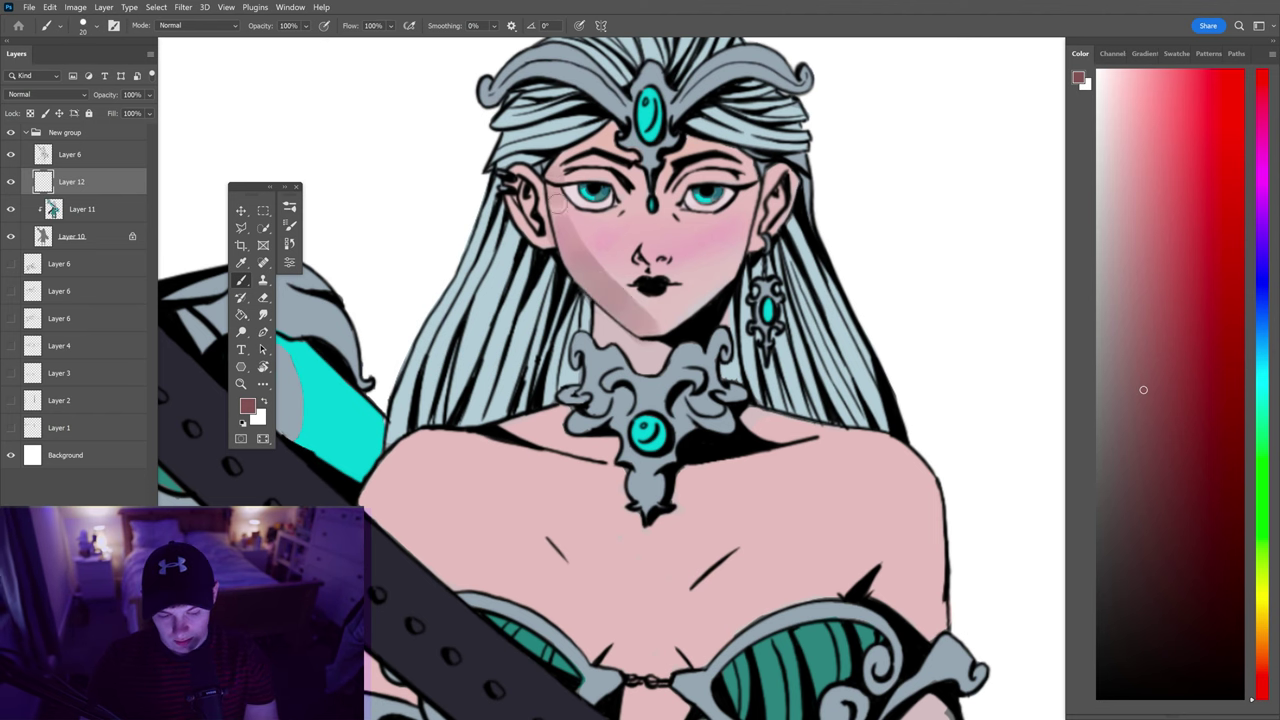
pyautogui.scroll(-5, 636, 203)
pyautogui.scroll(4, 636, 203)
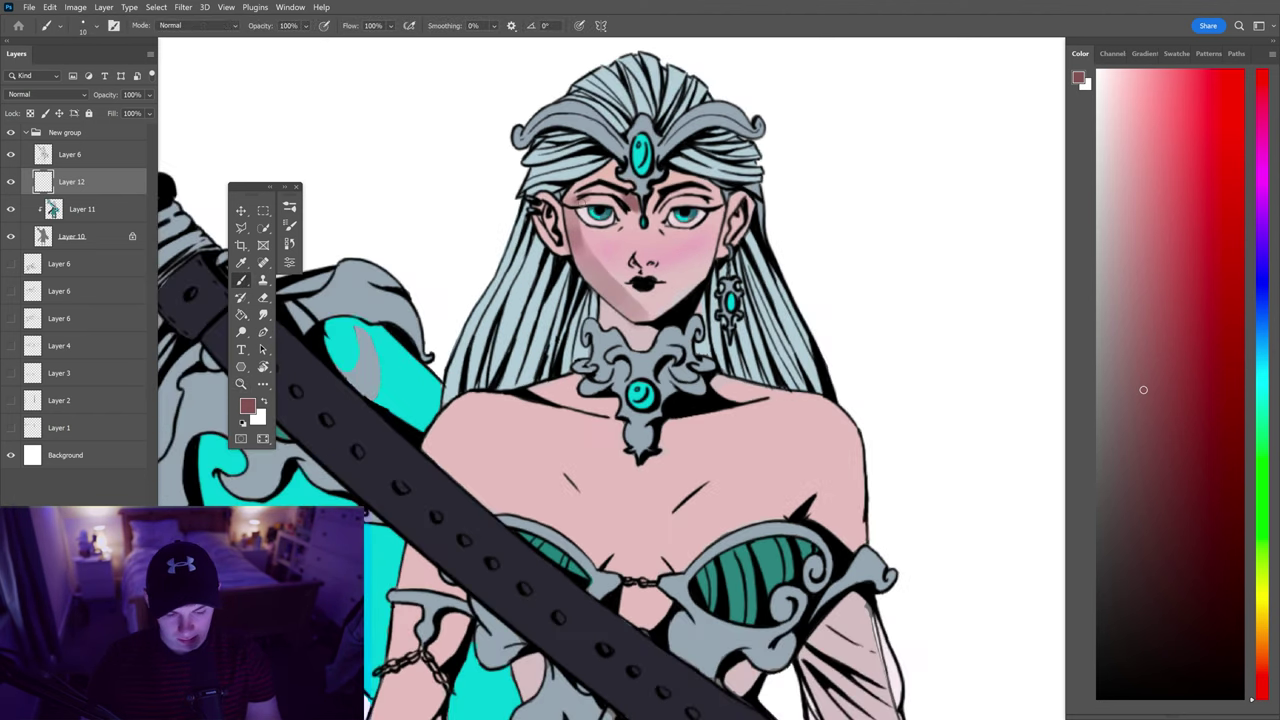
pyautogui.scroll(-5, 587, 224)
pyautogui.scroll(6, 587, 224)
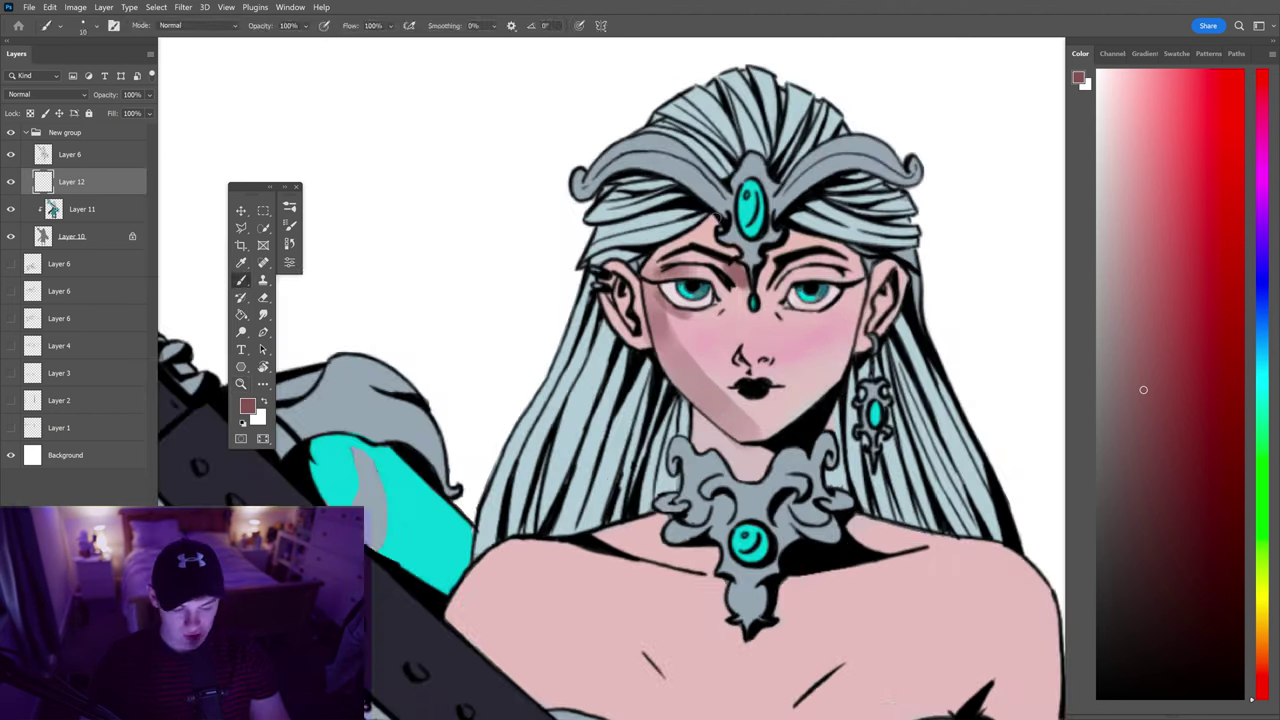
# Shade down the left side of the warrior's nose
pyautogui.moveTo(743, 300)
pyautogui.mouseDown()
pyautogui.moveTo(735, 355)
pyautogui.moveTo(744, 307)
pyautogui.mouseUp()
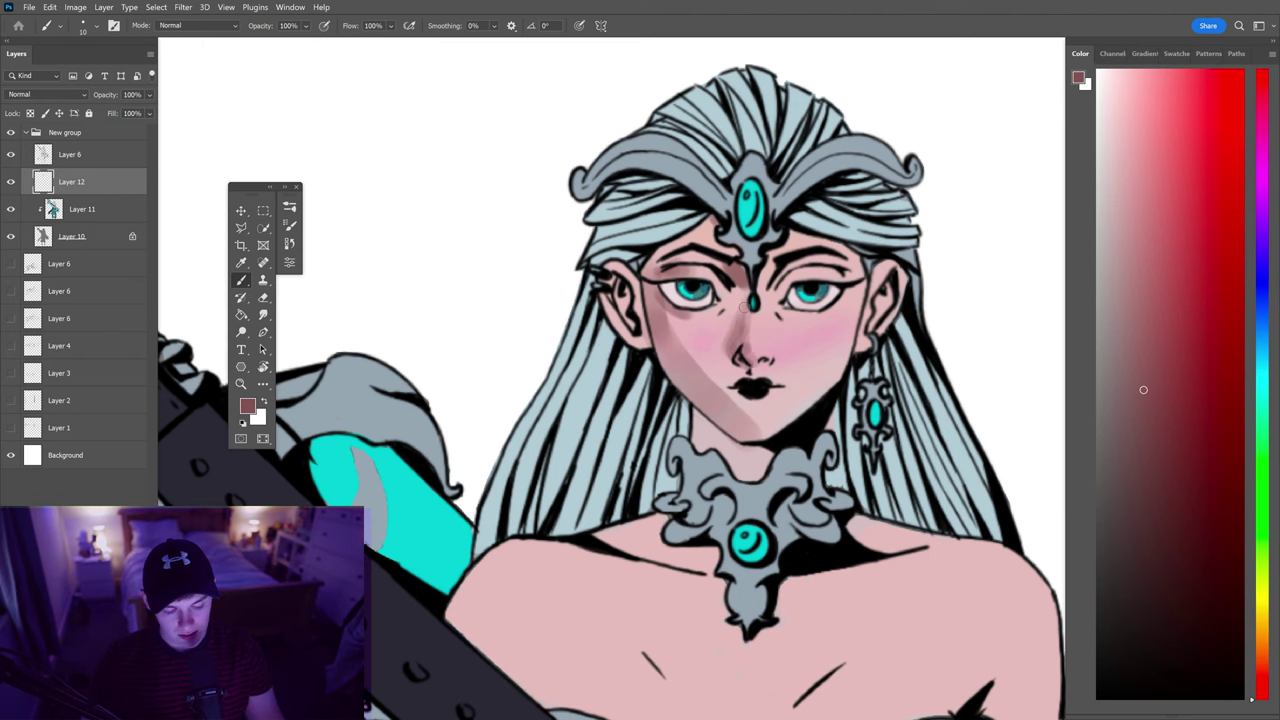
pyautogui.scroll(-5, 725, 285)
pyautogui.scroll(4, 725, 285)
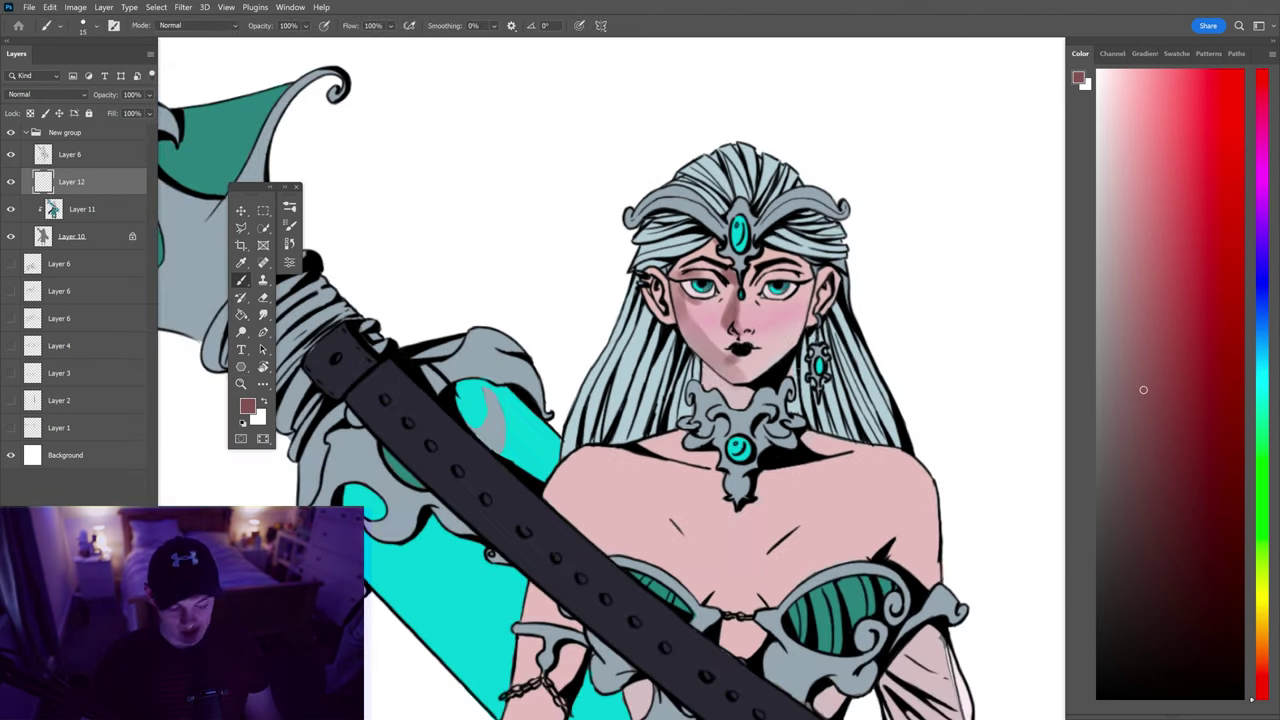
pyautogui.scroll(-5, 608, 280)
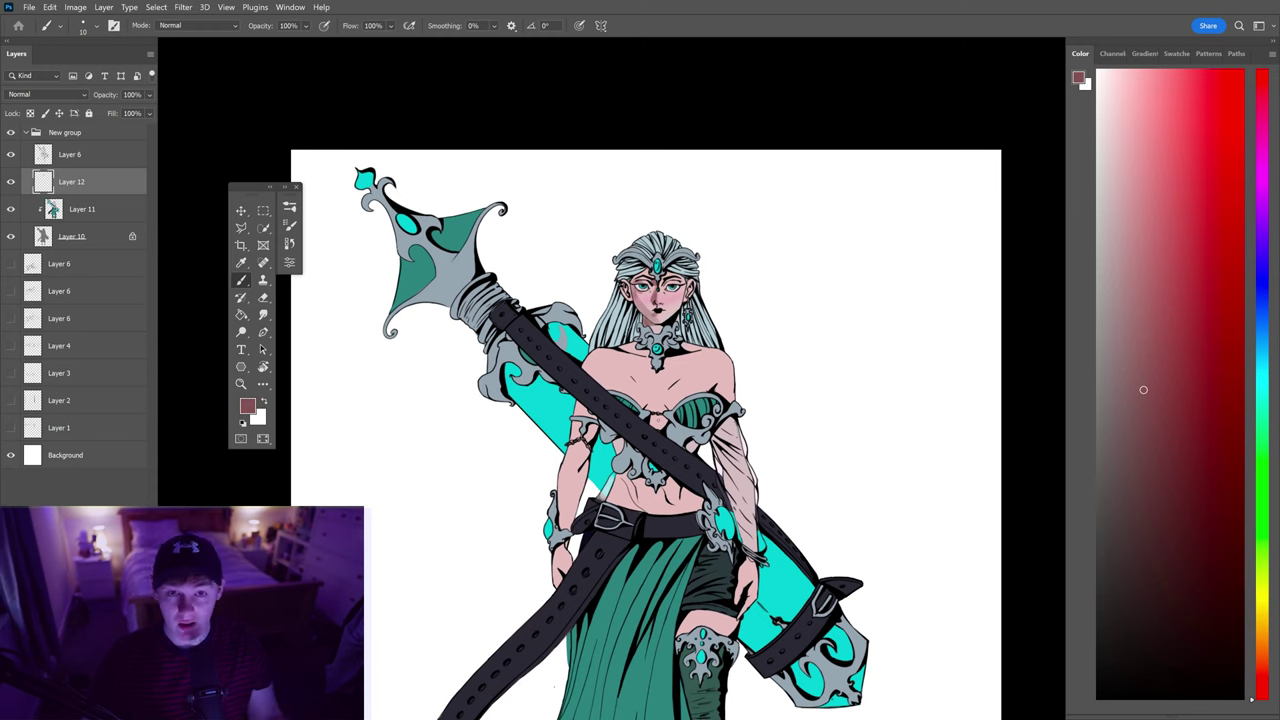
pyautogui.scroll(-2, 726, 347)
# Sketch a rough black arrow on a new layer at upper right, then rotate and scale it
pyautogui.press('d')
pyautogui.hotkey('ctrl', 'shift', 'alt', 'n')
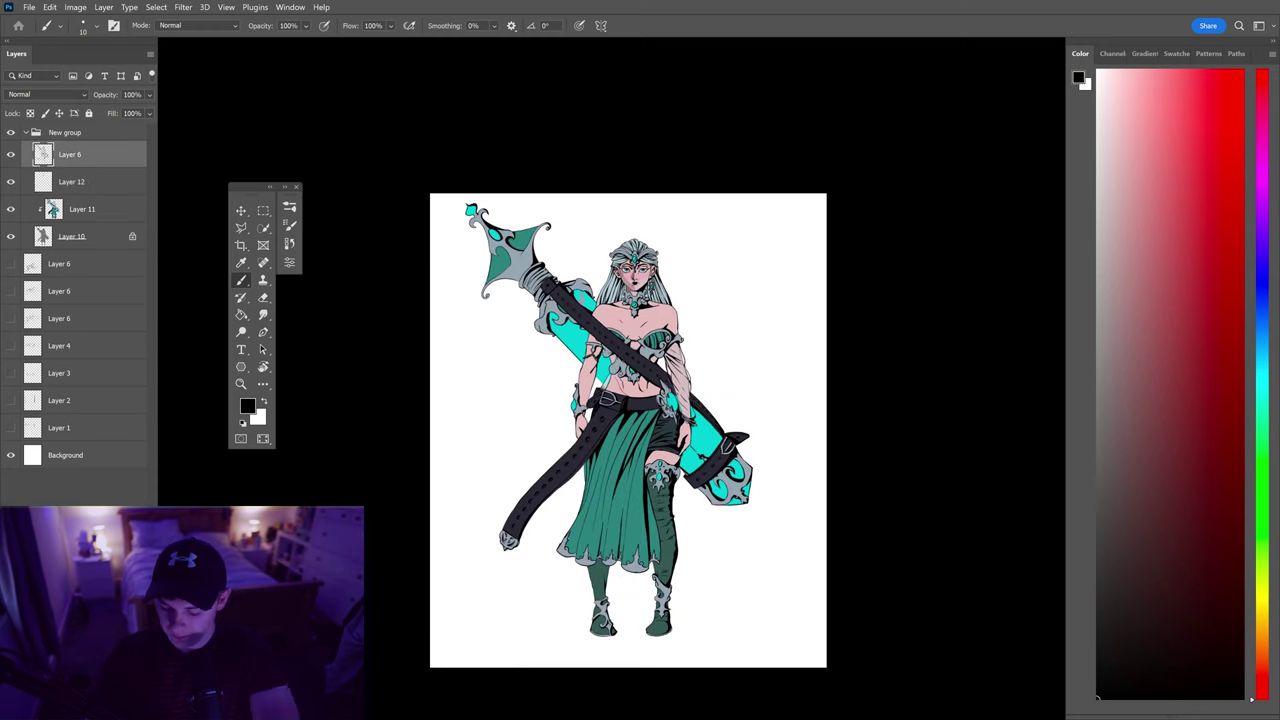
pyautogui.moveTo(795, 212); pyautogui.dragTo(740, 240)
pyautogui.moveTo(738, 230)
pyautogui.mouseDown()
pyautogui.moveTo(760, 268)
pyautogui.moveTo(826, 150)
pyautogui.moveTo(831, 257)
pyautogui.mouseUp()
pyautogui.hotkey('ctrl', 't')
pyautogui.press('Return')
# Pick a dusty pink shading colour and bring up the brush presets
pyautogui.scroll(5, 635, 270)
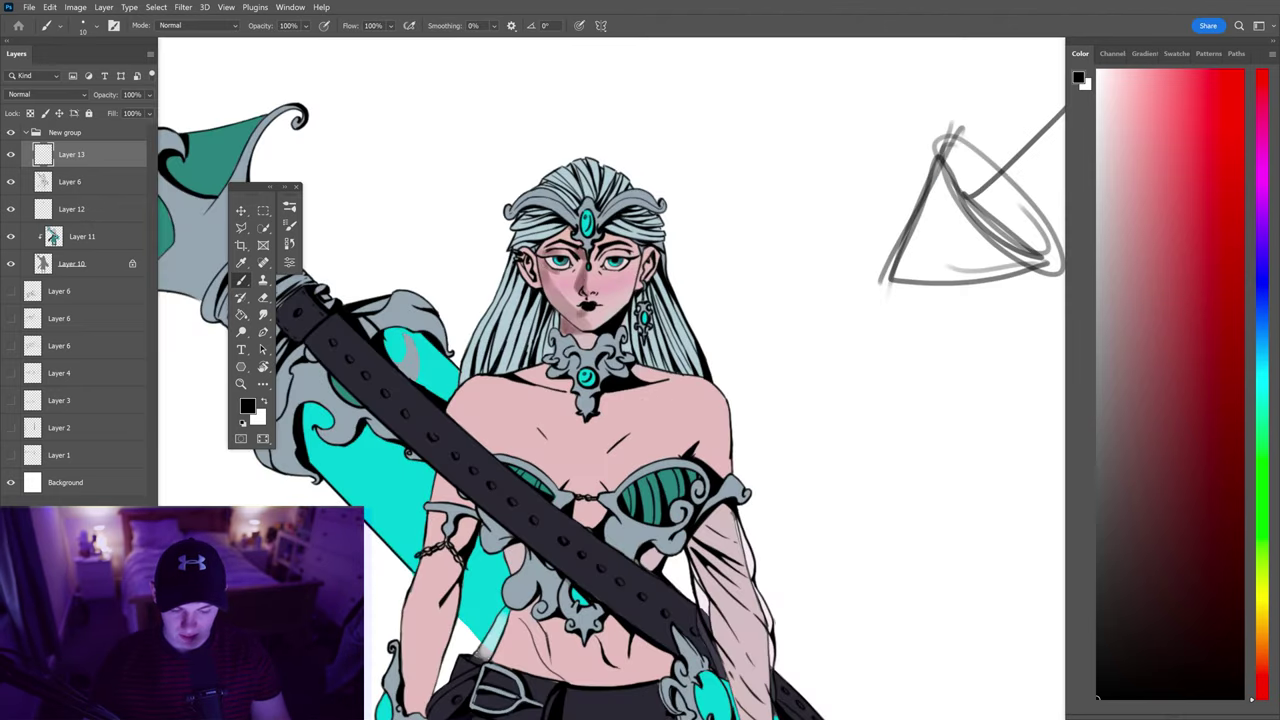
pyautogui.click(1136, 363)
pyautogui.scroll(-3, 635, 270)
pyautogui.scroll(5, 635, 270)
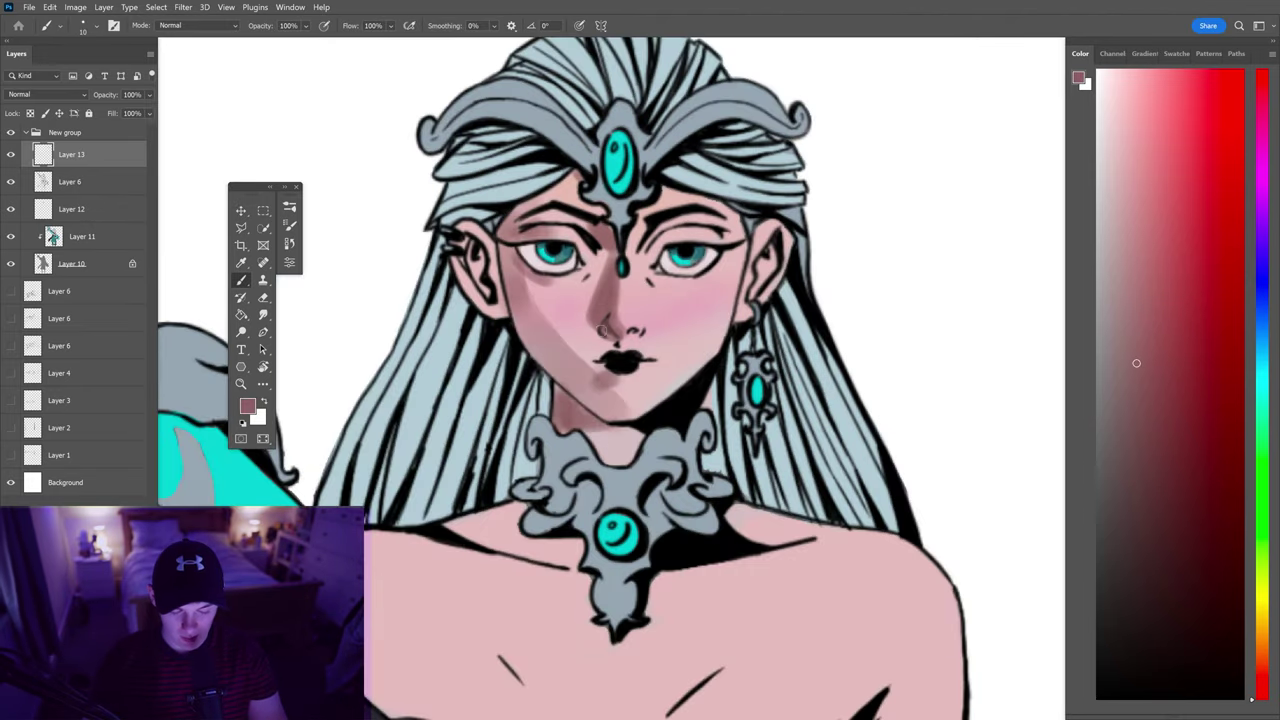
pyautogui.scroll(-3, 683, 216)
pyautogui.rightClick(305, 197)
# Sample a lighter skin pink and paint highlights on the lit nose and cheek
pyautogui.press('Return')
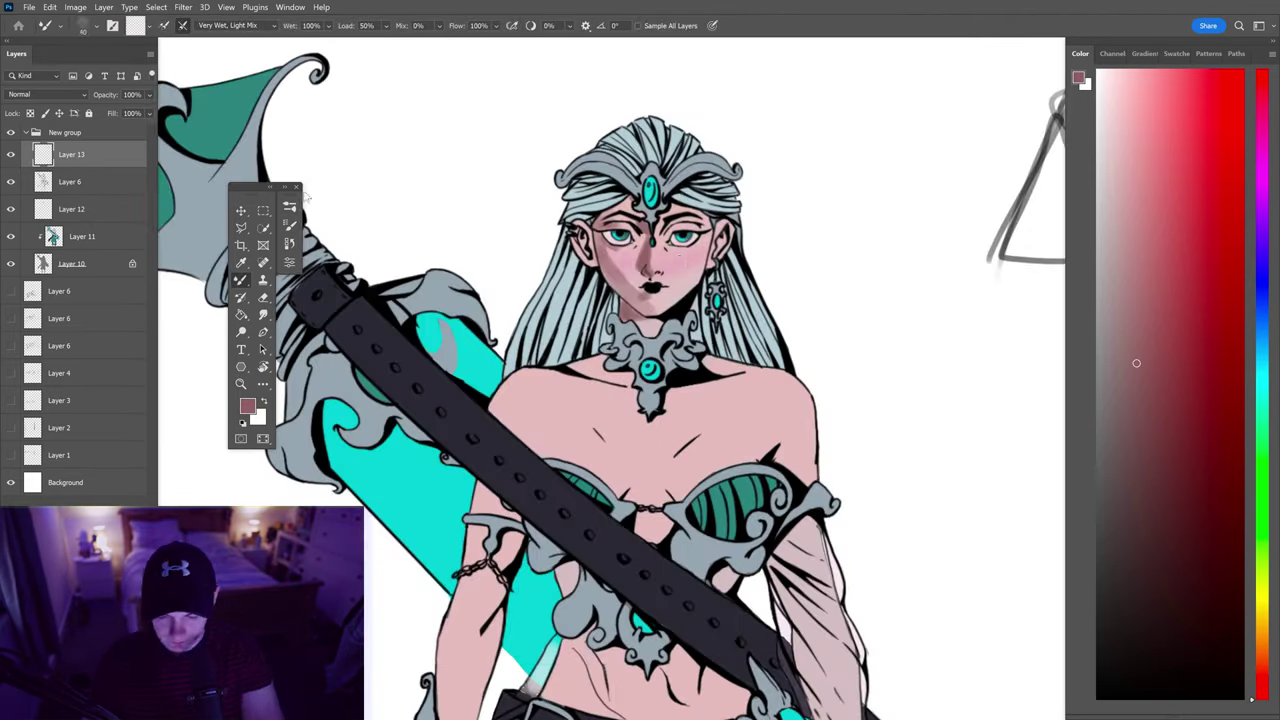
pyautogui.press('b')
pyautogui.scroll(3, 670, 250)
pyautogui.keyDown('alt'); pyautogui.click(420, 497); pyautogui.keyUp('alt')
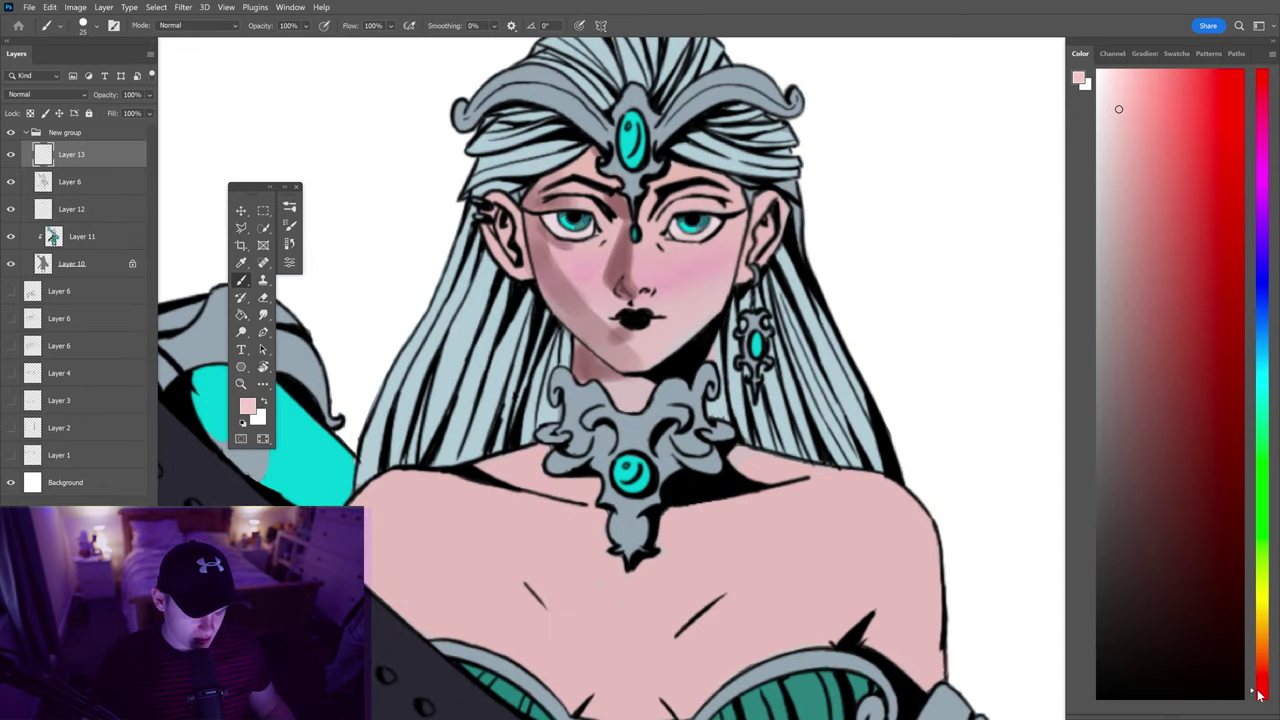
pyautogui.scroll(2, 680, 260)
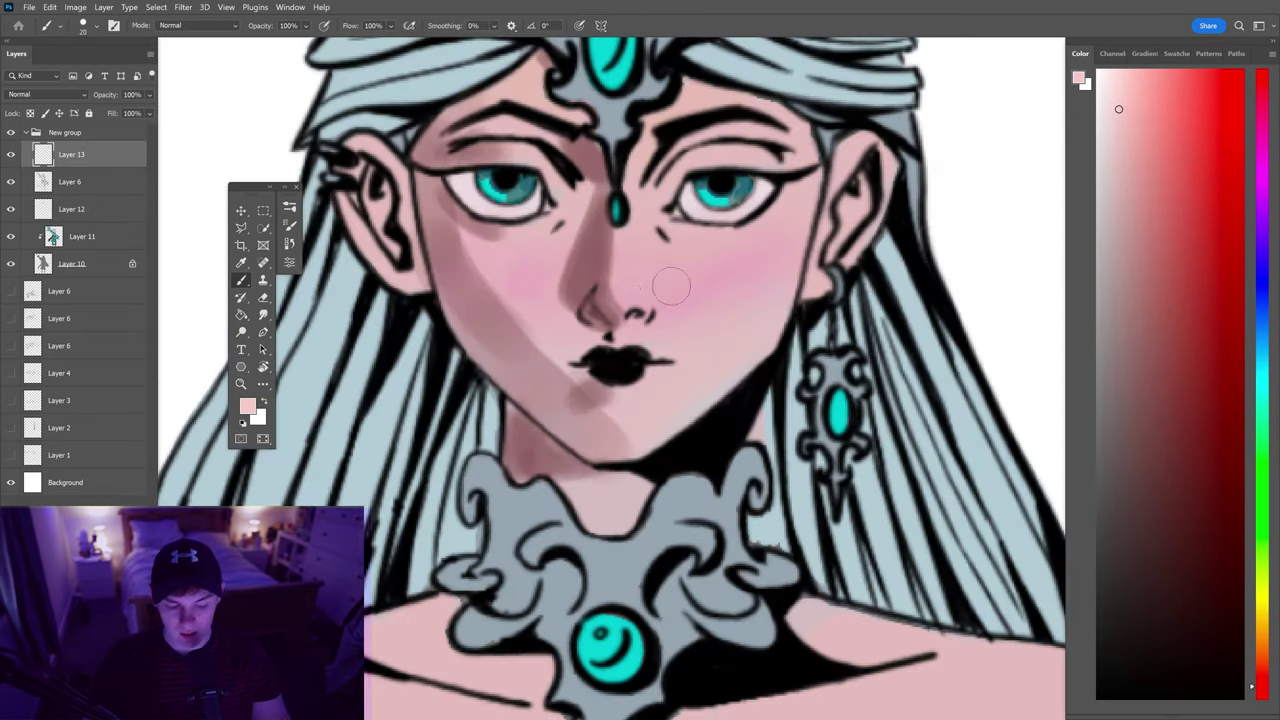
pyautogui.scroll(-4, 666, 280)
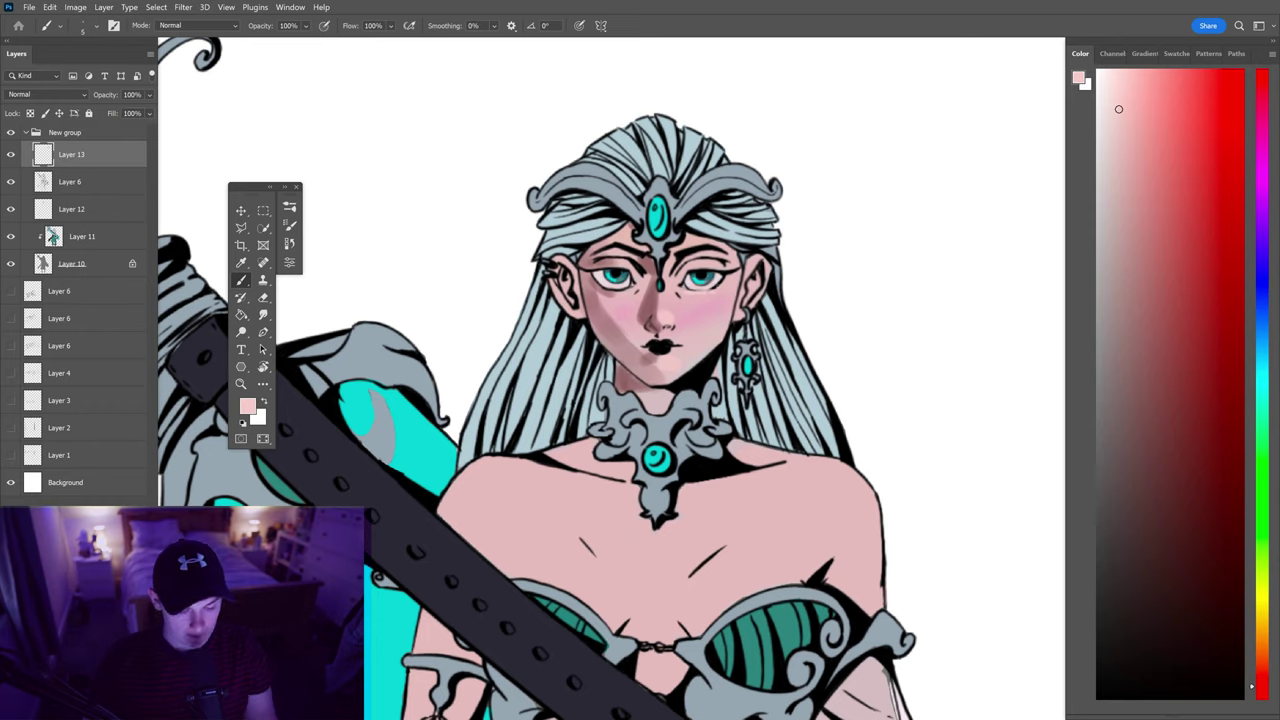
pyautogui.scroll(2, 708, 285)
pyautogui.scroll(-2, 649, 344)
# Clean up the highlights with the Eraser, then select the face-shading Layer 12
pyautogui.press('e')
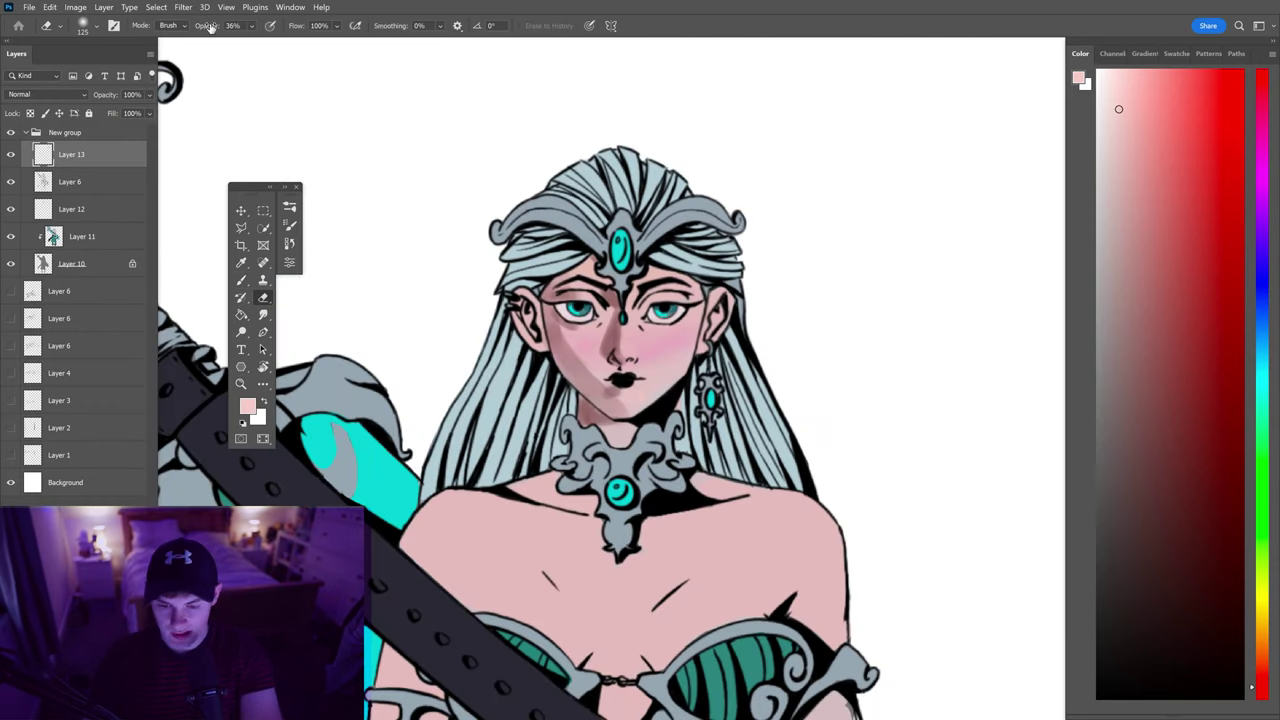
pyautogui.press('b')
pyautogui.hotkey('alt', '[')
pyautogui.scroll(2, 610, 360)
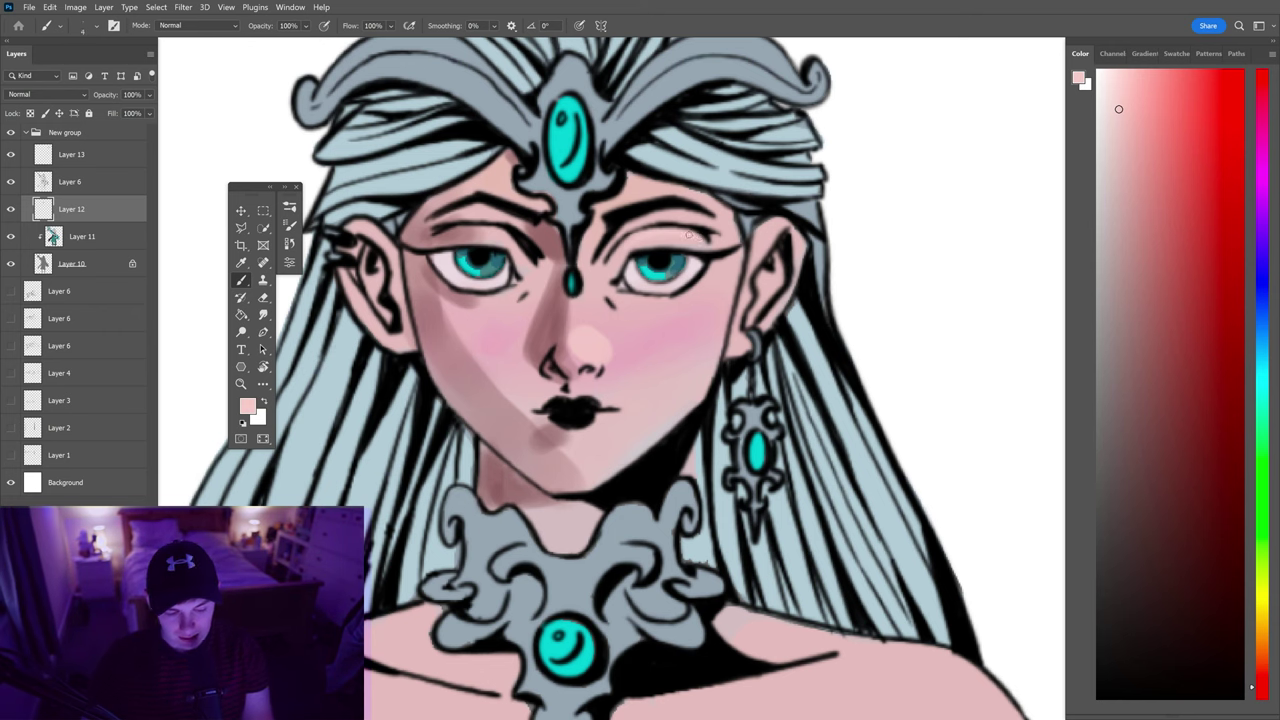
# Check the whole figure, then mix a peach-leaning pink from the face skin tone
pyautogui.scroll(-1, 661, 236)
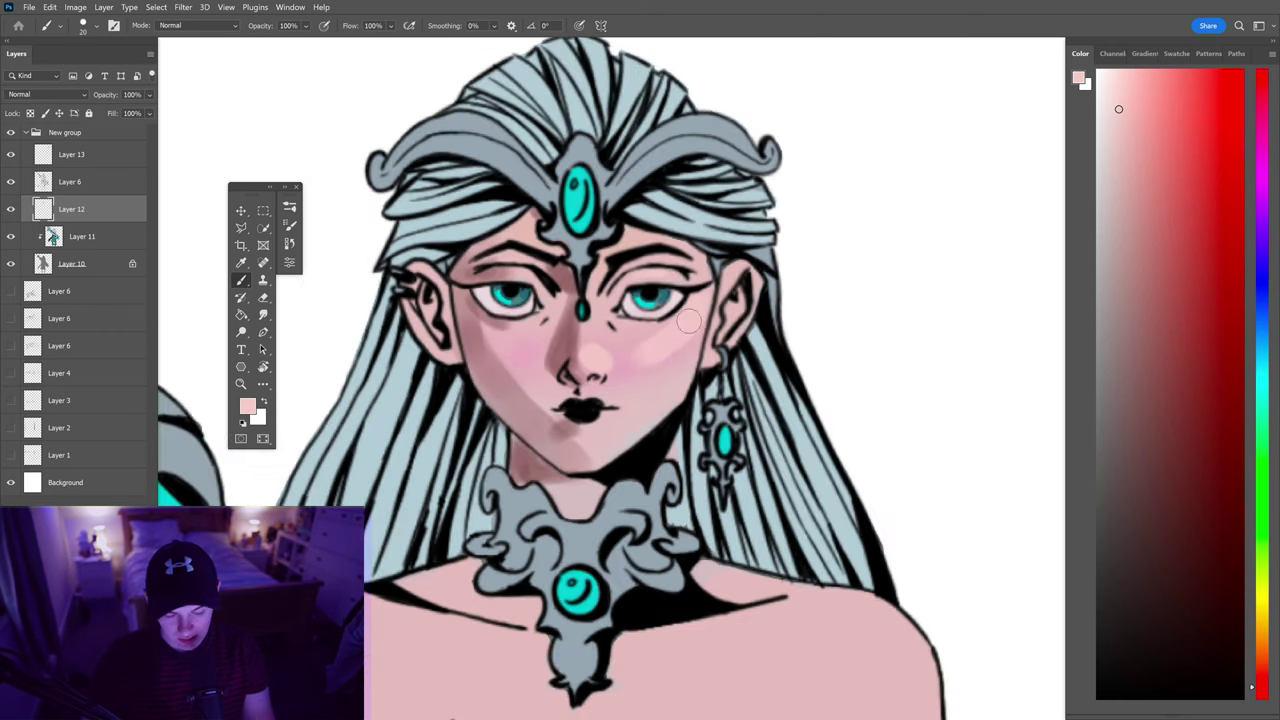
pyautogui.press('z')
pyautogui.scroll(-4, 688, 370)
pyautogui.press('b')
pyautogui.scroll(4, 696, 400)
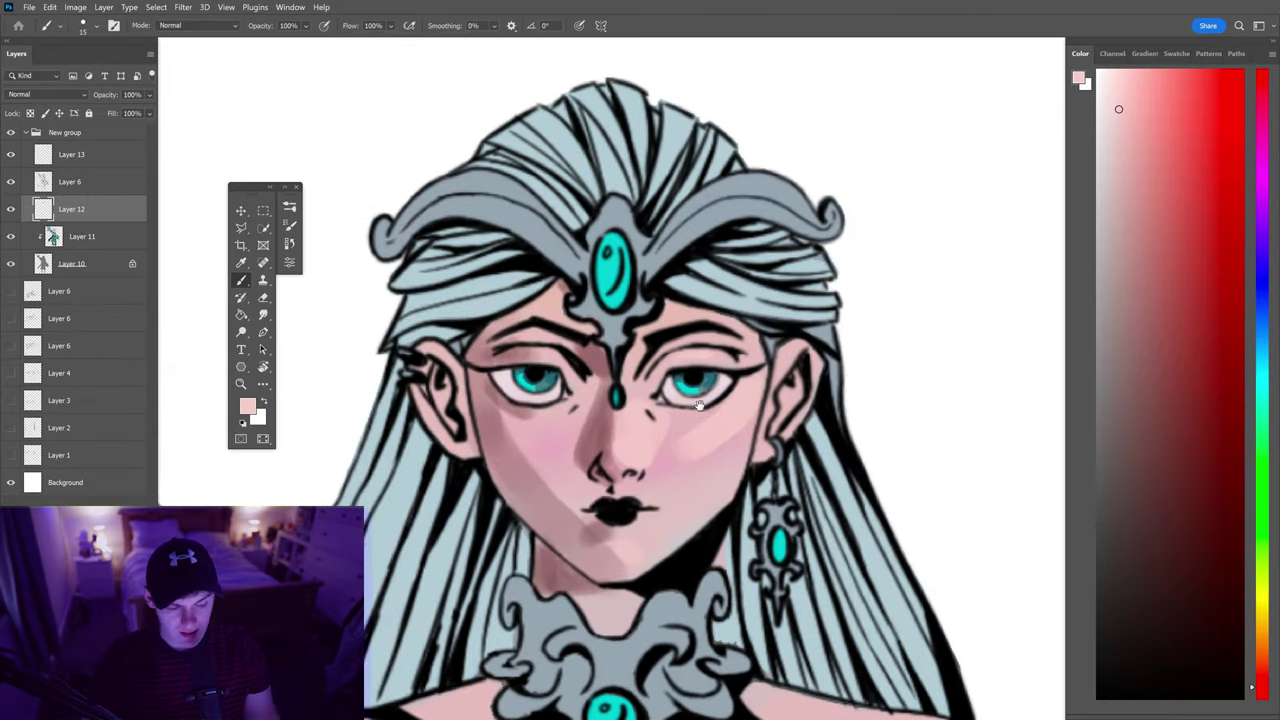
pyautogui.click(1251, 657)
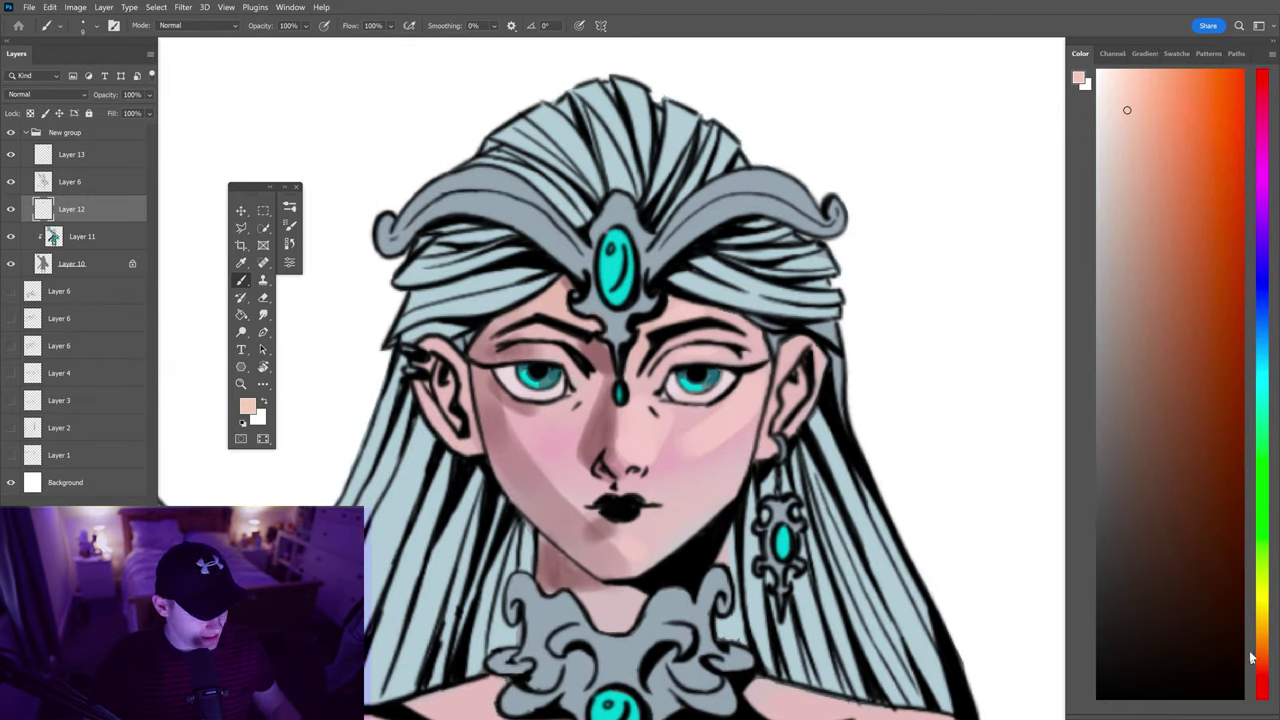
pyautogui.keyDown('alt'); pyautogui.click(756, 474); pyautogui.keyUp('alt')
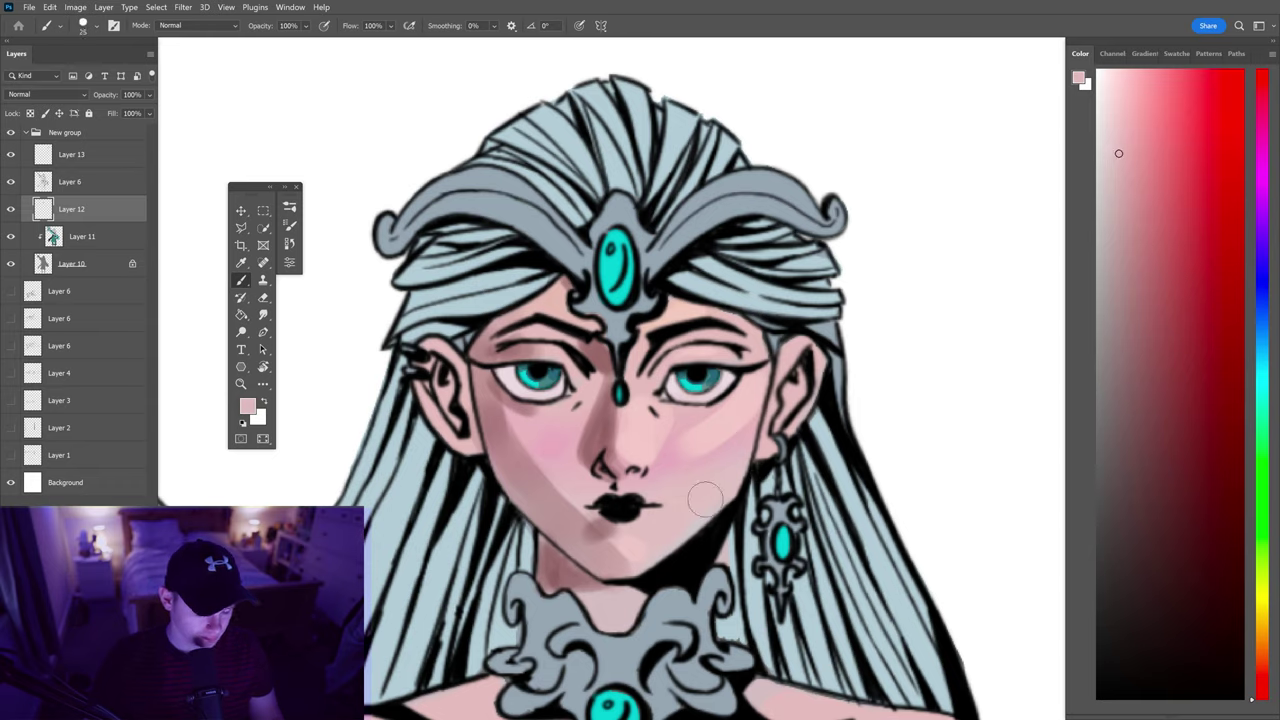
pyautogui.press('h')
# Paint pink shading and mauve shadow strokes across the cheek area
pyautogui.moveTo(704, 498)
pyautogui.mouseDown()
pyautogui.moveTo(686, 243)
pyautogui.moveTo(541, 309)
pyautogui.mouseUp()
pyautogui.keyDown('alt'); pyautogui.click(541, 309); pyautogui.keyUp('alt')
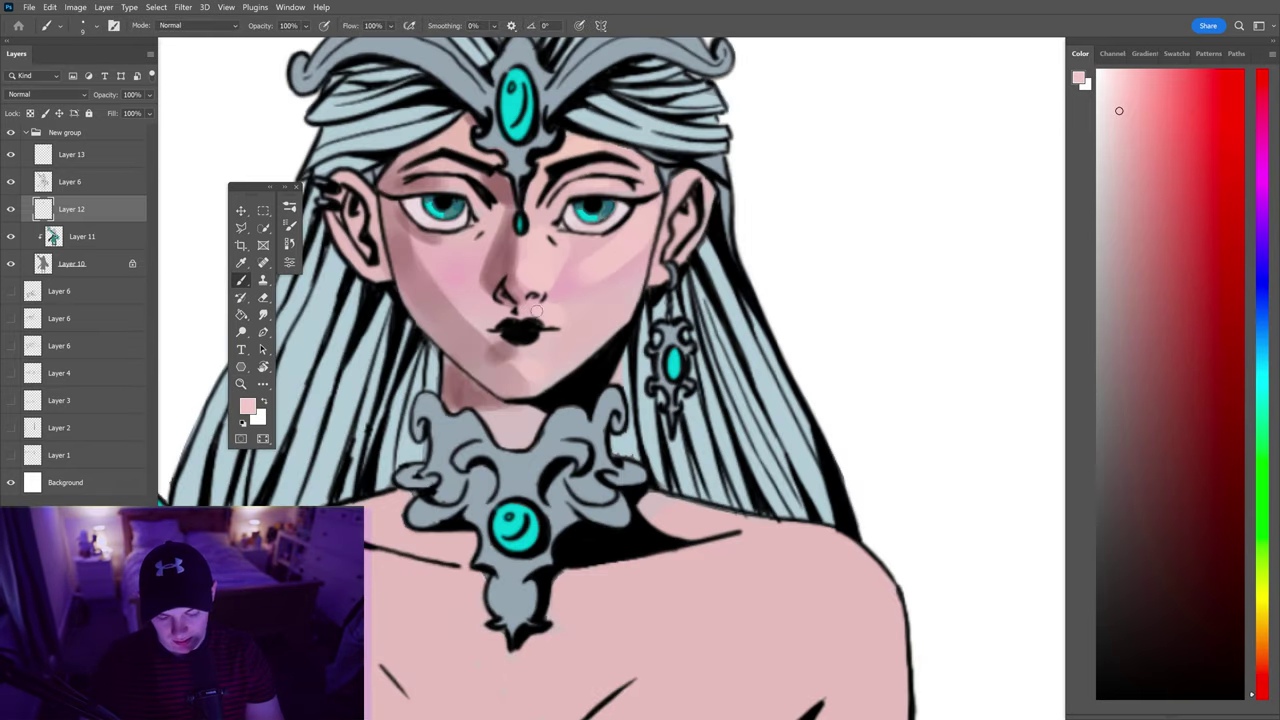
pyautogui.keyDown('alt'); pyautogui.click(516, 233); pyautogui.keyUp('alt')
pyautogui.press('h')
pyautogui.moveTo(516, 233); pyautogui.dragTo(590, 286)
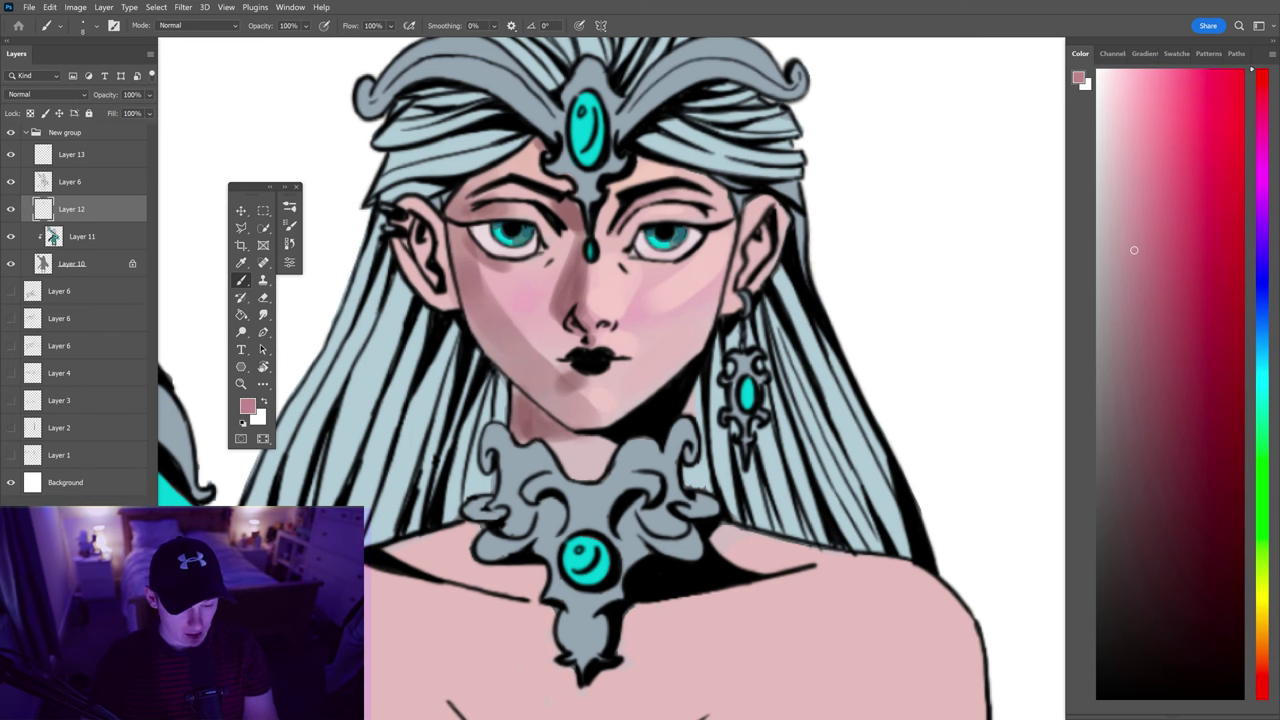
pyautogui.press('h')
pyautogui.moveTo(535, 213)
pyautogui.mouseDown()
pyautogui.moveTo(615, 340)
pyautogui.moveTo(610, 320)
pyautogui.mouseUp()
# Deepen the shading with a darker mauve stroke running down toward the jaw
pyautogui.keyDown('alt'); pyautogui.click(615, 340); pyautogui.keyUp('alt')
pyautogui.keyDown('alt'); pyautogui.click(588, 300); pyautogui.keyUp('alt')
pyautogui.press('h')
pyautogui.keyDown('alt'); pyautogui.click(684, 298); pyautogui.keyUp('alt')
pyautogui.press('h')
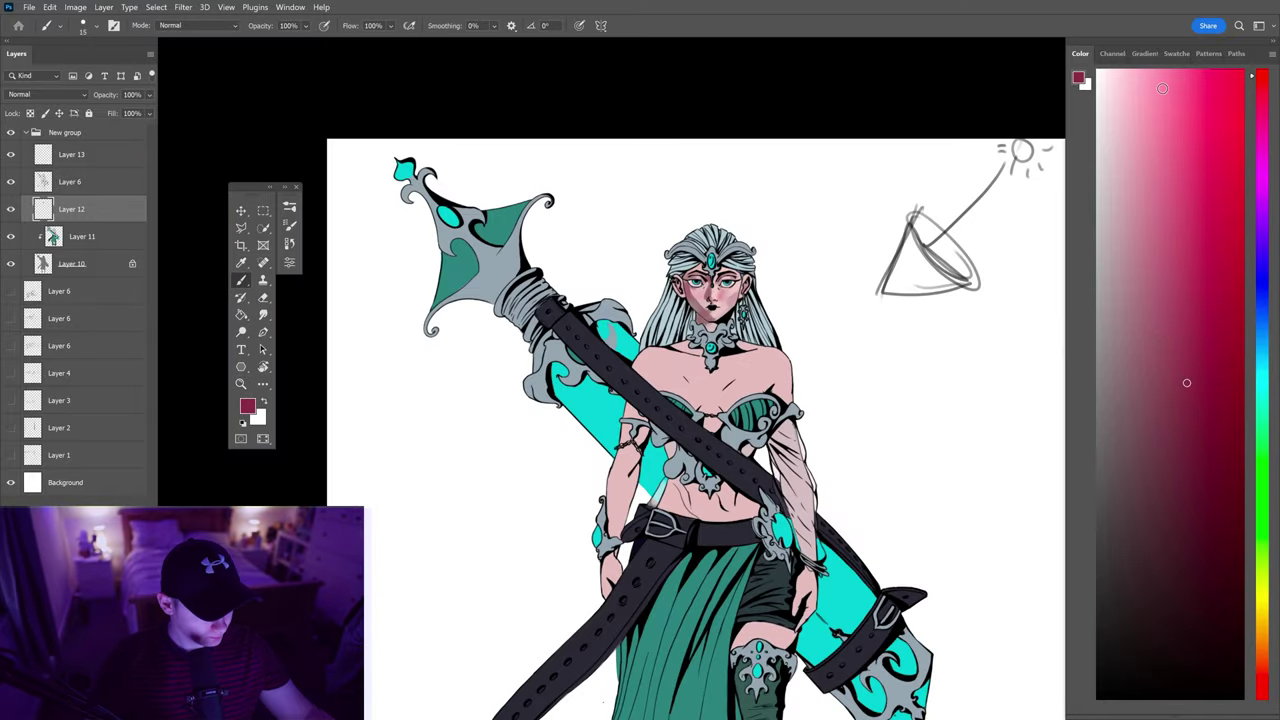
pyautogui.moveTo(684, 298)
pyautogui.mouseDown()
pyautogui.moveTo(705, 301)
pyautogui.moveTo(697, 441)
pyautogui.moveTo(673, 367)
pyautogui.moveTo(777, 437)
pyautogui.mouseUp()
pyautogui.keyDown('alt'); pyautogui.click(704, 300); pyautogui.keyUp('alt')
pyautogui.press('h')
pyautogui.press('h')
pyautogui.press('h')
# Lay lighter pink over the lower cheek, resampling it from the face
pyautogui.press('h')
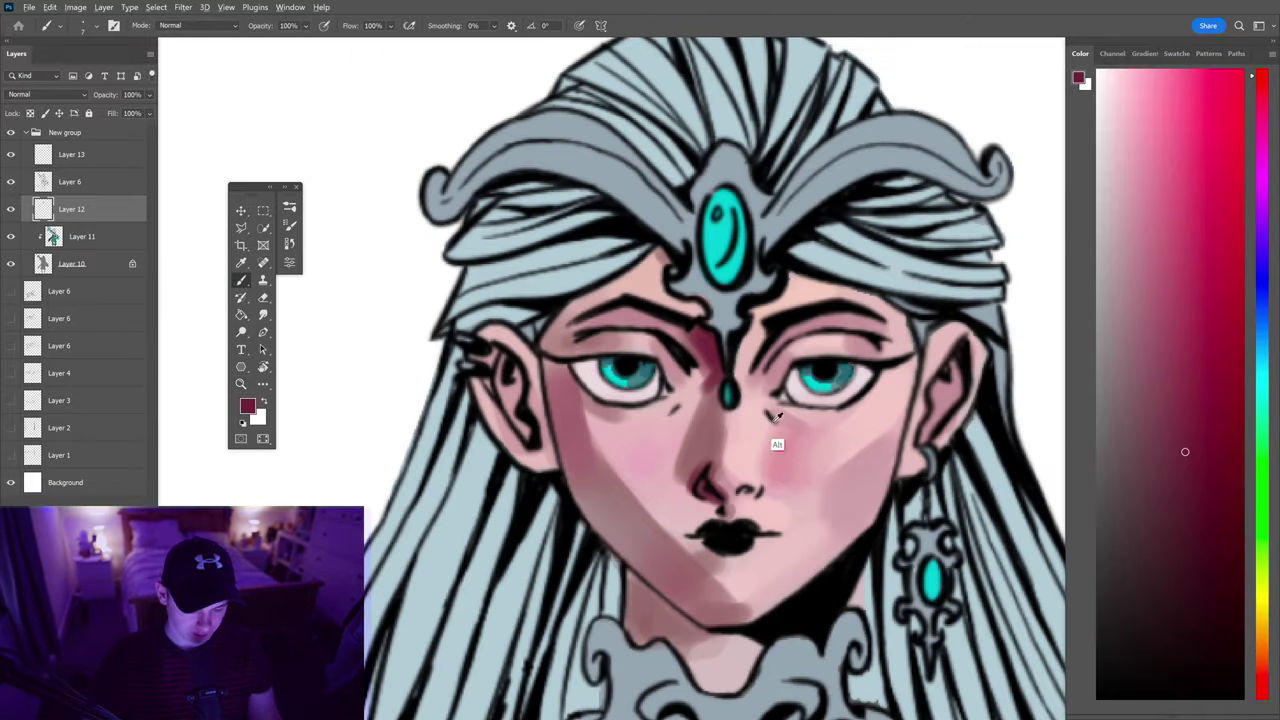
pyautogui.keyDown('alt'); pyautogui.click(777, 440); pyautogui.keyUp('alt')
pyautogui.press('h')
pyautogui.moveTo(617, 420); pyautogui.dragTo(660, 385)
pyautogui.keyDown('alt'); pyautogui.click(660, 385); pyautogui.keyUp('alt')
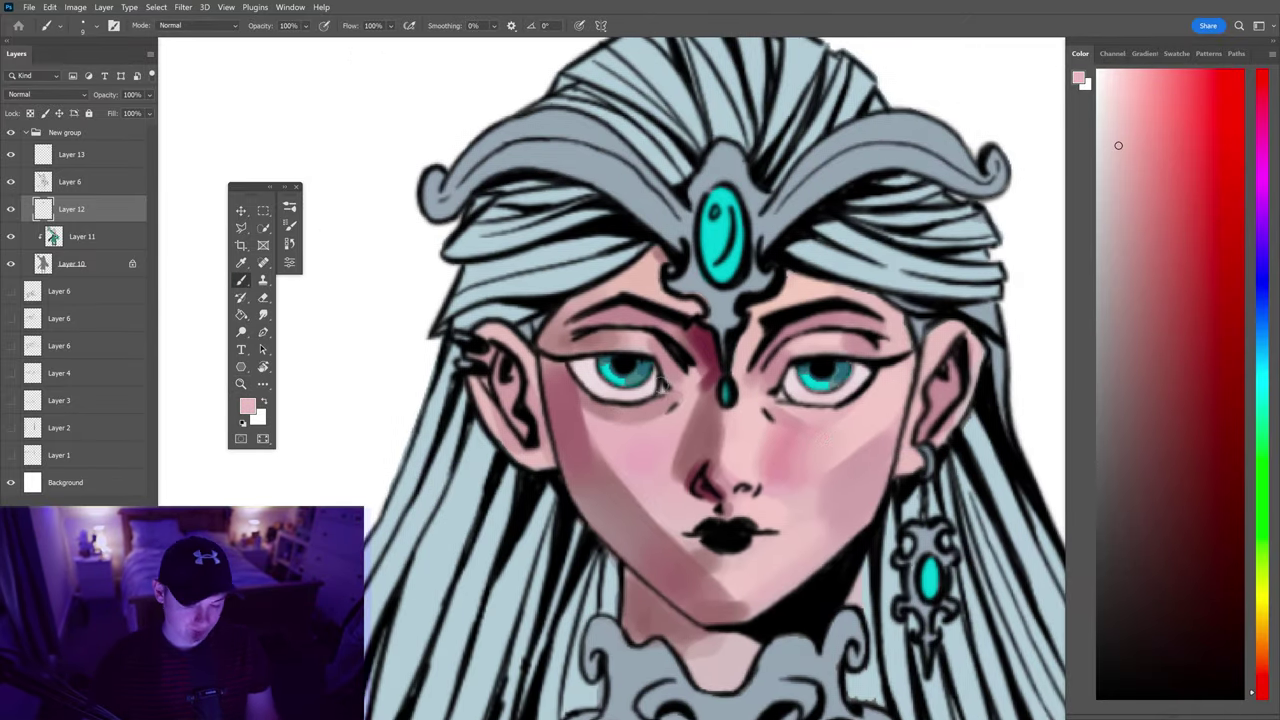
pyautogui.scroll(-2, 682, 398)
pyautogui.keyDown('alt'); pyautogui.click(755, 417); pyautogui.keyUp('alt')
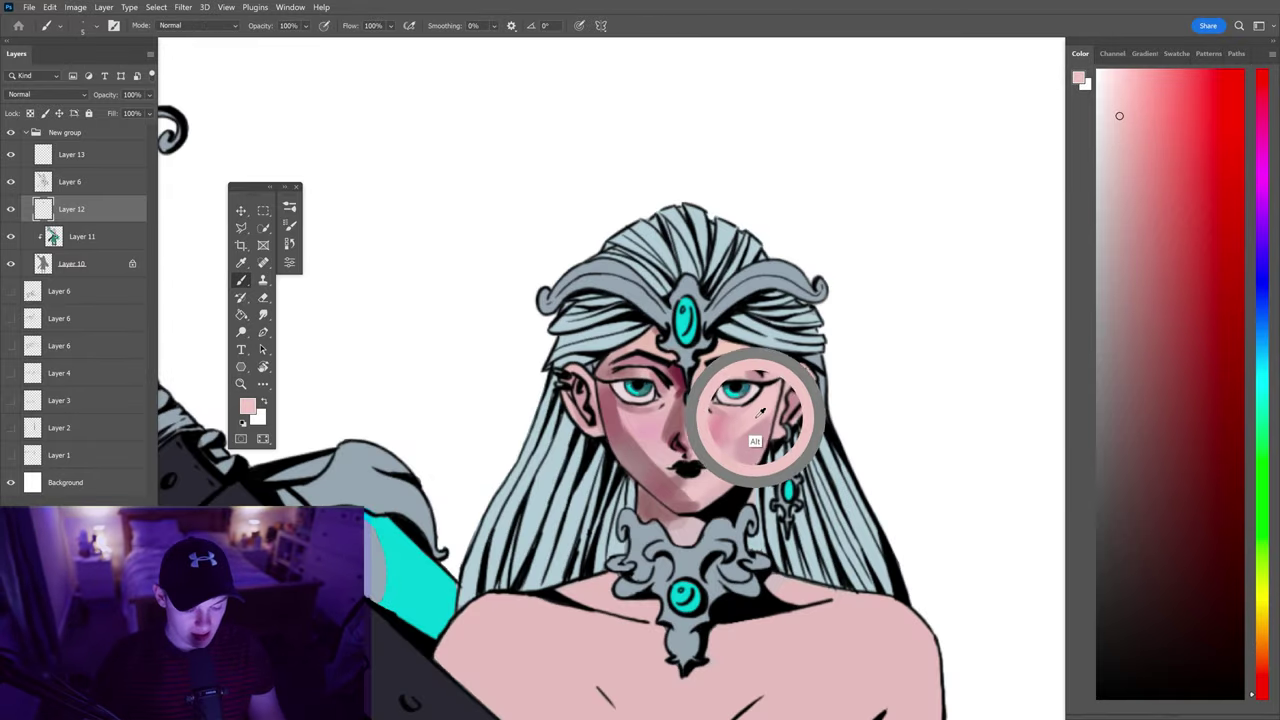
# Choose a more saturated, orange-leaning pink for the cheek blush
pyautogui.keyDown('alt'); pyautogui.click(648, 418); pyautogui.keyUp('alt')
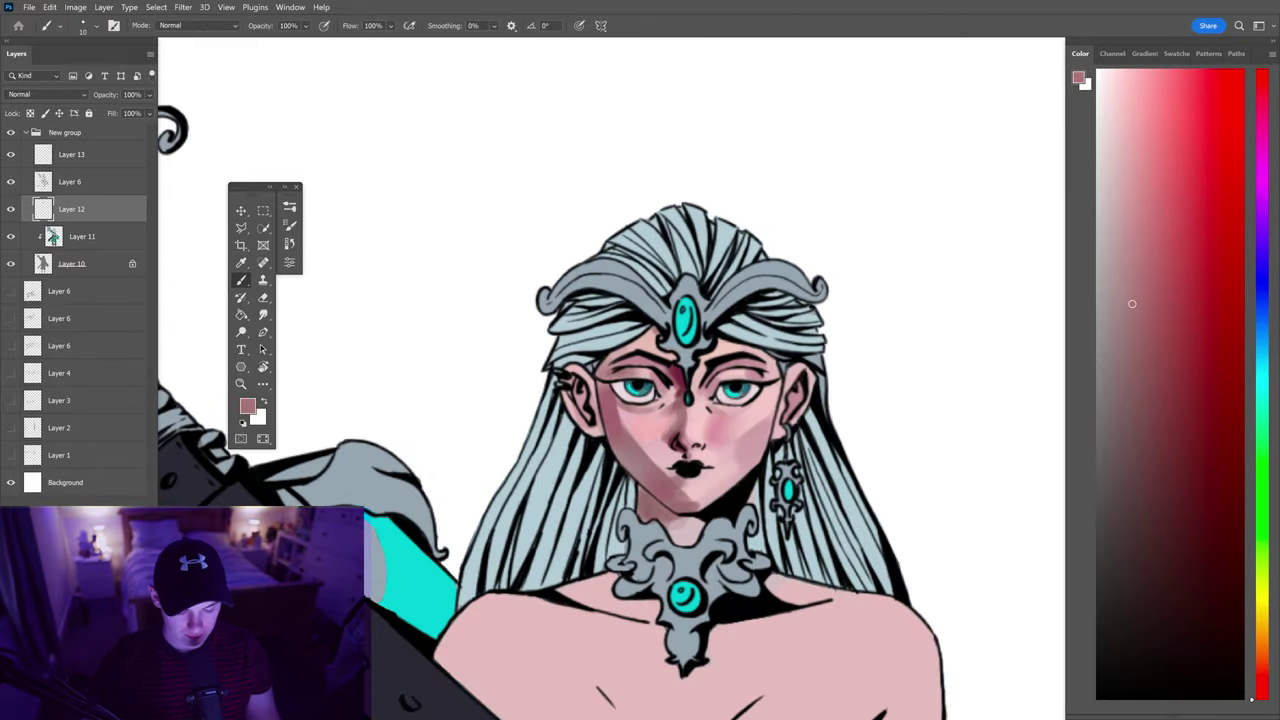
pyautogui.keyDown('alt'); pyautogui.click(683, 408); pyautogui.keyUp('alt')
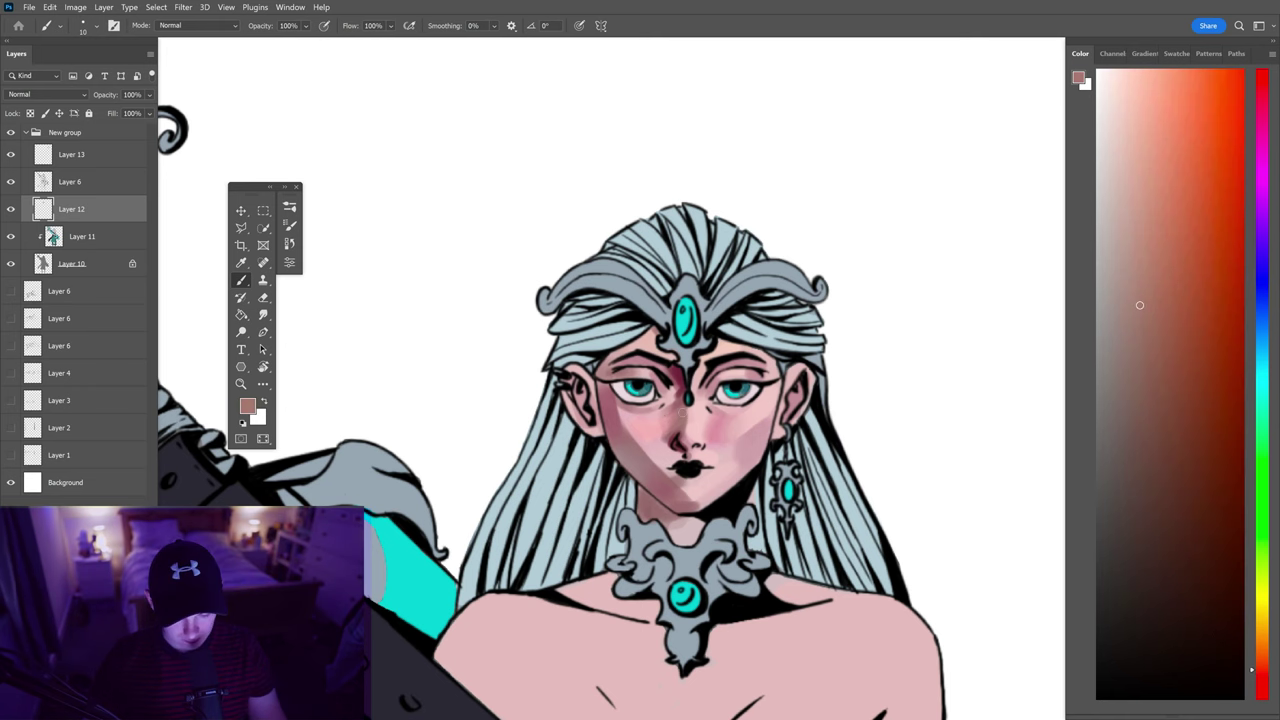
pyautogui.scroll(-2, 688, 400)
pyautogui.keyDown('alt'); pyautogui.click(690, 415); pyautogui.keyUp('alt')
pyautogui.keyDown('alt'); pyautogui.click(653, 414); pyautogui.keyUp('alt')
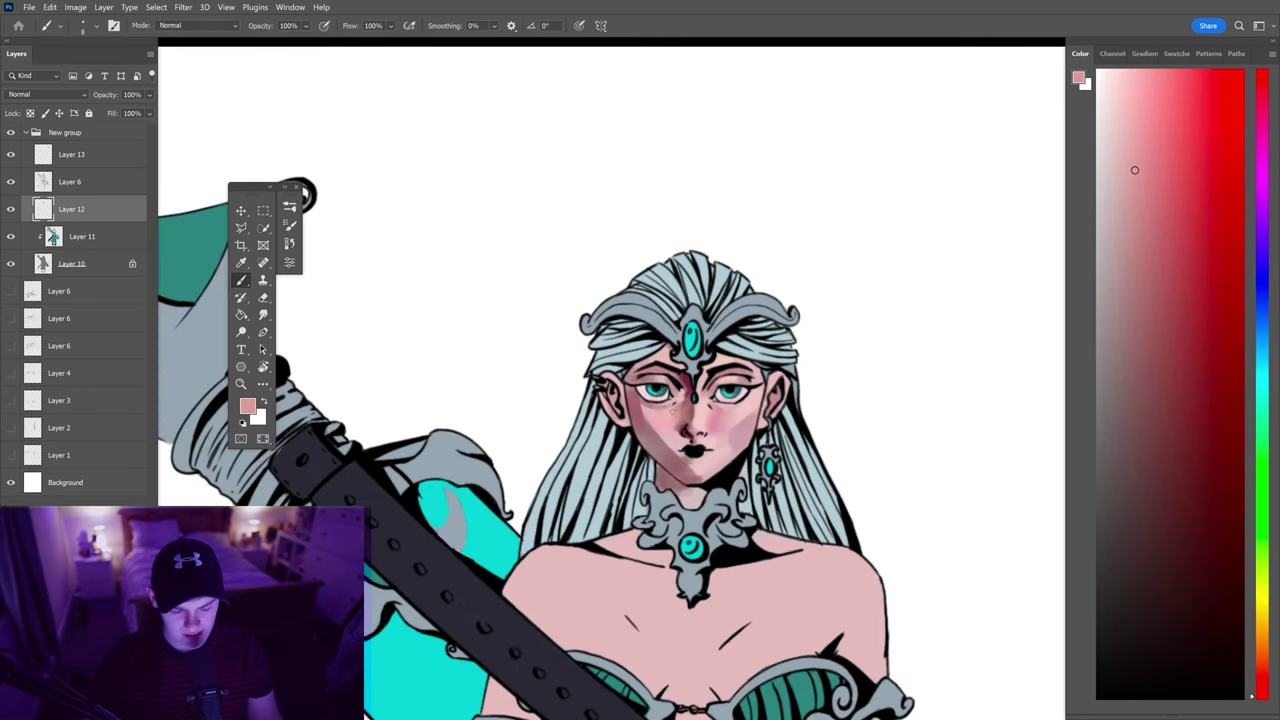
pyautogui.scroll(-1, 660, 410)
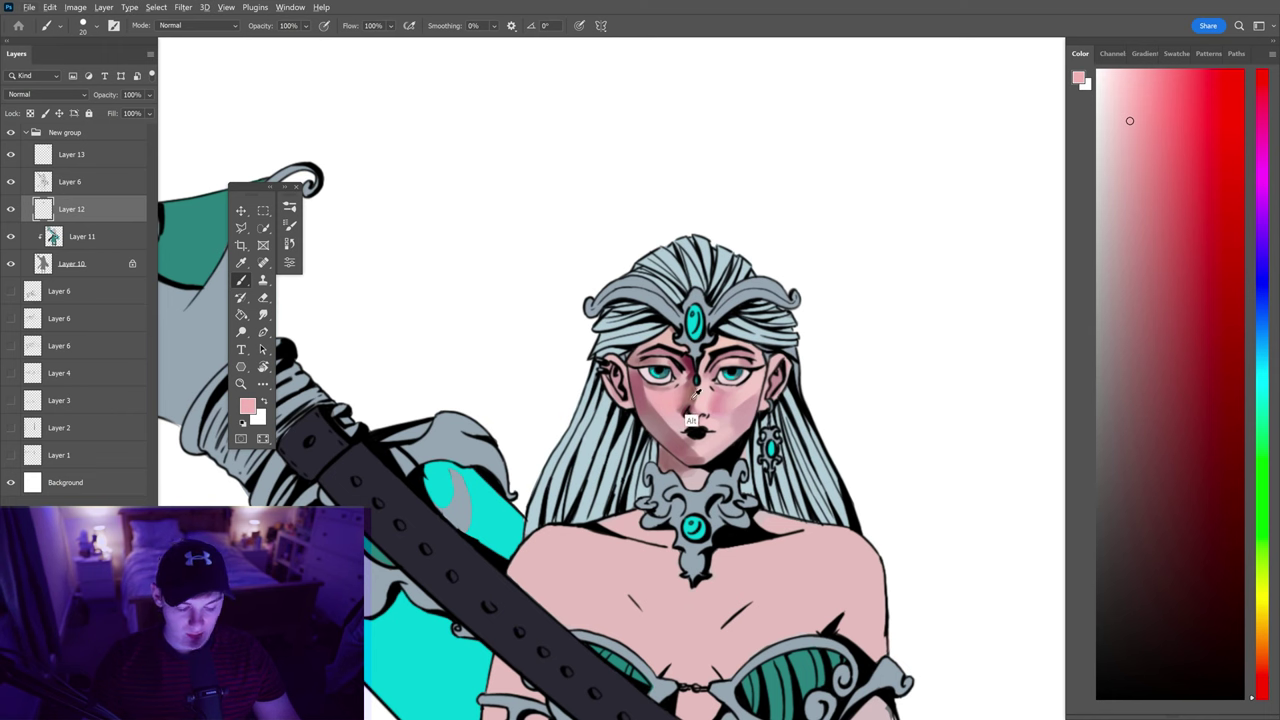
pyautogui.scroll(3, 690, 410)
# Switch to the wet Mixer Brush and sample a darker mauve for blending
pyautogui.hotkey('shift', 'b')
pyautogui.hotkey('shift', 'b')
pyautogui.hotkey('shift', 'b')
pyautogui.scroll(-5, 690, 410)
pyautogui.scroll(6, 690, 420)
pyautogui.keyDown('alt'); pyautogui.click(698, 488); pyautogui.keyUp('alt')
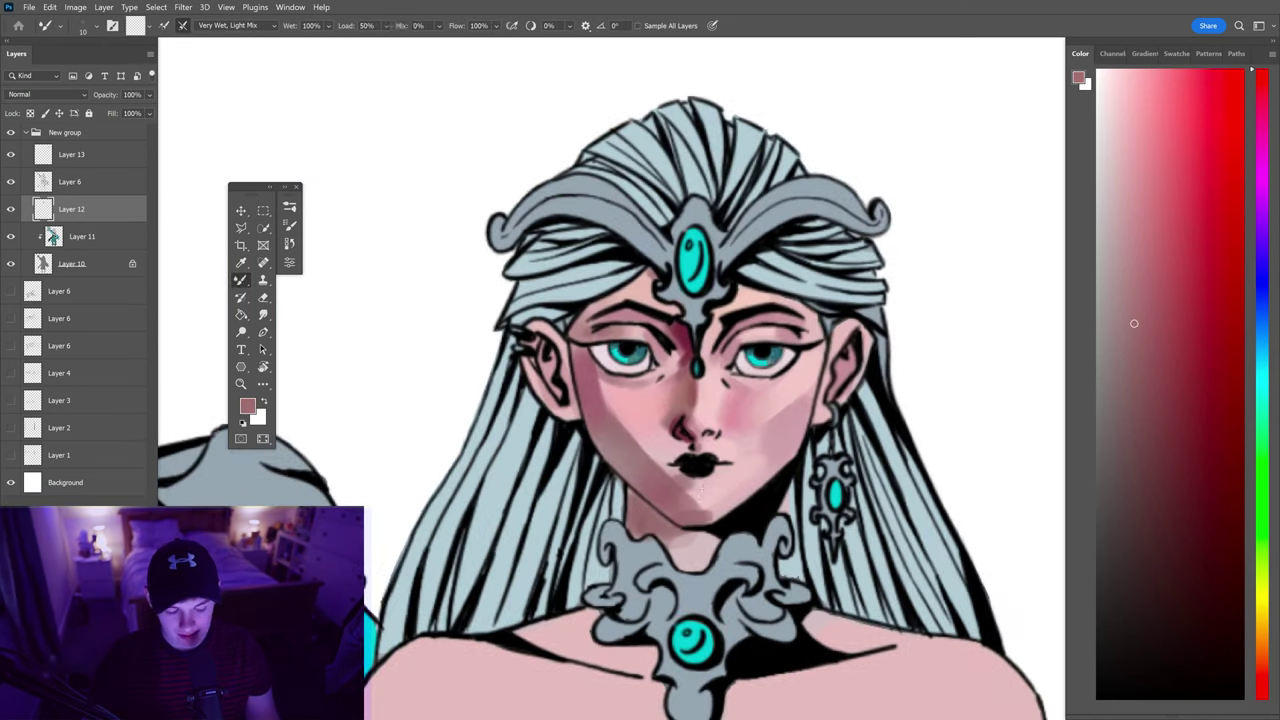
pyautogui.scroll(-6, 698, 488)
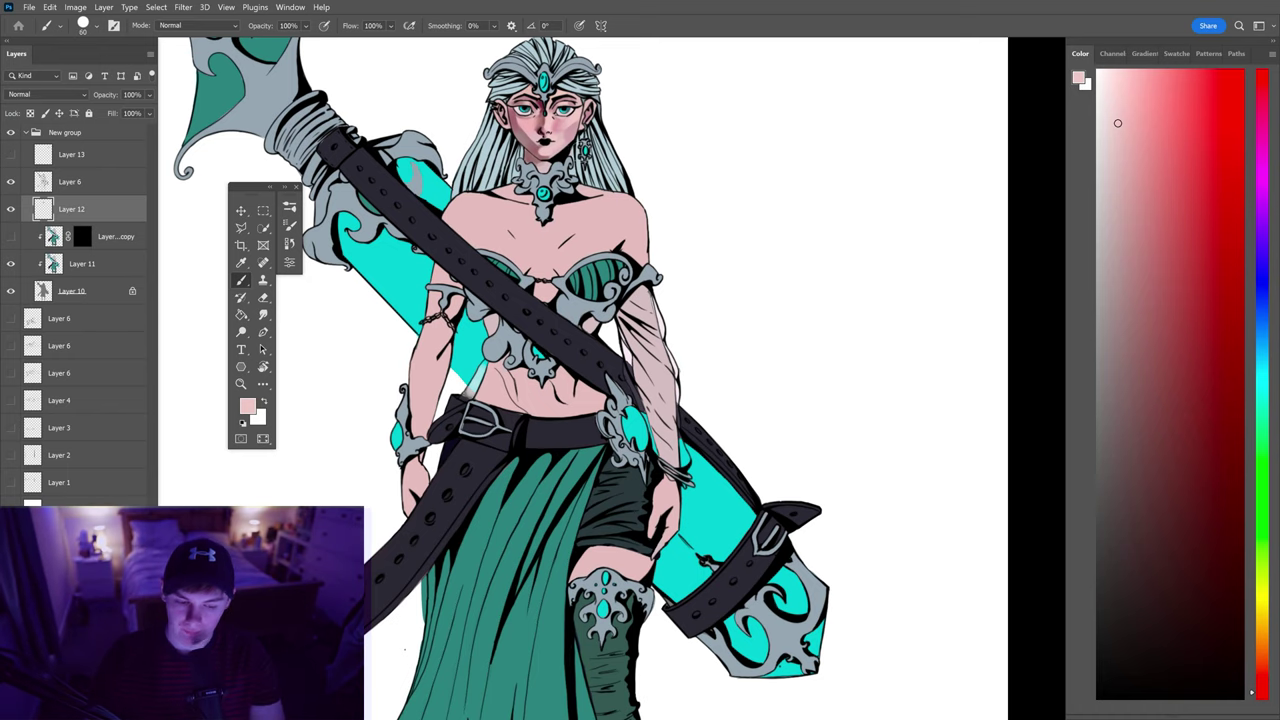
# Blend the light skin pink into the muted rose shading with the Mixer Brush
pyautogui.scroll(3, 686, 206)
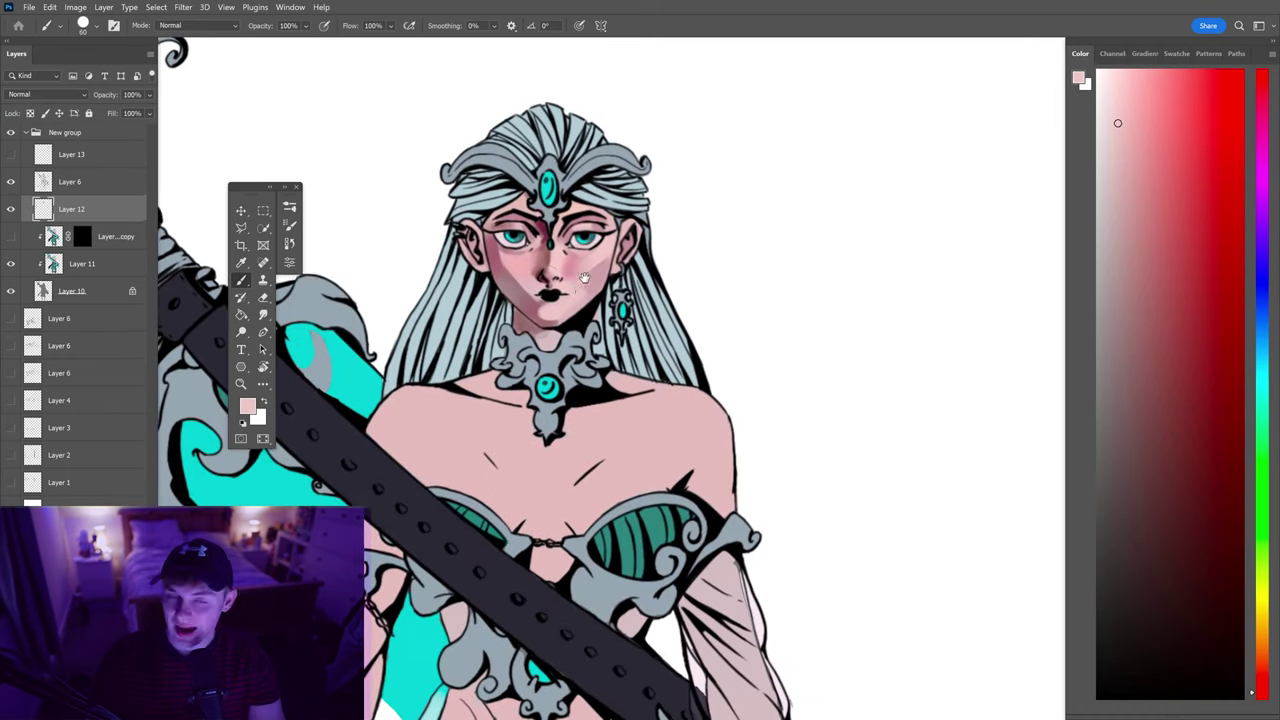
pyautogui.scroll(2, 686, 206)
pyautogui.keyDown('alt'); pyautogui.click(660, 265); pyautogui.keyUp('alt')
pyautogui.moveTo(1251, 686); pyautogui.dragTo(1251, 678)
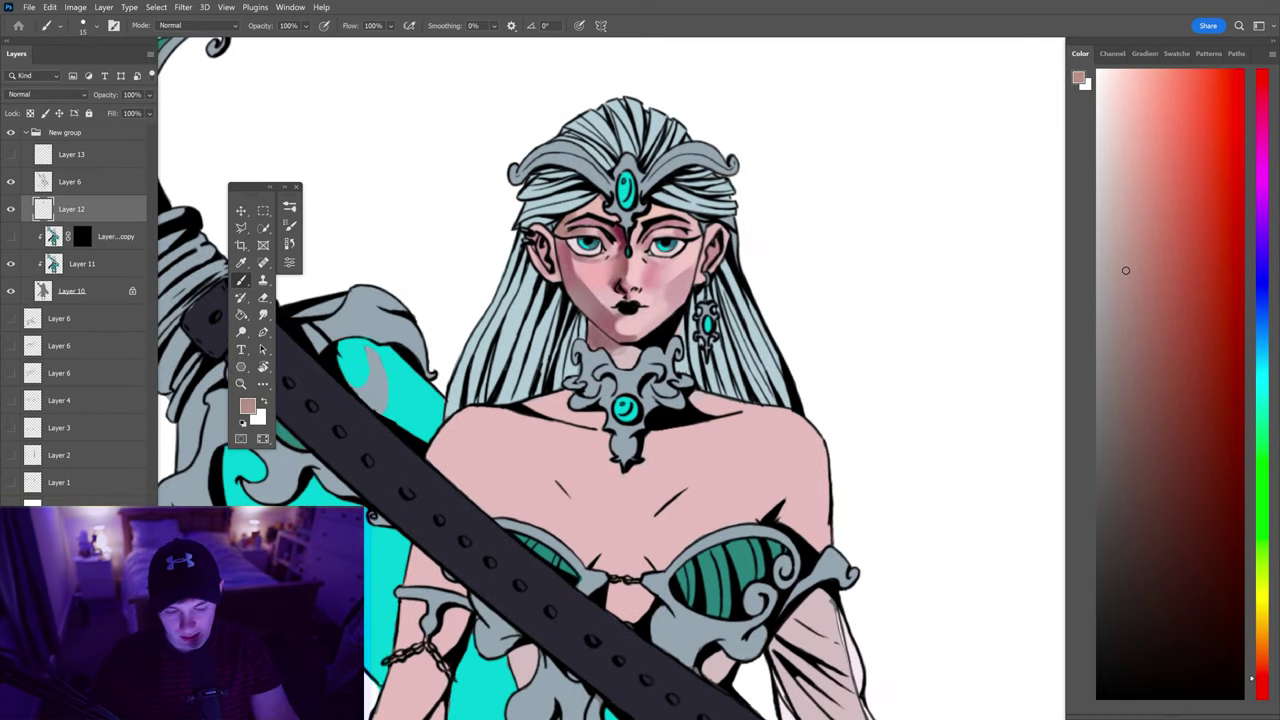
pyautogui.keyDown('alt'); pyautogui.click(628, 352); pyautogui.keyUp('alt')
pyautogui.scroll(2, 628, 352)
pyautogui.hotkey('shift', 'b')
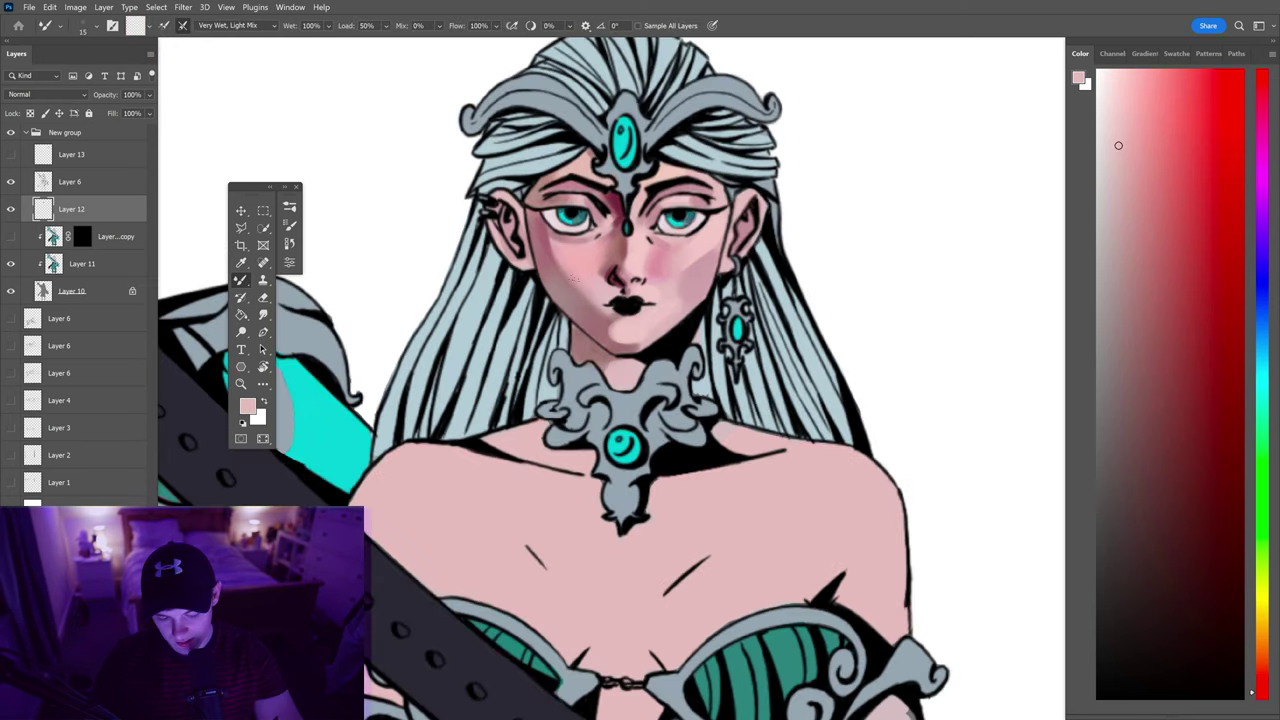
pyautogui.scroll(2, 574, 278)
pyautogui.hotkey('shift', 'b')
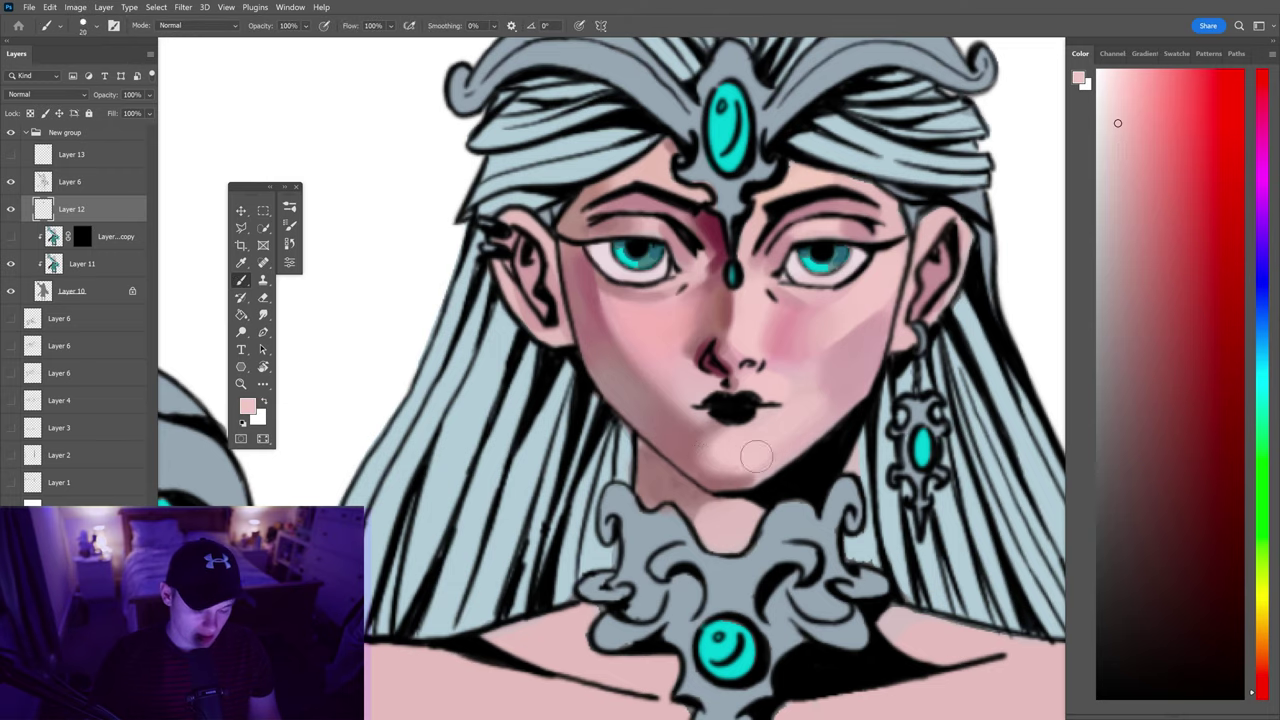
# Sample a dark maroon and blend it into the lower face shading
pyautogui.scroll(-2, 720, 470)
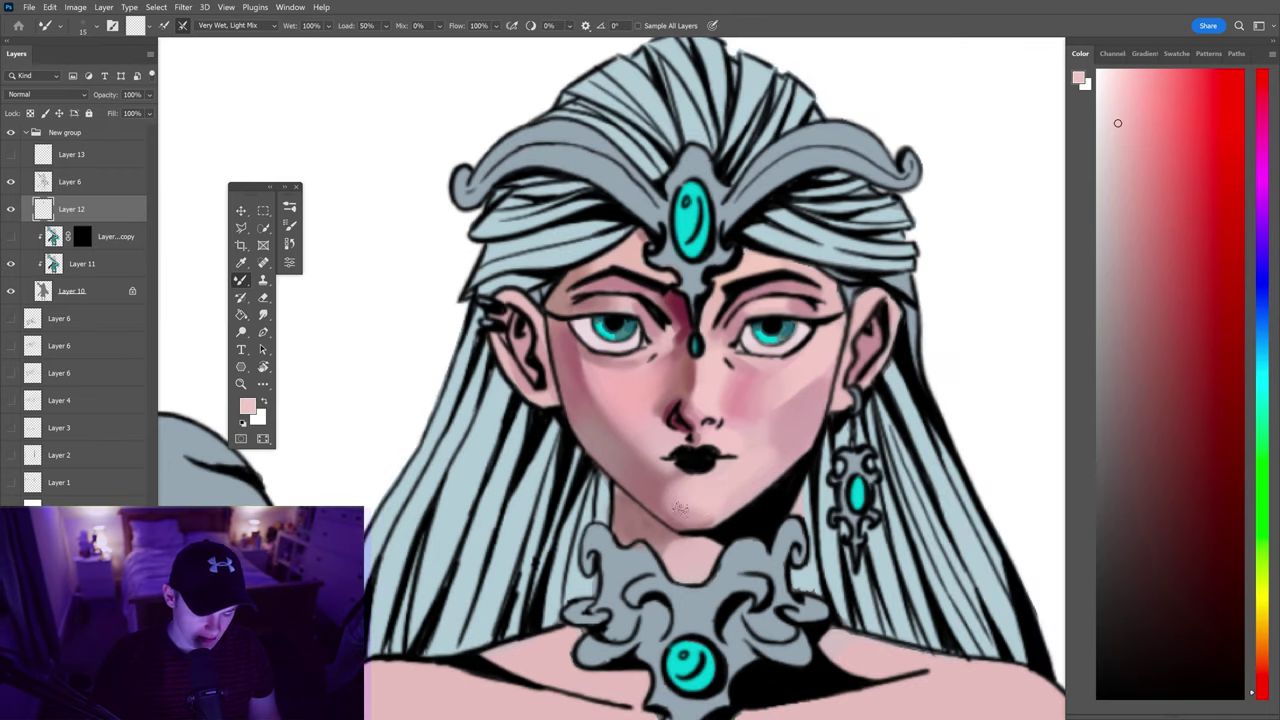
pyautogui.keyDown('alt'); pyautogui.click(675, 527); pyautogui.keyUp('alt')
pyautogui.hotkey('shift', 'b')
pyautogui.scroll(3, 660, 475)
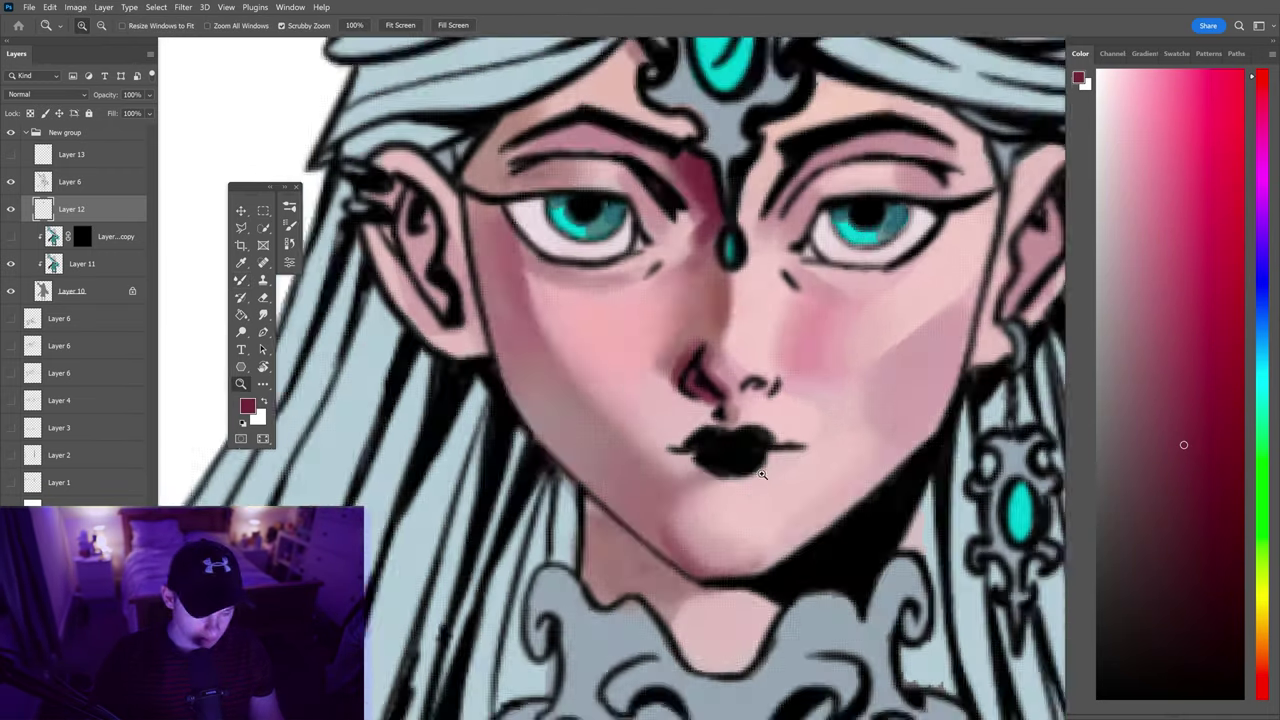
pyautogui.hotkey('shift', 'b')
pyautogui.scroll(-3, 660, 400)
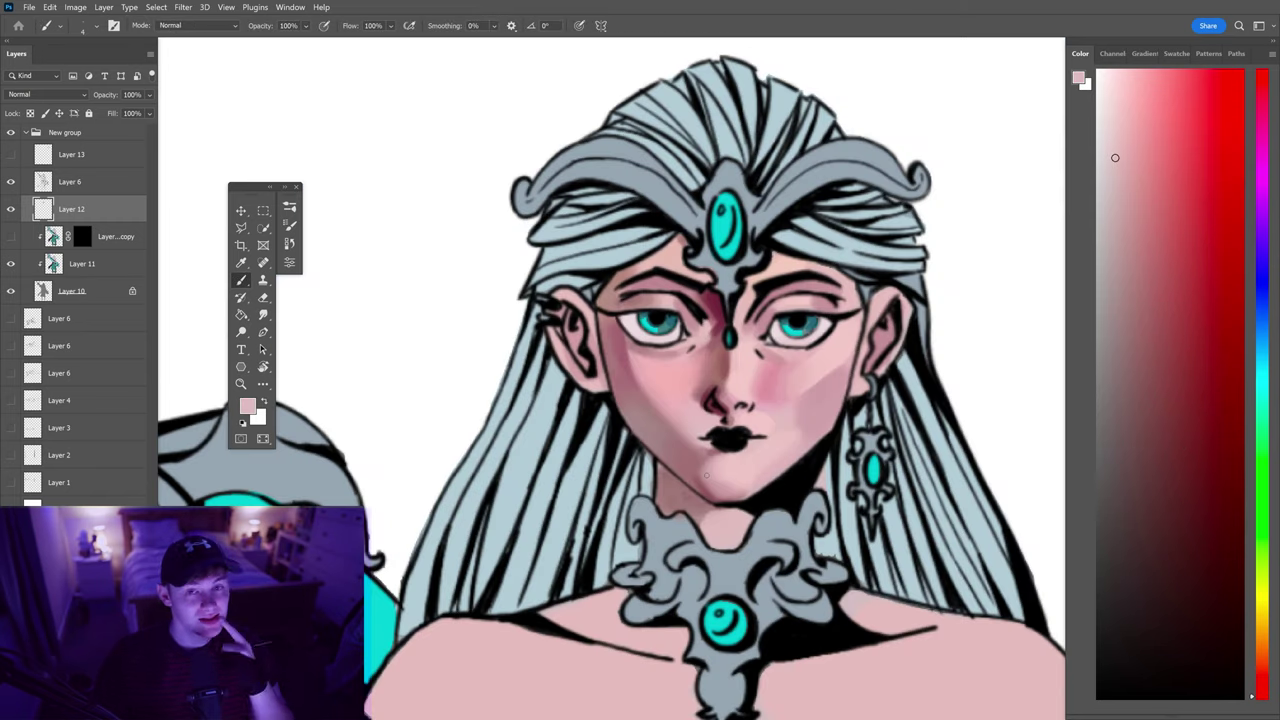
pyautogui.scroll(2, 800, 200)
# Blend the cheek pink near the nose with a darker rose for shadows
pyautogui.keyDown('alt'); pyautogui.click(800, 200); pyautogui.keyUp('alt')
pyautogui.keyDown('alt'); pyautogui.click(755, 398); pyautogui.keyUp('alt')
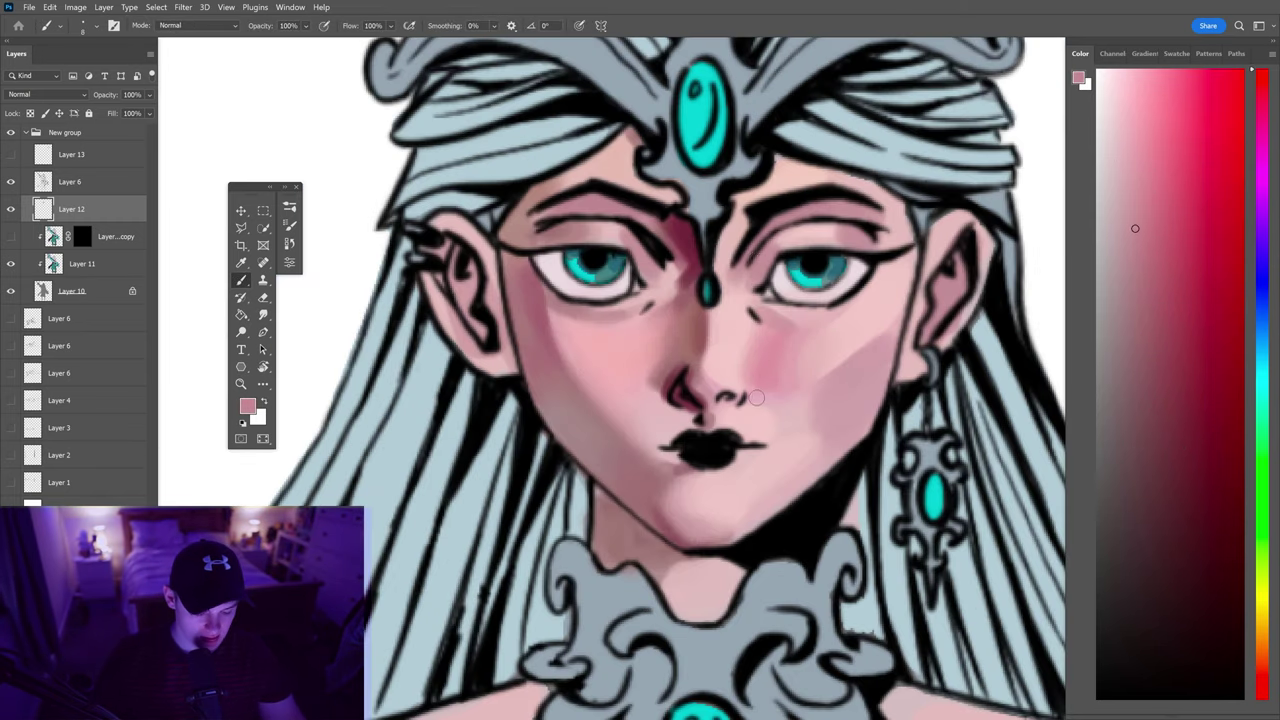
pyautogui.hotkey('shift', 'b')
pyautogui.click(1167, 341)
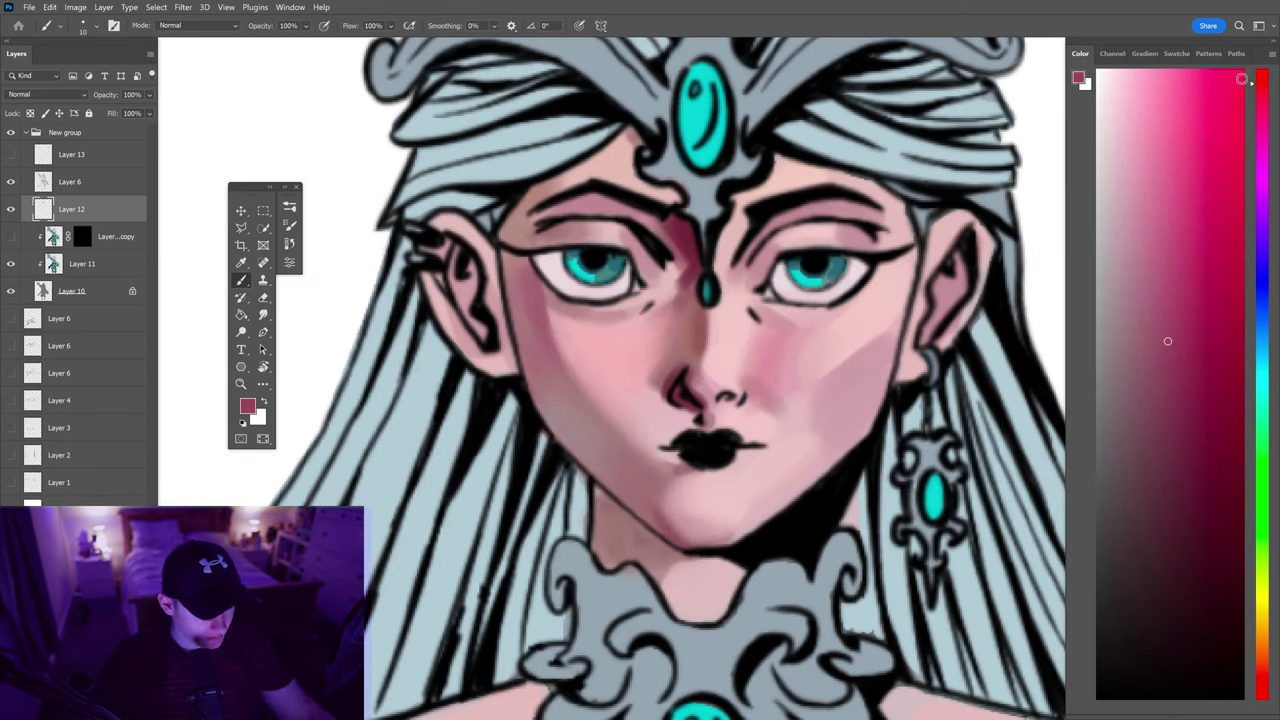
pyautogui.keyDown('alt'); pyautogui.click(750, 390); pyautogui.keyUp('alt')
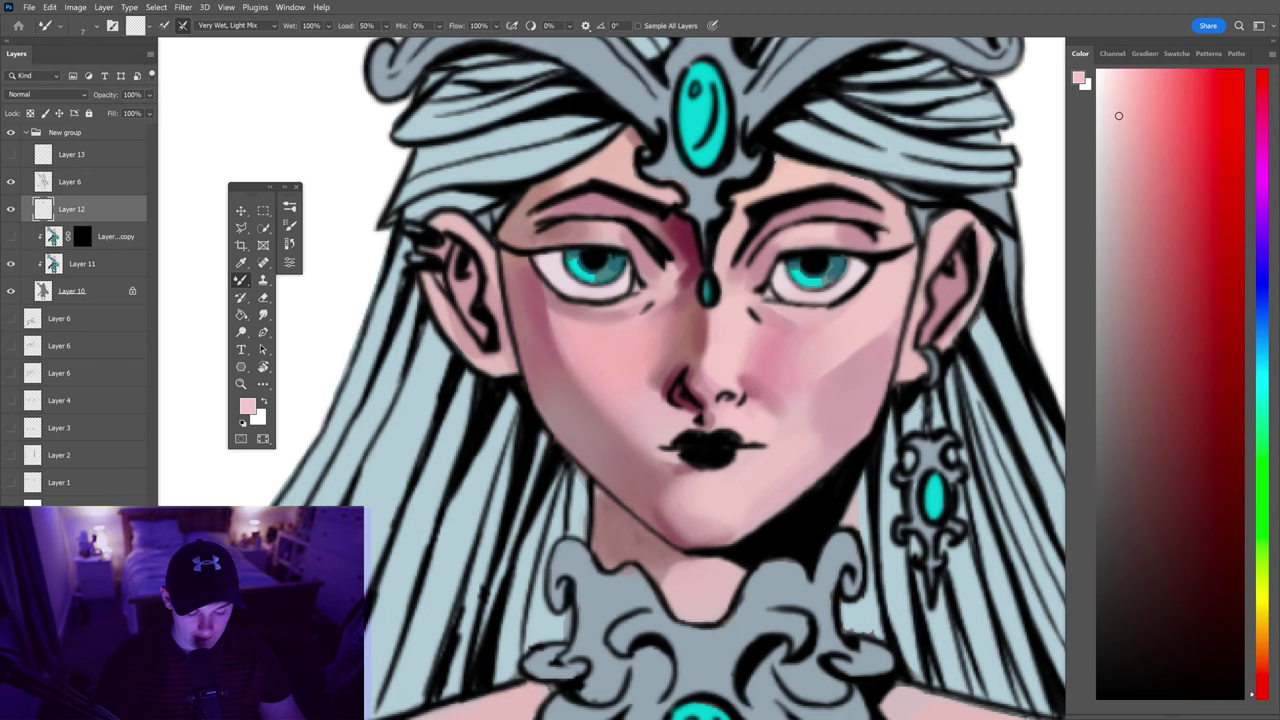
pyautogui.hotkey('shift', 'b')
# Review the blended face at different zooms and sample a fresh skin colour
pyautogui.scroll(-3, 745, 340)
pyautogui.scroll(3, 745, 333)
pyautogui.scroll(-3, 745, 333)
pyautogui.scroll(3, 745, 333)
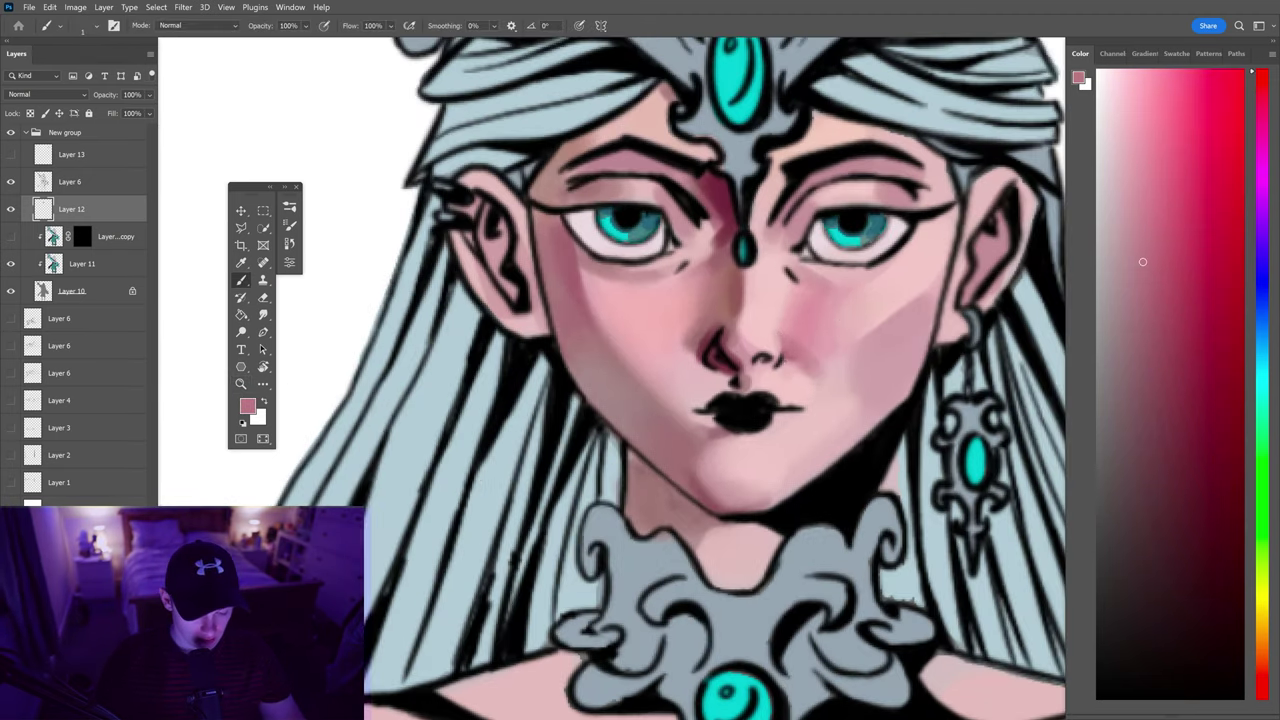
pyautogui.scroll(-4, 720, 360)
pyautogui.scroll(4, 696, 397)
pyautogui.keyDown('alt'); pyautogui.click(657, 315); pyautogui.keyUp('alt')
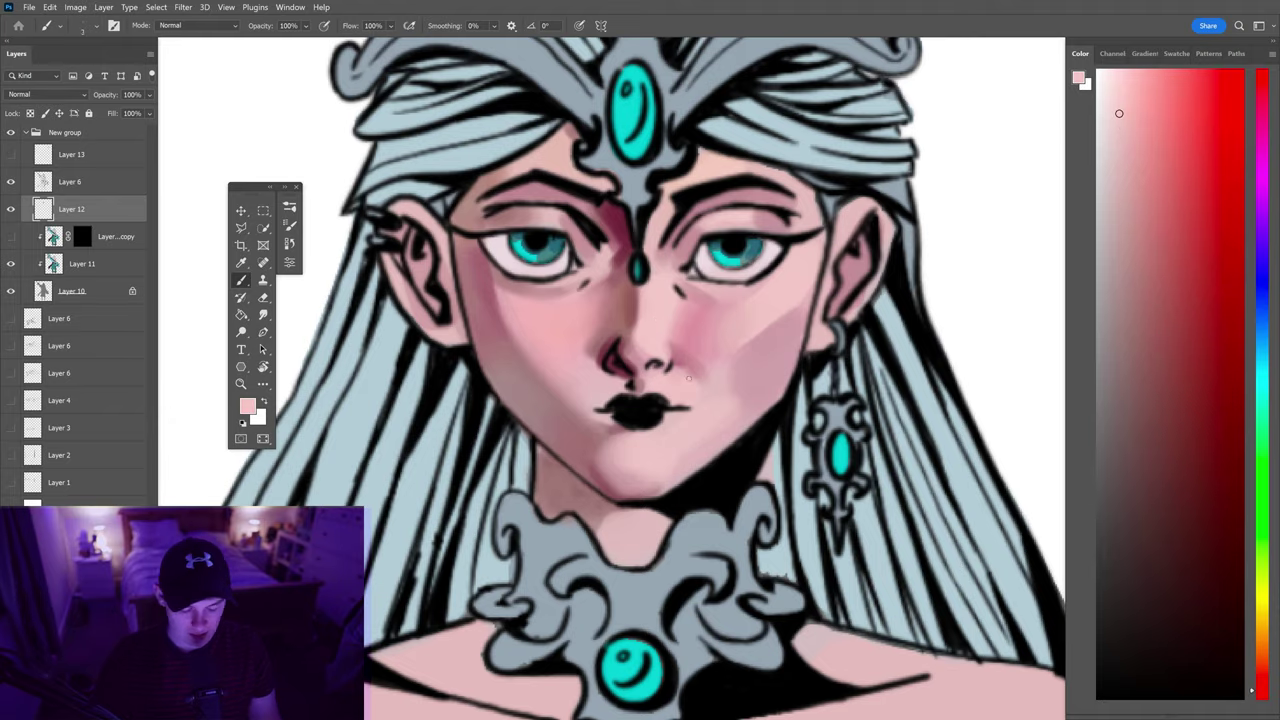
pyautogui.scroll(-3, 657, 315)
# Sample skin pinks from the face, nose and cheek and paint soft shading on them
pyautogui.scroll(3, 690, 260)
pyautogui.hotkey('shift', 'b')
pyautogui.scroll(2, 697, 241)
pyautogui.hotkey('shift', 'b')
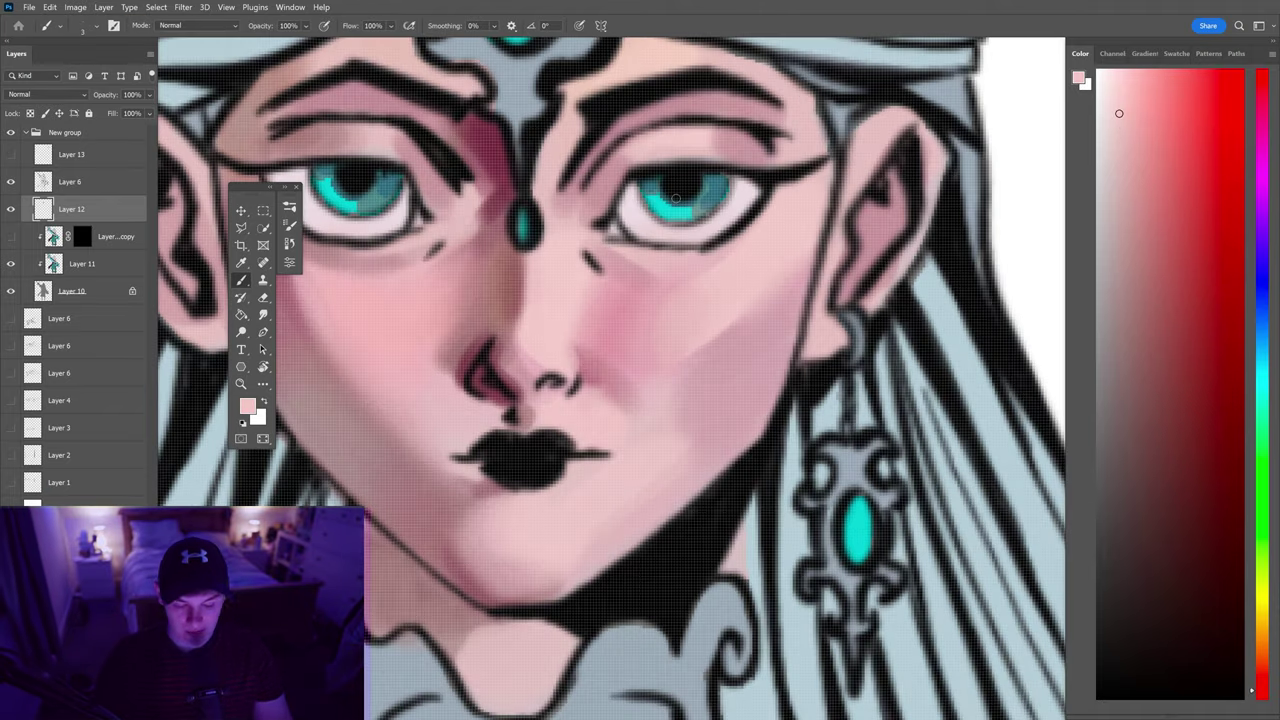
pyautogui.keyDown('alt'); pyautogui.click(615, 253); pyautogui.keyUp('alt')
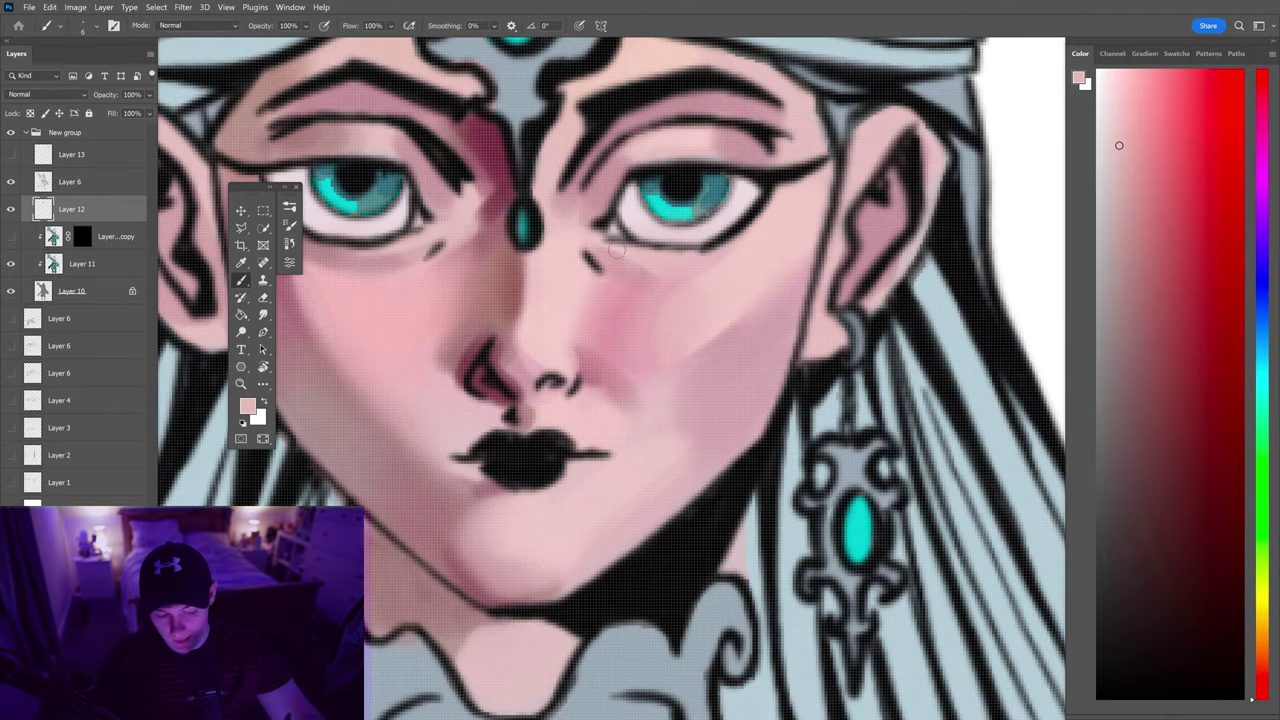
pyautogui.keyDown('alt'); pyautogui.click(606, 318); pyautogui.keyUp('alt')
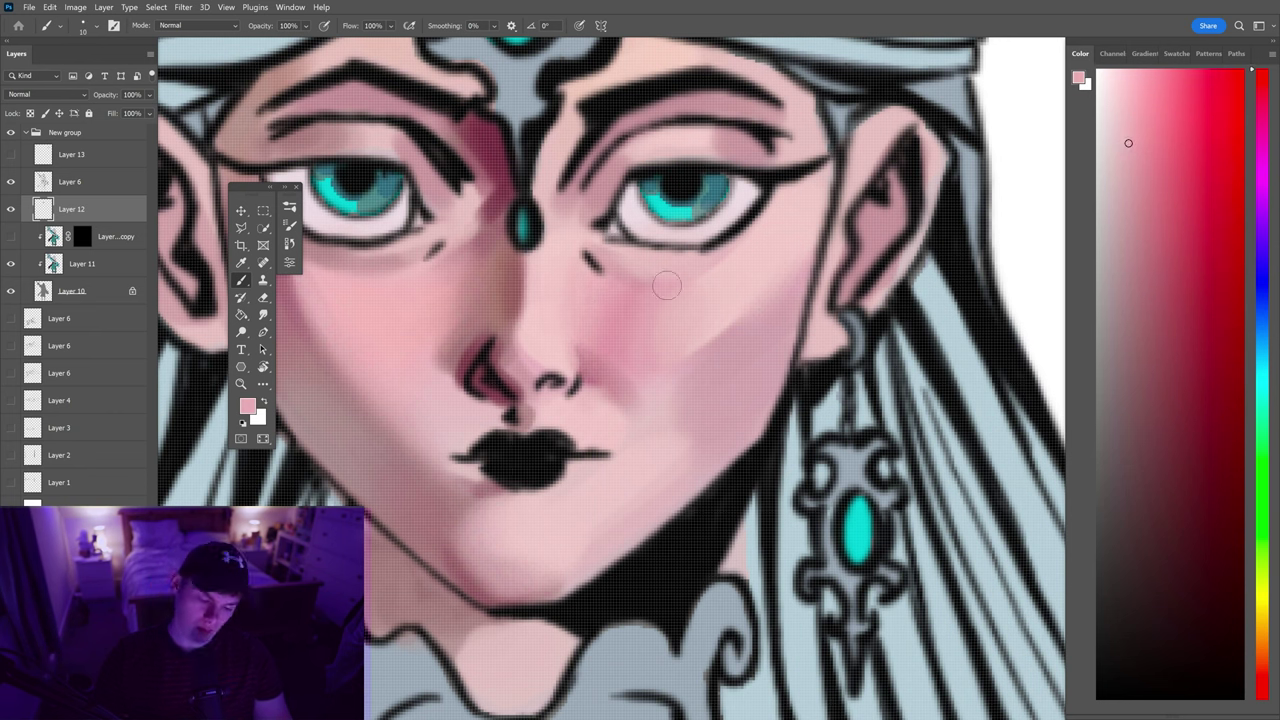
pyautogui.keyDown('alt'); pyautogui.click(586, 285); pyautogui.keyUp('alt')
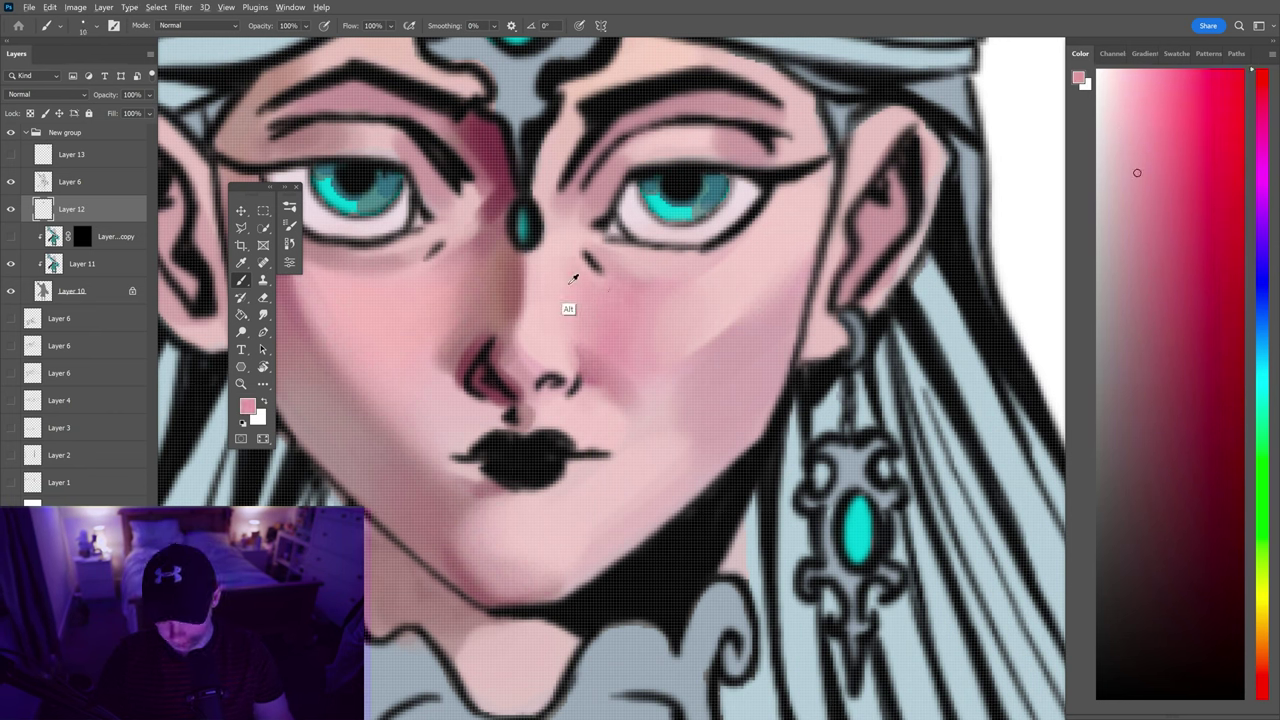
# Deepen the shading with darker pinks sampled from the face, eyebrow area and nose
pyautogui.keyDown('alt'); pyautogui.click(643, 115); pyautogui.keyUp('alt')
pyautogui.keyDown('alt'); pyautogui.click(538, 326); pyautogui.keyUp('alt')
pyautogui.click(1127, 214)
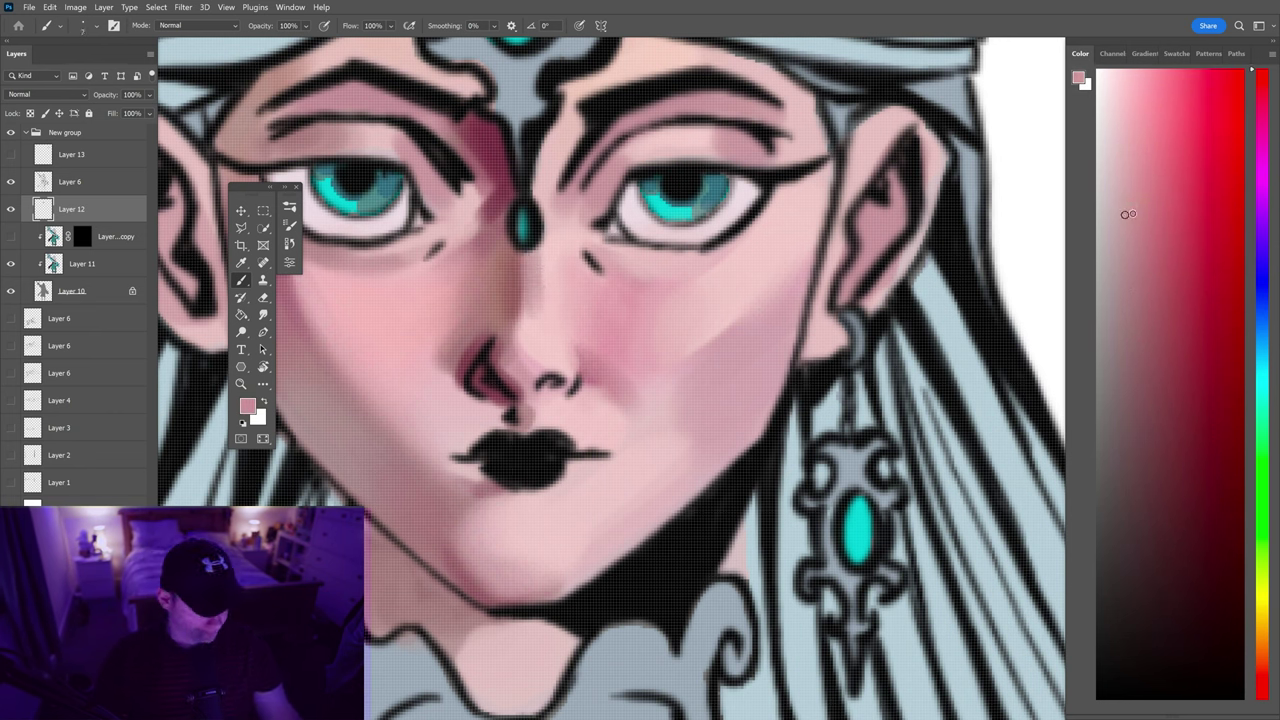
pyautogui.keyDown('alt'); pyautogui.click(525, 330); pyautogui.keyUp('alt')
pyautogui.click(600, 340)
pyautogui.keyDown('alt'); pyautogui.click(636, 343); pyautogui.keyUp('alt')
pyautogui.click(636, 343)
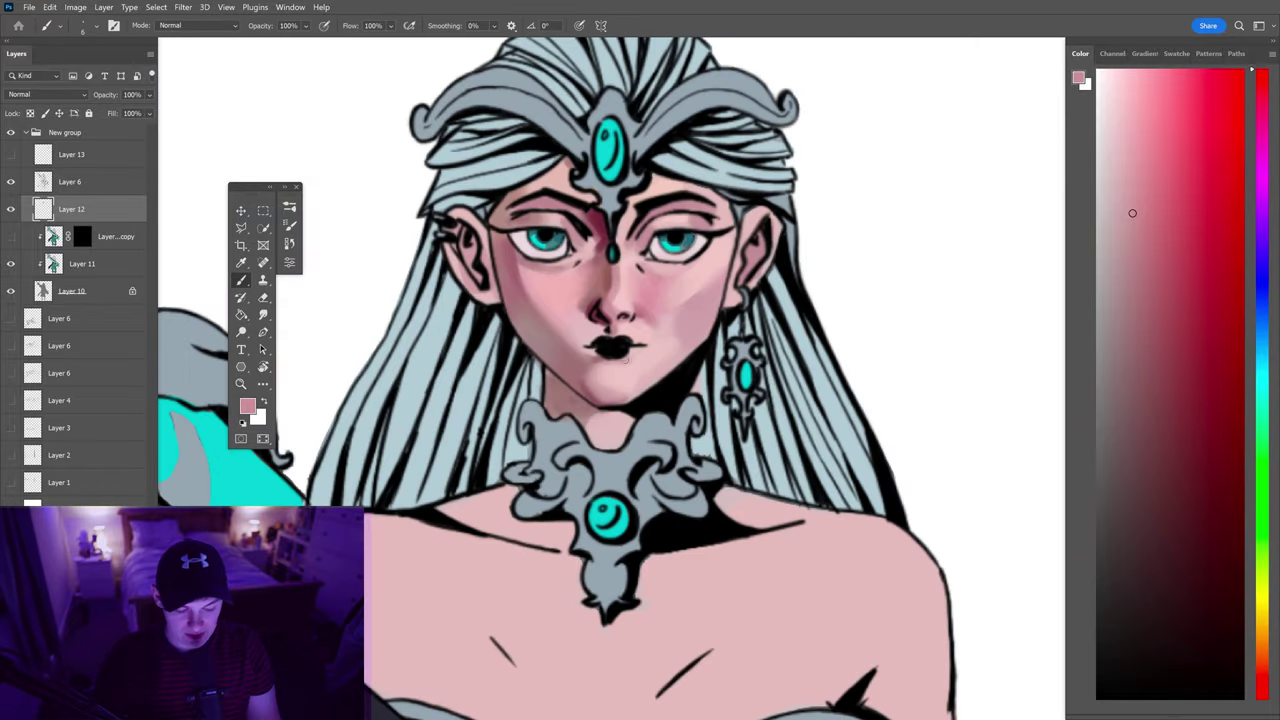
# Add lighter and darker pink shading around the eye area
pyautogui.keyDown('alt'); pyautogui.click(681, 310); pyautogui.keyUp('alt')
pyautogui.keyDown('alt'); pyautogui.click(670, 333); pyautogui.keyUp('alt')
pyautogui.click(670, 333)
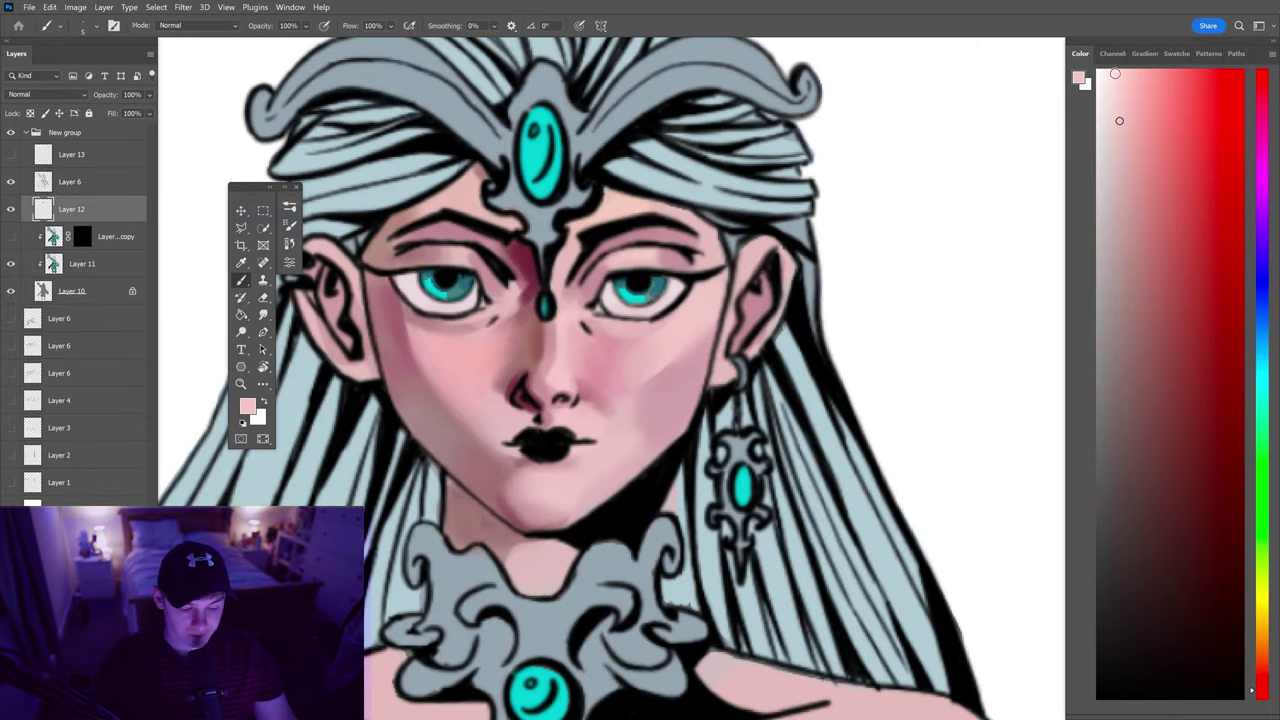
pyautogui.press('b')
pyautogui.keyDown('alt'); pyautogui.click(588, 266); pyautogui.keyUp('alt')
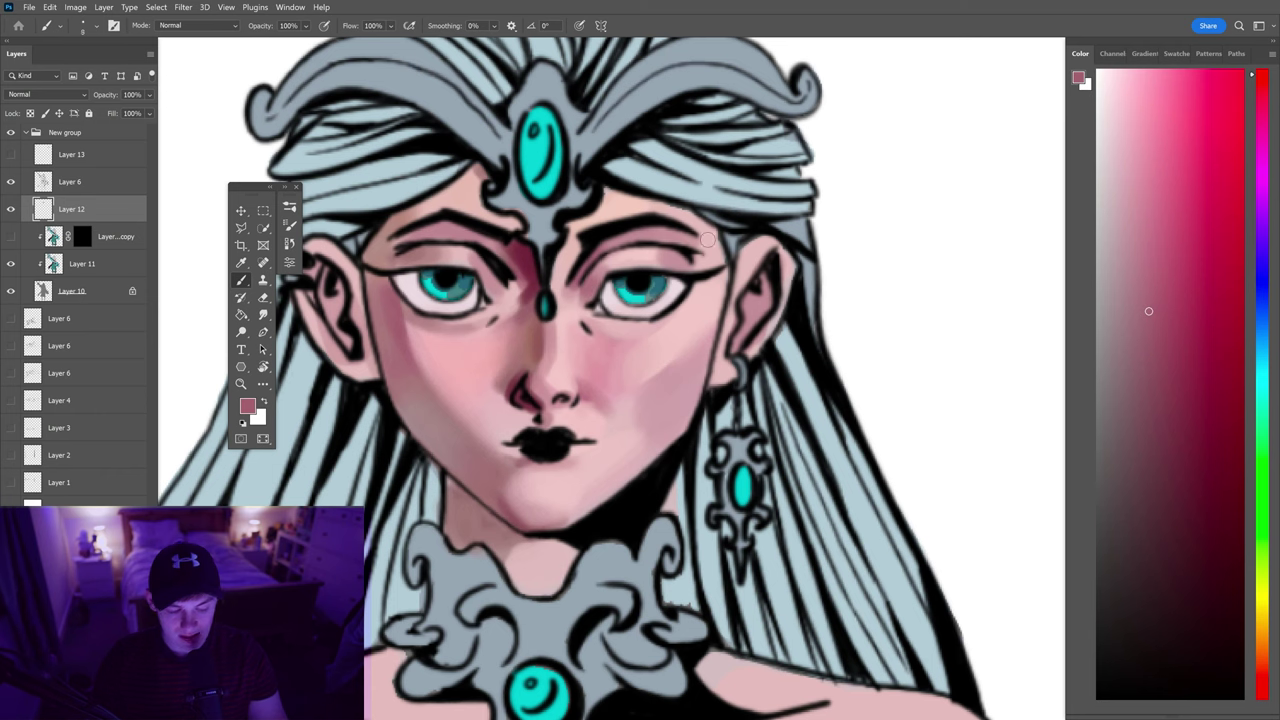
pyautogui.keyDown('alt'); pyautogui.click(668, 256); pyautogui.keyUp('alt')
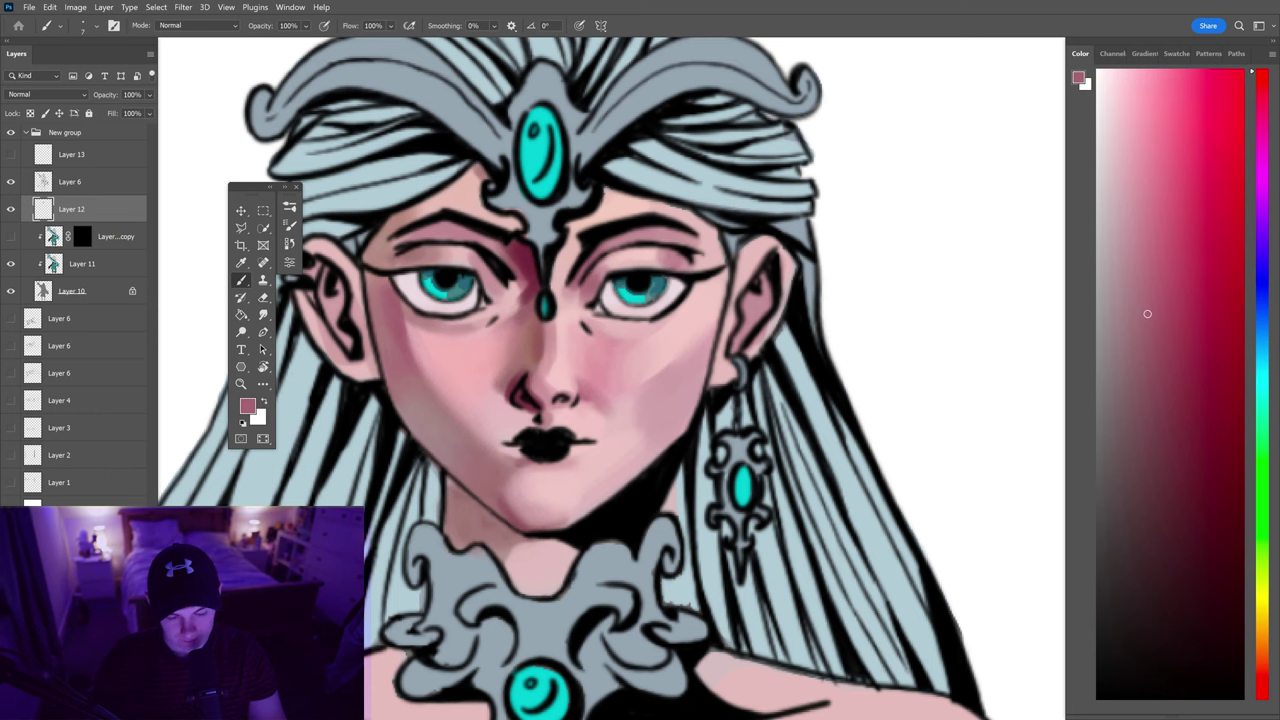
# Alternate the eye's teal with skin pinks to refine shading around the eyes
pyautogui.scroll(-3, 657, 266)
pyautogui.scroll(4, 657, 266)
pyautogui.keyDown('alt'); pyautogui.click(657, 266); pyautogui.keyUp('alt')
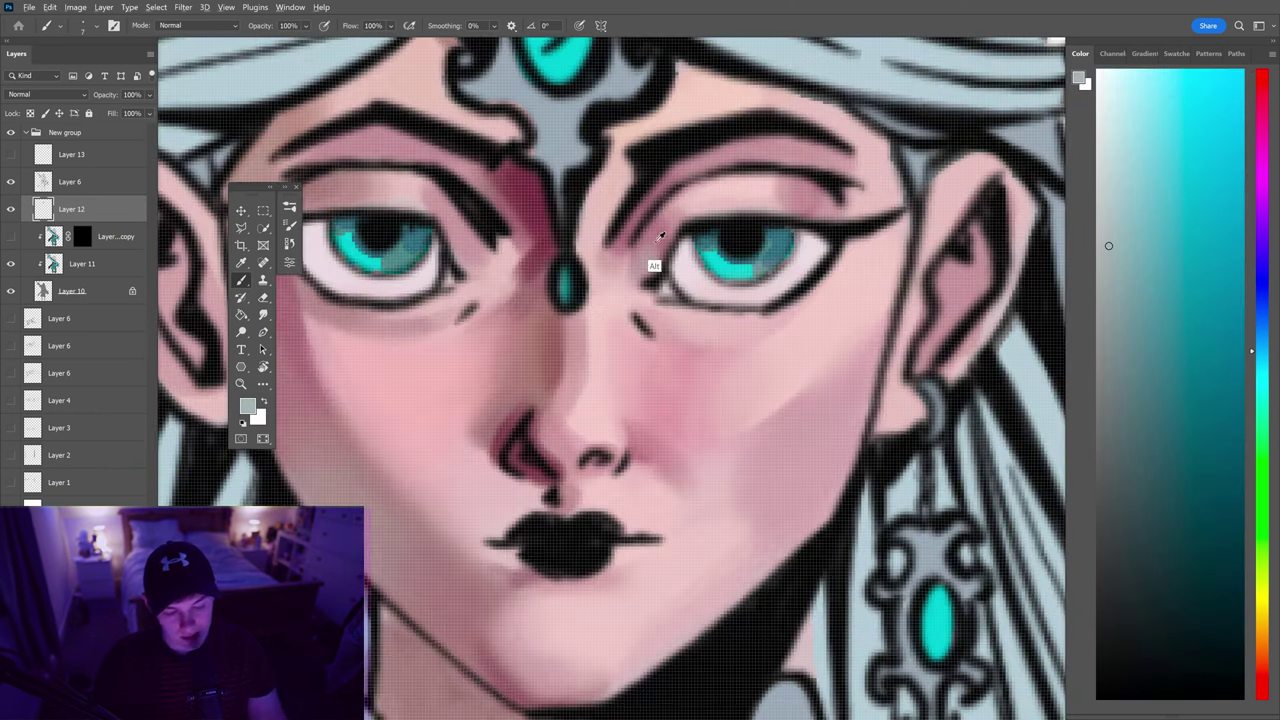
pyautogui.keyDown('alt'); pyautogui.click(668, 233); pyautogui.keyUp('alt')
pyautogui.scroll(-1, 668, 233)
pyautogui.keyDown('alt'); pyautogui.click(628, 292); pyautogui.keyUp('alt')
pyautogui.keyDown('alt'); pyautogui.click(653, 301); pyautogui.keyUp('alt')
# Try a green-shifted grey, then sample several pinks from the face
pyautogui.scroll(-1, 653, 301)
pyautogui.scroll(1, 653, 301)
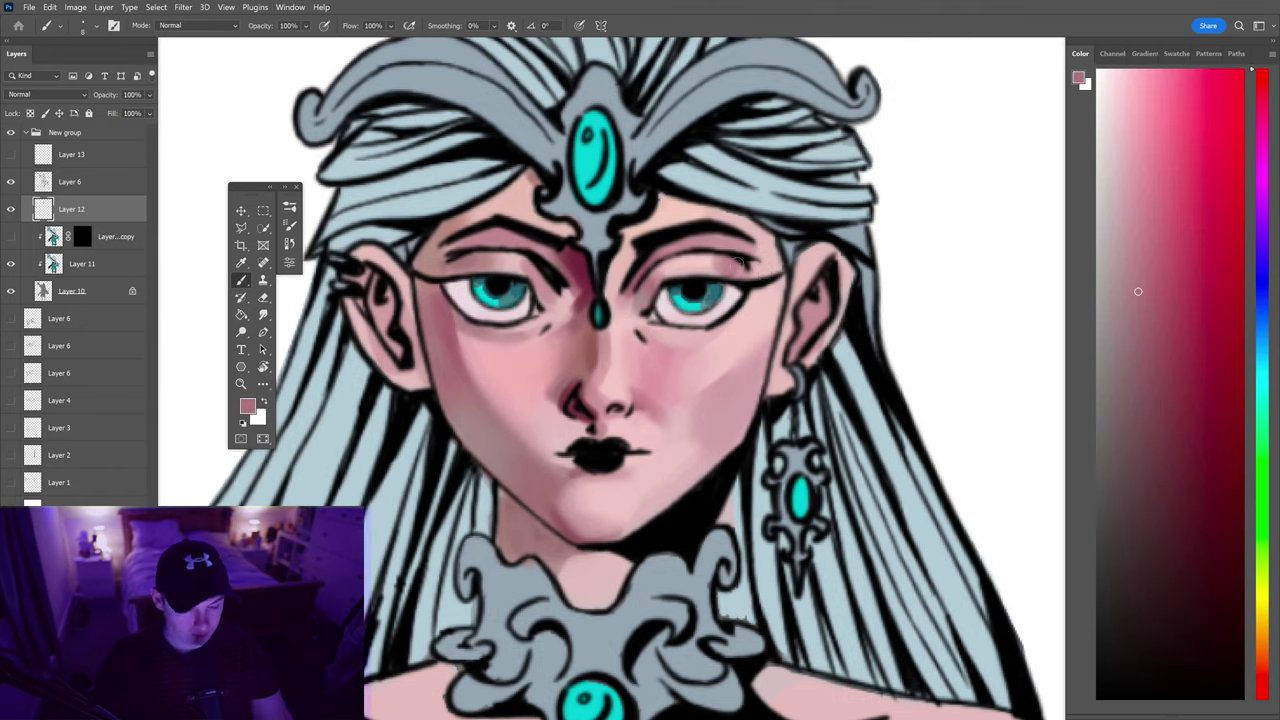
pyautogui.click(1113, 287)
pyautogui.click(1262, 486)
pyautogui.keyDown('alt'); pyautogui.click(733, 260); pyautogui.keyUp('alt')
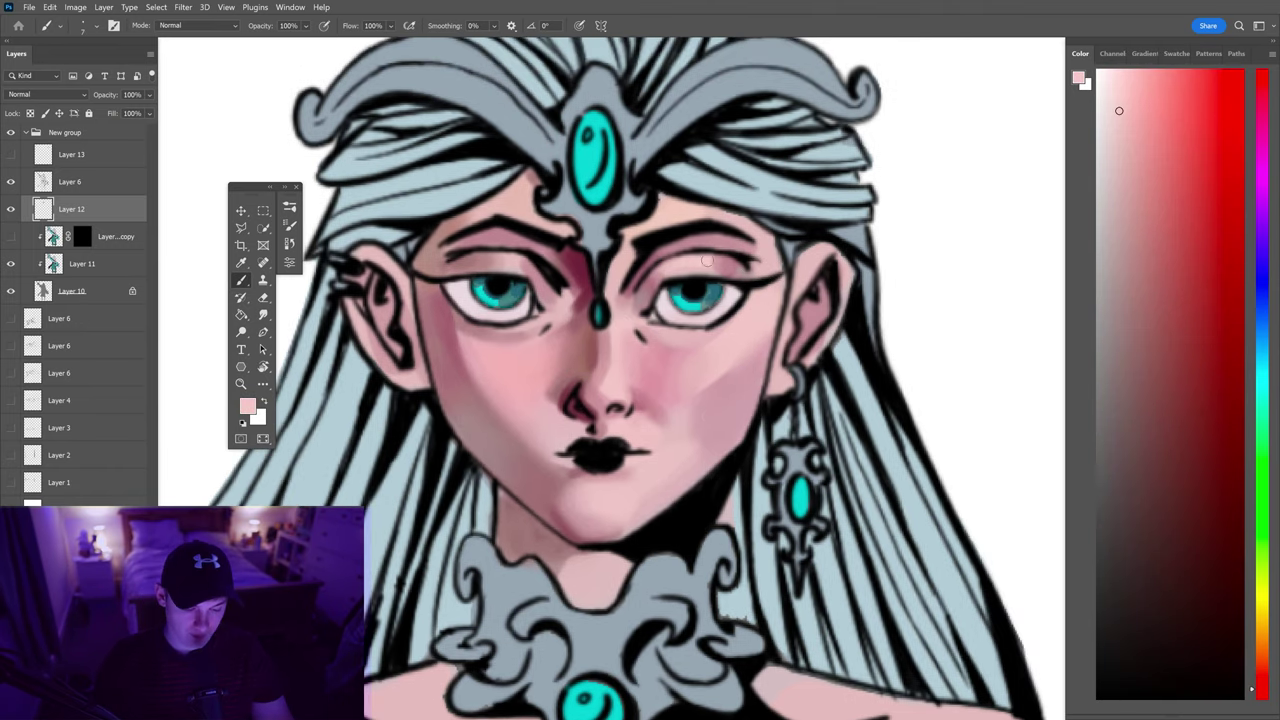
pyautogui.keyDown('alt'); pyautogui.click(664, 270); pyautogui.keyUp('alt')
pyautogui.keyDown('alt'); pyautogui.click(703, 244); pyautogui.keyUp('alt')
# Settle on a light skin pink and paint it onto the right cheek
pyautogui.scroll(-1, 660, 330)
pyautogui.scroll(1, 660, 330)
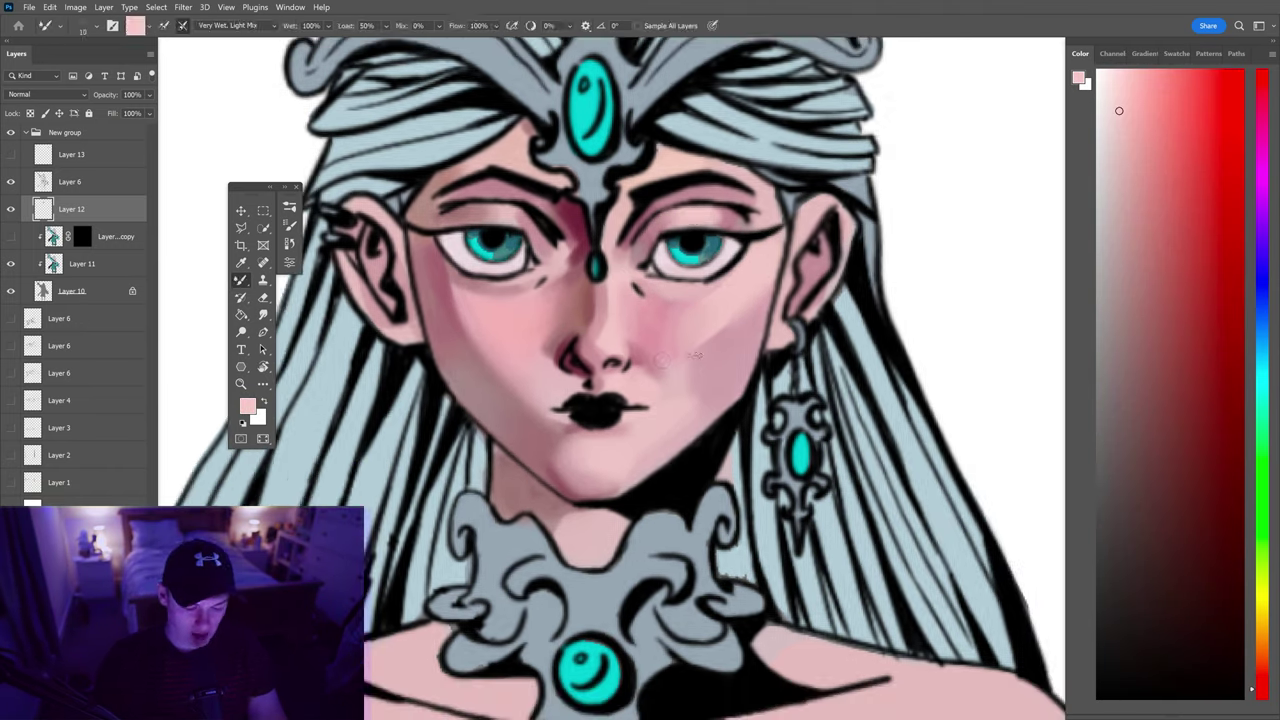
pyautogui.keyDown('alt'); pyautogui.click(640, 366); pyautogui.keyUp('alt')
pyautogui.keyDown('alt'); pyautogui.click(644, 375); pyautogui.keyUp('alt')
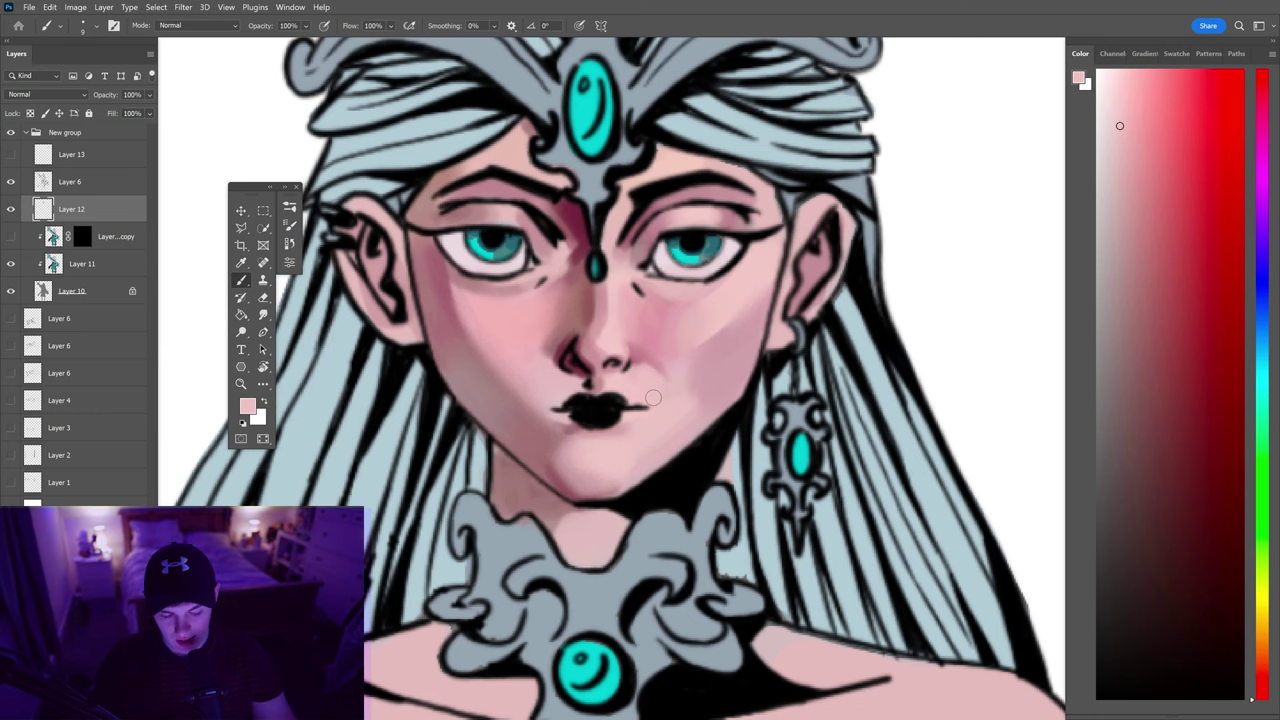
pyautogui.scroll(-4, 652, 398)
pyautogui.scroll(3, 685, 310)
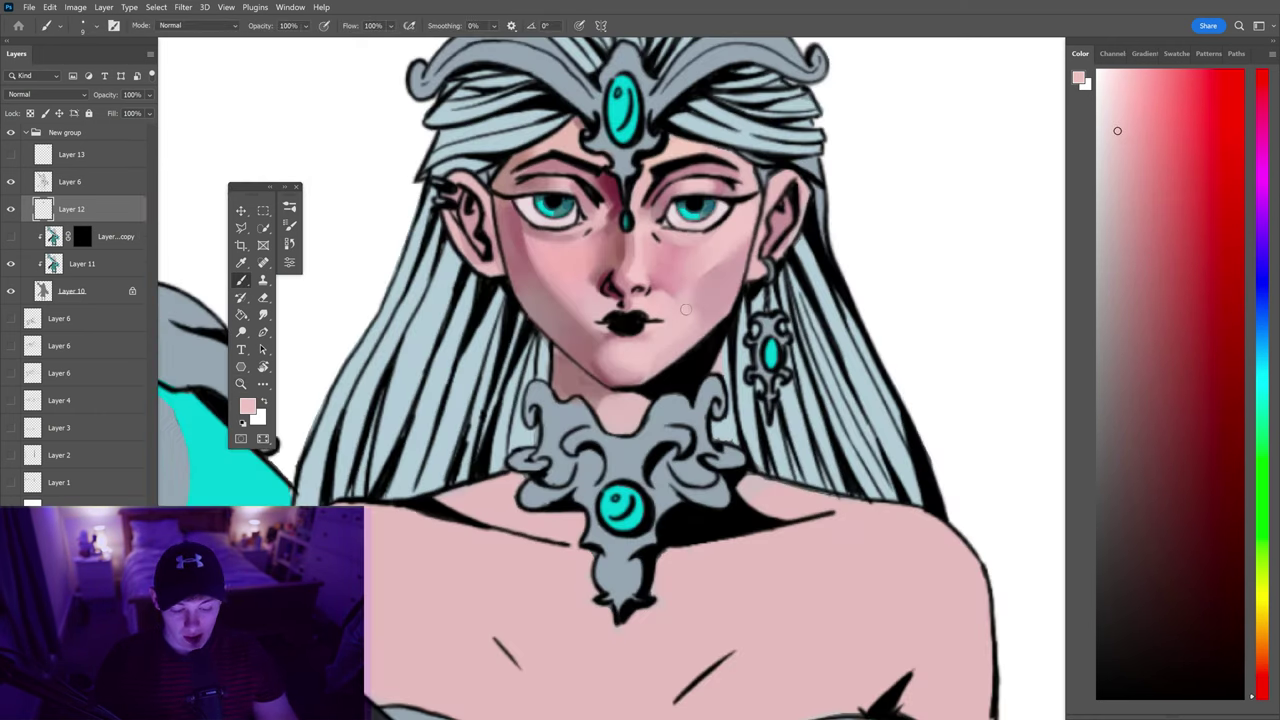
# Paint darker mauve blush on the right cheek and blend it wet with the Mixer Brush
pyautogui.keyDown('alt'); pyautogui.click(700, 285); pyautogui.keyUp('alt')
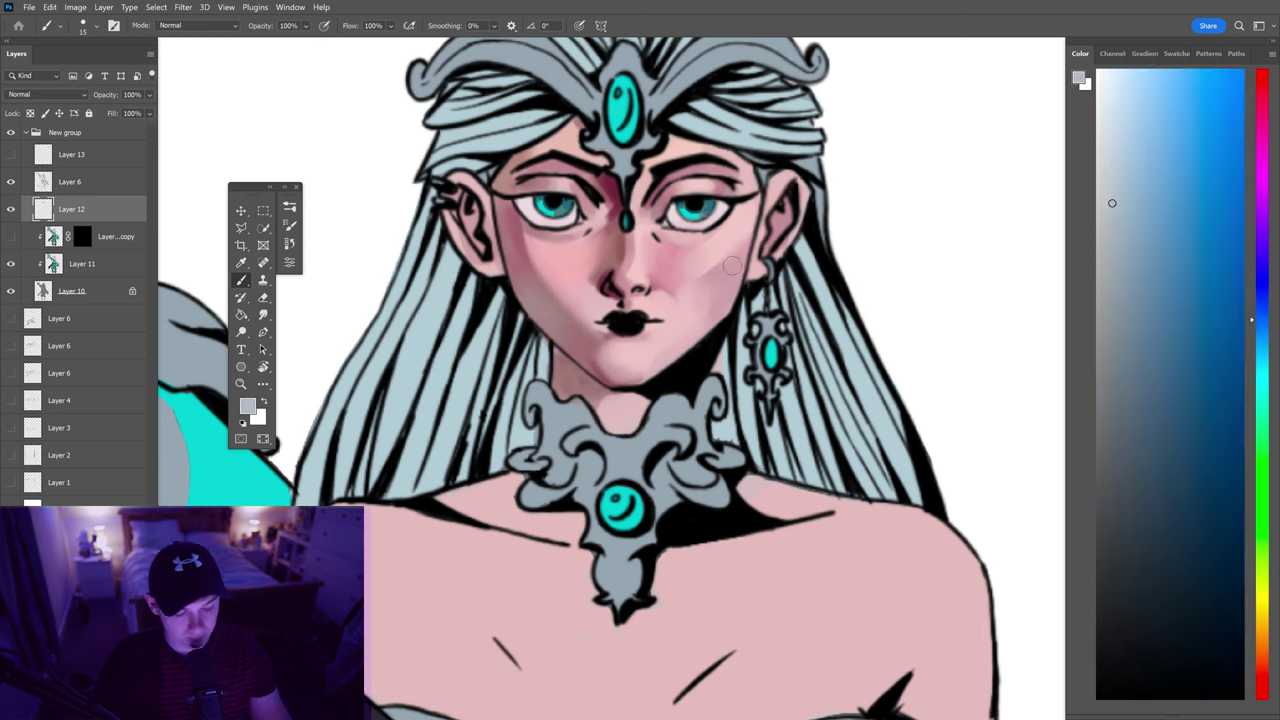
pyautogui.keyDown('alt'); pyautogui.click(751, 298); pyautogui.keyUp('alt')
pyautogui.keyDown('alt'); pyautogui.click(703, 309); pyautogui.keyUp('alt')
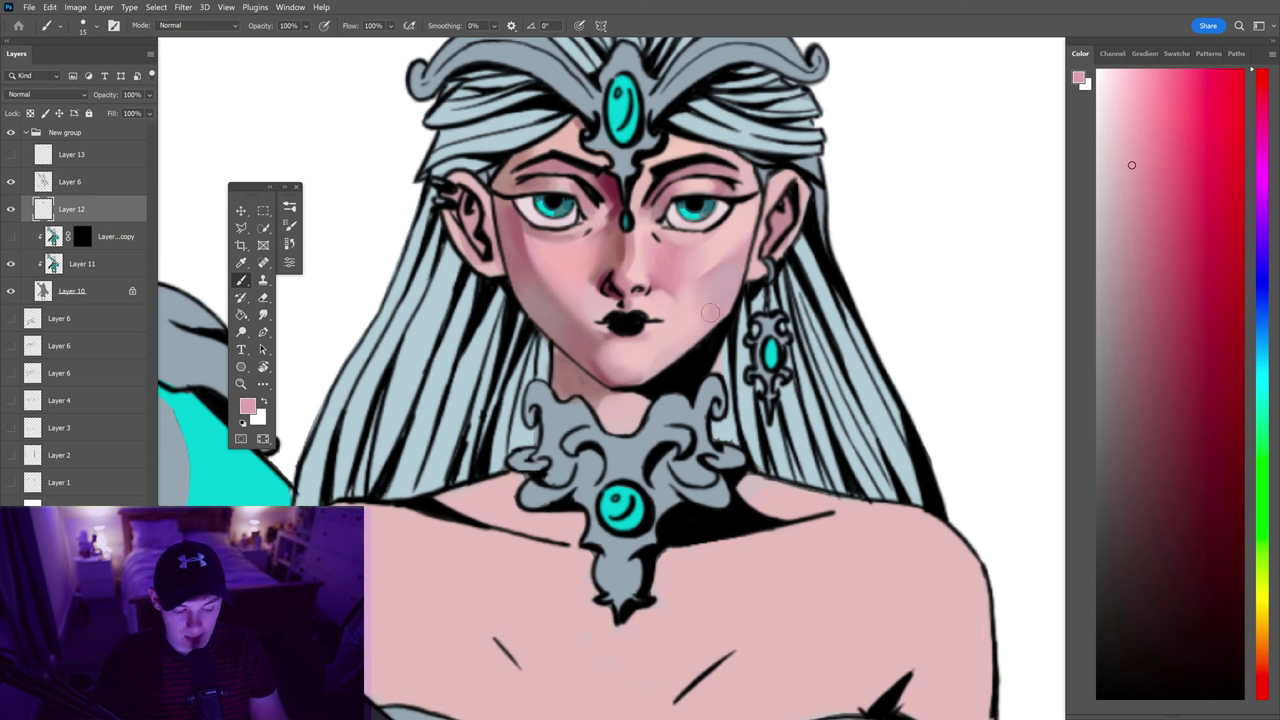
pyautogui.hotkey('shift', 'b')
pyautogui.scroll(-2, 703, 309)
pyautogui.scroll(3, 720, 280)
pyautogui.keyDown('alt'); pyautogui.click(737, 255); pyautogui.keyUp('alt')
pyautogui.scroll(-4, 740, 252)
# Paint the cheeks with pale, darker and lavender pinks sampled from the face
pyautogui.hotkey('shift', 'b')
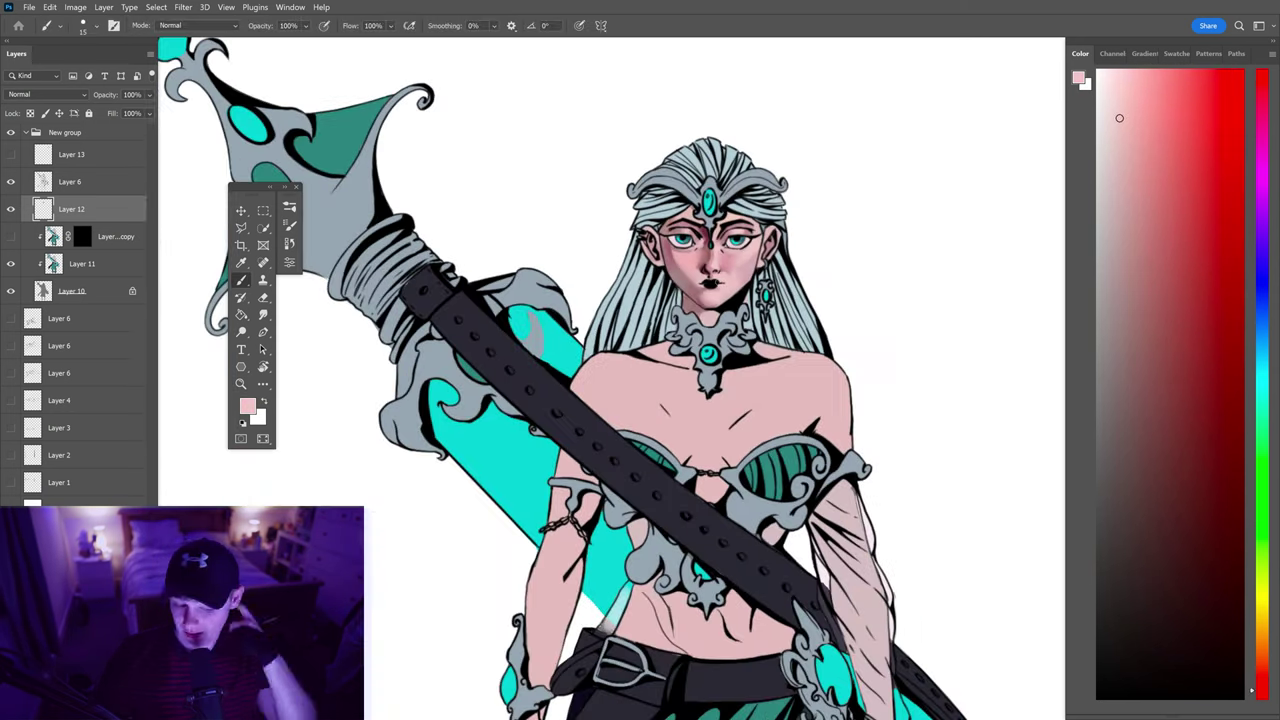
pyautogui.keyDown('alt'); pyautogui.click(725, 232); pyautogui.keyUp('alt')
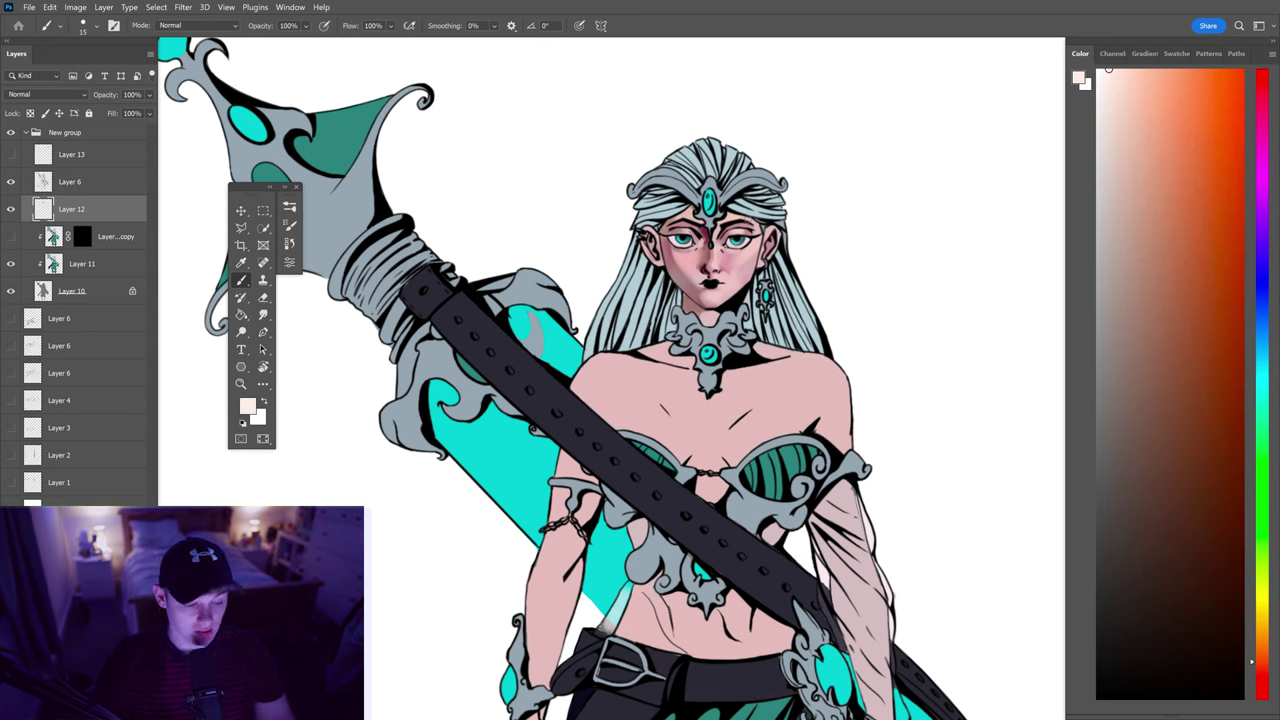
pyautogui.scroll(4, 725, 232)
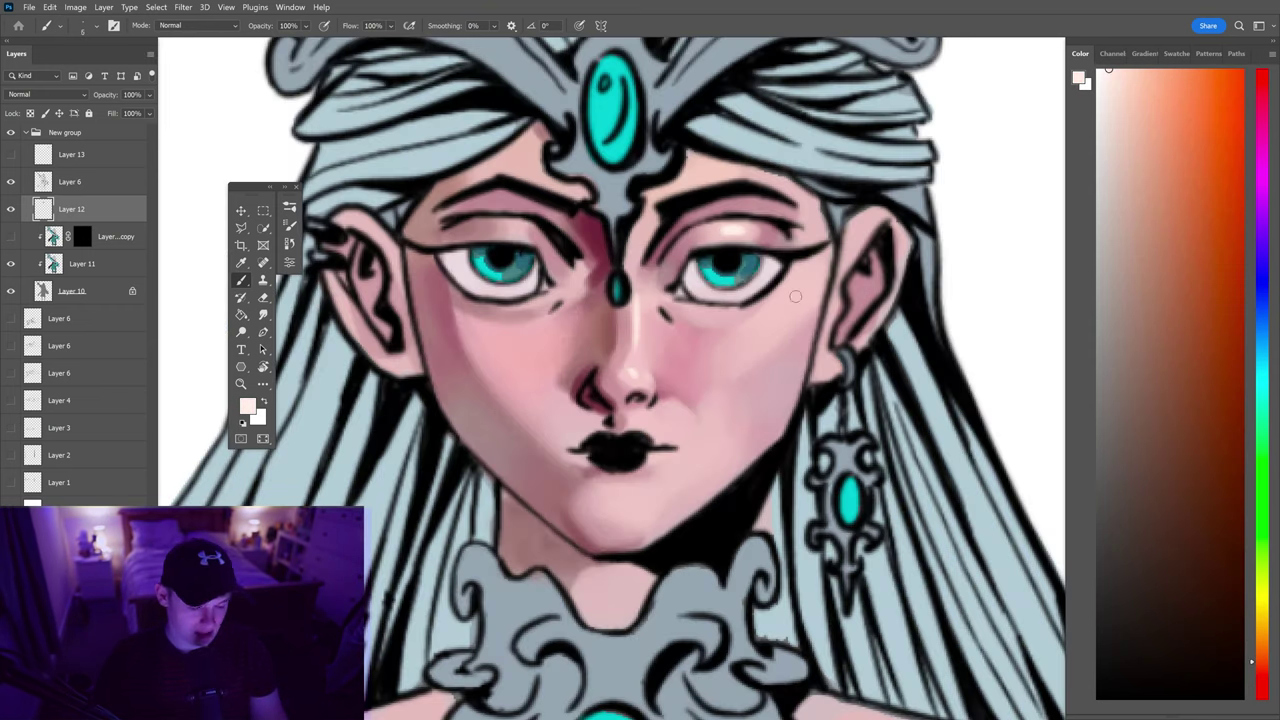
pyautogui.scroll(-3, 700, 355)
pyautogui.keyDown('alt'); pyautogui.click(727, 335); pyautogui.keyUp('alt')
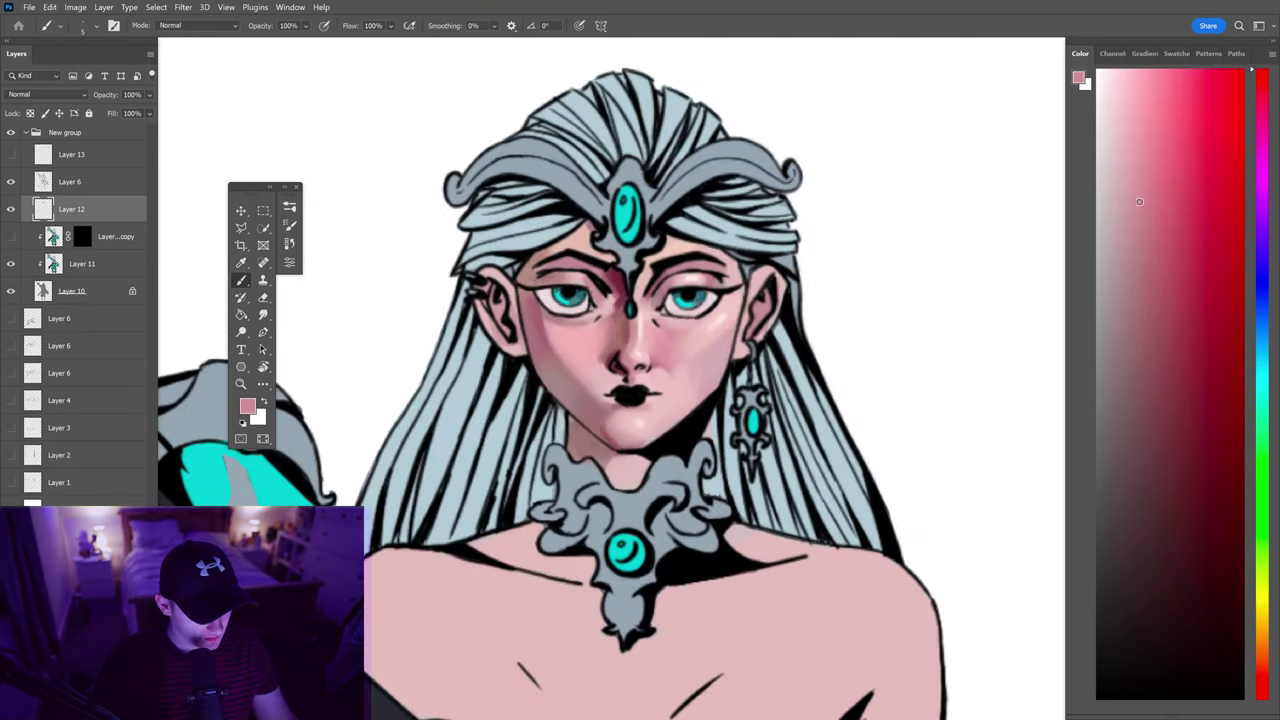
pyautogui.keyDown('alt'); pyautogui.click(713, 350); pyautogui.keyUp('alt')
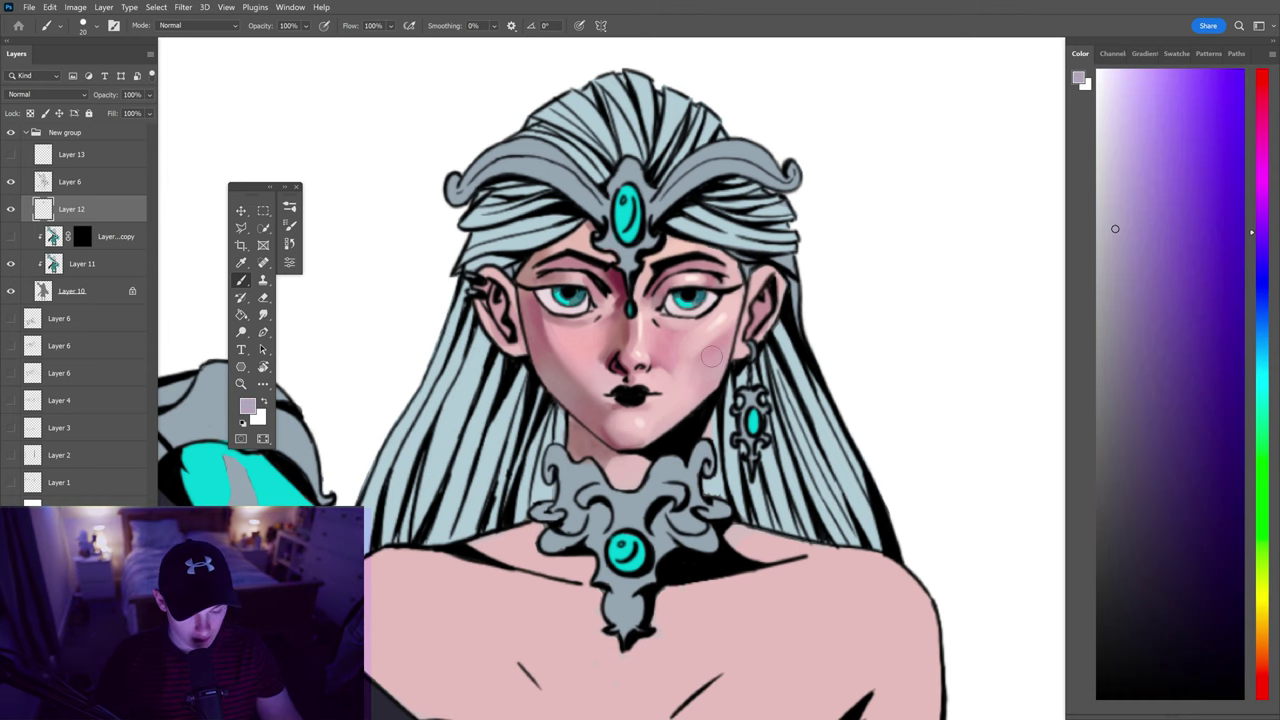
pyautogui.keyDown('alt'); pyautogui.click(680, 370); pyautogui.keyUp('alt')
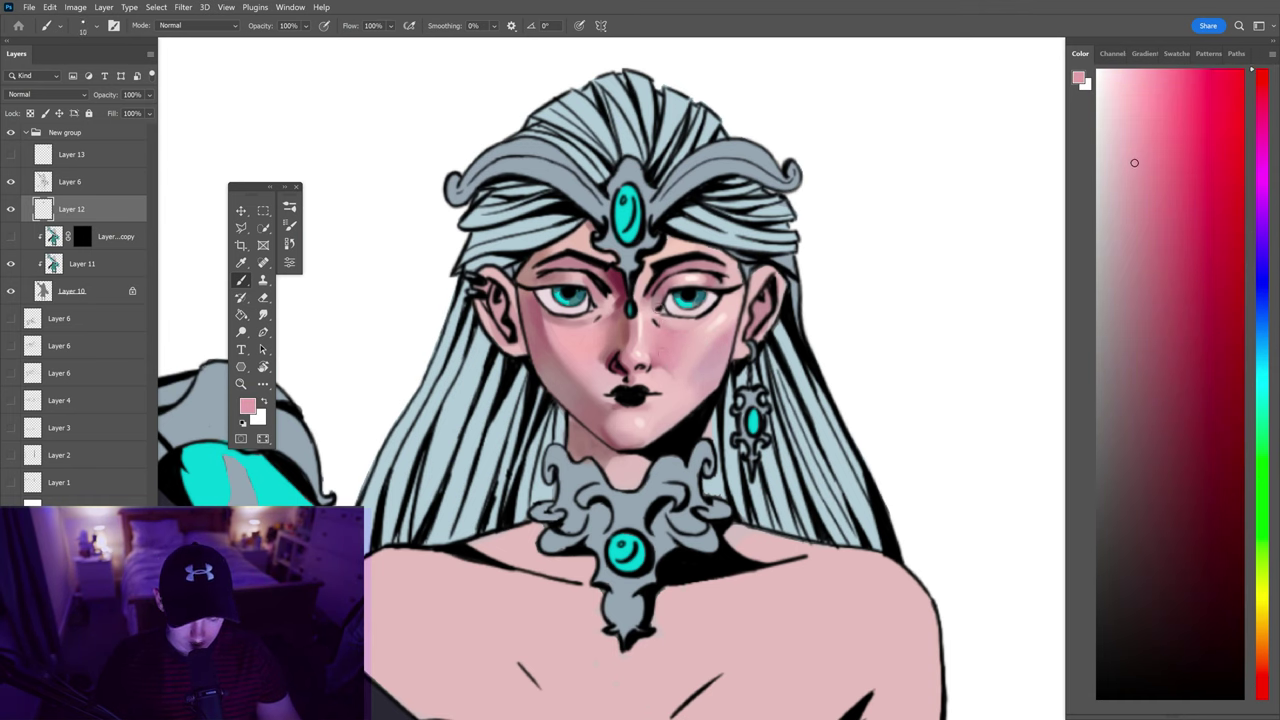
# Add light pink near the nose and accent the blush with a dark red
pyautogui.scroll(-3, 652, 313)
pyautogui.scroll(3, 655, 318)
pyautogui.keyDown('alt'); pyautogui.click(657, 325); pyautogui.keyUp('alt')
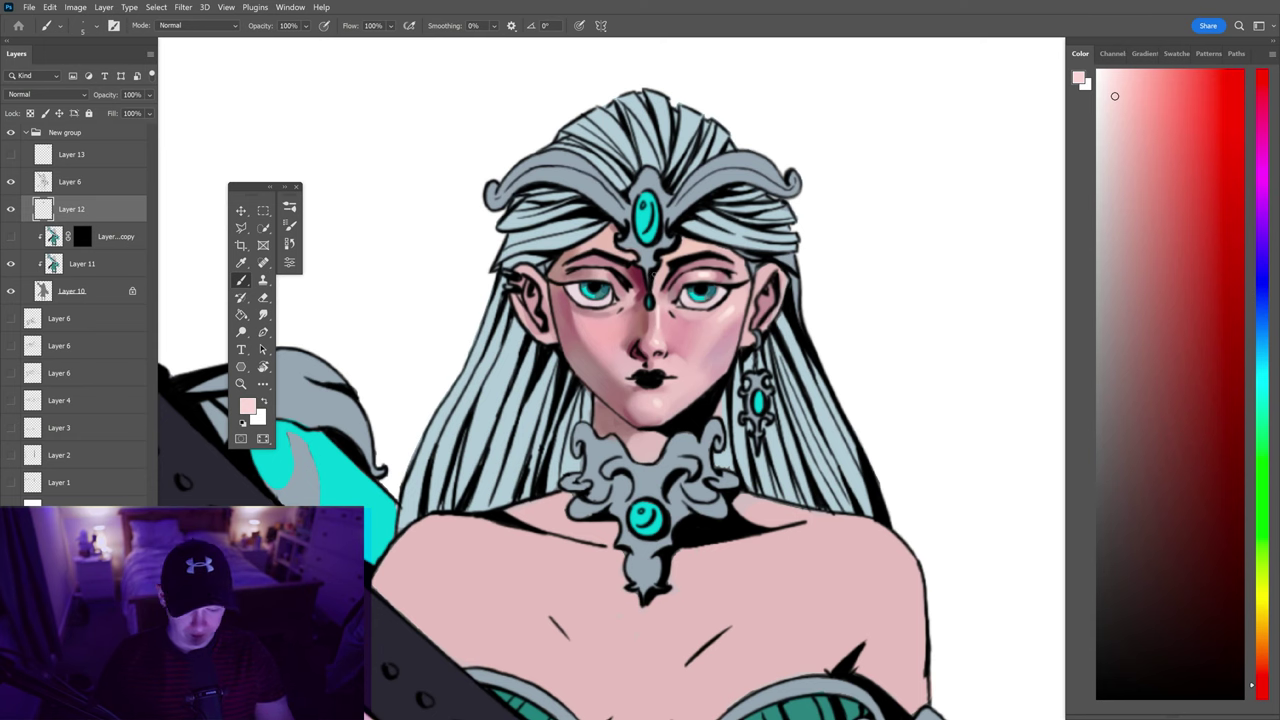
pyautogui.scroll(-3, 650, 320)
pyautogui.scroll(3, 650, 320)
pyautogui.click(1179, 432)
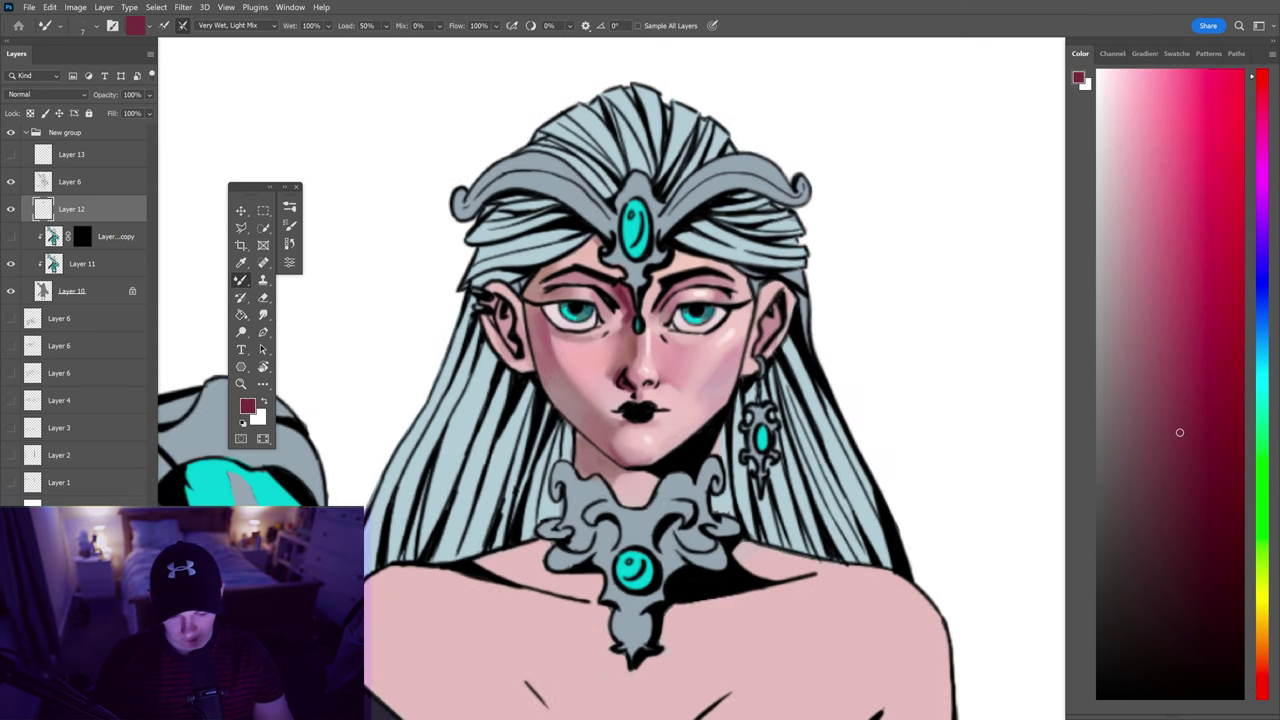
pyautogui.scroll(-1, 650, 320)
# Blend the blush wet with the Mixer Brush and zoom around the face to check
pyautogui.hotkey('shift', 'b')
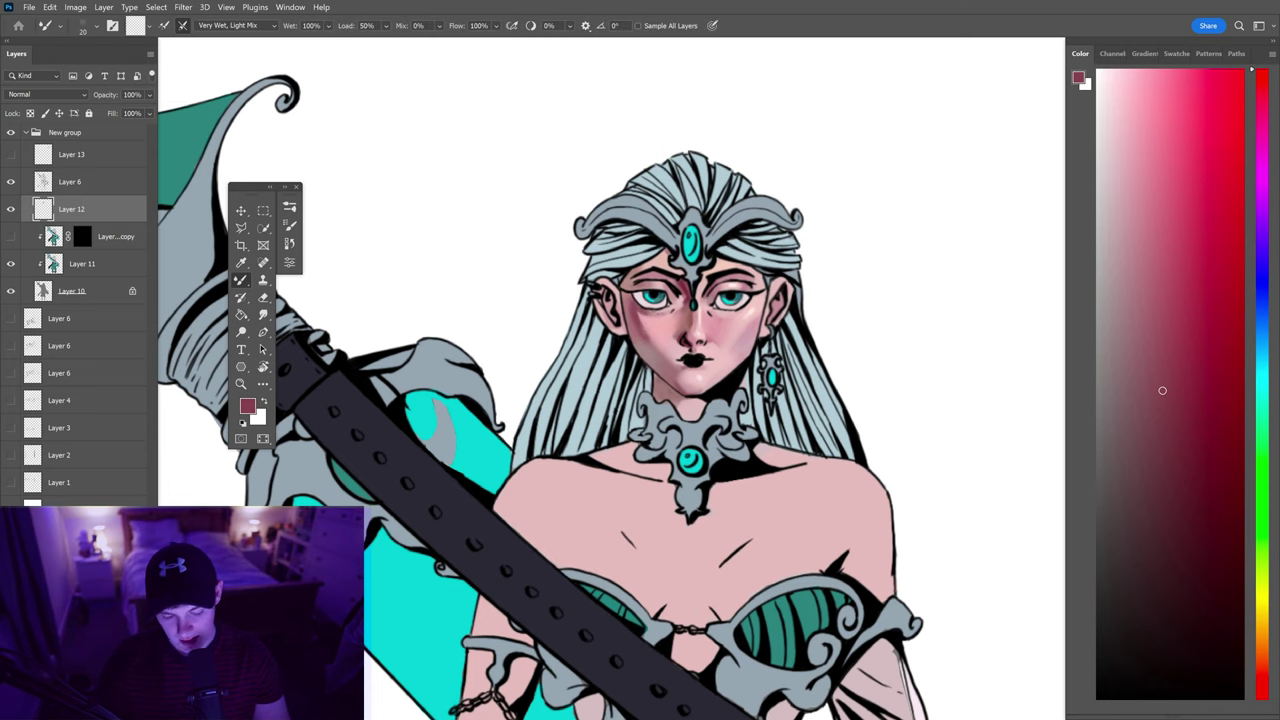
pyautogui.press('z')
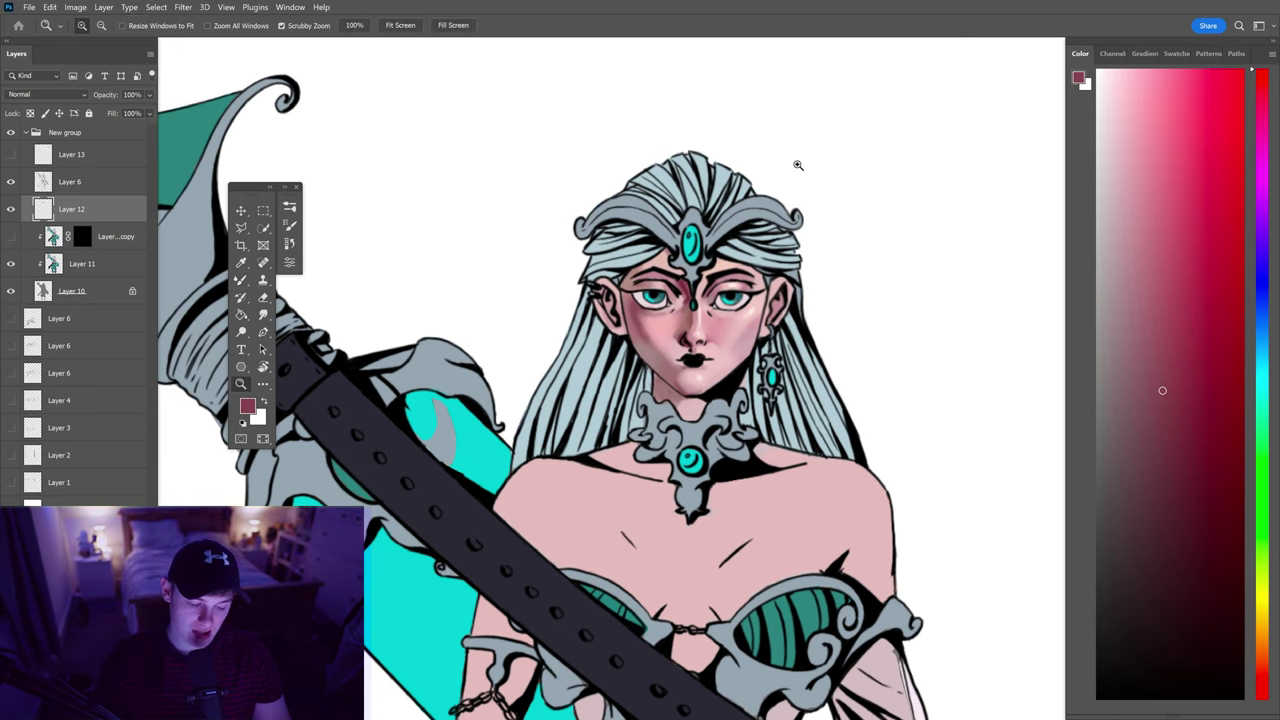
pyautogui.moveTo(647, 332)
pyautogui.mouseDown()
pyautogui.moveTo(560, 340)
pyautogui.moveTo(760, 360)
pyautogui.moveTo(636, 416)
pyautogui.moveTo(720, 418)
pyautogui.mouseUp()
pyautogui.press('b')
# Touch up with a colour sampled near the eye and zoom out to review
pyautogui.scroll(-2, 590, 381)
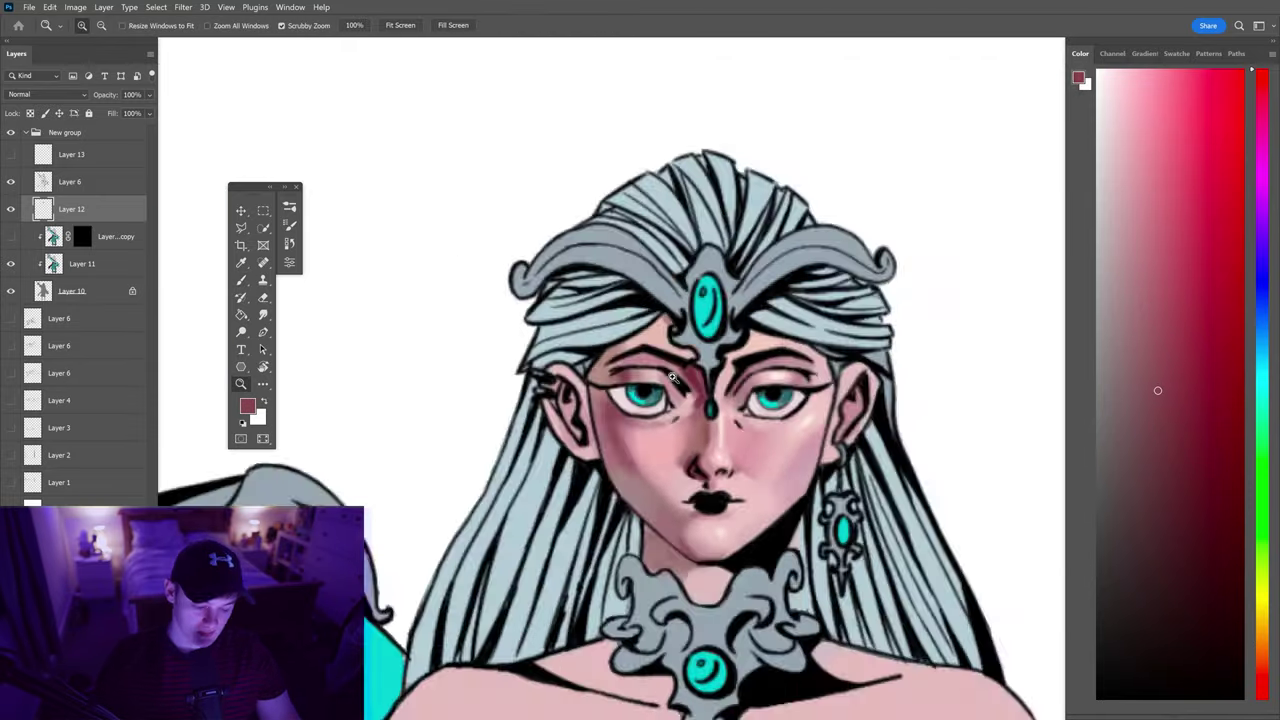
pyautogui.scroll(2, 590, 381)
pyautogui.keyDown('alt'); pyautogui.click(631, 377); pyautogui.keyUp('alt')
pyautogui.press('z')
pyautogui.keyDown('alt'); pyautogui.click(645, 432); pyautogui.keyUp('alt')
pyautogui.moveTo(645, 432)
pyautogui.mouseDown()
pyautogui.moveTo(700, 432)
pyautogui.moveTo(610, 432)
pyautogui.mouseUp()
# Duplicate Layer 6, then duplicate Layers 10, 11 and 12 into Group 1
pyautogui.press('b')
pyautogui.click(72, 181)
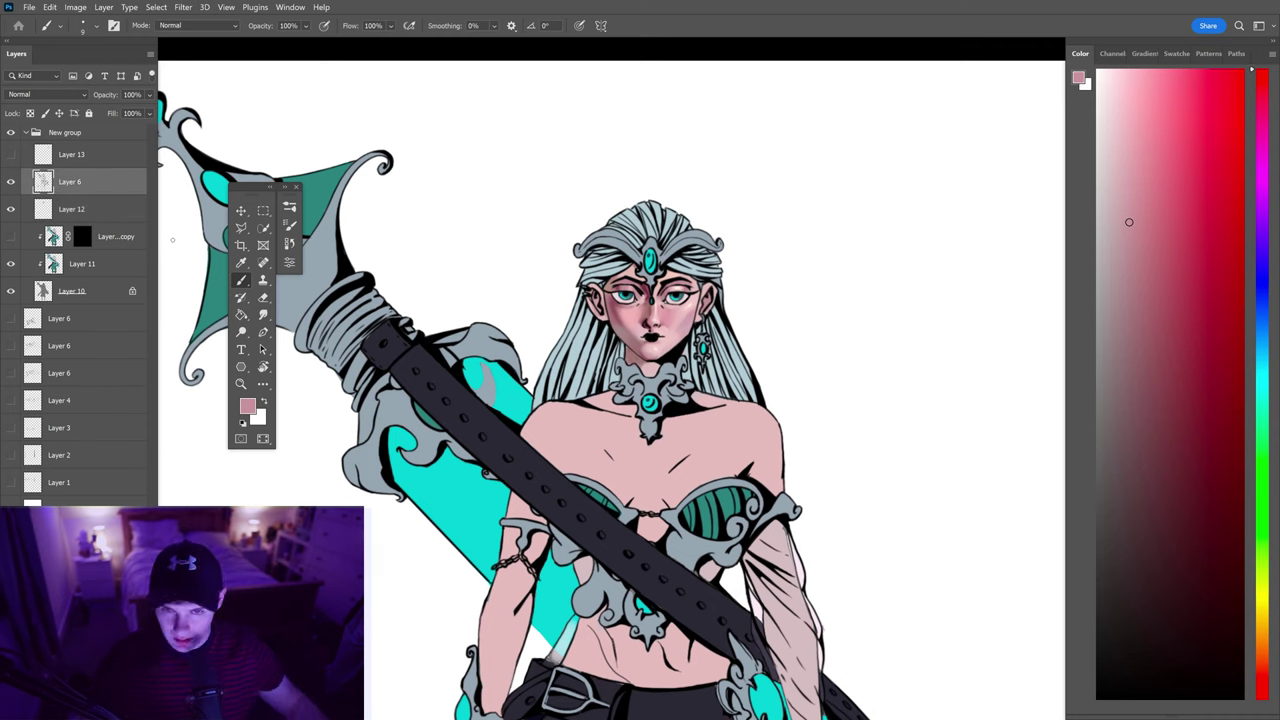
pyautogui.hotkey('ctrl', 'j')
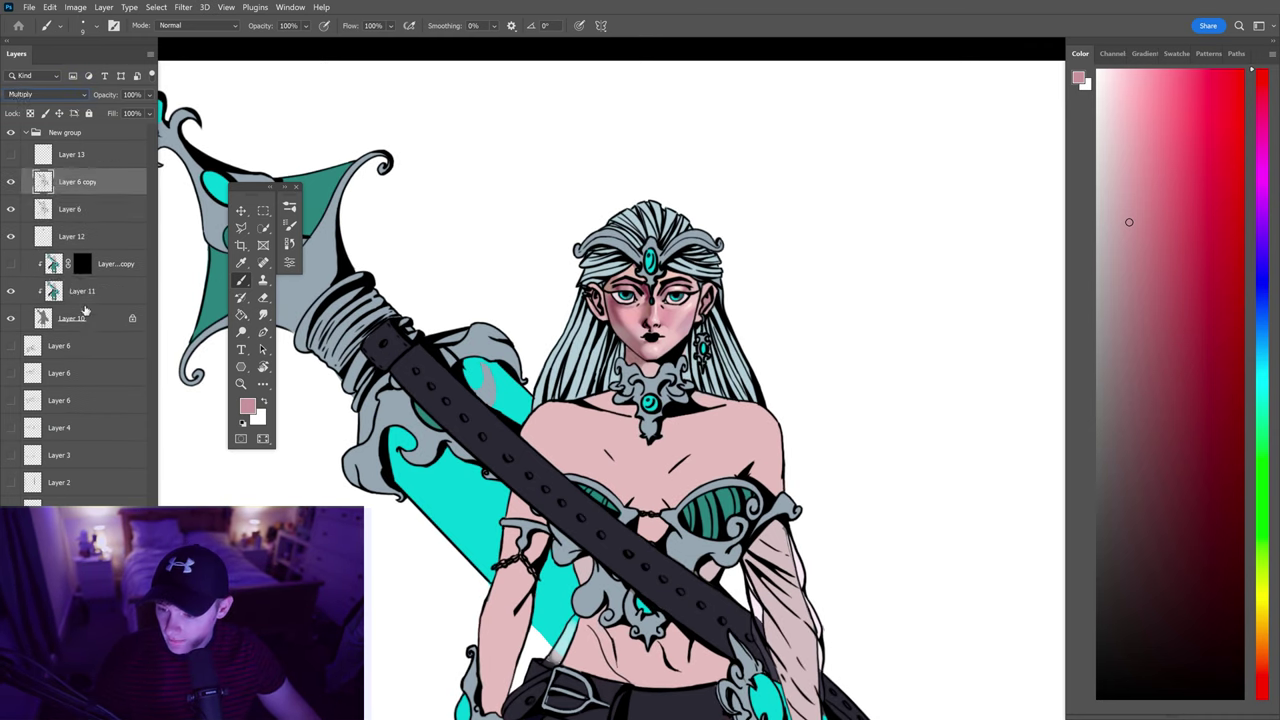
pyautogui.click(95, 318)
pyautogui.keyDown('ctrl'); pyautogui.click(95, 291); pyautogui.keyUp('ctrl')
pyautogui.keyDown('ctrl'); pyautogui.click(95, 236); pyautogui.keyUp('ctrl')
pyautogui.hotkey('ctrl', 'j')
pyautogui.hotkey('ctrl', 'g')
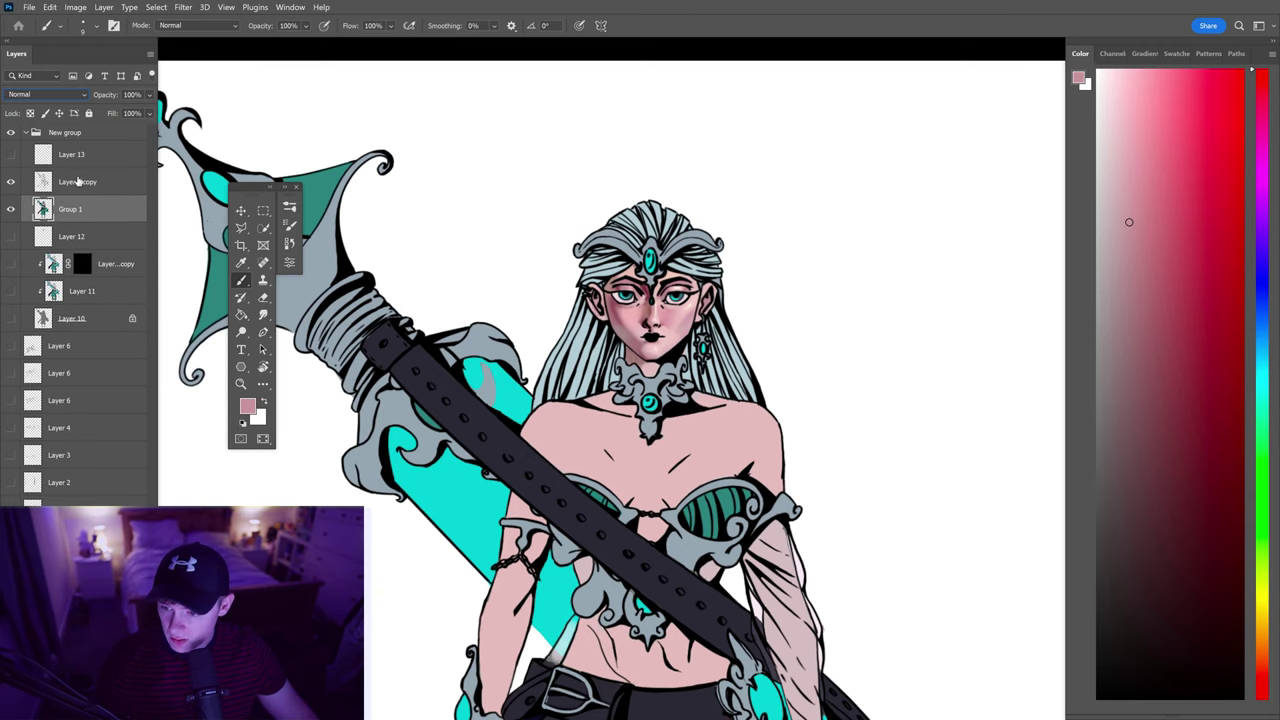
# Set Layer 6 copy to Multiply and pick a darker magenta colour with a large brush
pyautogui.click(10, 186)
pyautogui.click(45, 94)
pyautogui.click(40, 150)
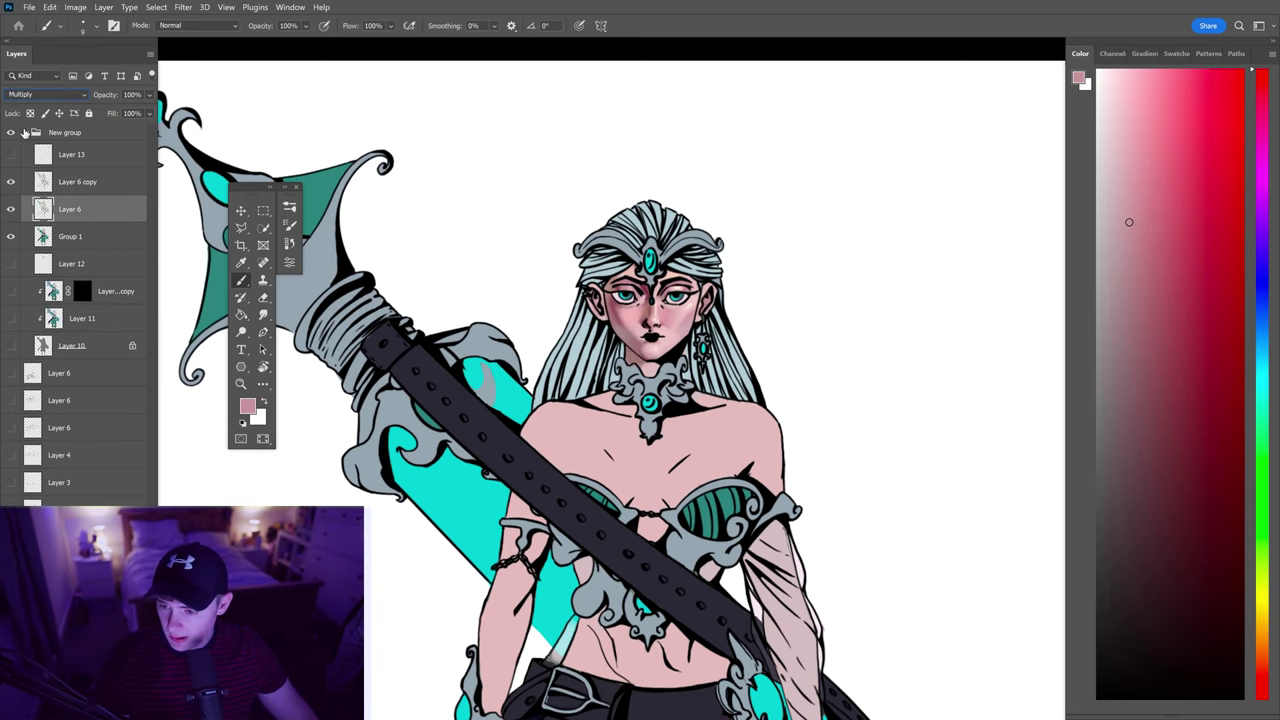
pyautogui.click(90, 181)
pyautogui.moveTo(1129, 222); pyautogui.dragTo(1188, 272)
pyautogui.click(1262, 126)
pyautogui.press(']')
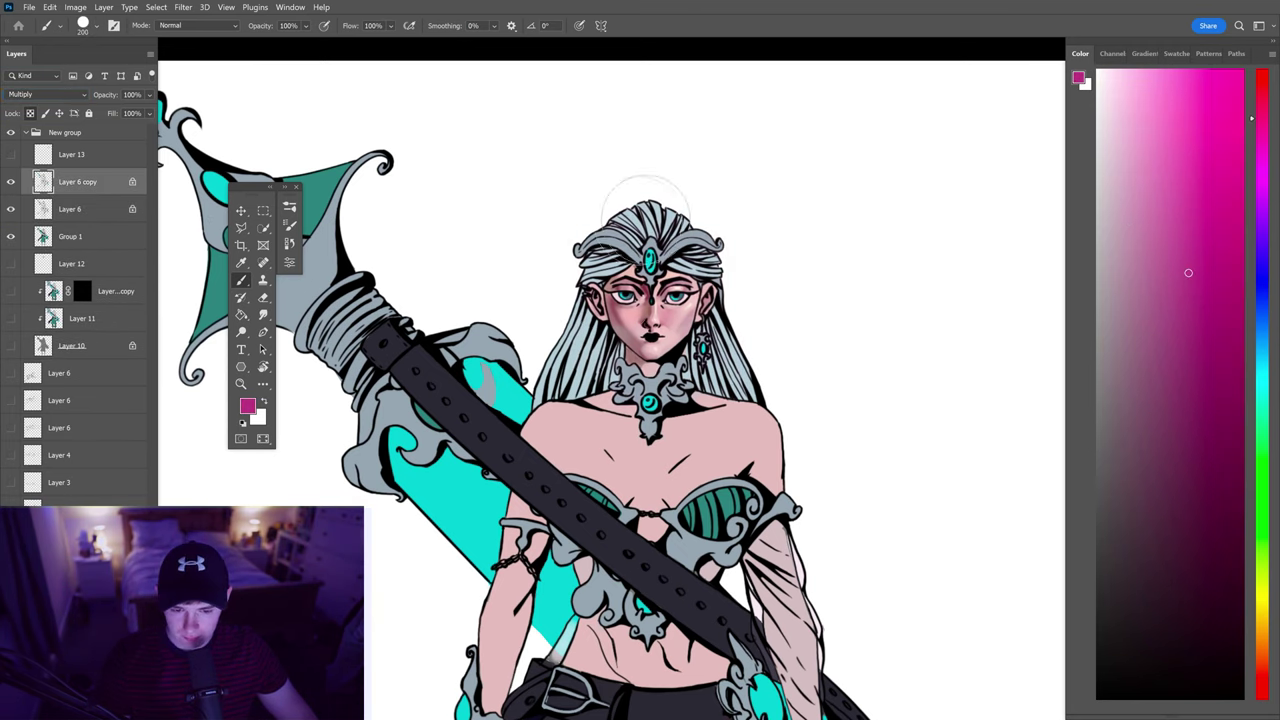
pyautogui.scroll(-5, 660, 300)
# Make Layer 6 active, shrink the brush slightly and set the colour to purple
pyautogui.hotkey('alt', '[')
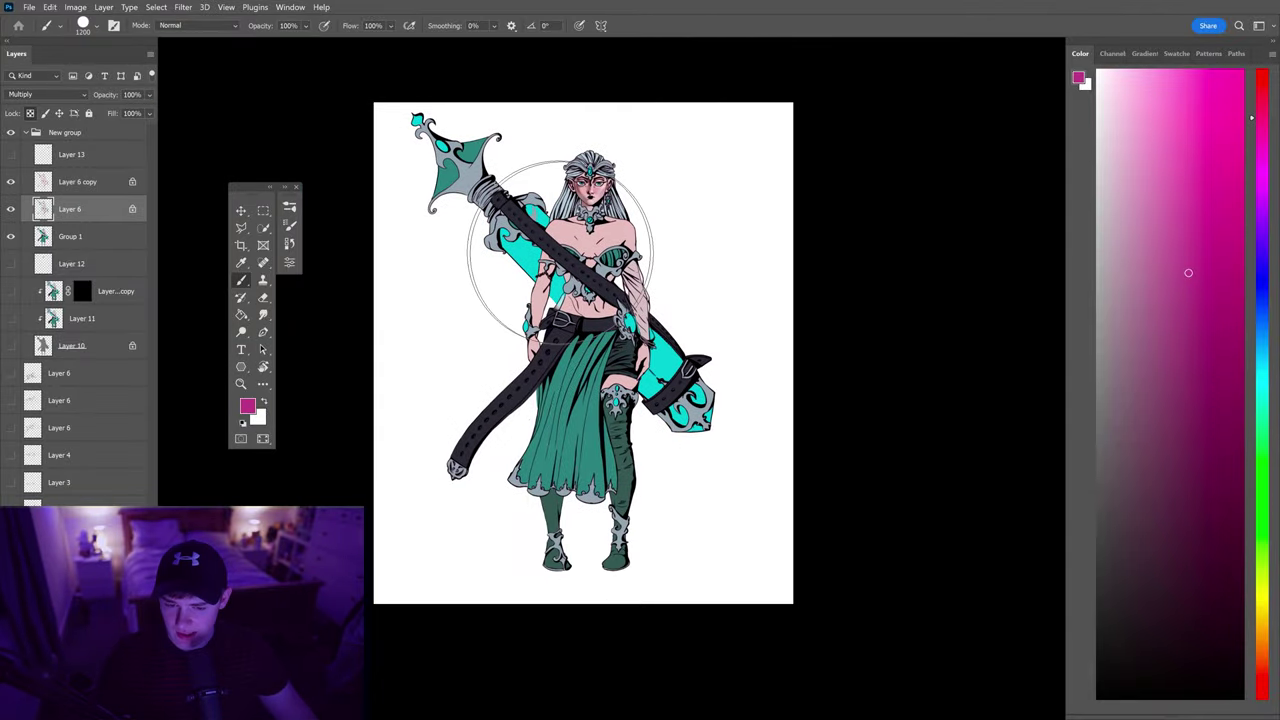
pyautogui.press('[')
pyautogui.click(1262, 285)
pyautogui.click(1262, 236)
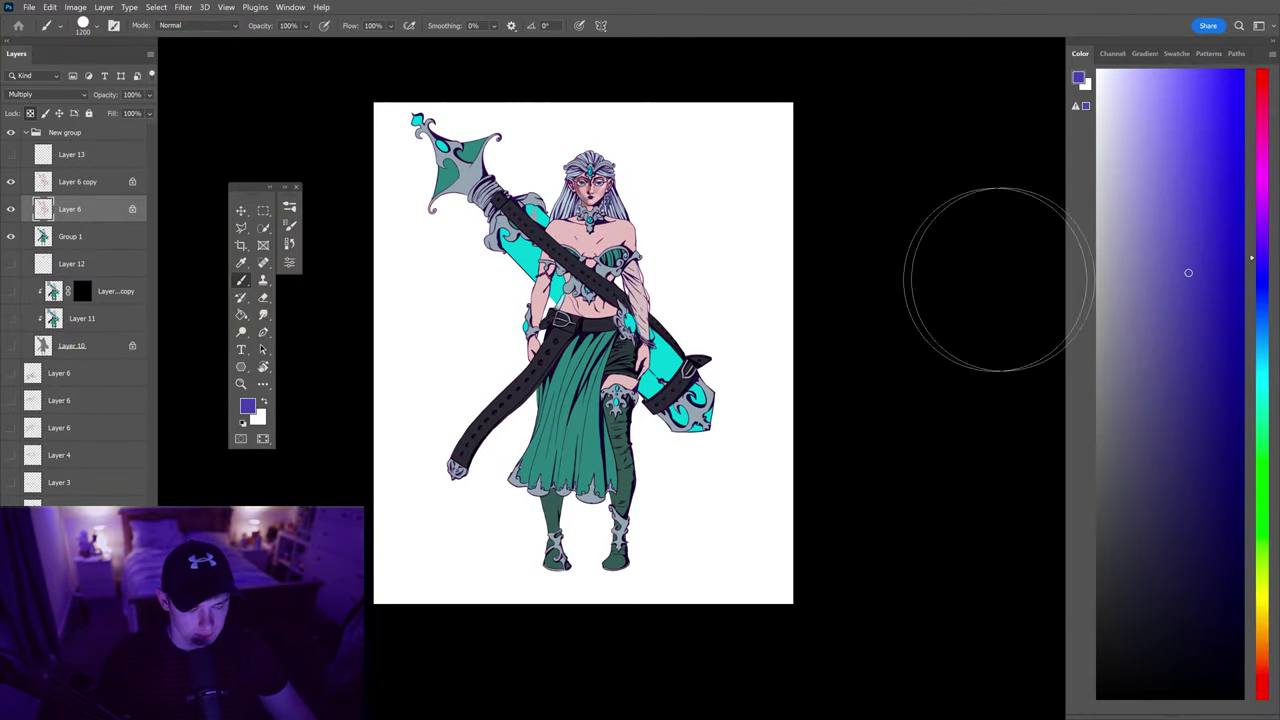
# Lower the layer opacity to 83% and merge Layer 6 down to remove it
pyautogui.press('z')
pyautogui.moveTo(576, 190); pyautogui.dragTo(649, 263)
pyautogui.hotkey('ctrl', '0')
pyautogui.press('b')
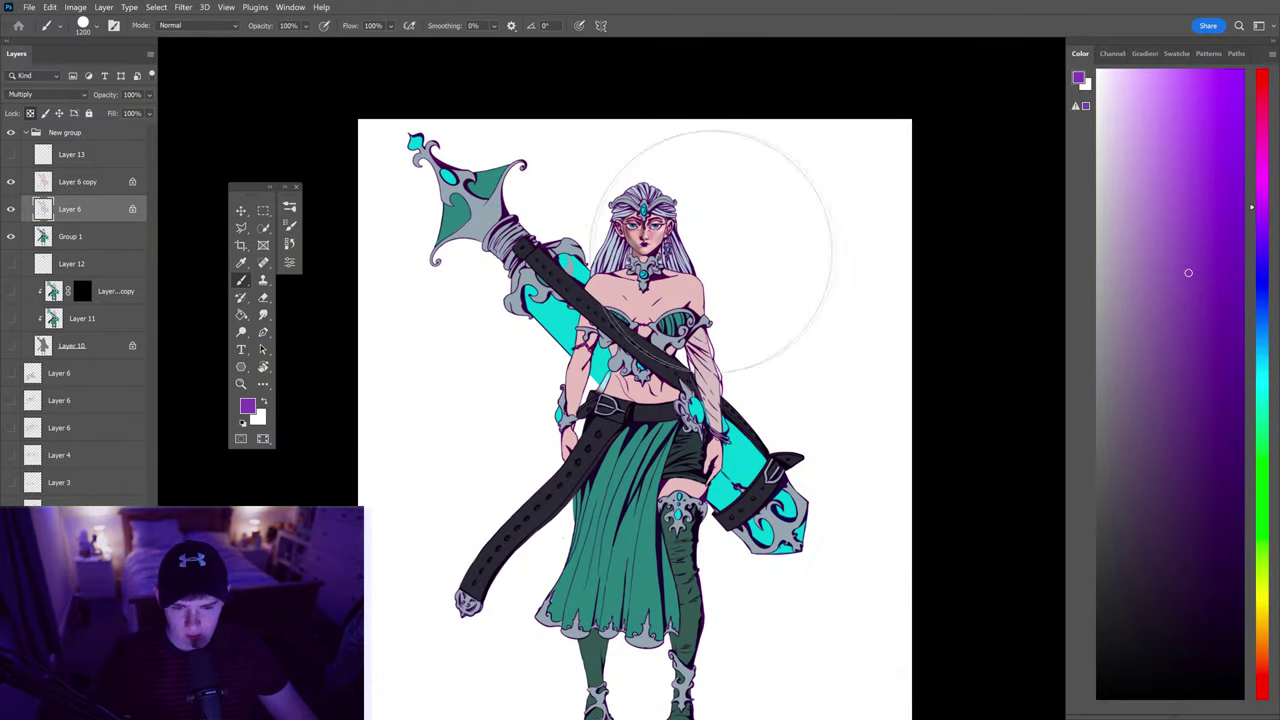
pyautogui.moveTo(114, 94); pyautogui.dragTo(101, 100)
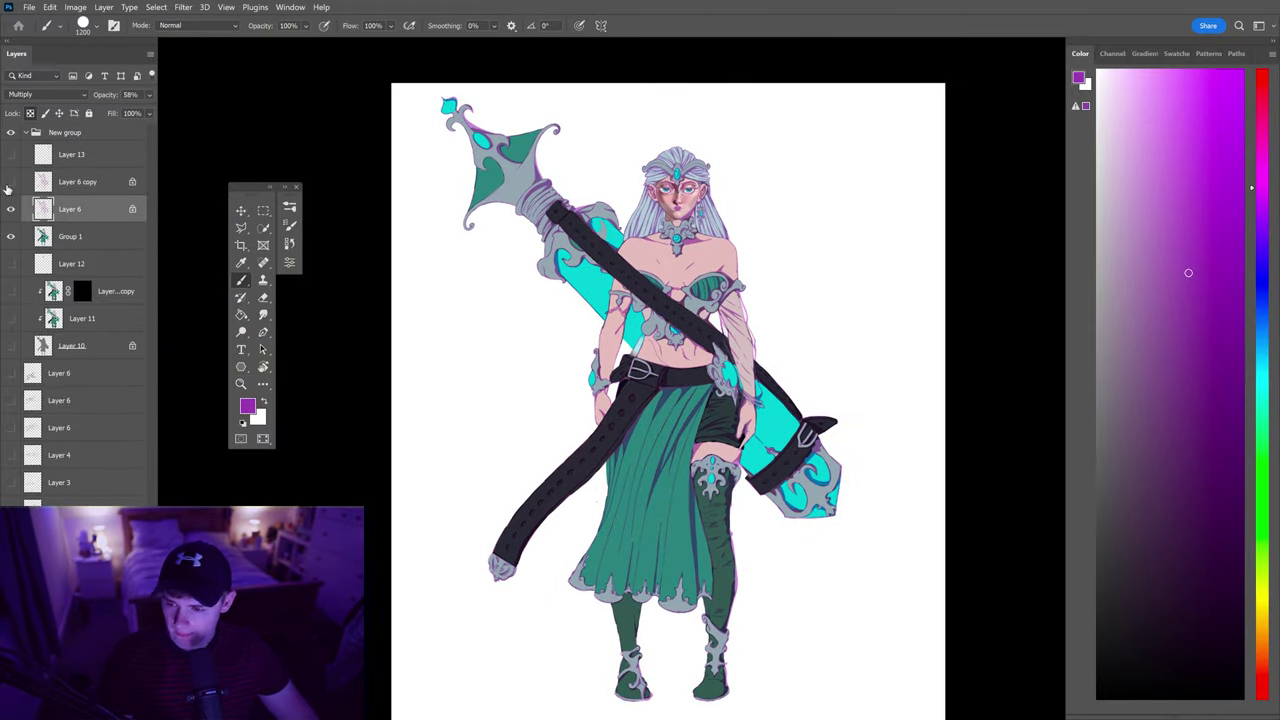
pyautogui.hotkey('ctrl', 'e')
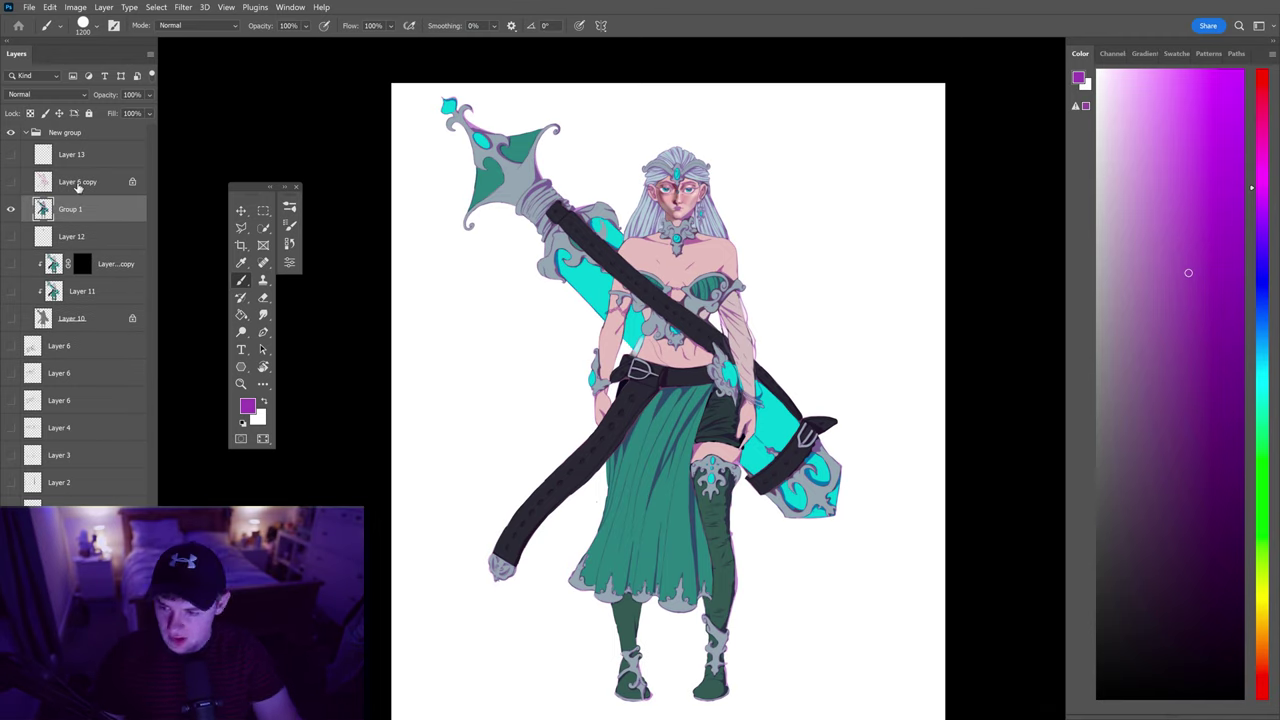
pyautogui.scroll(10, 630, 138)
# Hide the brush presets from the face and sample the darker mauve-pink from the cheek
pyautogui.scroll(-3, 630, 138)
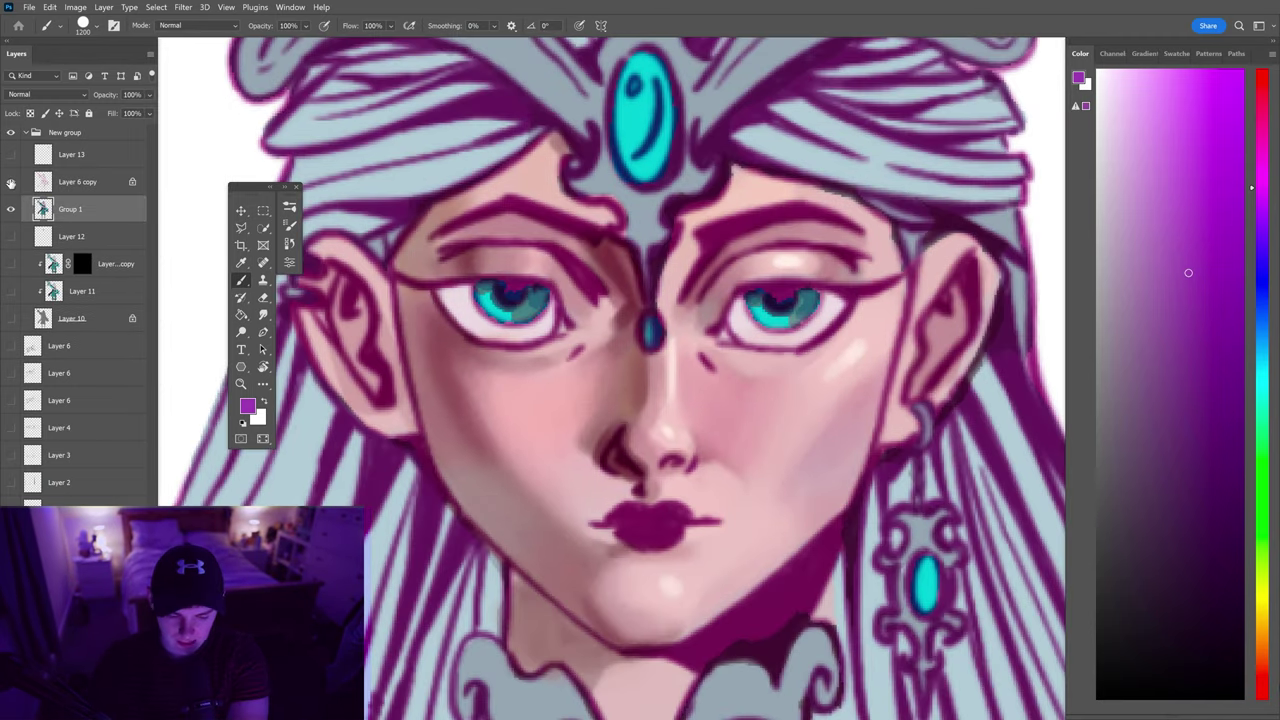
pyautogui.scroll(-4, 767, 257)
pyautogui.scroll(3, 766, 259)
pyautogui.scroll(-4, 657, 243)
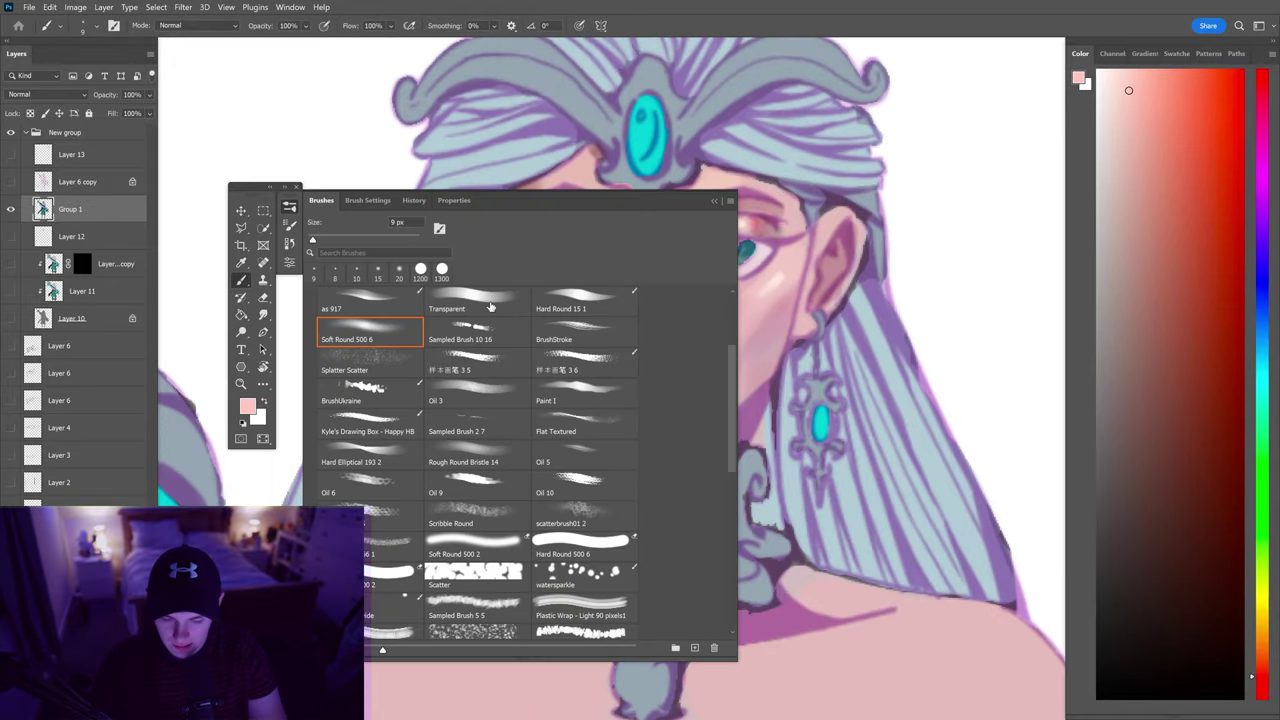
pyautogui.click(490, 306)
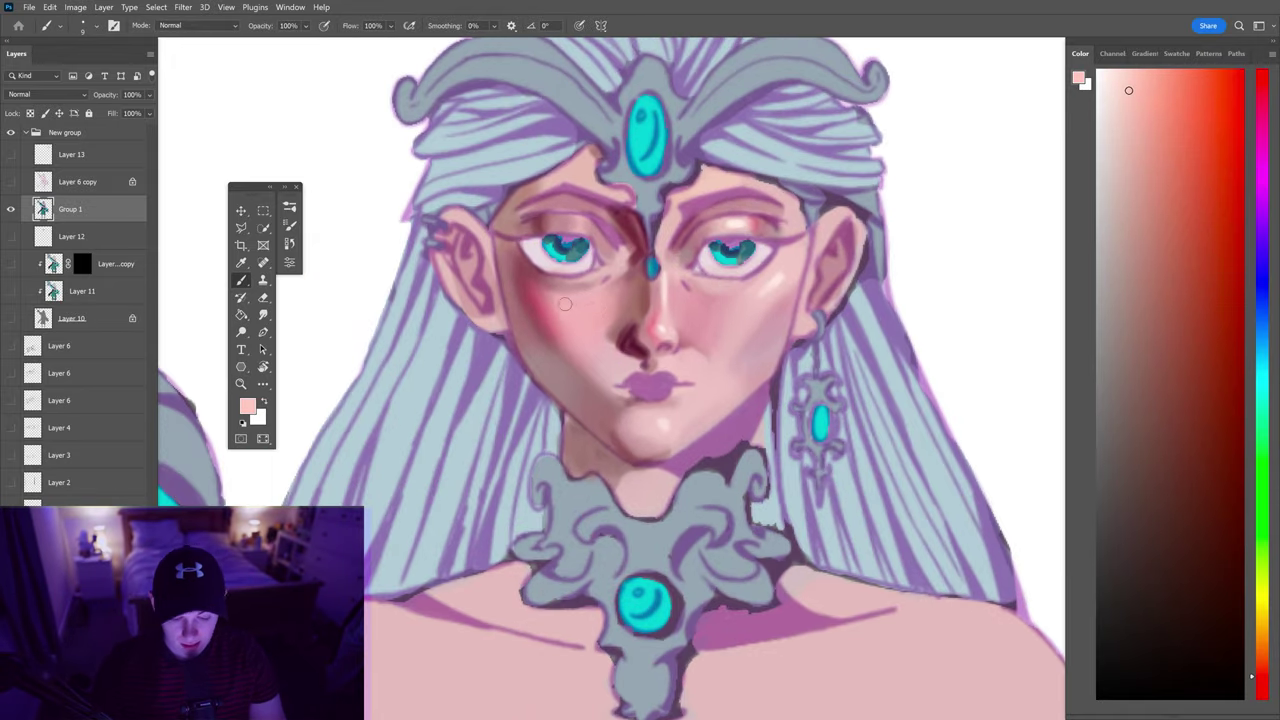
pyautogui.keyDown('alt'); pyautogui.click(533, 327); pyautogui.keyUp('alt')
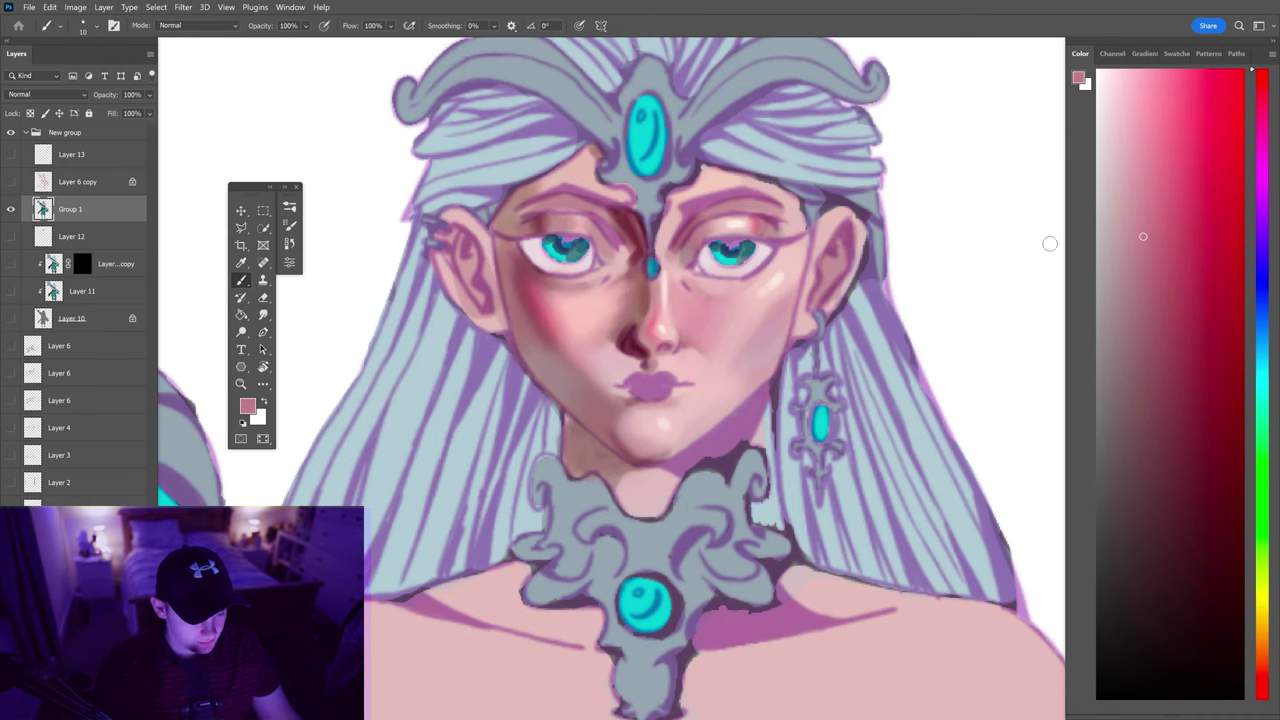
# Blend light skin pinks onto the cheek with the wet Mixer Brush
pyautogui.keyDown('alt'); pyautogui.click(625, 350); pyautogui.keyUp('alt')
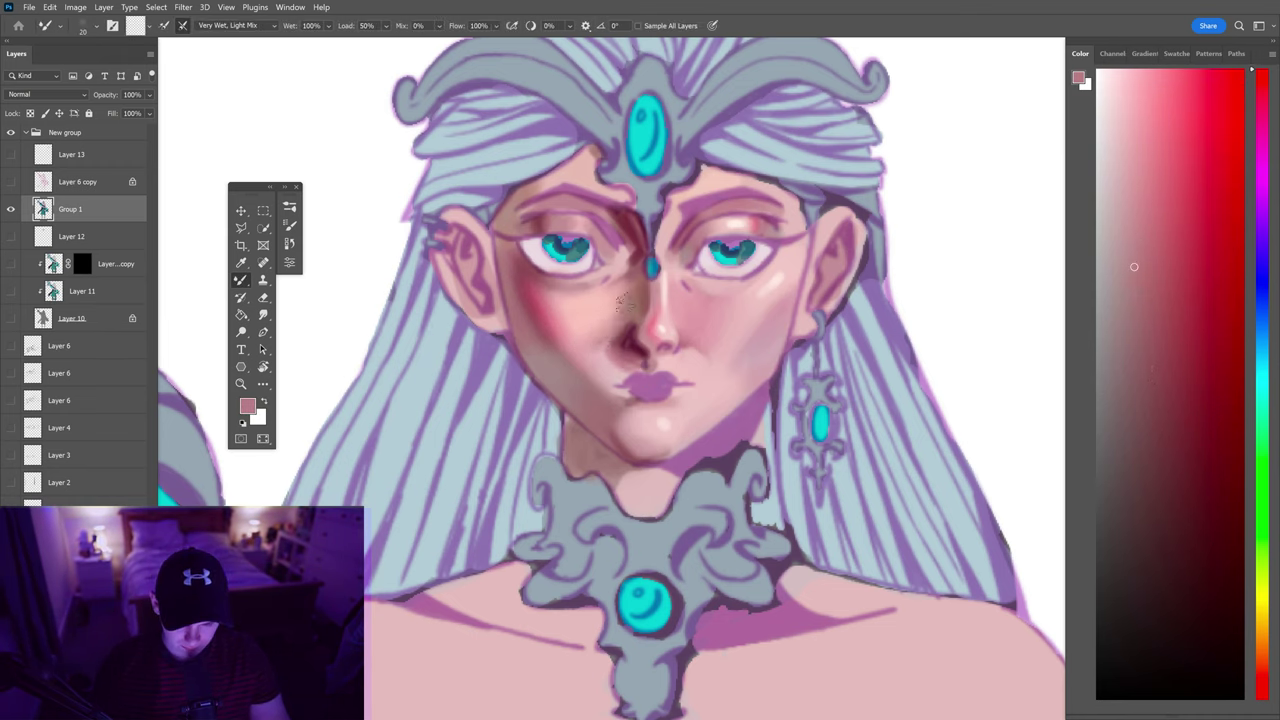
pyautogui.scroll(1, 623, 329)
pyautogui.keyDown('alt'); pyautogui.click(663, 326); pyautogui.keyUp('alt')
pyautogui.press('b')
pyautogui.click(661, 348)
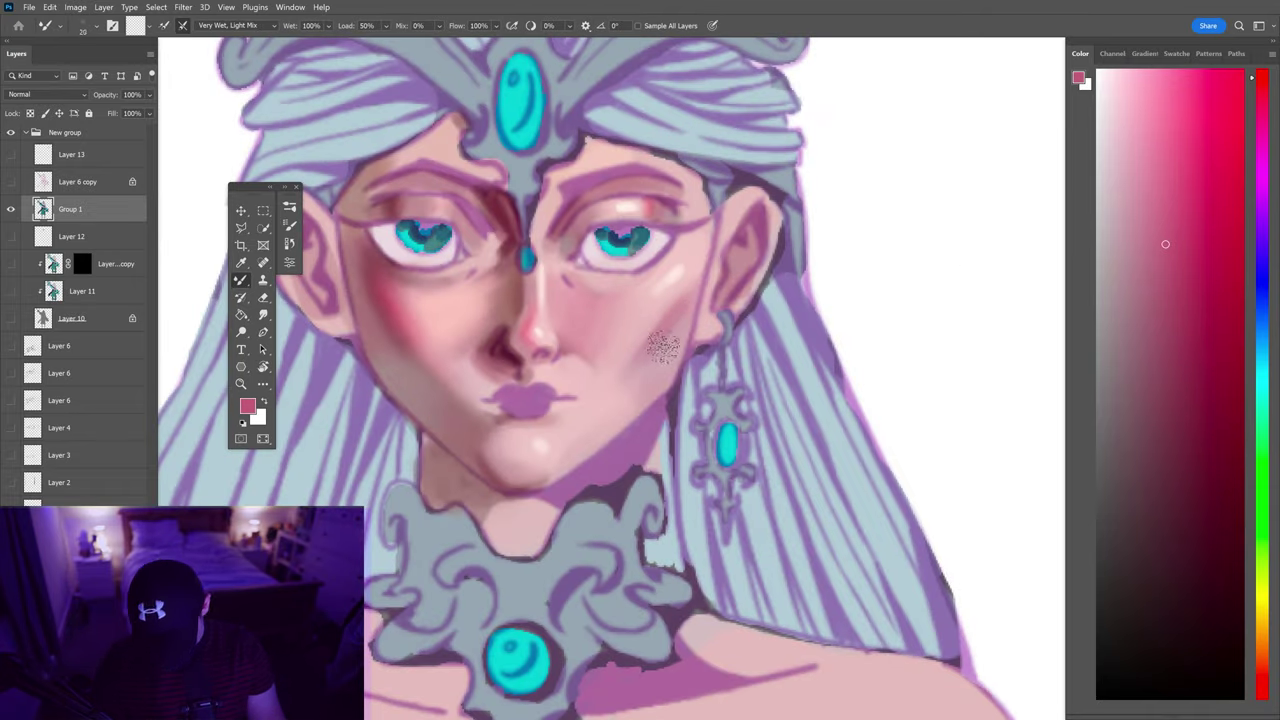
pyautogui.scroll(-2, 678, 296)
pyautogui.keyDown('alt'); pyautogui.click(681, 290); pyautogui.keyUp('alt')
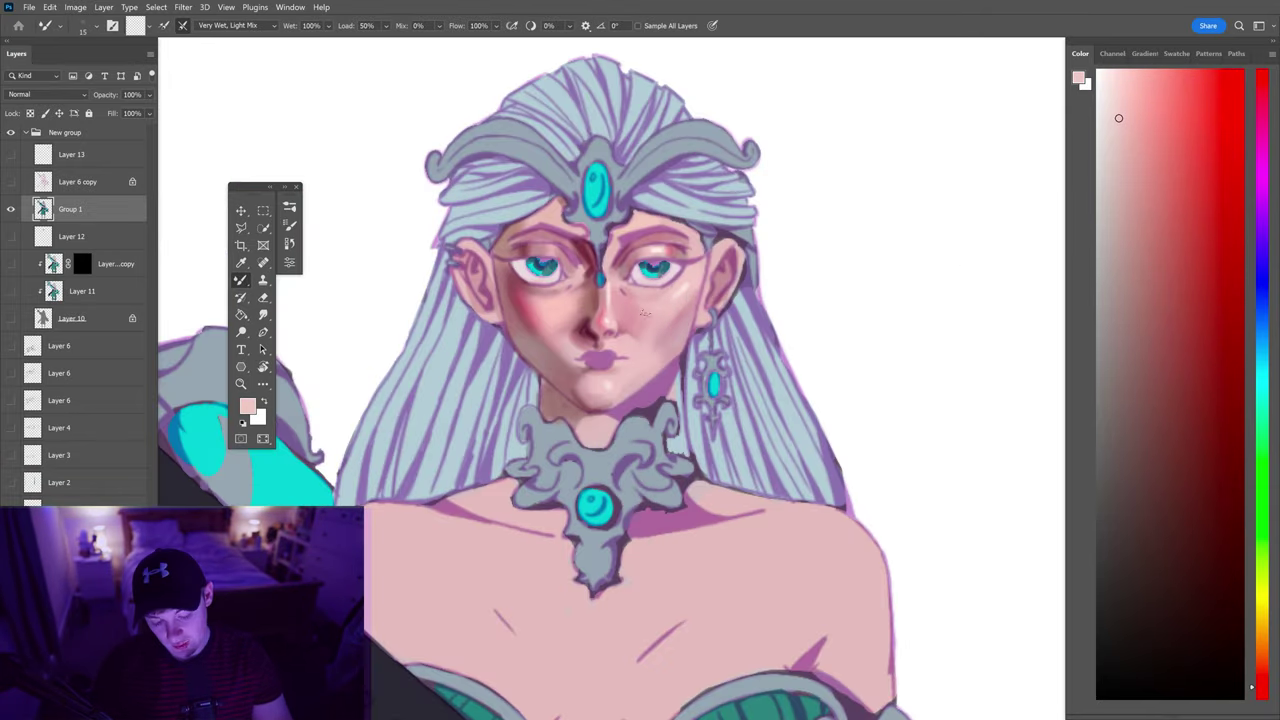
# Paint darker skin pink shadow under the nose with the regular Brush
pyautogui.hotkey('shift', 'b')
pyautogui.keyDown('alt'); pyautogui.click(643, 300); pyautogui.keyUp('alt')
pyautogui.scroll(3, 640, 290)
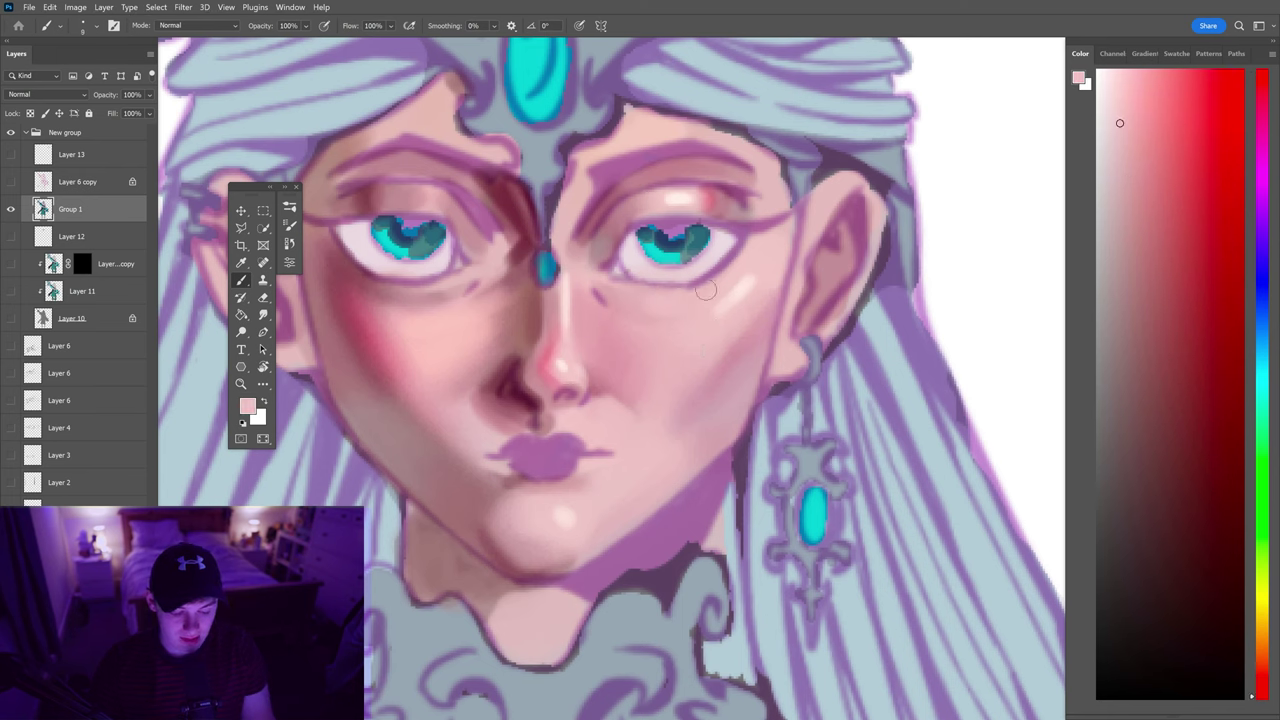
pyautogui.scroll(-2, 705, 290)
pyautogui.keyDown('alt'); pyautogui.click(705, 290); pyautogui.keyUp('alt')
pyautogui.scroll(-2, 640, 300)
# Add more darker-pink blush, then set the colour to black for the pupils
pyautogui.scroll(4, 640, 300)
pyautogui.keyDown('alt'); pyautogui.click(645, 313); pyautogui.keyUp('alt')
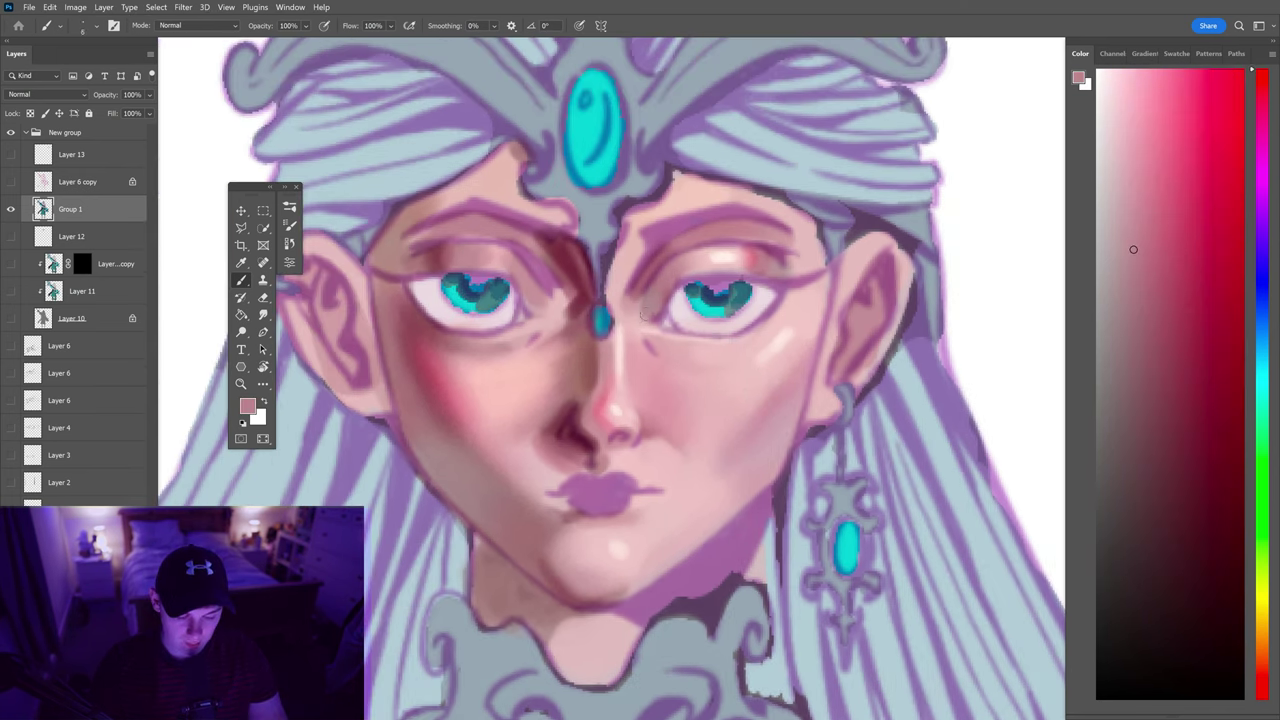
pyautogui.scroll(-2, 645, 318)
pyautogui.scroll(1, 750, 255)
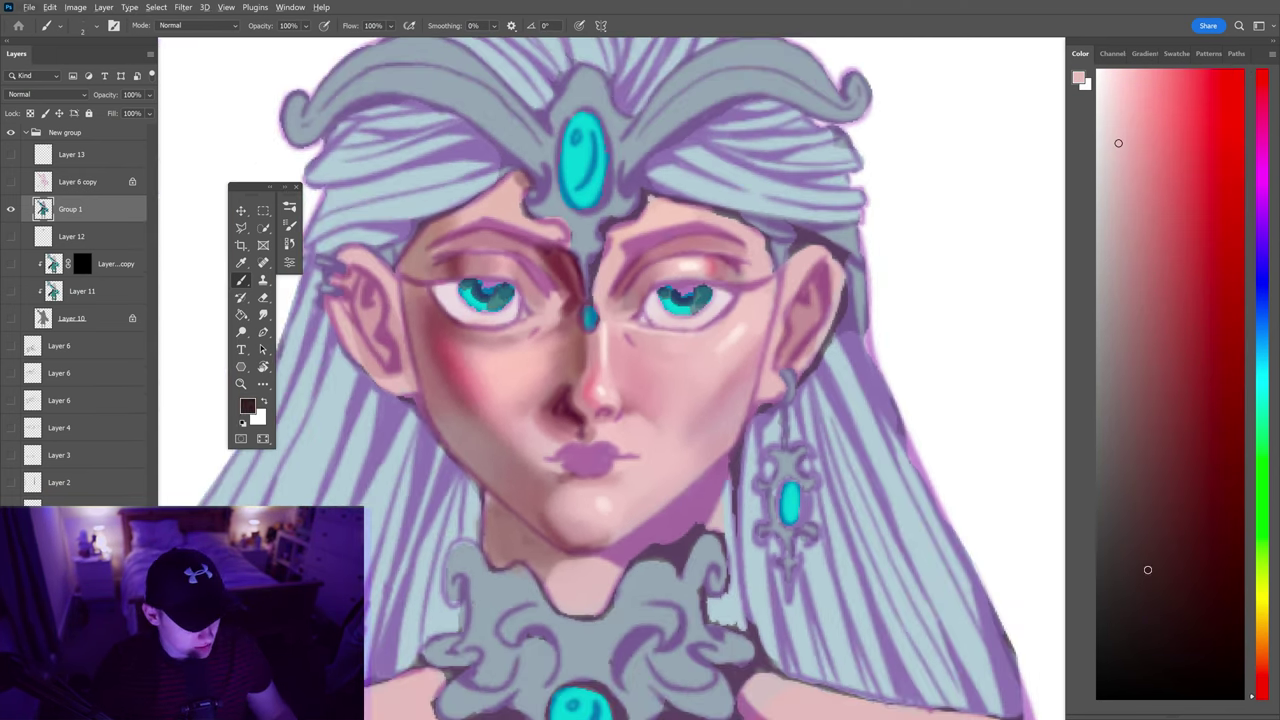
pyautogui.rightClick(289, 207)
pyautogui.press('Escape')
# Paint a dark purple winged eyeliner along the right eye's upper lid
pyautogui.press('d')
pyautogui.scroll(-3, 708, 212)
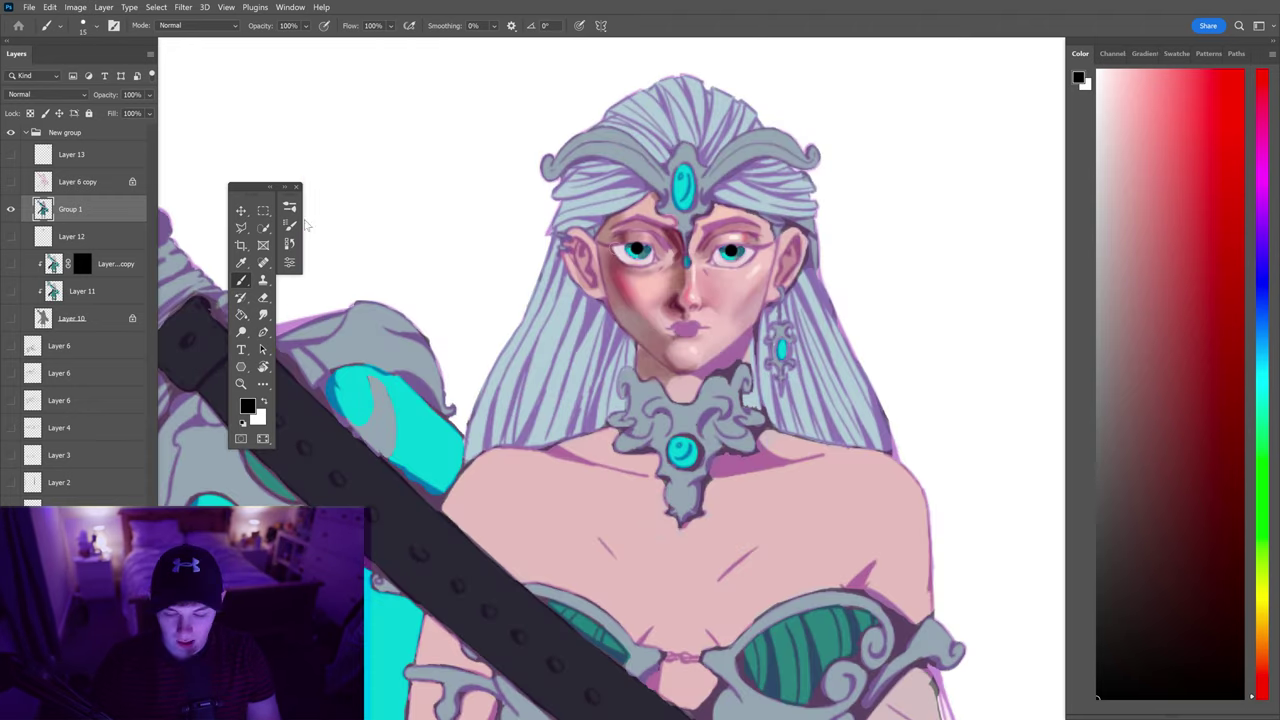
pyautogui.keyDown('alt'); pyautogui.click(285, 704); pyautogui.keyUp('alt')
pyautogui.scroll(5, 660, 260)
pyautogui.moveTo(632, 355)
pyautogui.mouseDown()
pyautogui.moveTo(708, 289)
pyautogui.moveTo(770, 275)
pyautogui.moveTo(950, 278)
pyautogui.moveTo(985, 262)
pyautogui.mouseUp()
pyautogui.moveTo(650, 345); pyautogui.dragTo(715, 302)
pyautogui.moveTo(880, 300); pyautogui.dragTo(840, 318)
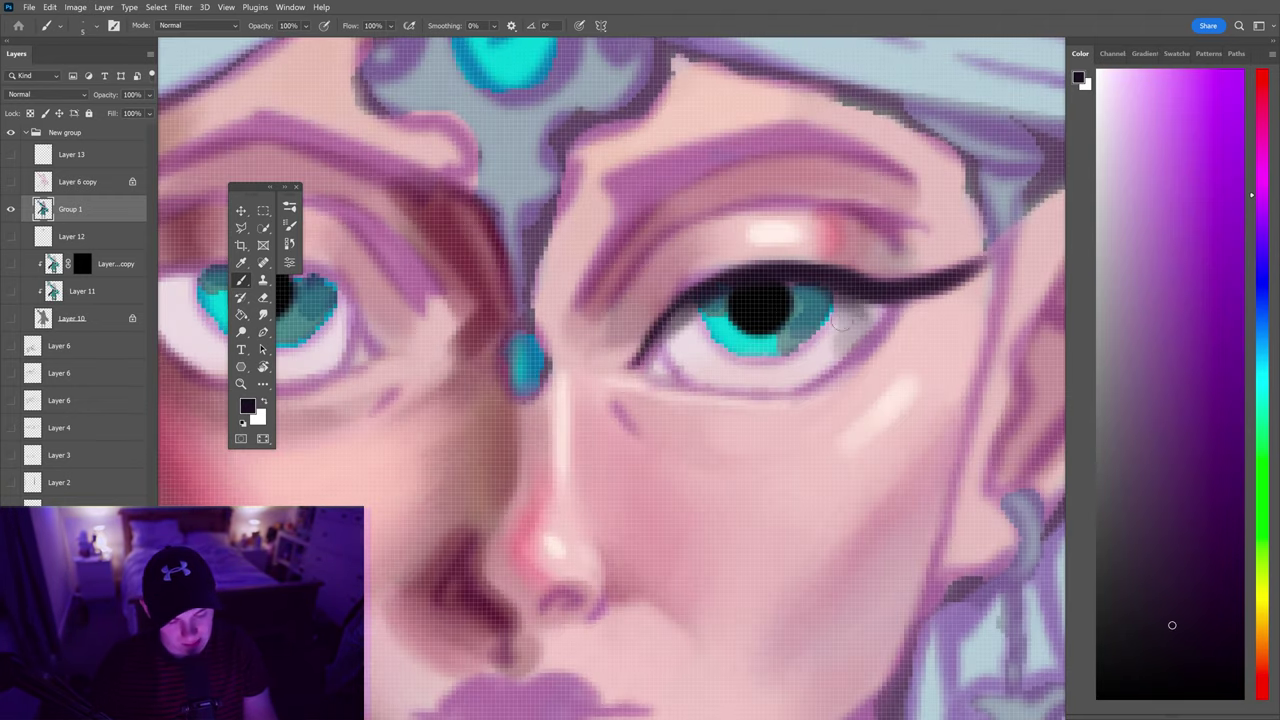
# Repaint the right iris with layered teal, a dark navy pupil and near-white highlights
pyautogui.scroll(-3, 850, 380)
pyautogui.keyDown('alt'); pyautogui.click(815, 380); pyautogui.keyUp('alt')
pyautogui.keyDown('alt'); pyautogui.click(803, 352); pyautogui.keyUp('alt')
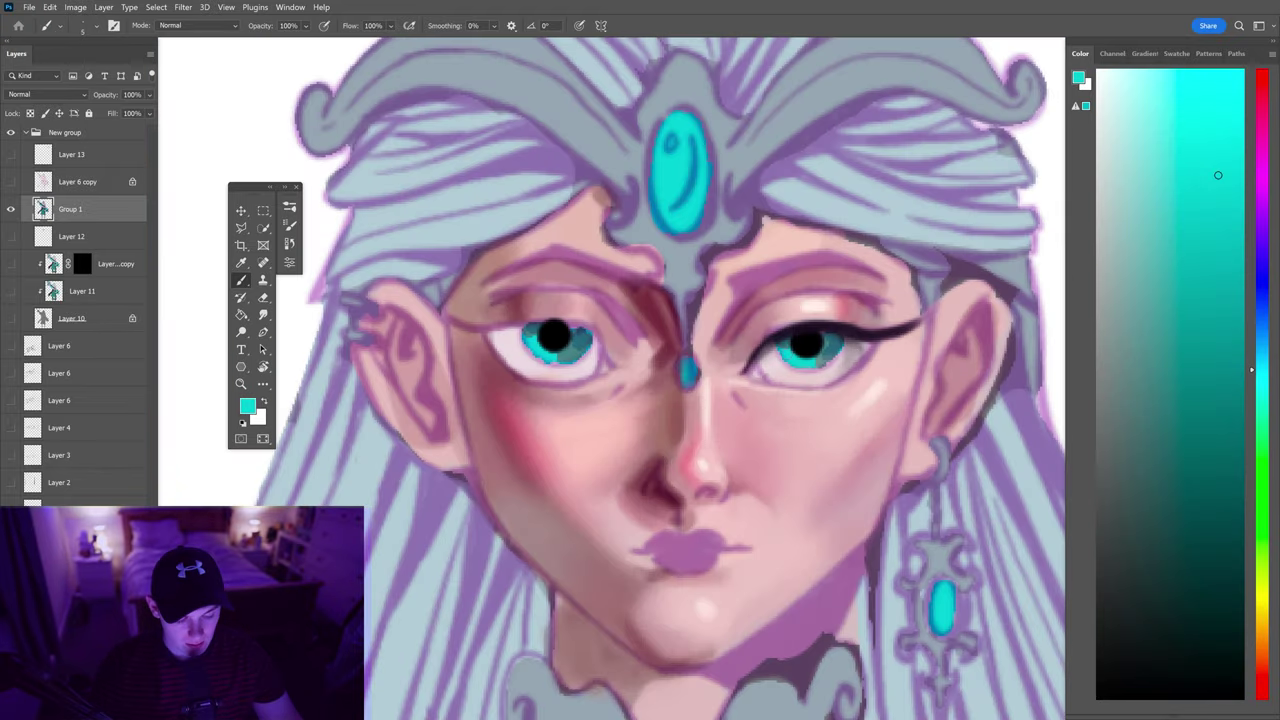
pyautogui.keyDown('alt'); pyautogui.click(814, 357); pyautogui.keyUp('alt')
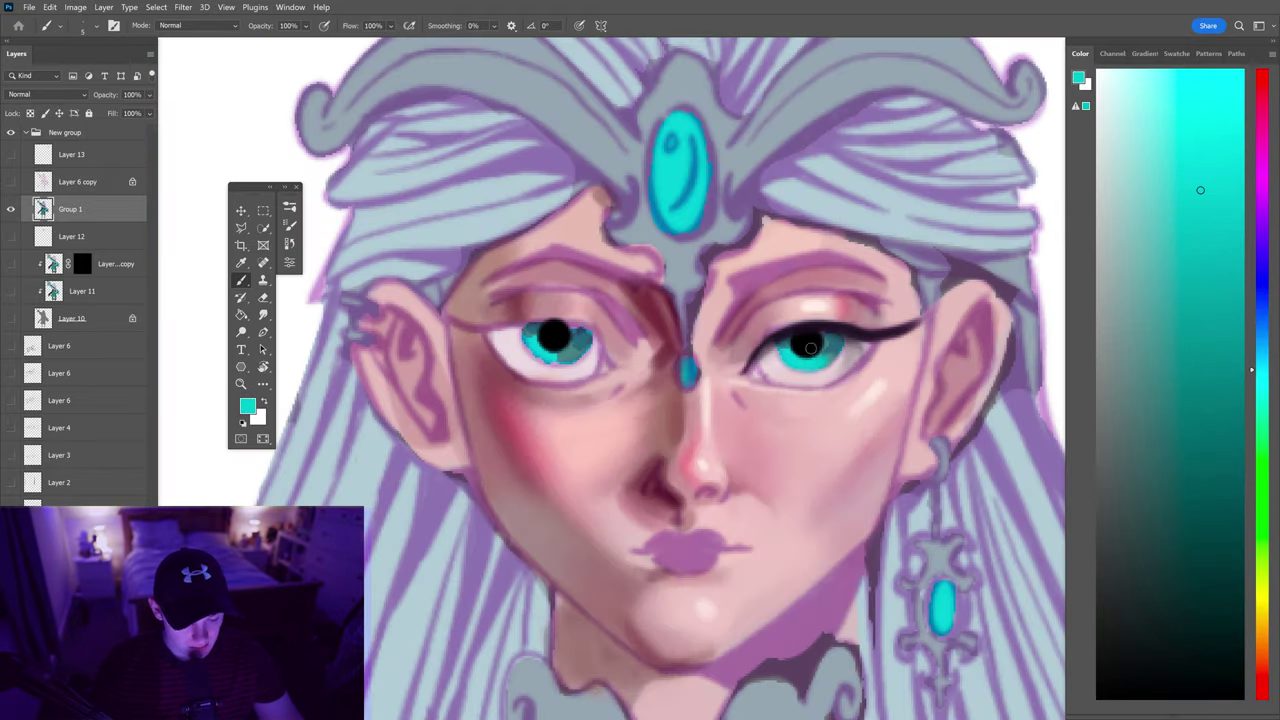
pyautogui.keyDown('alt'); pyautogui.click(812, 350); pyautogui.keyUp('alt')
pyautogui.moveTo(1164, 557); pyautogui.dragTo(1165, 333)
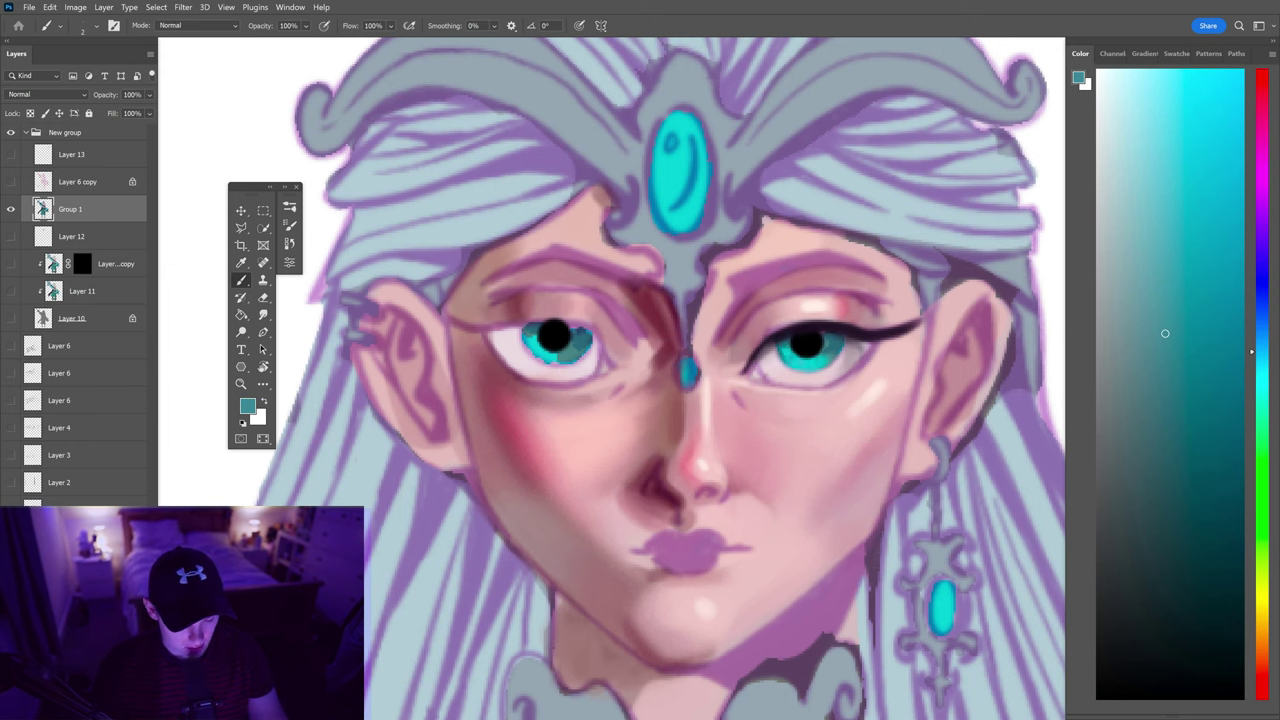
pyautogui.keyDown('alt'); pyautogui.click(792, 348); pyautogui.keyUp('alt')
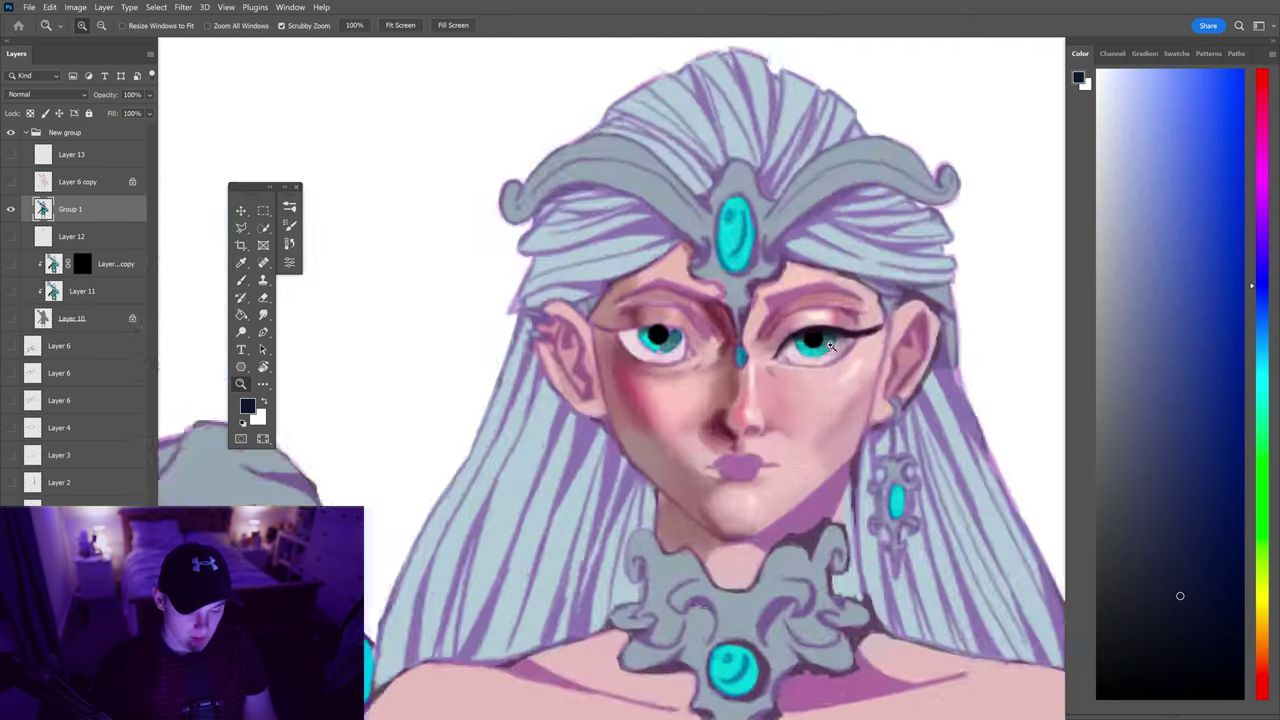
pyautogui.keyDown('alt'); pyautogui.click(843, 337); pyautogui.keyUp('alt')
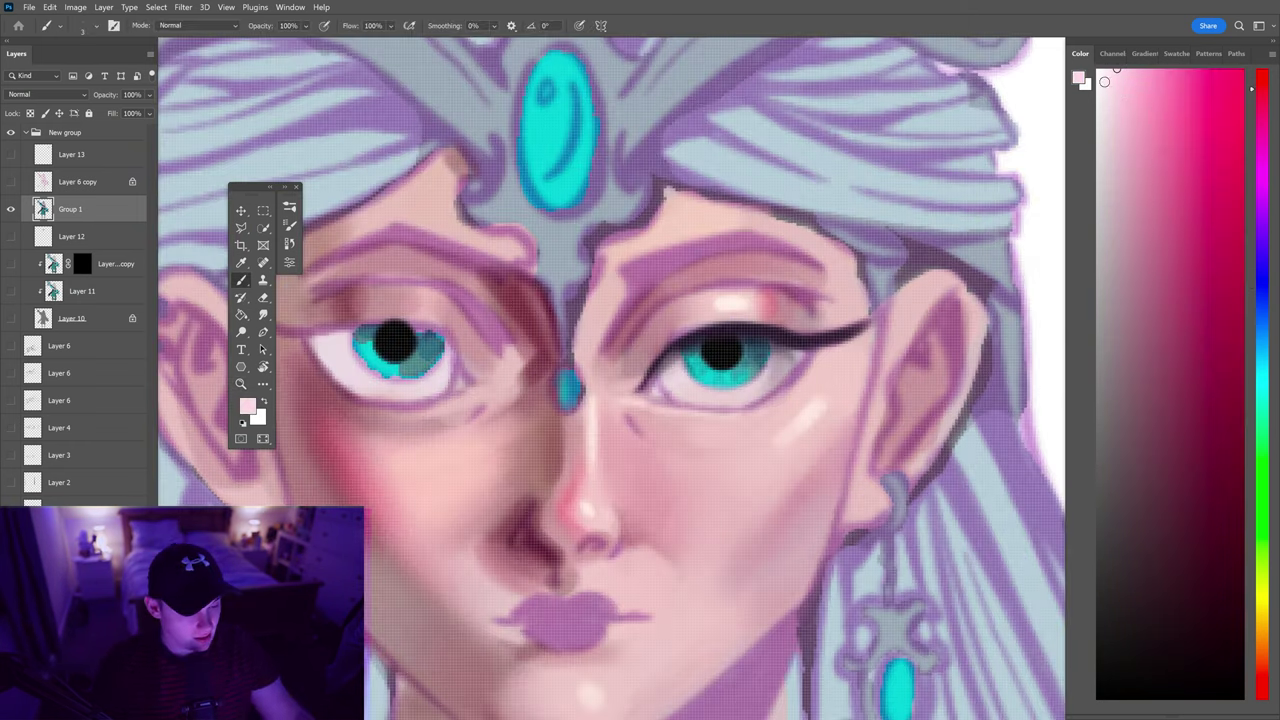
pyautogui.keyDown('alt'); pyautogui.click(765, 385); pyautogui.keyUp('alt')
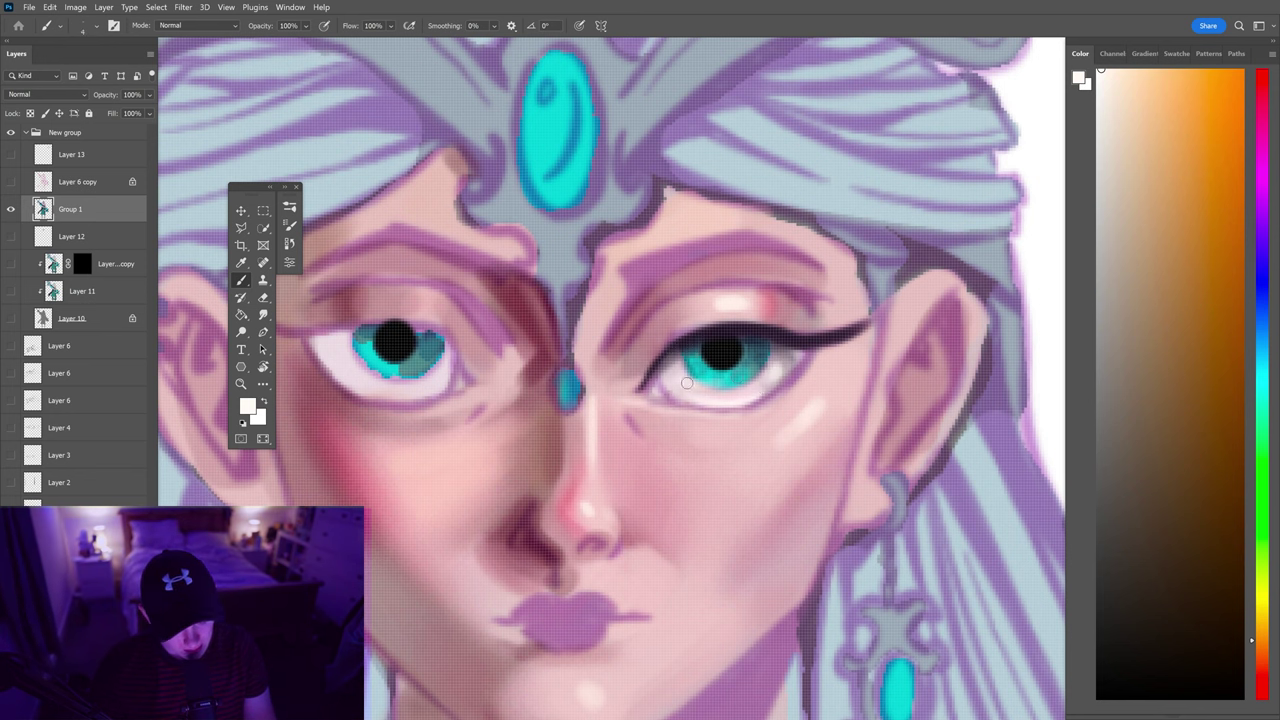
pyautogui.scroll(-5, 686, 383)
pyautogui.scroll(5, 686, 383)
pyautogui.scroll(-3, 1009, 310)
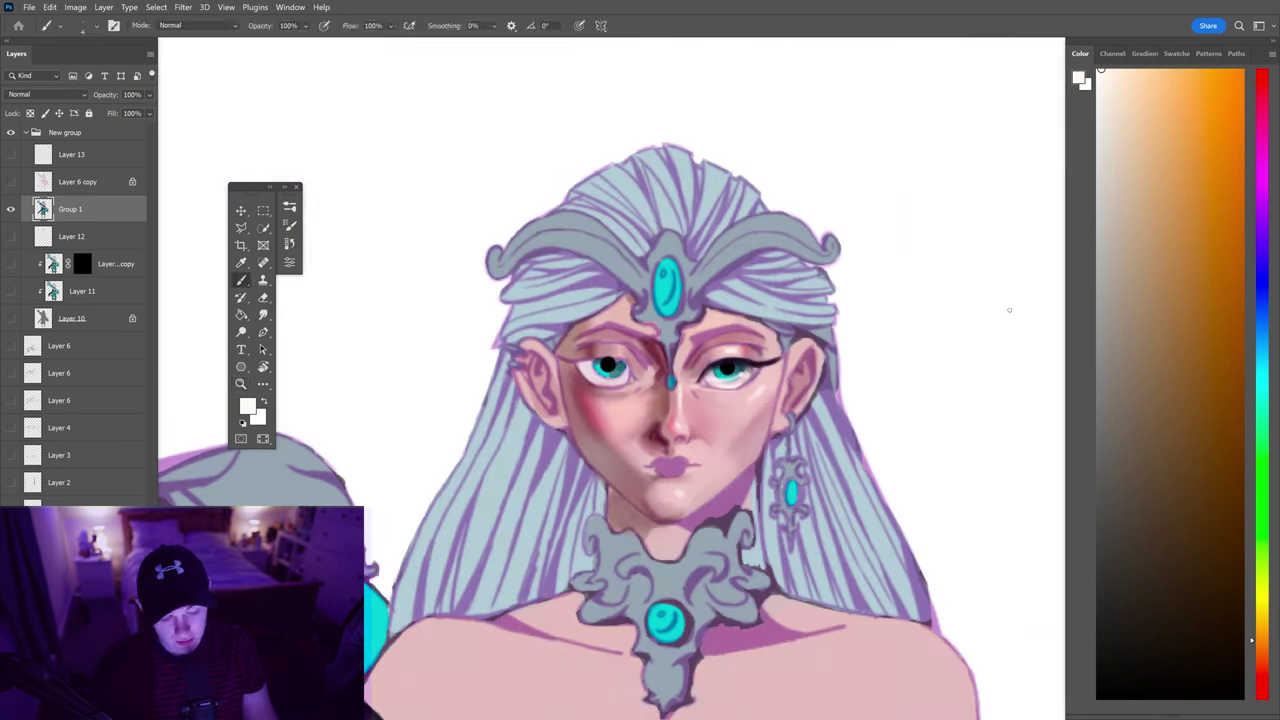
# Sample light grey and dark grey-purple eyeshadow tones from the eyelids
pyautogui.scroll(4, 749, 376)
pyautogui.keyDown('alt'); pyautogui.click(749, 376); pyautogui.keyUp('alt')
pyautogui.keyDown('alt'); pyautogui.click(648, 338); pyautogui.keyUp('alt')
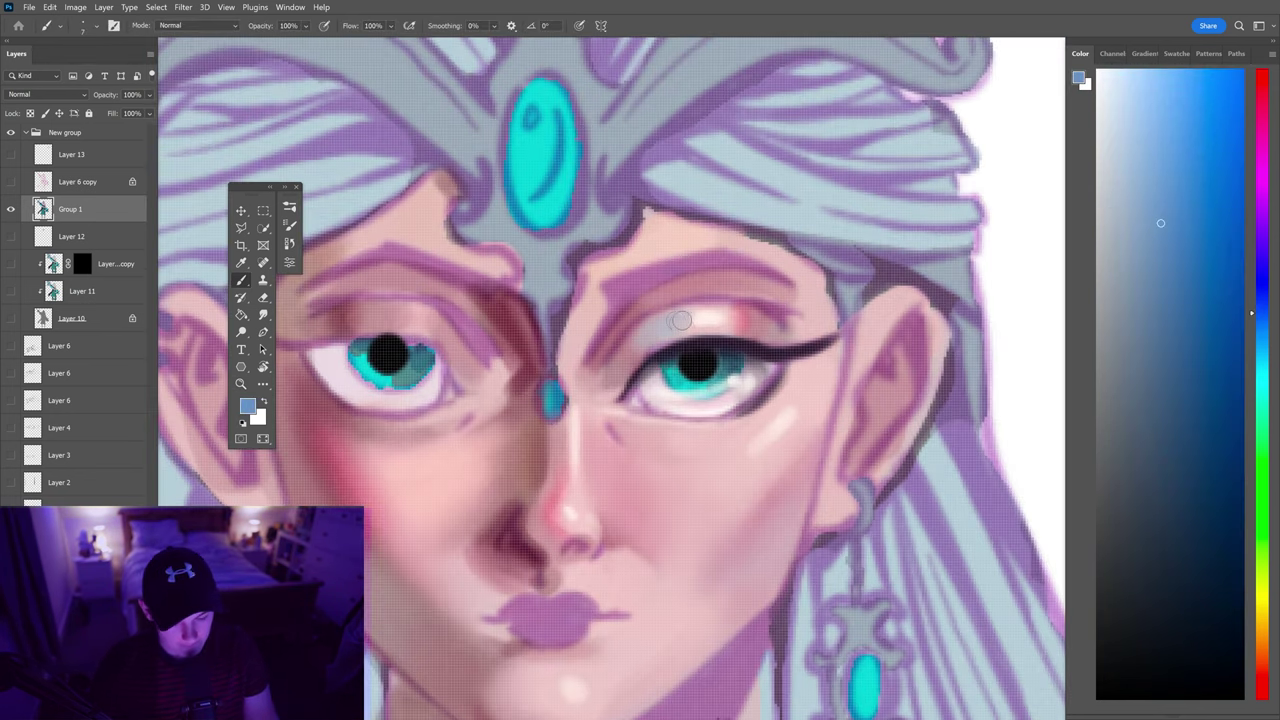
pyautogui.keyDown('alt'); pyautogui.click(769, 348); pyautogui.keyUp('alt')
pyautogui.keyDown('alt'); pyautogui.click(710, 310); pyautogui.keyUp('alt')
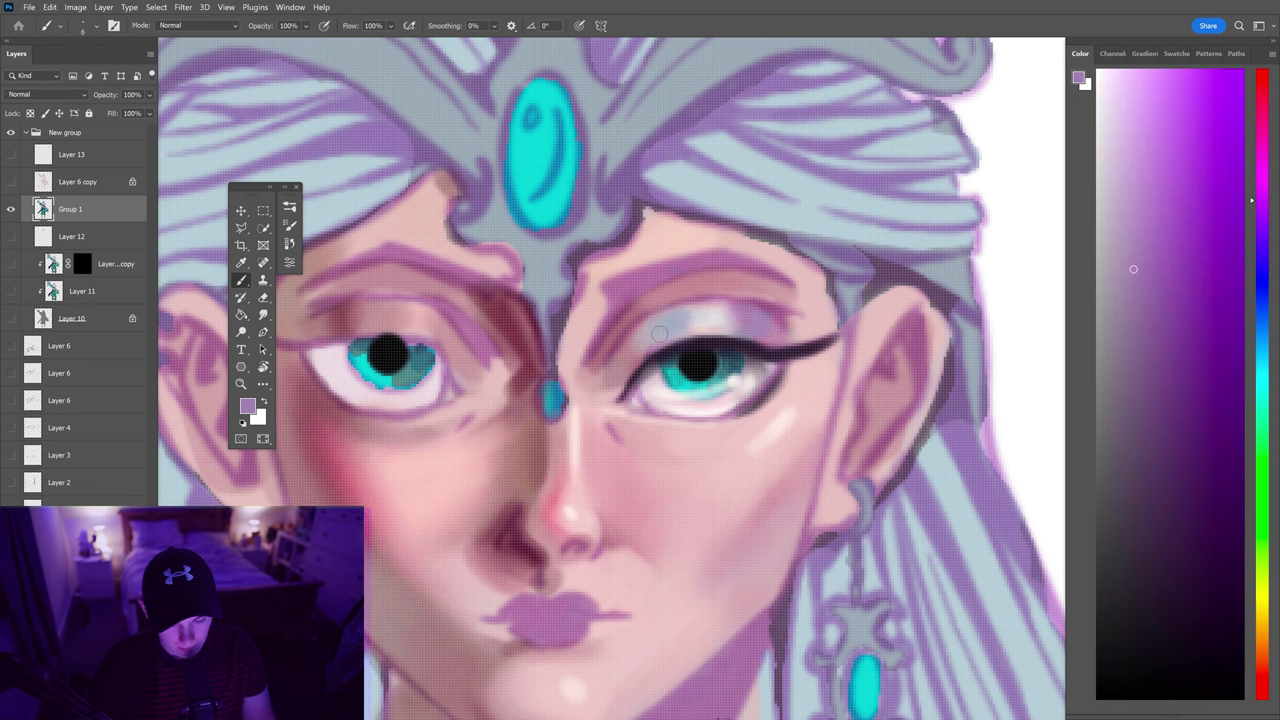
pyautogui.keyDown('alt'); pyautogui.click(670, 335); pyautogui.keyUp('alt')
pyautogui.scroll(-5, 700, 325)
pyautogui.scroll(5, 781, 314)
pyautogui.keyDown('alt'); pyautogui.click(781, 314); pyautogui.keyUp('alt')
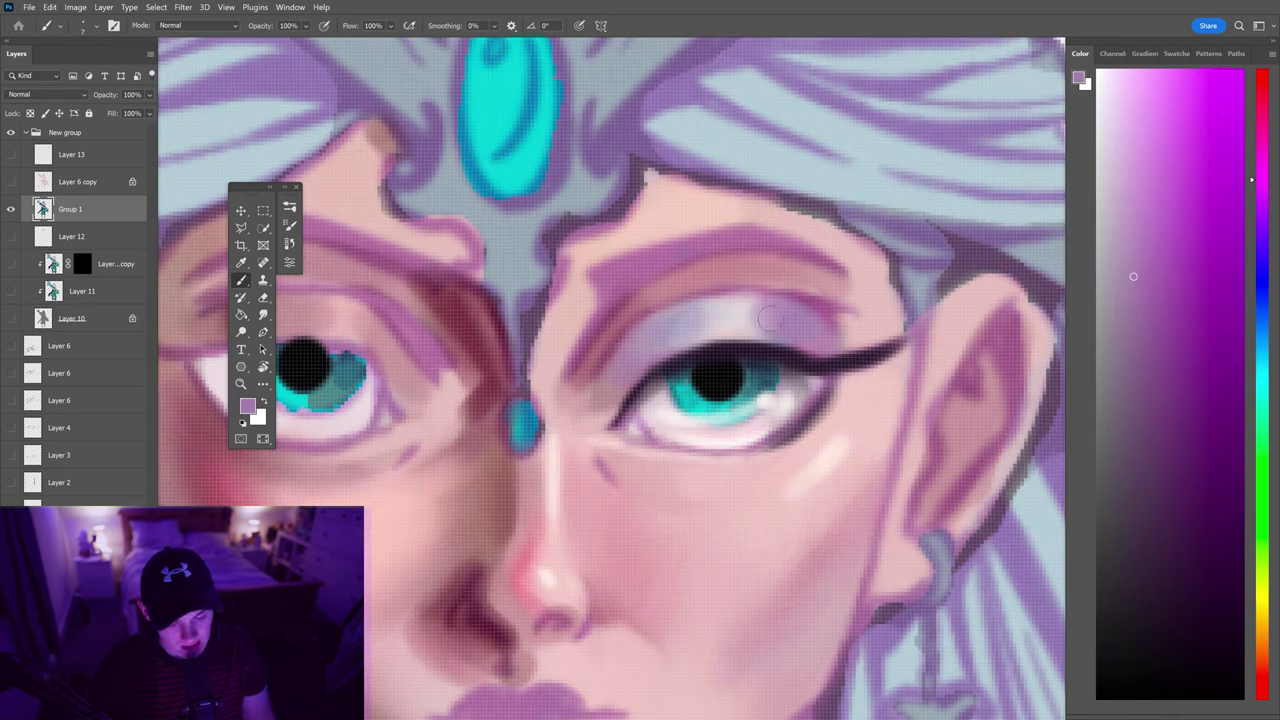
pyautogui.keyDown('alt'); pyautogui.click(769, 318); pyautogui.keyUp('alt')
pyautogui.keyDown('alt'); pyautogui.click(685, 330); pyautogui.keyUp('alt')
pyautogui.keyDown('alt'); pyautogui.click(650, 385); pyautogui.keyUp('alt')
pyautogui.keyDown('alt'); pyautogui.click(652, 338); pyautogui.keyUp('alt')
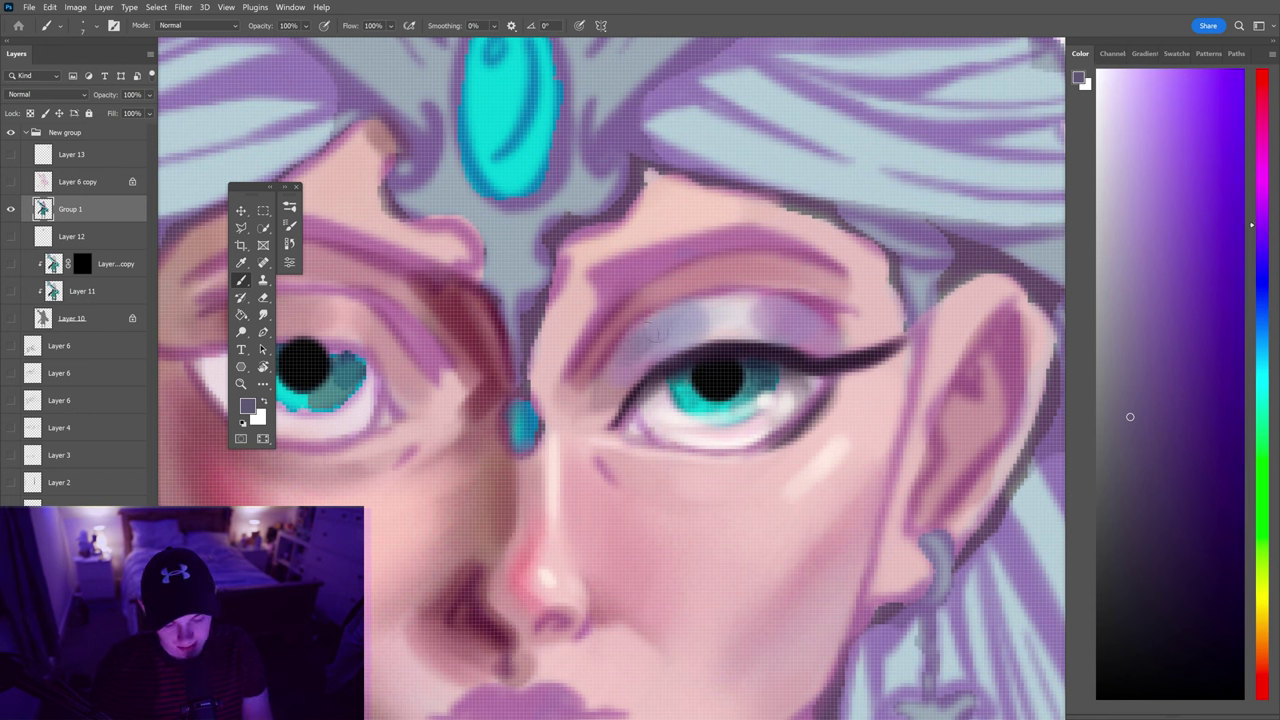
pyautogui.keyDown('alt'); pyautogui.click(645, 362); pyautogui.keyUp('alt')
pyautogui.keyDown('alt'); pyautogui.click(665, 330); pyautogui.keyUp('alt')
pyautogui.scroll(-5, 700, 340)
pyautogui.scroll(4, 712, 343)
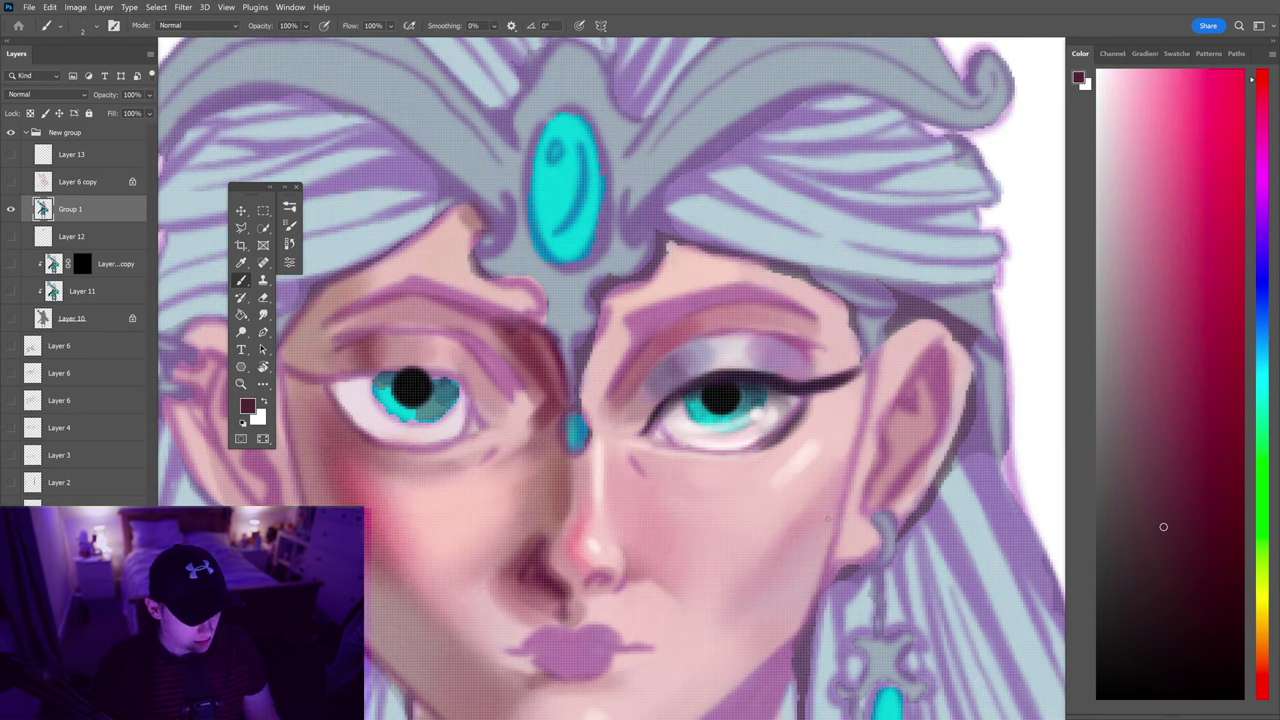
# Shift the hue to red and sample mauve and light pink skin tones around the eye
pyautogui.moveTo(1262, 90); pyautogui.dragTo(1262, 705)
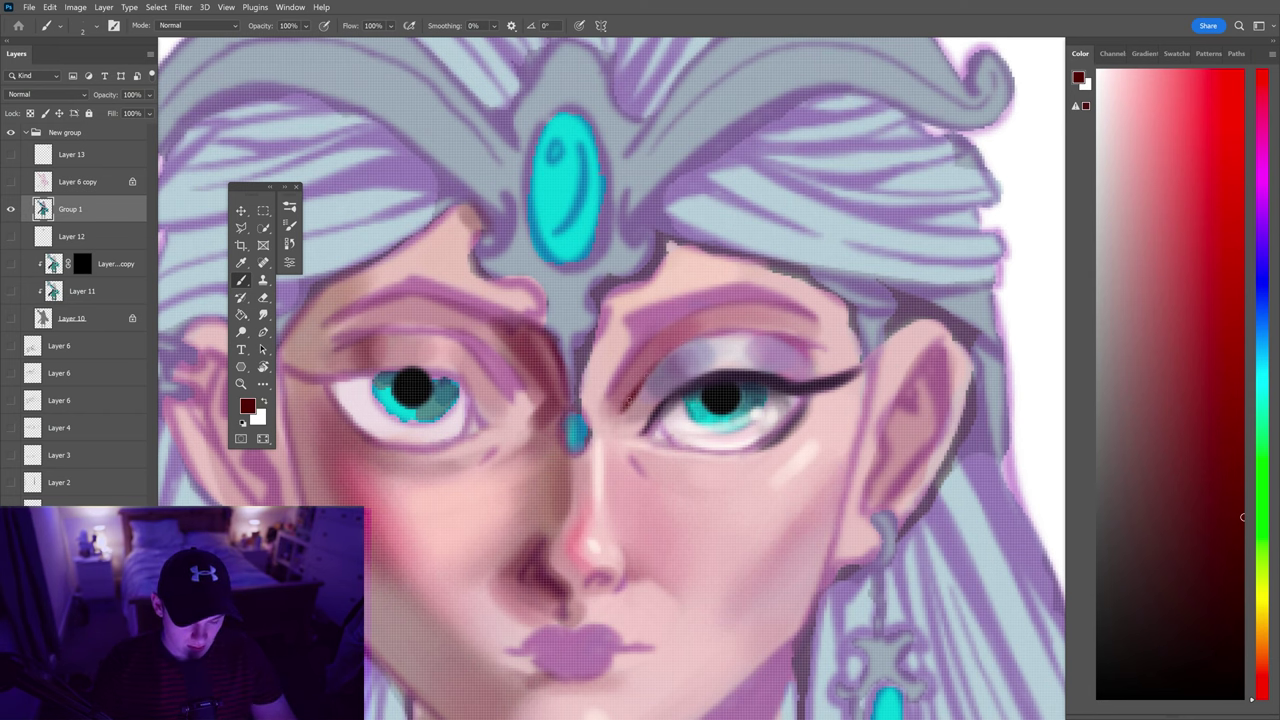
pyautogui.scroll(-3, 700, 400)
pyautogui.scroll(4, 603, 438)
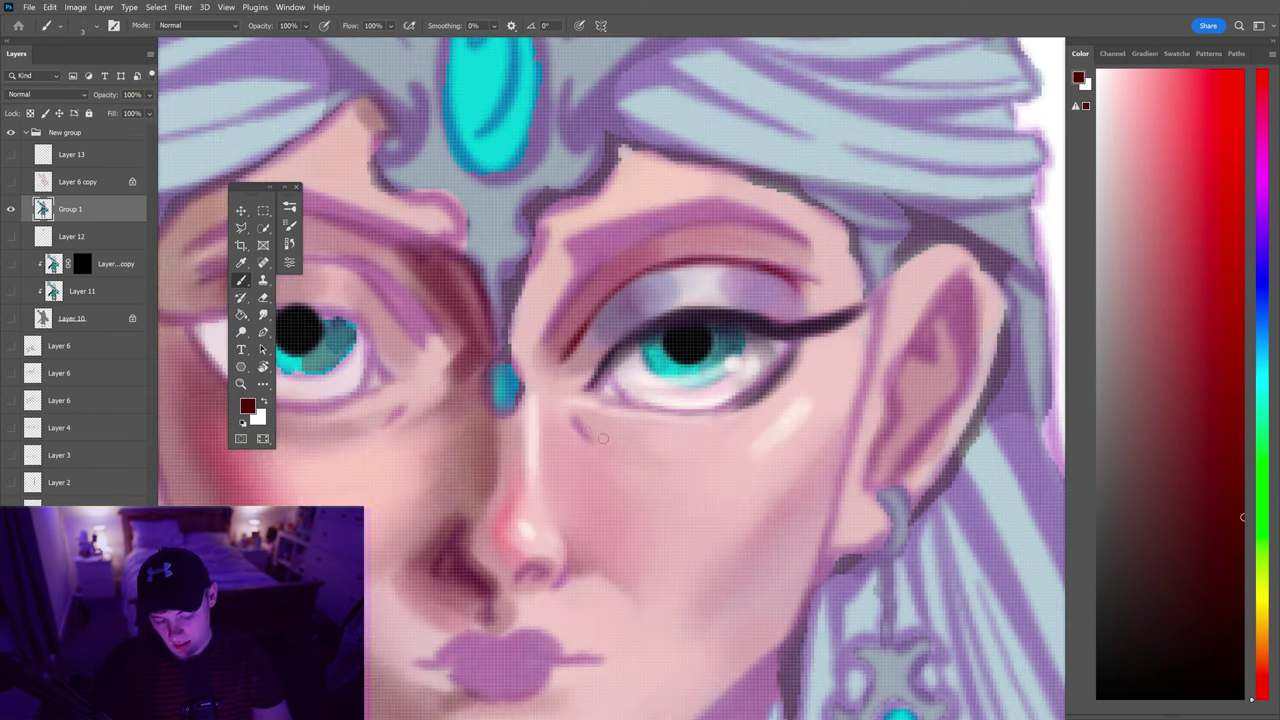
pyautogui.scroll(-3, 581, 418)
pyautogui.scroll(3, 575, 358)
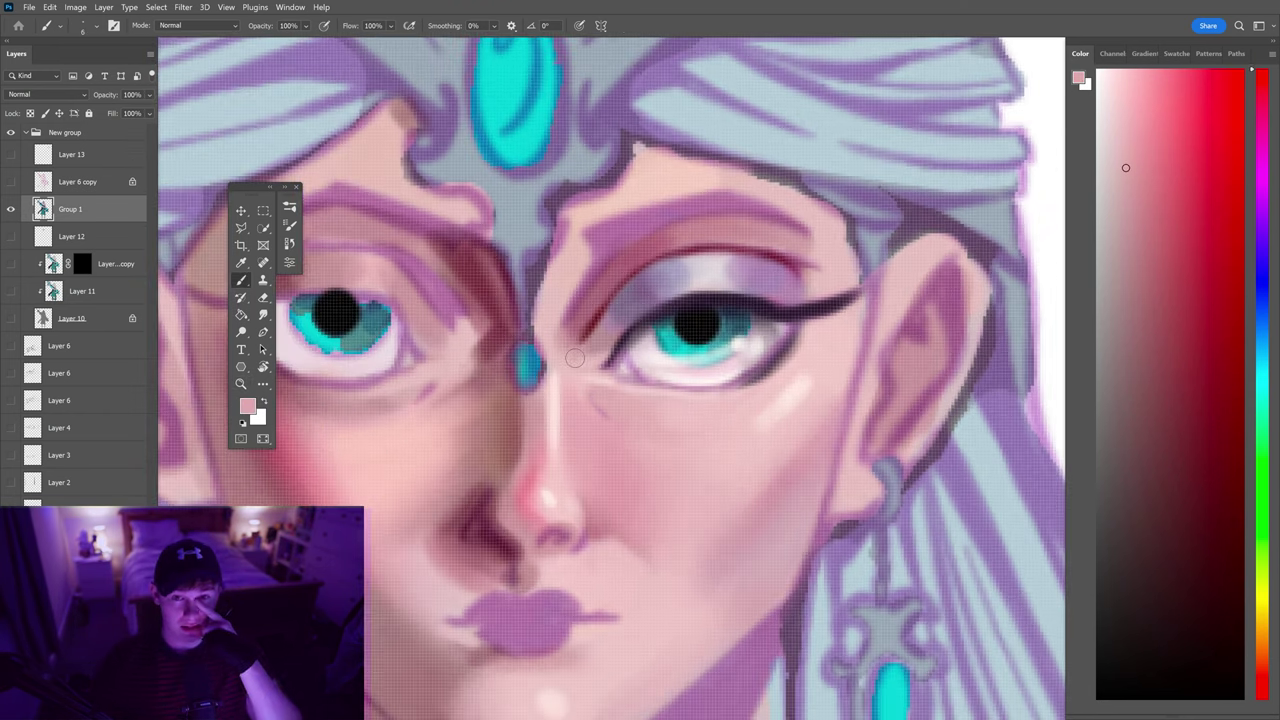
pyautogui.keyDown('alt'); pyautogui.click(613, 236); pyautogui.keyUp('alt')
pyautogui.keyDown('alt'); pyautogui.click(602, 392); pyautogui.keyUp('alt')
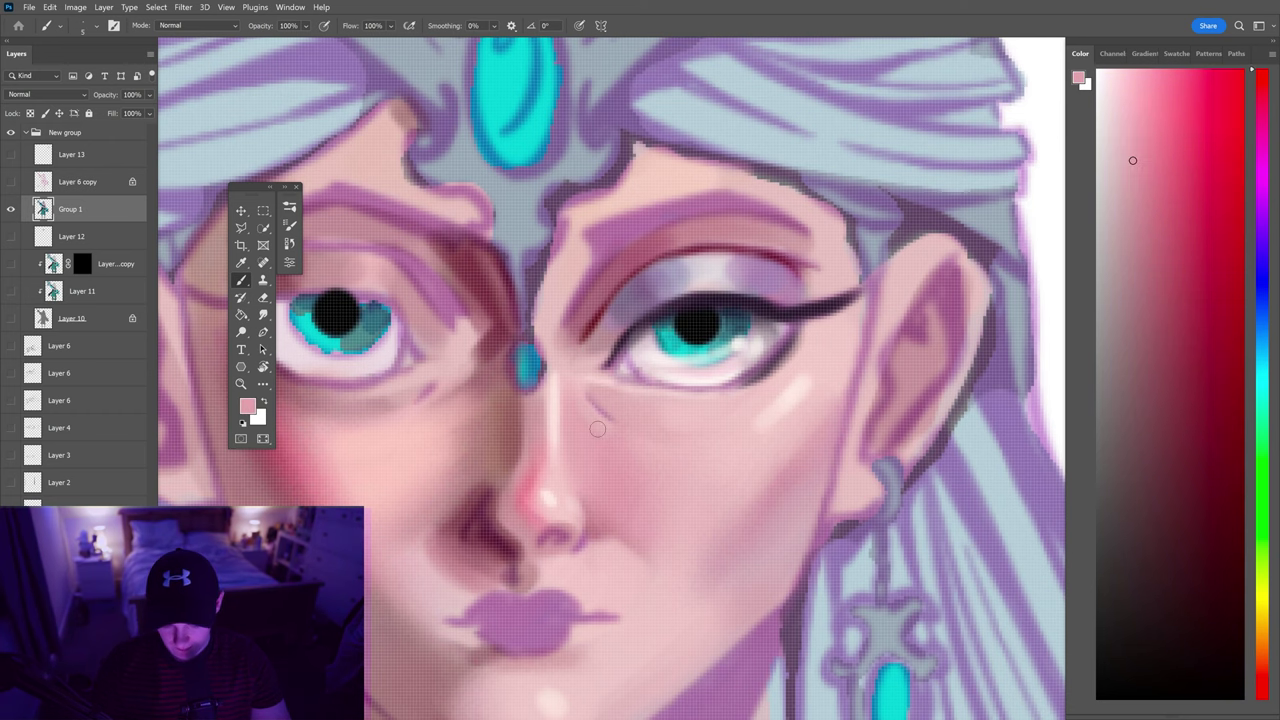
pyautogui.scroll(-2, 597, 428)
pyautogui.keyDown('alt'); pyautogui.click(618, 363); pyautogui.keyUp('alt')
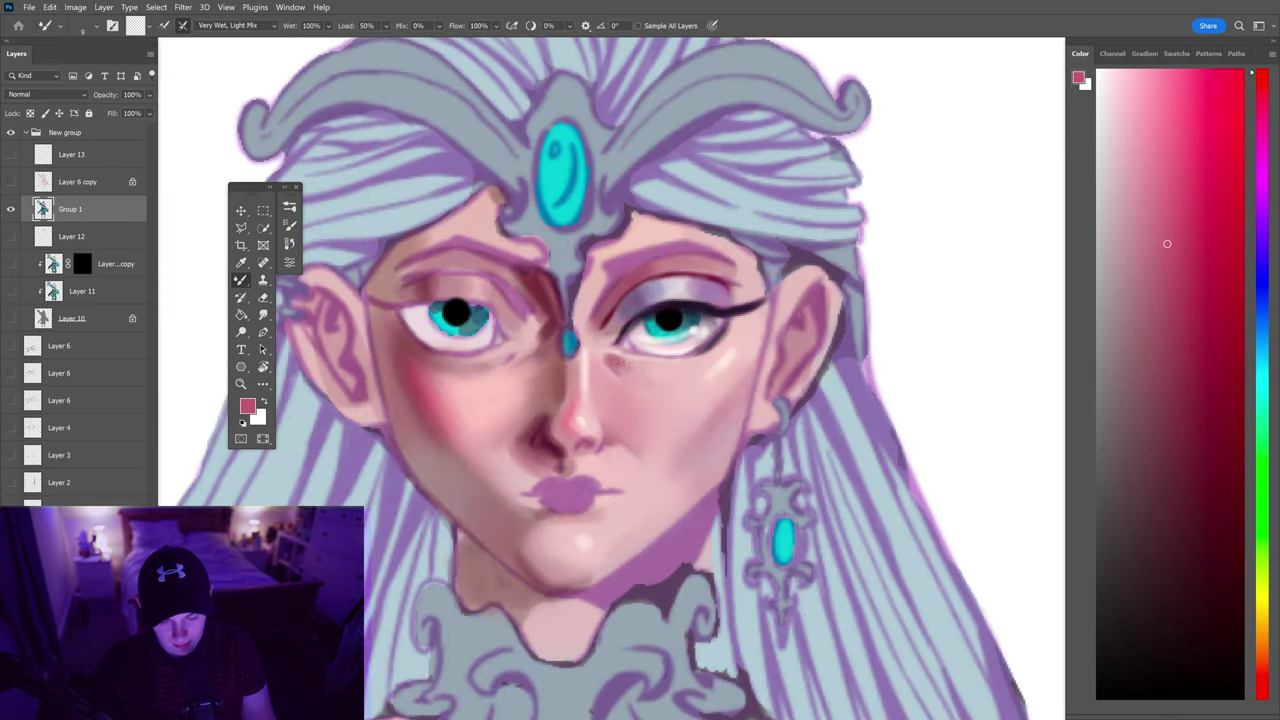
pyautogui.scroll(1, 638, 372)
pyautogui.keyDown('alt'); pyautogui.click(707, 368); pyautogui.keyUp('alt')
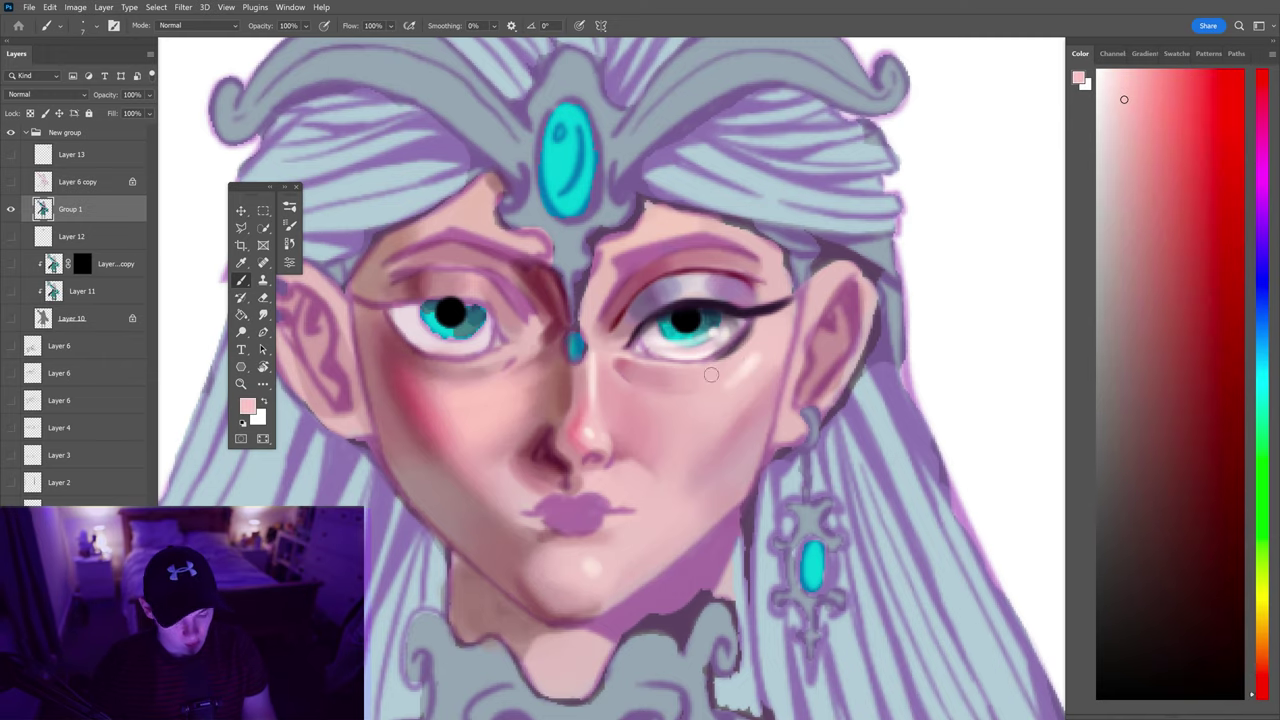
# Blend darker skin pinks around the eye with the Mixer Brush, zoomed in on the face
pyautogui.hotkey('shift', 'b')
pyautogui.scroll(-3, 700, 380)
pyautogui.scroll(3, 681, 393)
pyautogui.scroll(-3, 681, 393)
pyautogui.scroll(2, 681, 393)
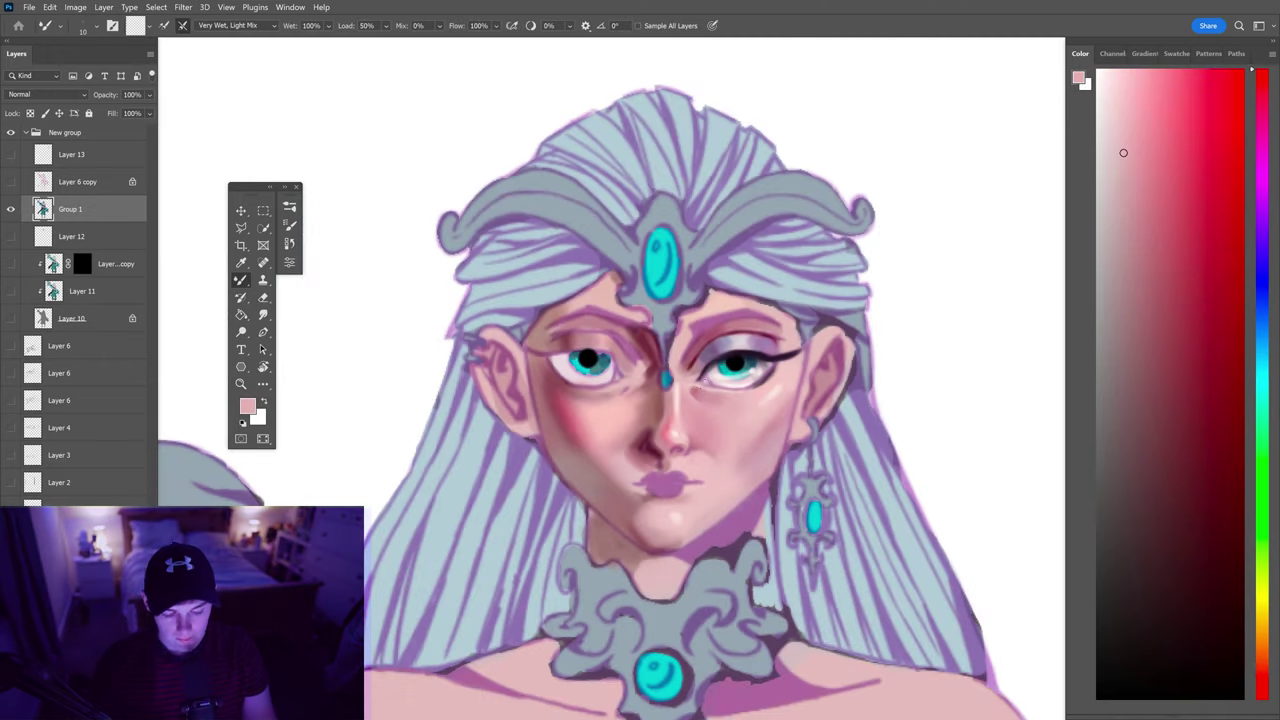
pyautogui.scroll(1, 692, 332)
pyautogui.keyDown('alt'); pyautogui.click(692, 332); pyautogui.keyUp('alt')
pyautogui.press('z')
pyautogui.keyDown('alt'); pyautogui.click(783, 258); pyautogui.keyUp('alt')
pyautogui.scroll(1, 783, 258)
# Shade the cheek with lighter and darker pinks, alternating Brush and Mixer Brush
pyautogui.press('b')
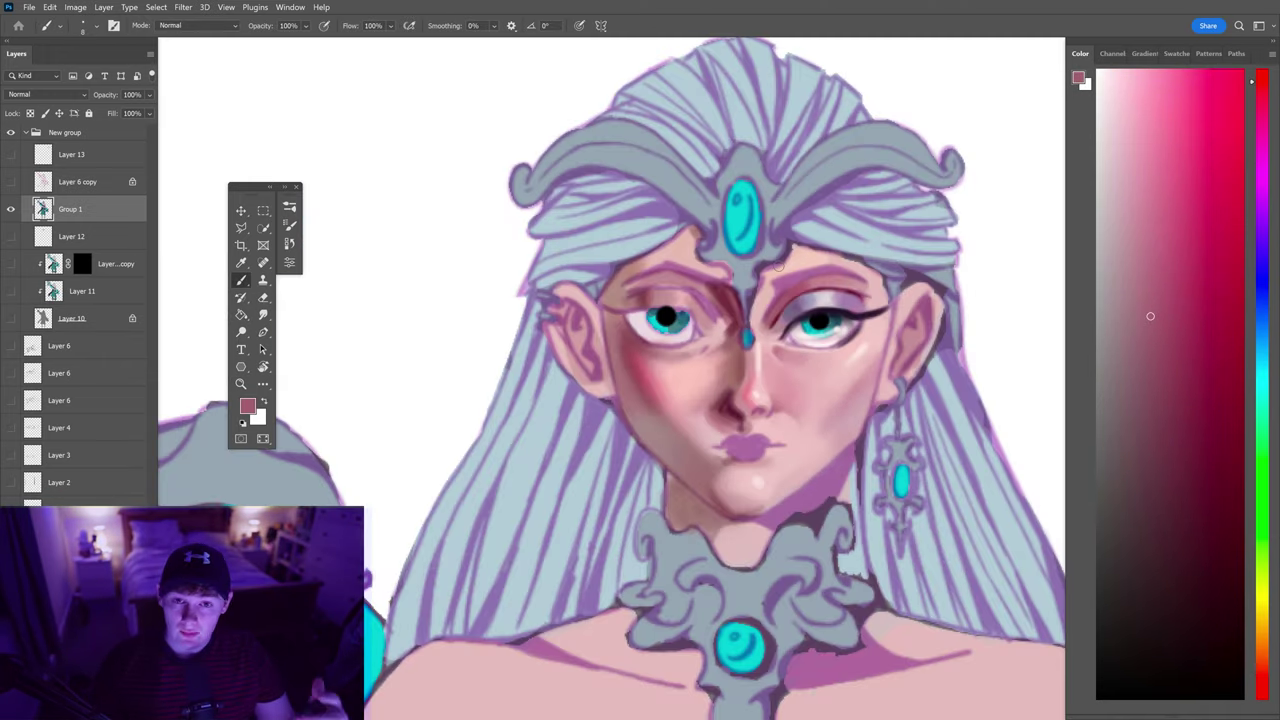
pyautogui.scroll(2, 779, 262)
pyautogui.keyDown('alt'); pyautogui.click(709, 420); pyautogui.keyUp('alt')
pyautogui.scroll(-3, 709, 420)
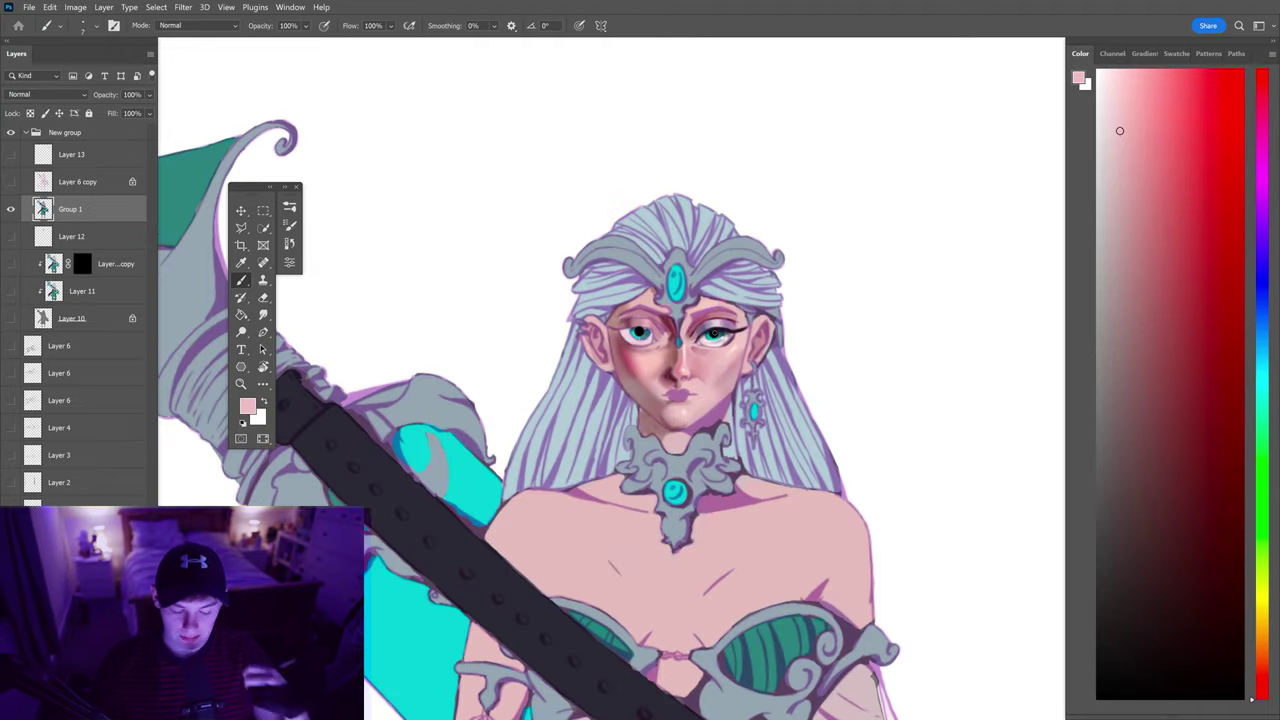
pyautogui.scroll(2, 676, 399)
pyautogui.scroll(1, 617, 364)
pyautogui.keyDown('alt'); pyautogui.click(617, 364); pyautogui.keyUp('alt')
pyautogui.hotkey('shift', 'b')
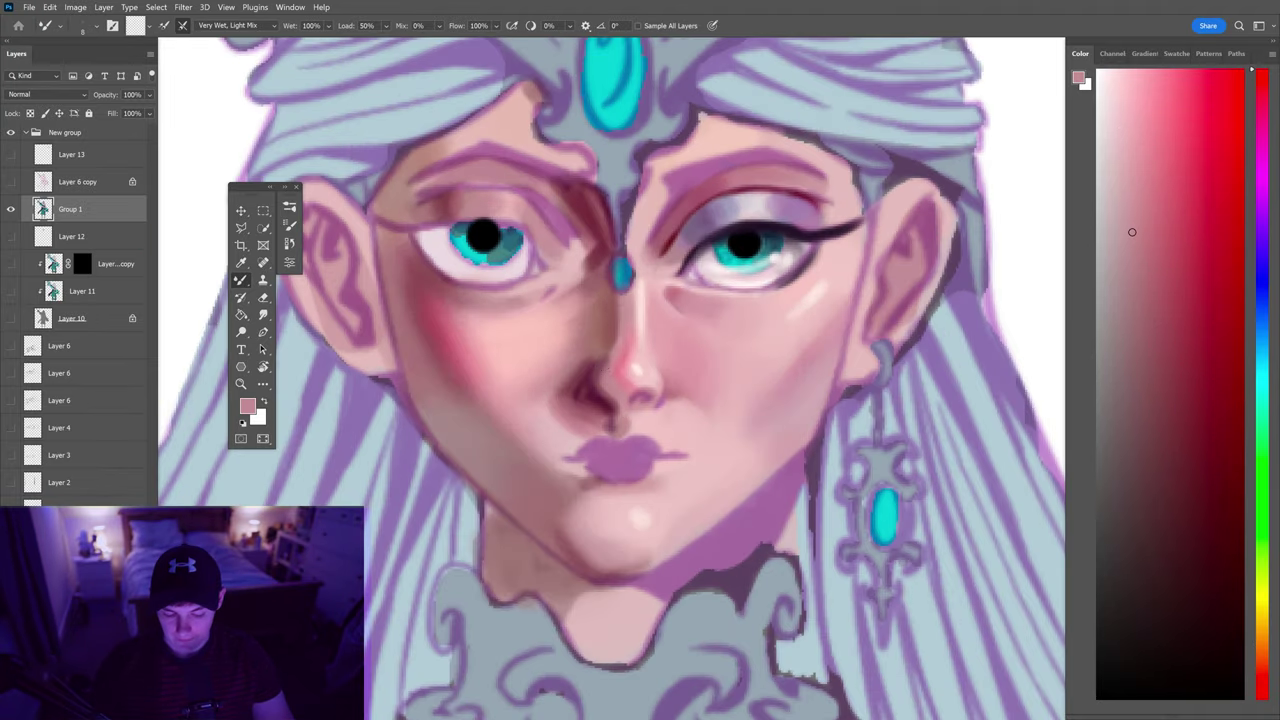
pyautogui.scroll(-3, 643, 507)
pyautogui.scroll(2, 683, 307)
# Paint lavender eyeshadow using purple and mauve tones sampled near the brows
pyautogui.keyDown('alt'); pyautogui.click(620, 303); pyautogui.keyUp('alt')
pyautogui.hotkey('shift', 'b')
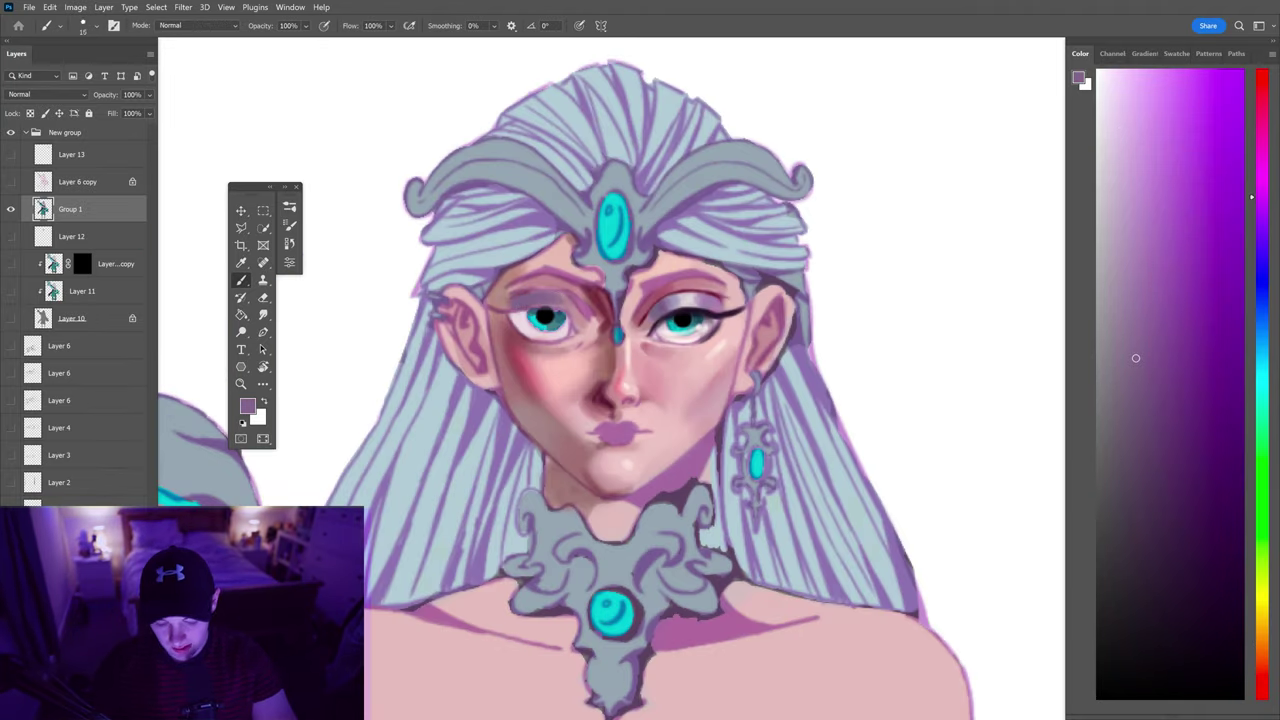
pyautogui.scroll(1, 696, 305)
pyautogui.keyDown('alt'); pyautogui.click(537, 298); pyautogui.keyUp('alt')
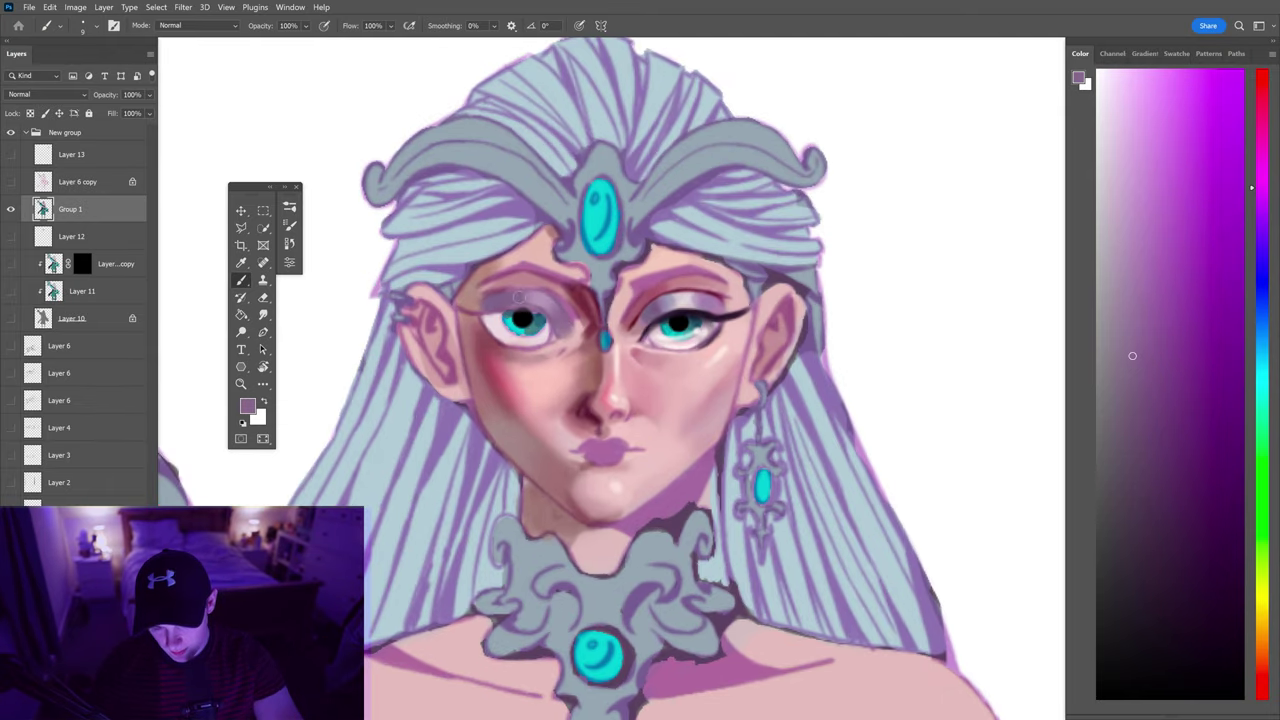
pyautogui.scroll(1, 617, 293)
pyautogui.scroll(-3, 617, 293)
pyautogui.keyDown('alt'); pyautogui.click(617, 293); pyautogui.keyUp('alt')
pyautogui.scroll(2, 617, 293)
pyautogui.keyDown('alt'); pyautogui.click(617, 293); pyautogui.keyUp('alt')
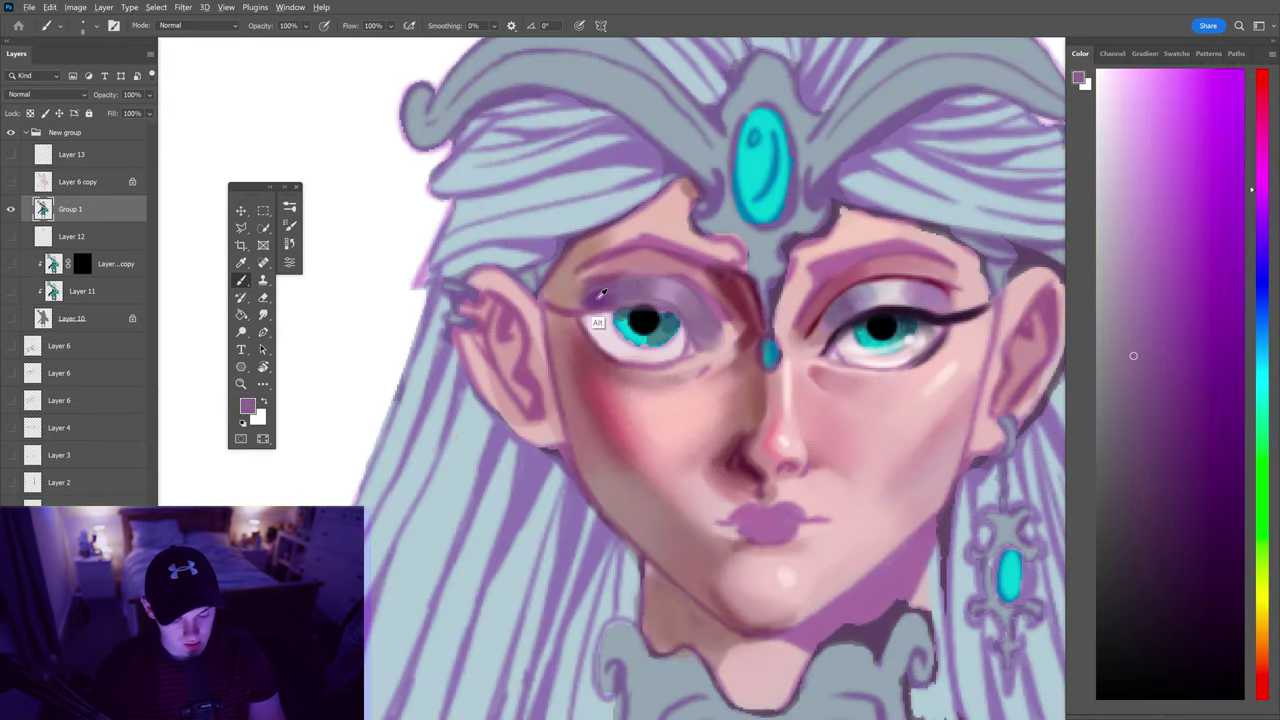
pyautogui.scroll(-4, 680, 320)
pyautogui.scroll(3, 762, 362)
# Adjust the paint colour through blue-violet and dark red to a dark purple
pyautogui.moveTo(1251, 175); pyautogui.dragTo(1251, 245)
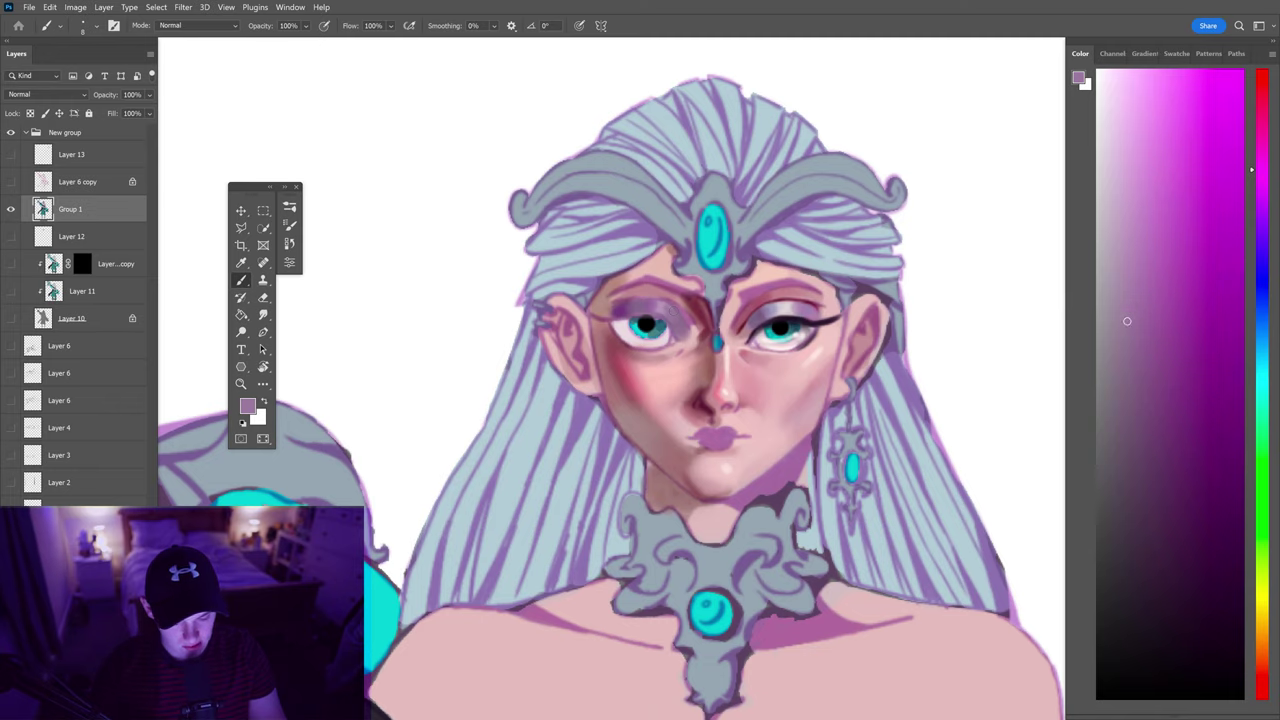
pyautogui.scroll(1, 700, 320)
pyautogui.click(1152, 233)
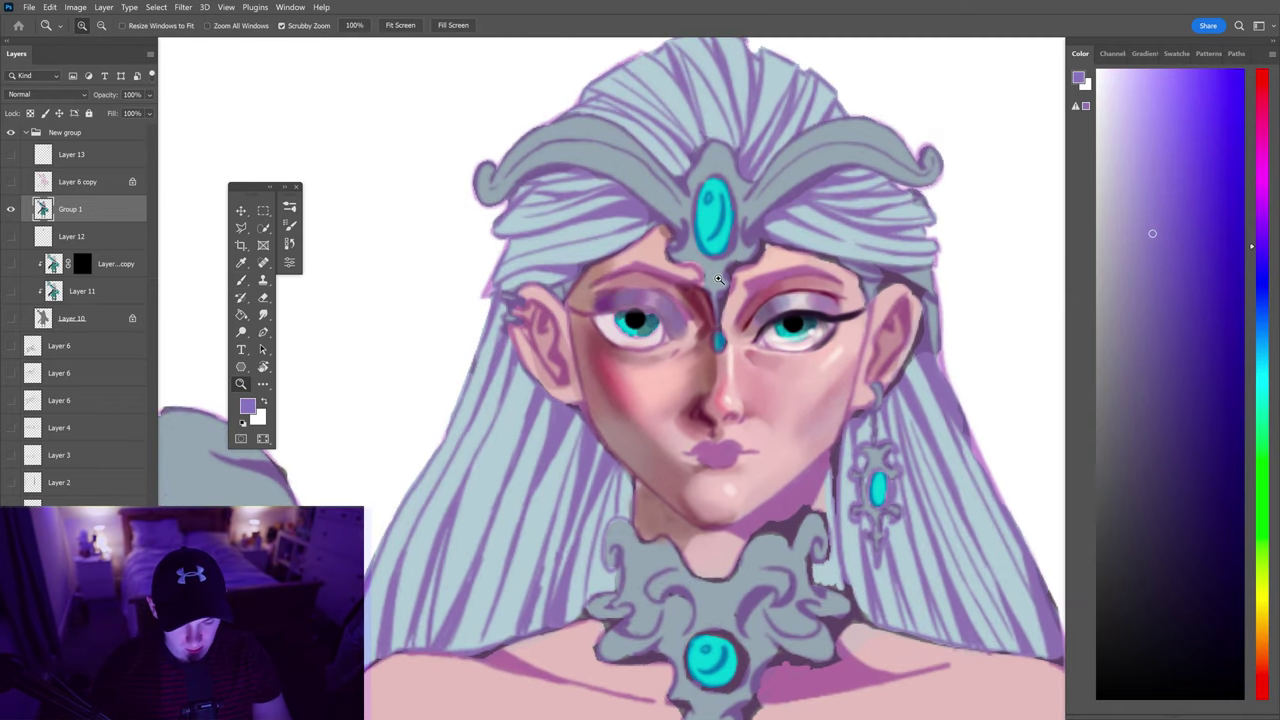
pyautogui.scroll(1, 1040, 320)
pyautogui.moveTo(1251, 245); pyautogui.dragTo(1251, 73)
pyautogui.click(1178, 427)
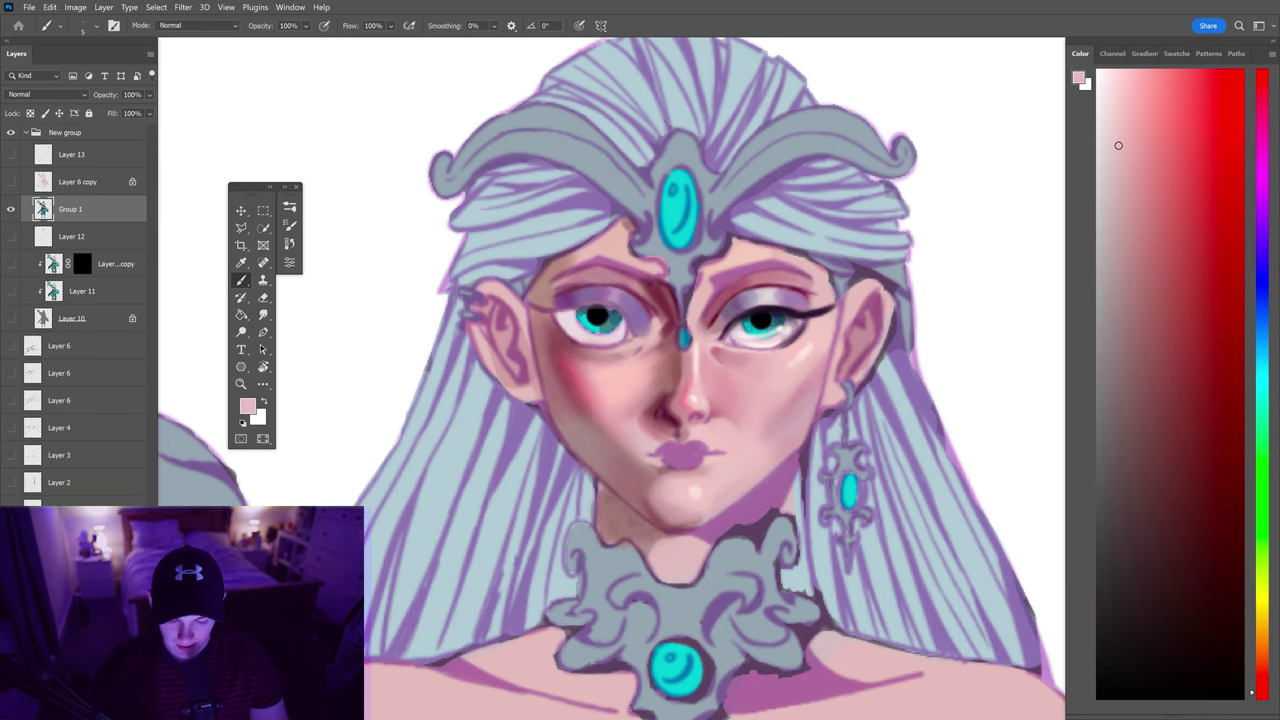
pyautogui.moveTo(1251, 73); pyautogui.dragTo(1251, 190)
pyautogui.scroll(1, 519, 369)
pyautogui.click(1162, 605)
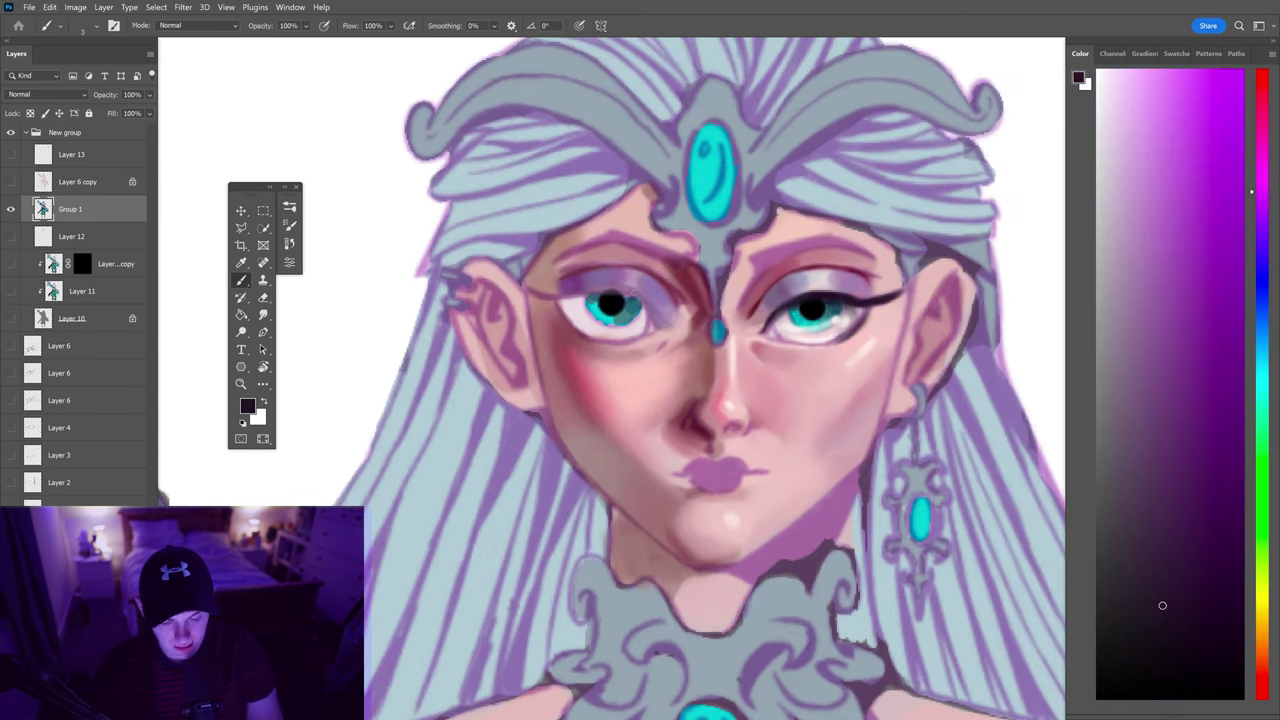
# Flip the canvas horizontally to check the face, then bring up Liquify
pyautogui.hotkey('ctrl', 'shift', 'h')
pyautogui.scroll(-2, 683, 441)
pyautogui.scroll(1, 683, 441)
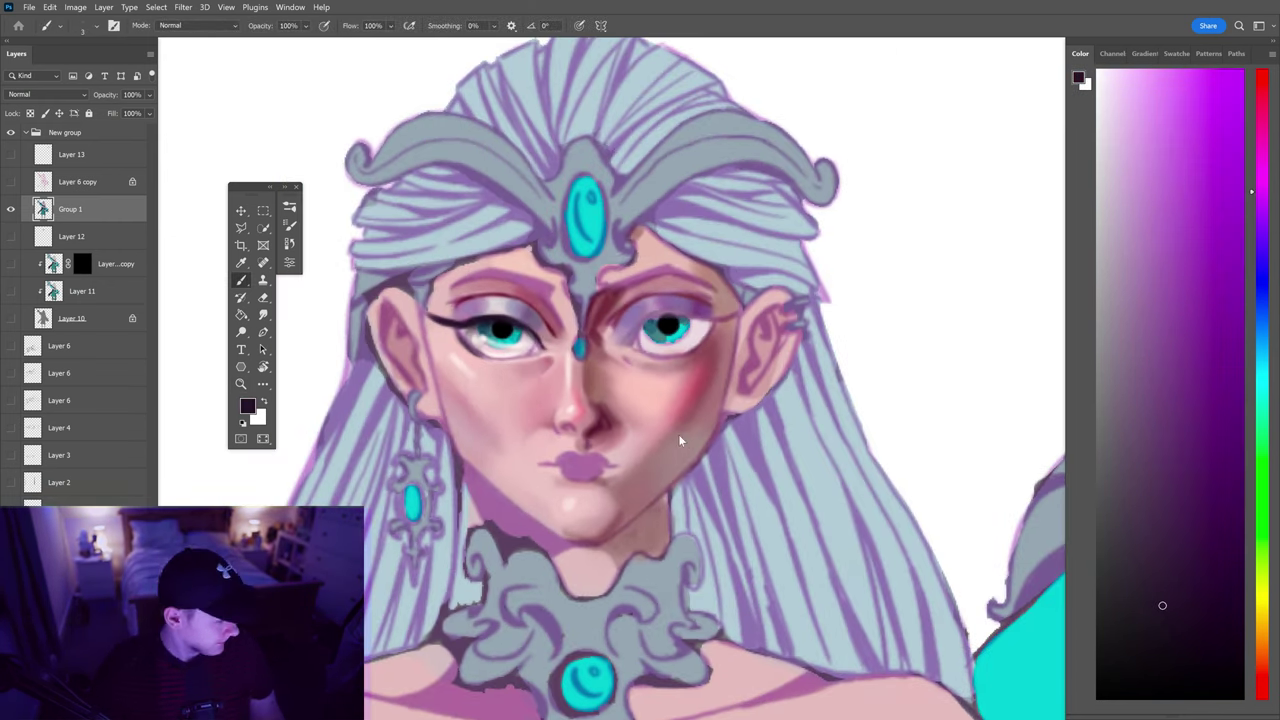
pyautogui.hotkey('shift', 'ctrl', 'x')
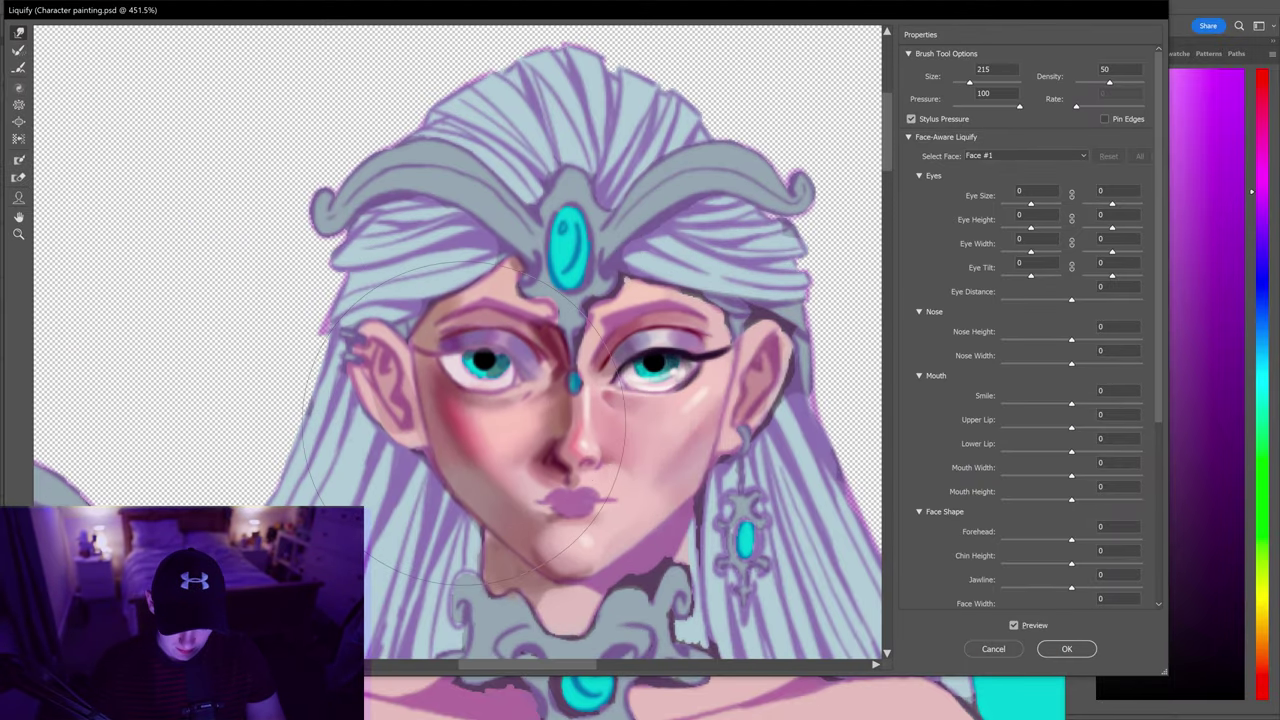
# Nudge the eye, cheek and nose shapes with Forward Warp and apply the warp
pyautogui.moveTo(461, 415)
pyautogui.mouseDown()
pyautogui.moveTo(554, 351)
pyautogui.moveTo(437, 371)
pyautogui.moveTo(423, 401)
pyautogui.moveTo(437, 368)
pyautogui.mouseUp()
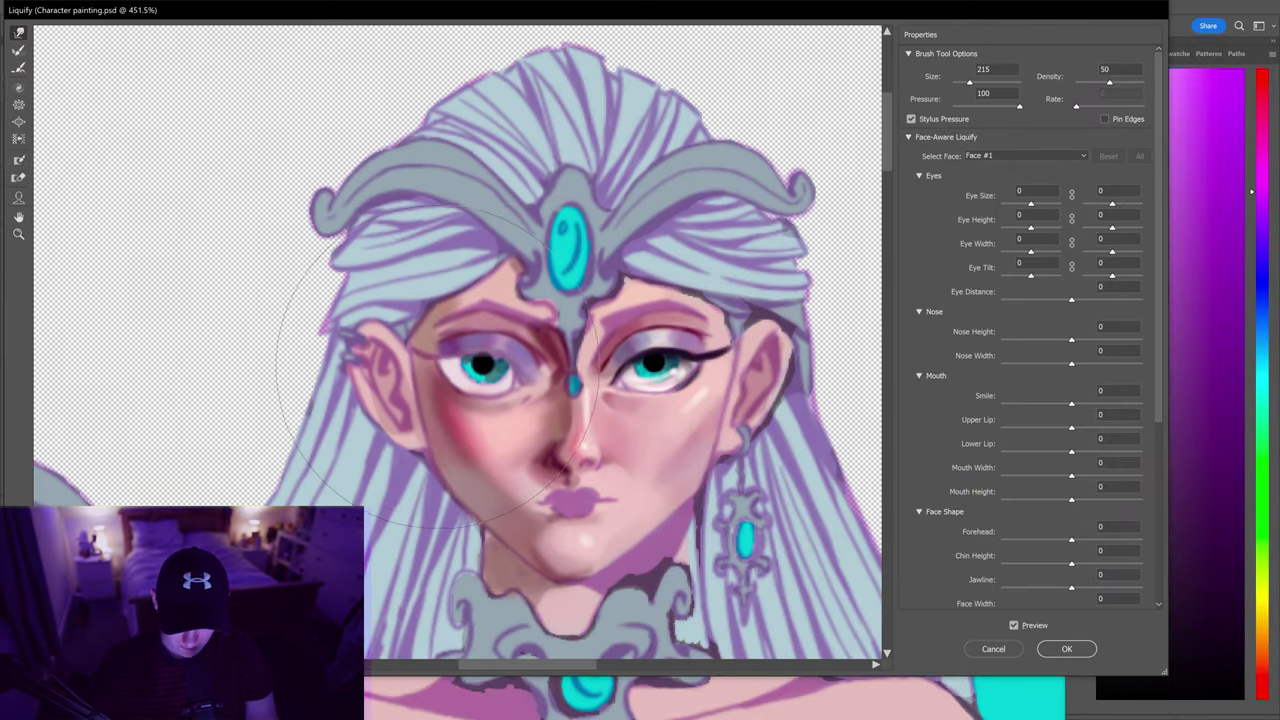
pyautogui.moveTo(620, 360); pyautogui.dragTo(675, 372)
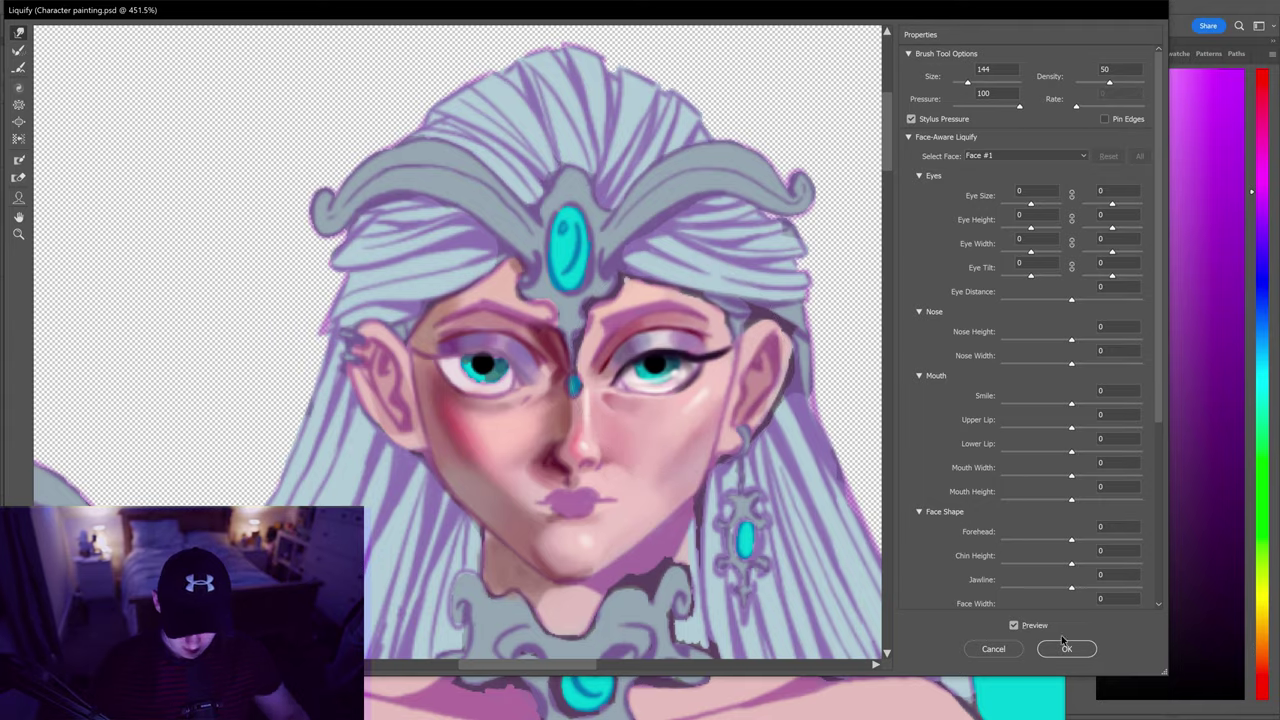
pyautogui.press('Return')
# Reopen Liquify zoomed in on the face with a smaller warp brush
pyautogui.scroll(2, 540, 380)
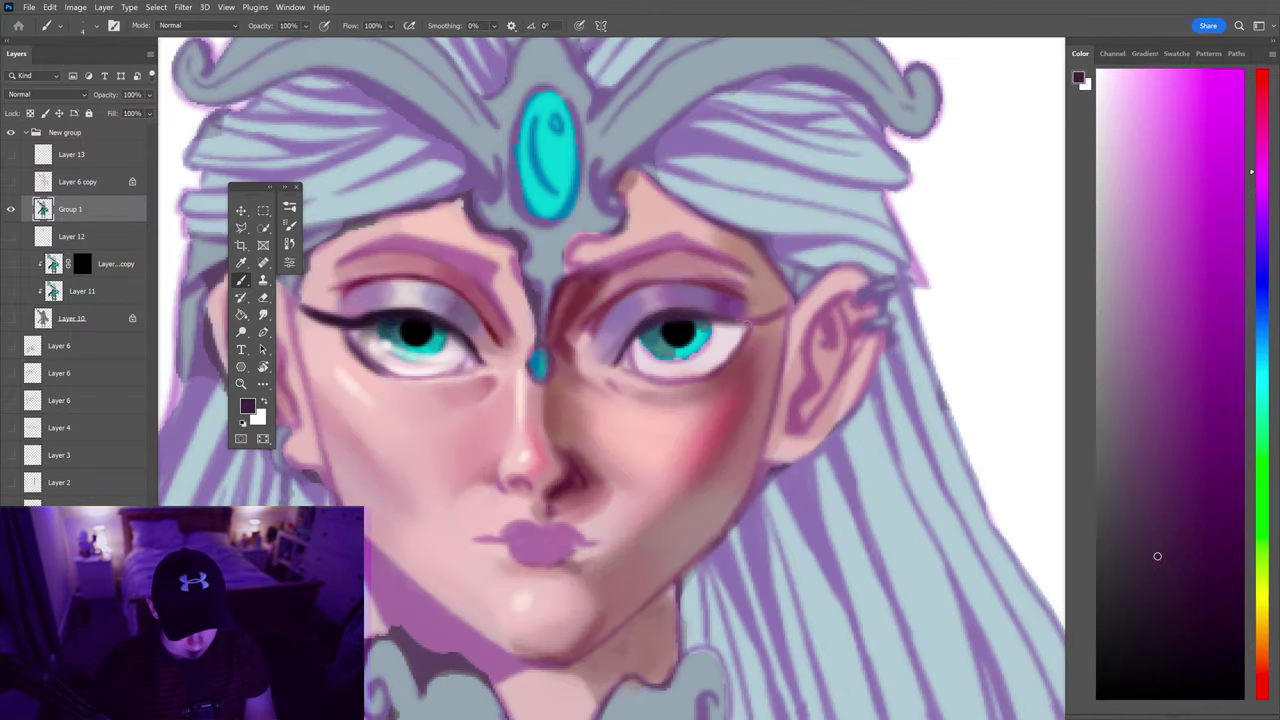
pyautogui.hotkey('shift', 'ctrl', 'x')
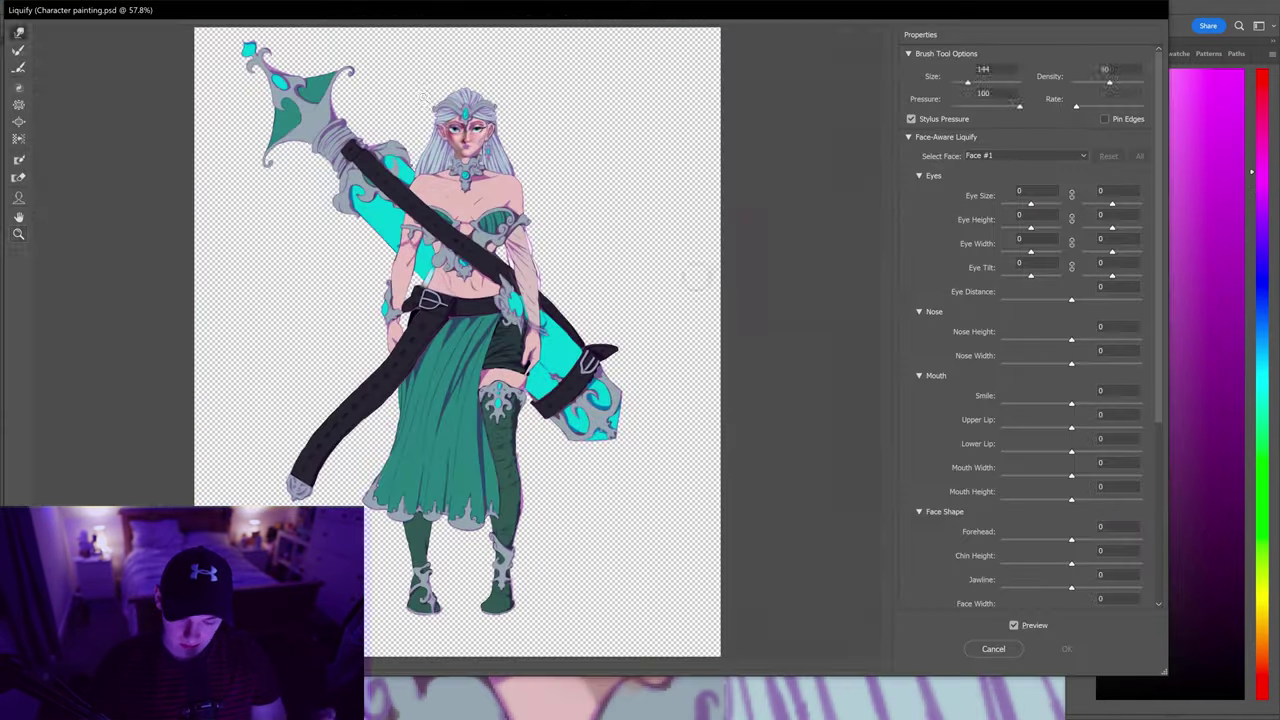
pyautogui.hotkey('ctrl', '+')
pyautogui.hotkey('ctrl', '+')
pyautogui.hotkey('ctrl', '+')
pyautogui.press('[')
pyautogui.press('[')
pyautogui.press('[')
pyautogui.press('[')
pyautogui.press('[')
pyautogui.press('[')
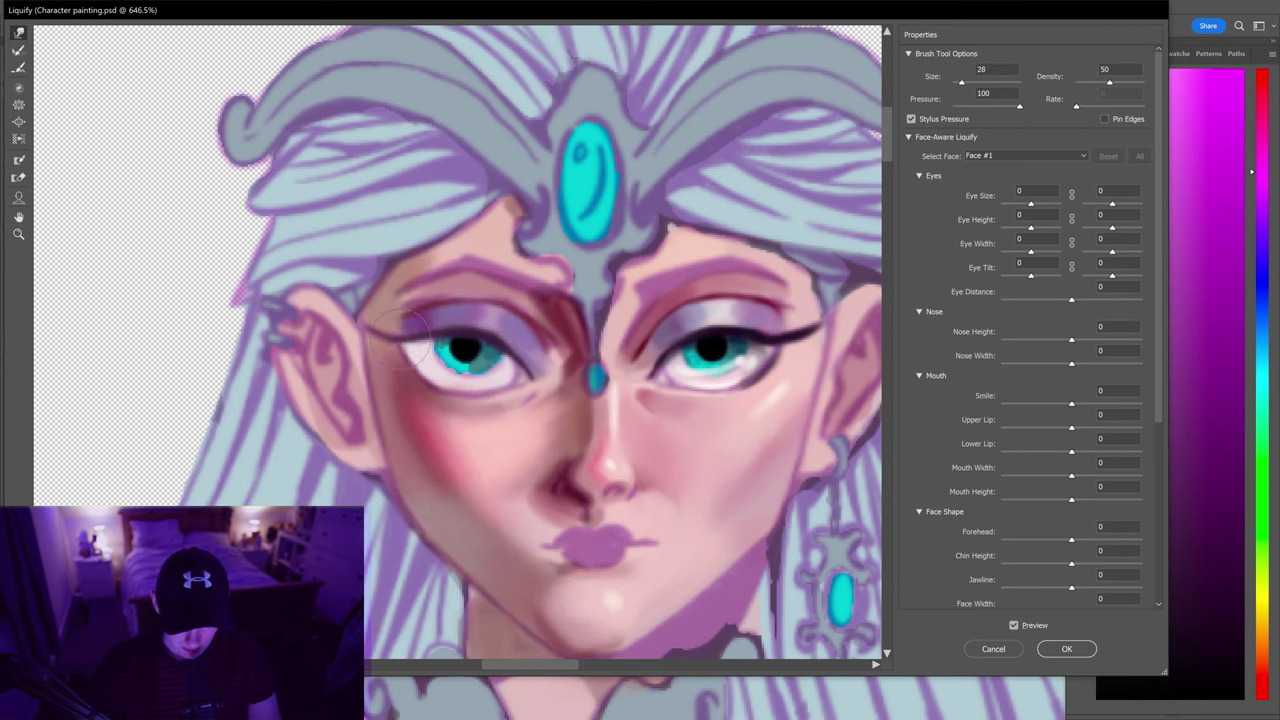
# Apply the liquify tweak and touch up the irises with cyan, navy and dark teal
pyautogui.click(1066, 648)
pyautogui.scroll(2, 430, 340)
pyautogui.keyDown('alt'); pyautogui.click(668, 313); pyautogui.keyUp('alt')
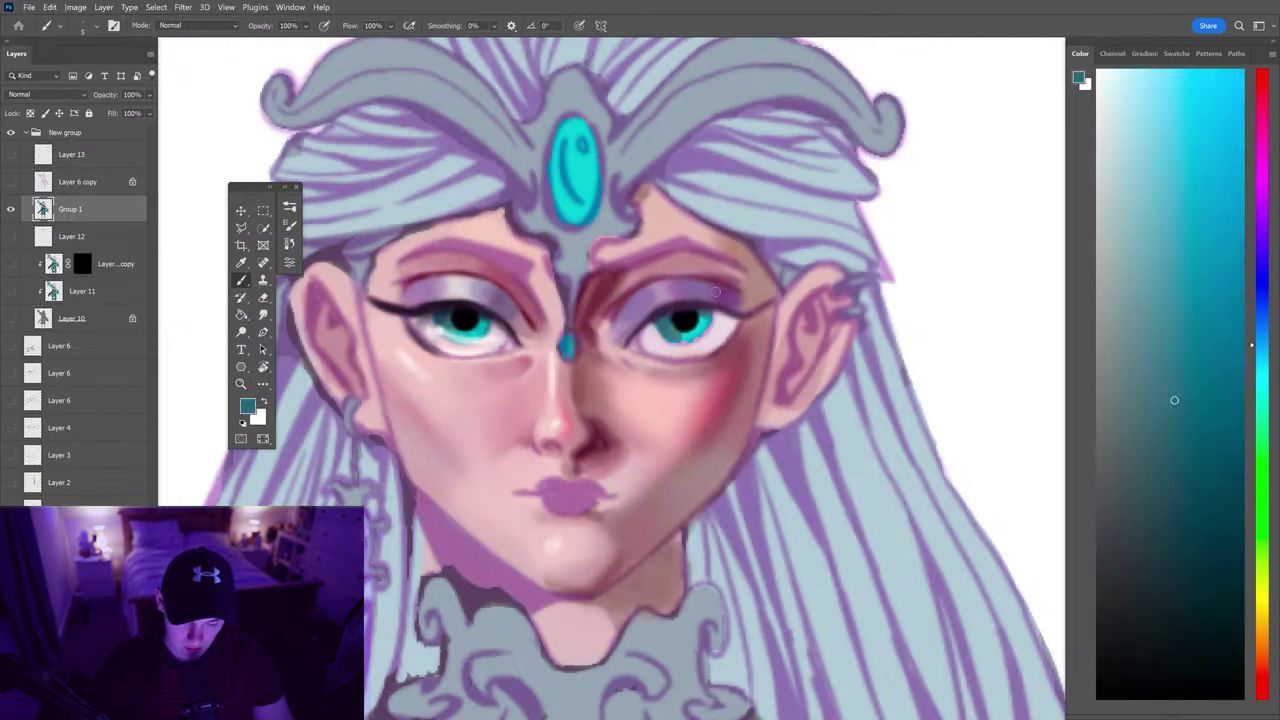
pyautogui.keyDown('alt'); pyautogui.click(665, 315); pyautogui.keyUp('alt')
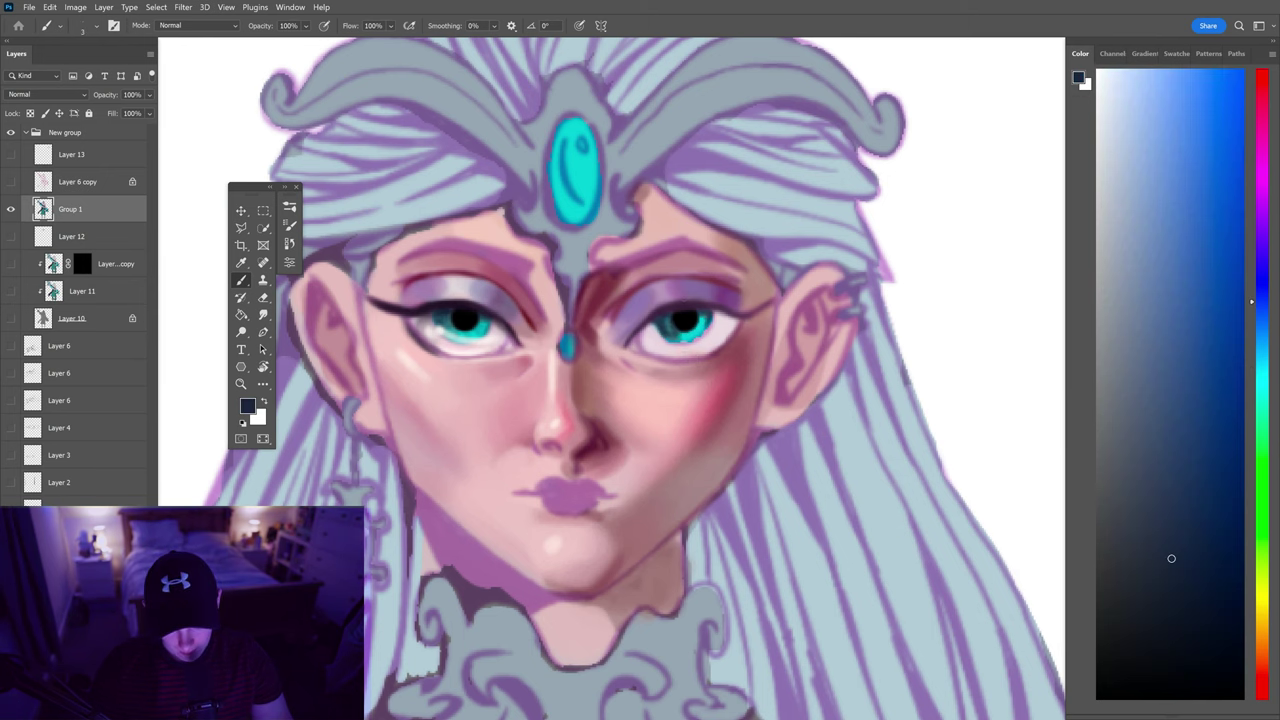
pyautogui.scroll(-1, 612, 380)
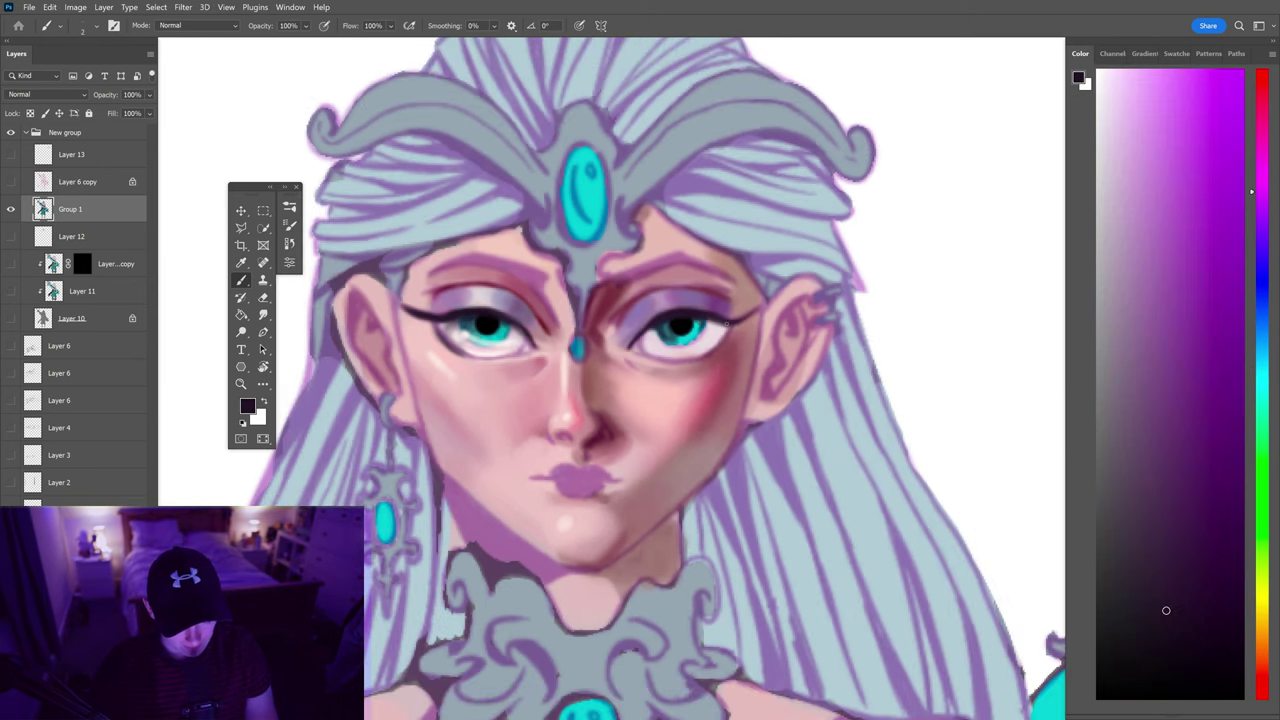
pyautogui.scroll(-3, 647, 334)
pyautogui.scroll(3, 647, 334)
pyautogui.scroll(-1, 647, 334)
pyautogui.scroll(1, 700, 350)
pyautogui.keyDown('alt'); pyautogui.click(735, 360); pyautogui.keyUp('alt')
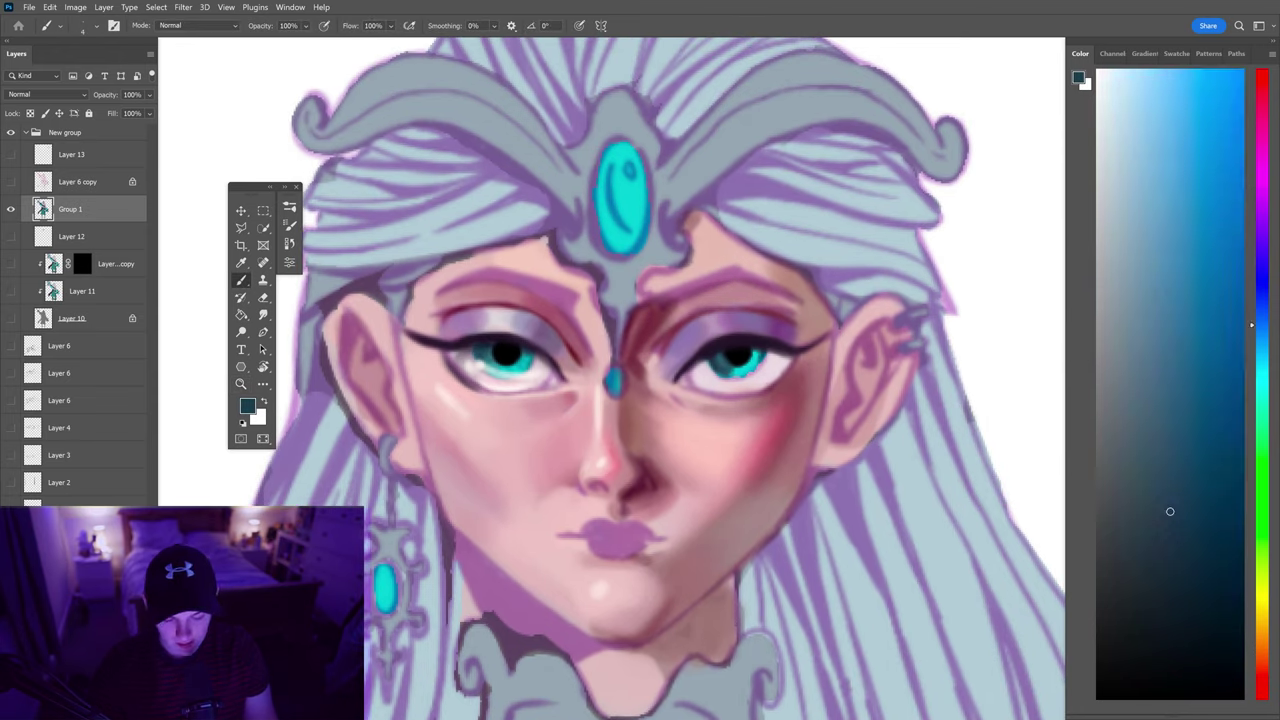
pyautogui.keyDown('alt'); pyautogui.click(740, 368); pyautogui.keyUp('alt')
pyautogui.scroll(-1, 740, 368)
# Touch up the eye white and surrounding skin with pinks, then sample the pale blue hair colour
pyautogui.keyDown('alt'); pyautogui.click(887, 318); pyautogui.keyUp('alt')
pyautogui.scroll(-3, 887, 318)
pyautogui.scroll(4, 887, 318)
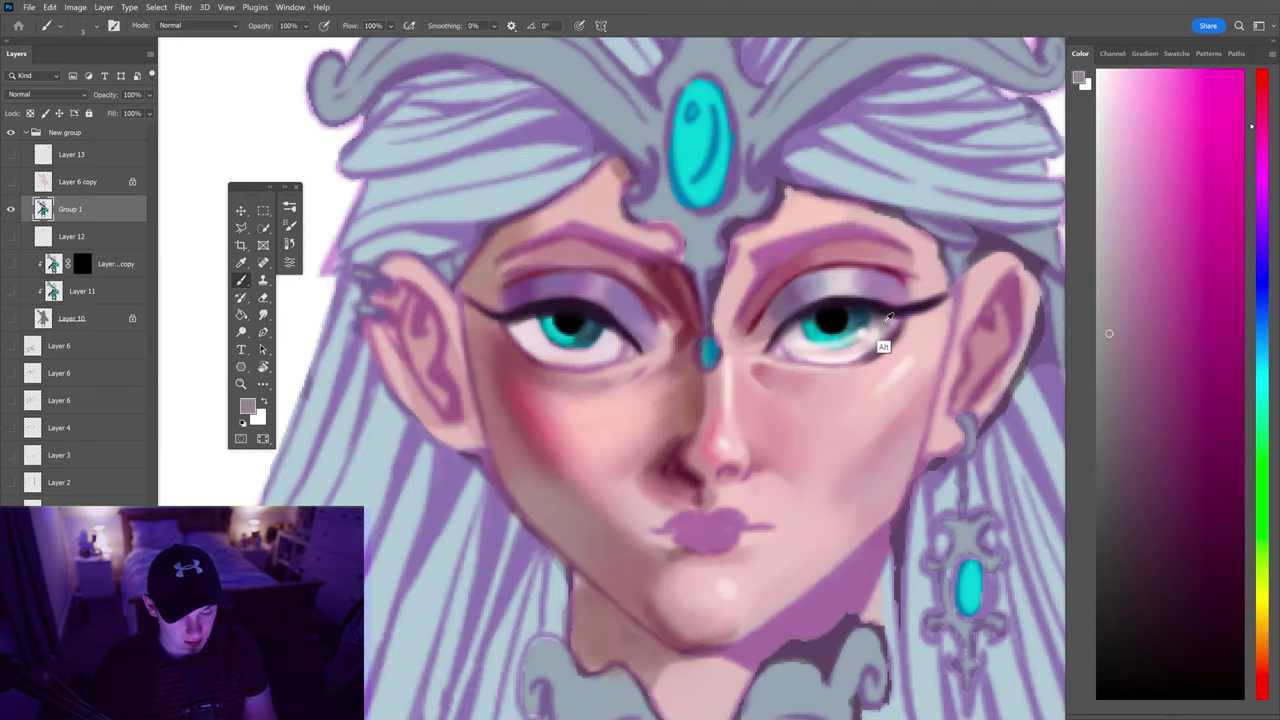
pyautogui.scroll(-1, 887, 318)
pyautogui.scroll(1, 604, 320)
pyautogui.keyDown('alt'); pyautogui.click(604, 337); pyautogui.keyUp('alt')
pyautogui.scroll(-3, 704, 290)
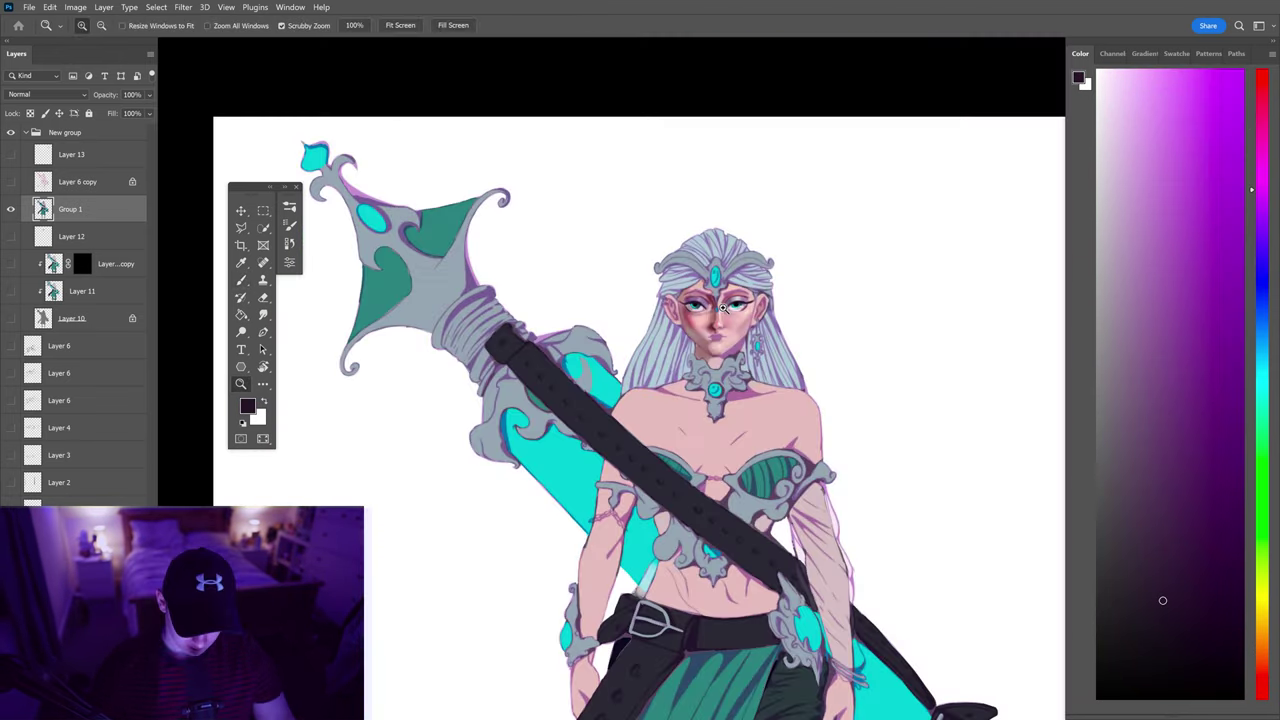
pyautogui.scroll(3, 702, 290)
pyautogui.keyDown('alt'); pyautogui.click(718, 340); pyautogui.keyUp('alt')
pyautogui.scroll(-3, 720, 330)
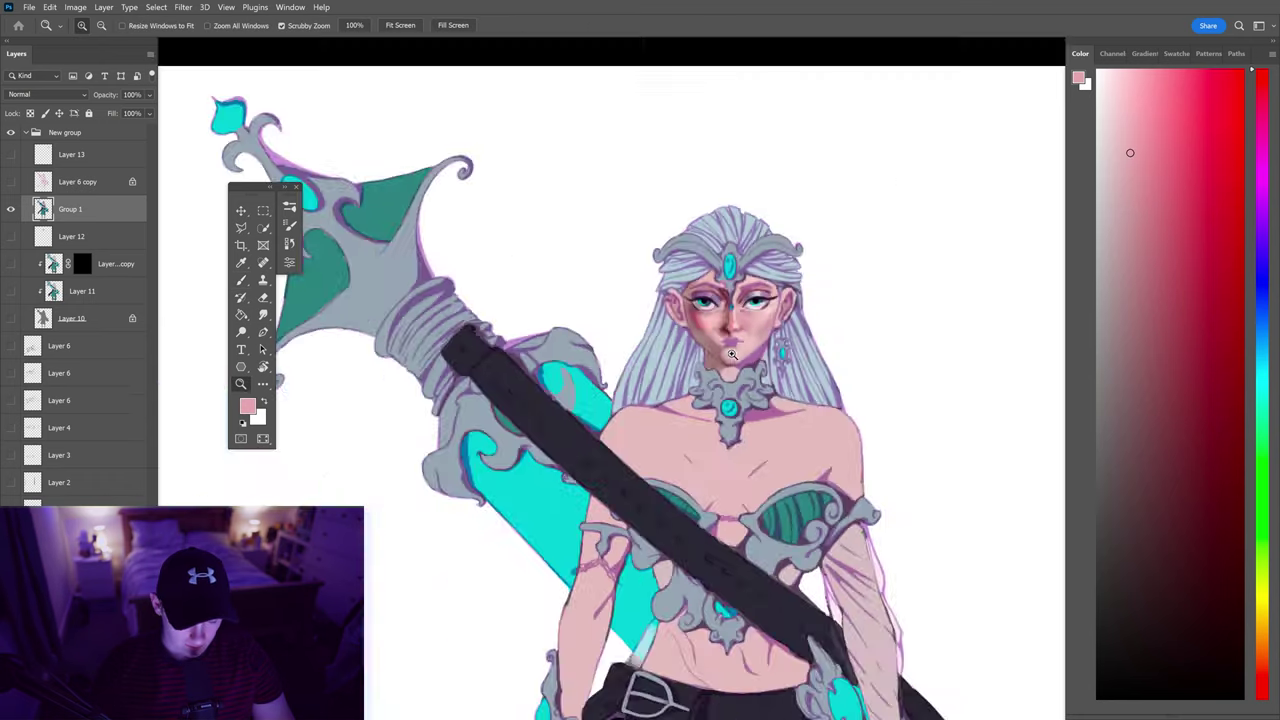
pyautogui.scroll(4, 742, 275)
pyautogui.keyDown('alt'); pyautogui.click(766, 218); pyautogui.keyUp('alt')
pyautogui.keyDown('alt'); pyautogui.click(760, 342); pyautogui.keyUp('alt')
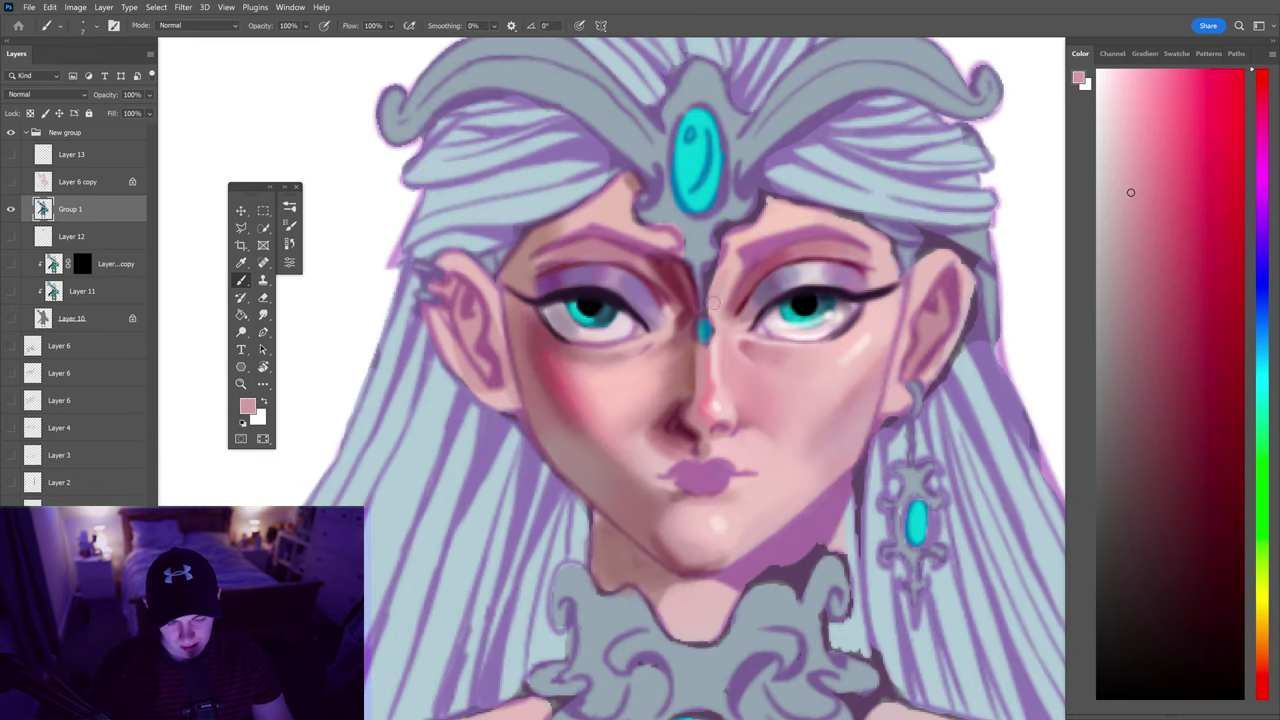
pyautogui.scroll(1, 718, 272)
pyautogui.scroll(-3, 720, 280)
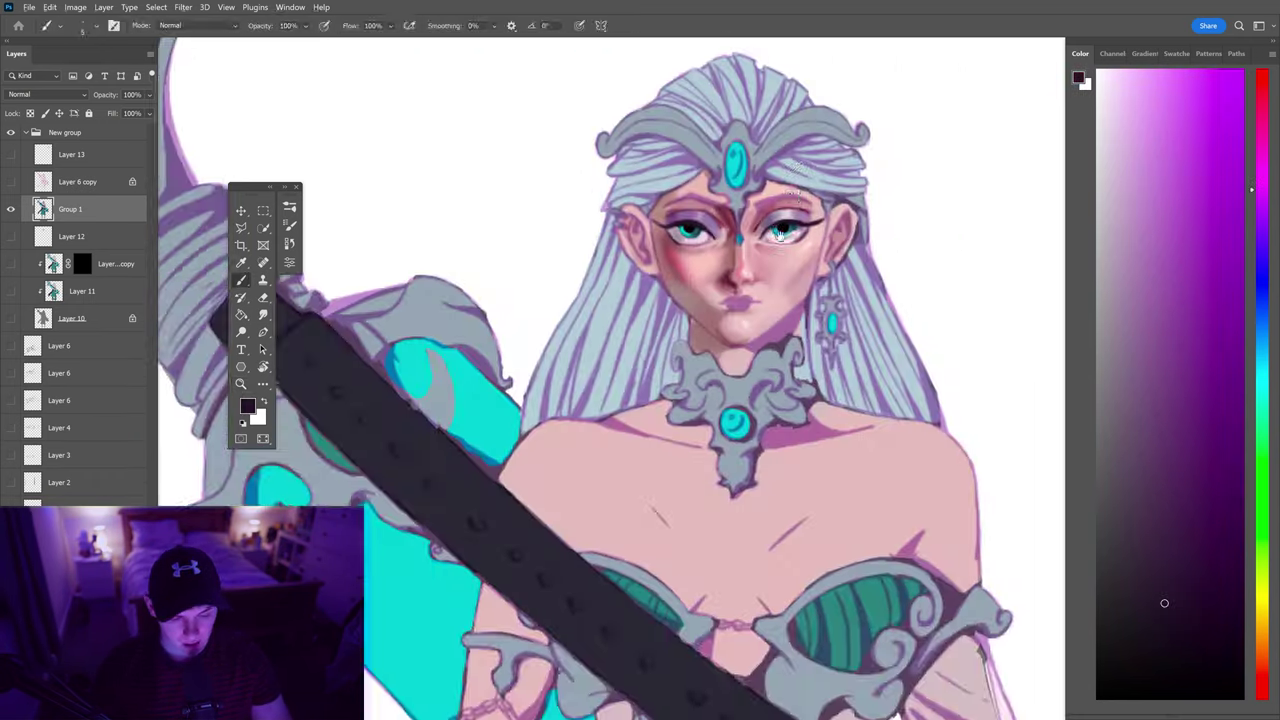
pyautogui.scroll(4, 720, 280)
pyautogui.keyDown('alt'); pyautogui.click(730, 250); pyautogui.keyUp('alt')
# Paint light blue strokes over the right and left brows
pyautogui.moveTo(686, 296); pyautogui.dragTo(784, 262)
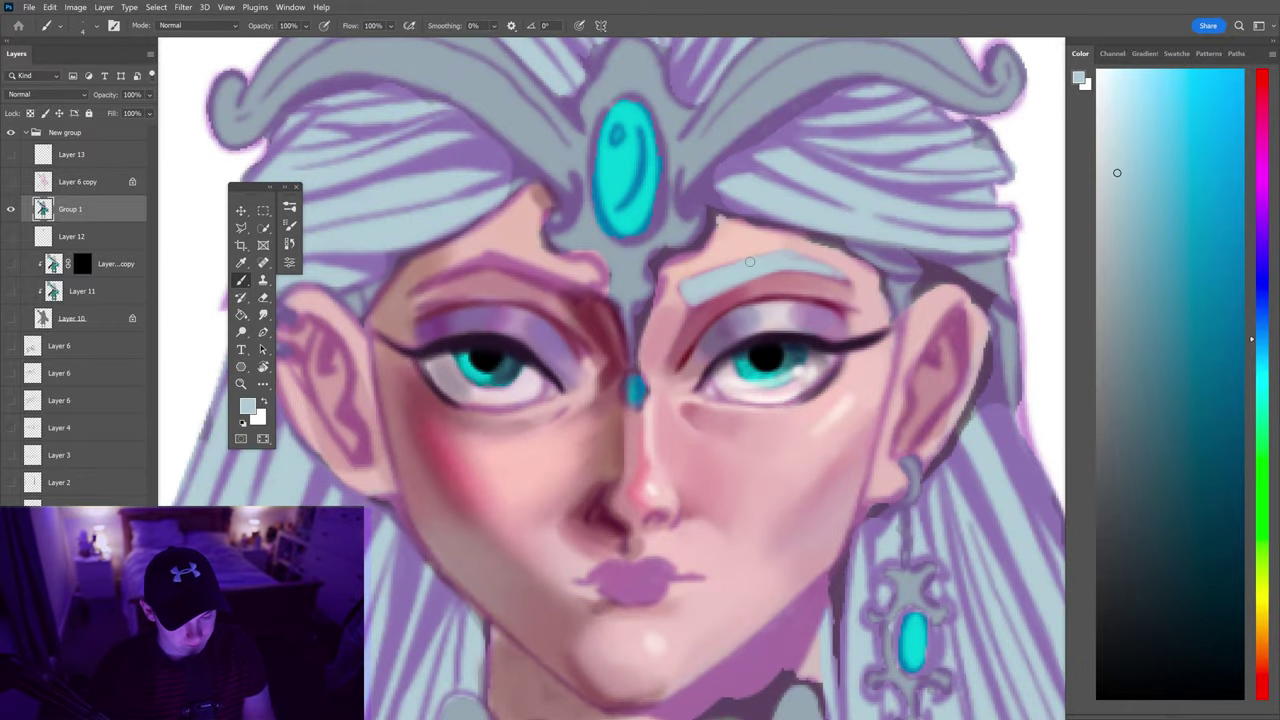
pyautogui.scroll(1, 338, 270)
pyautogui.moveTo(690, 275)
pyautogui.mouseDown()
pyautogui.moveTo(520, 272)
pyautogui.moveTo(458, 292)
pyautogui.mouseUp()
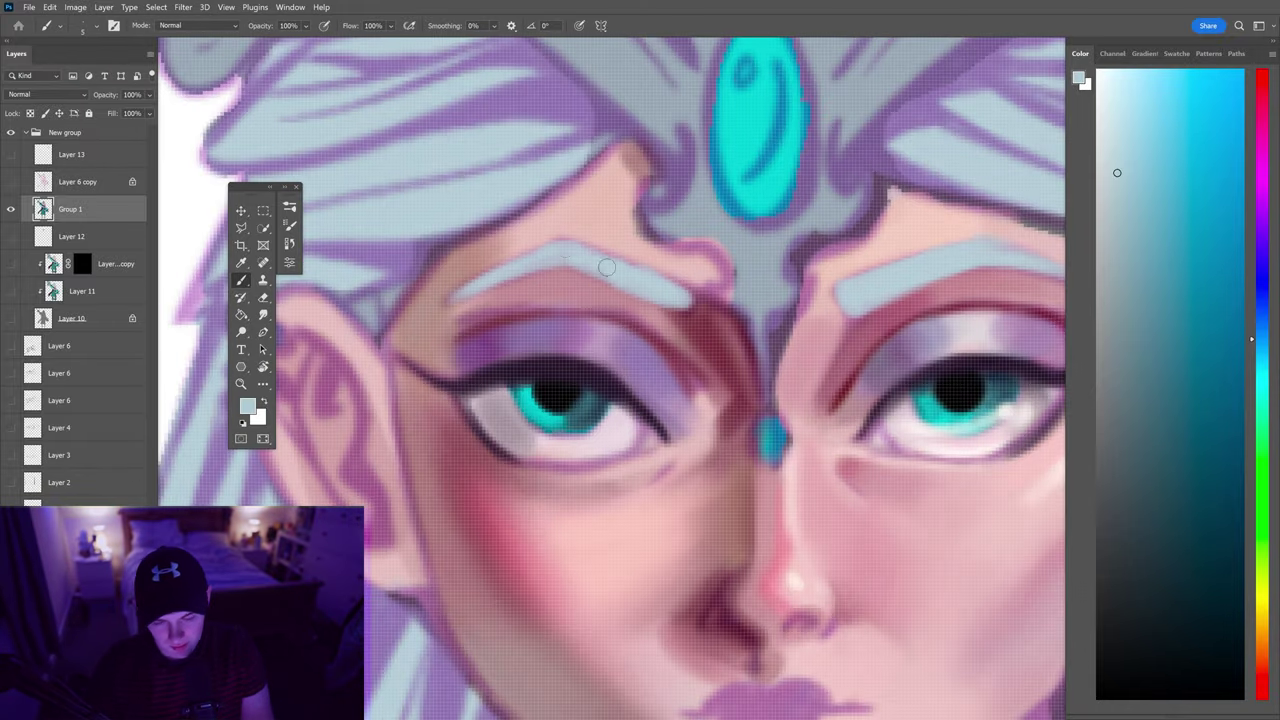
pyautogui.scroll(-3, 533, 257)
pyautogui.scroll(2, 533, 257)
# Sample cyan from the gem and dark teal from the eye and iris
pyautogui.keyDown('alt'); pyautogui.click(700, 230); pyautogui.keyUp('alt')
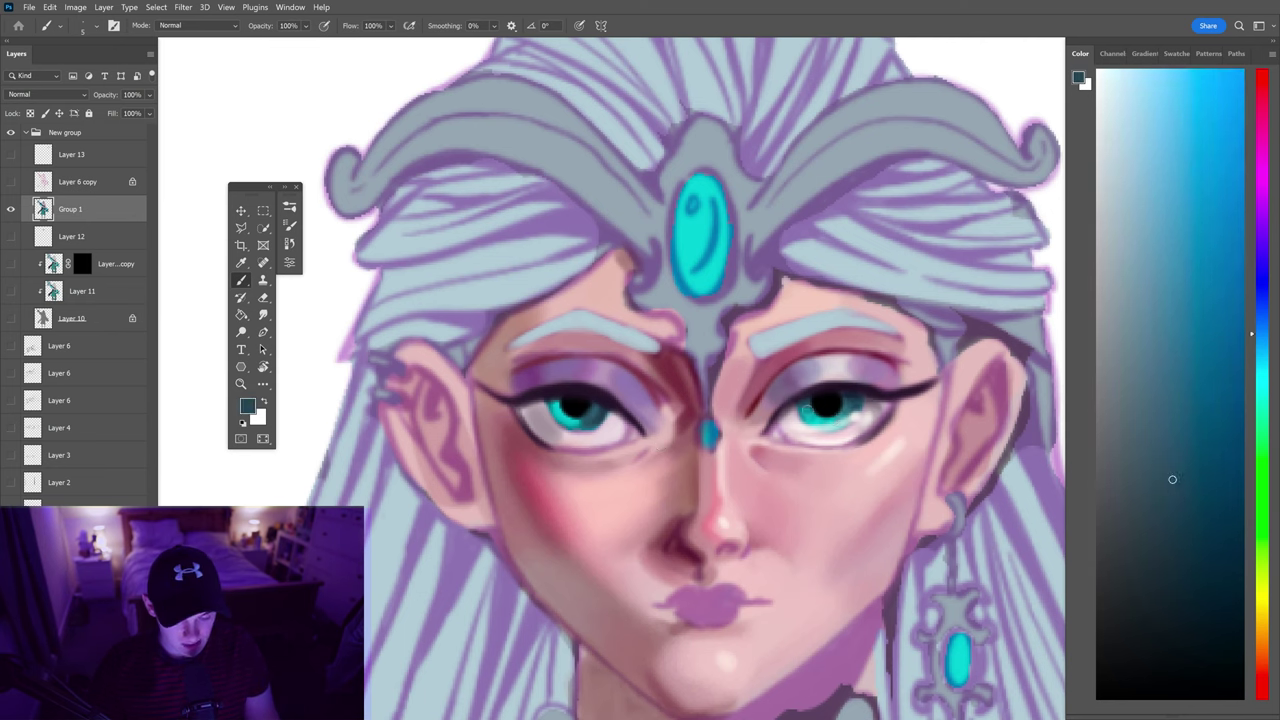
pyautogui.keyDown('alt'); pyautogui.click(560, 410); pyautogui.keyUp('alt')
pyautogui.keyDown('alt'); pyautogui.click(600, 423); pyautogui.keyUp('alt')
pyautogui.keyDown('alt'); pyautogui.click(555, 409); pyautogui.keyUp('alt')
pyautogui.scroll(-3, 600, 430)
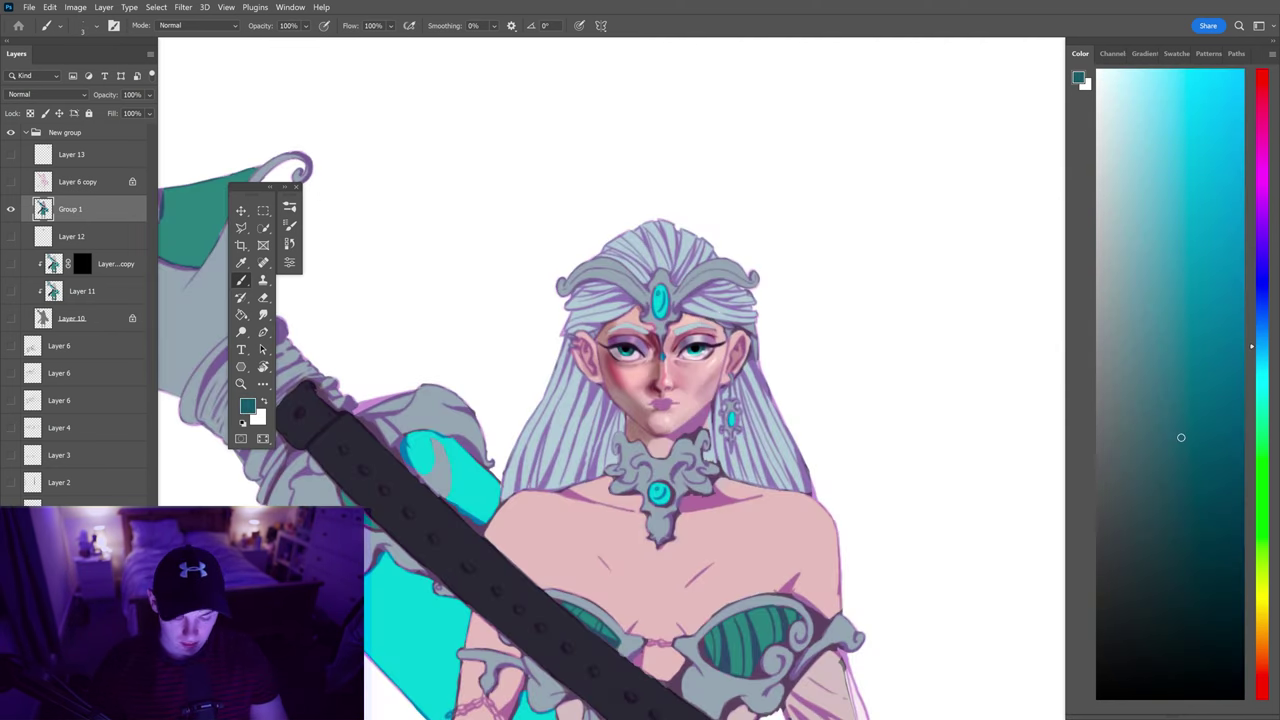
pyautogui.scroll(3, 640, 440)
pyautogui.scroll(-3, 859, 175)
# Sample pink, salmon and paler pink skin tones around the nose
pyautogui.keyDown('alt'); pyautogui.click(697, 336); pyautogui.keyUp('alt')
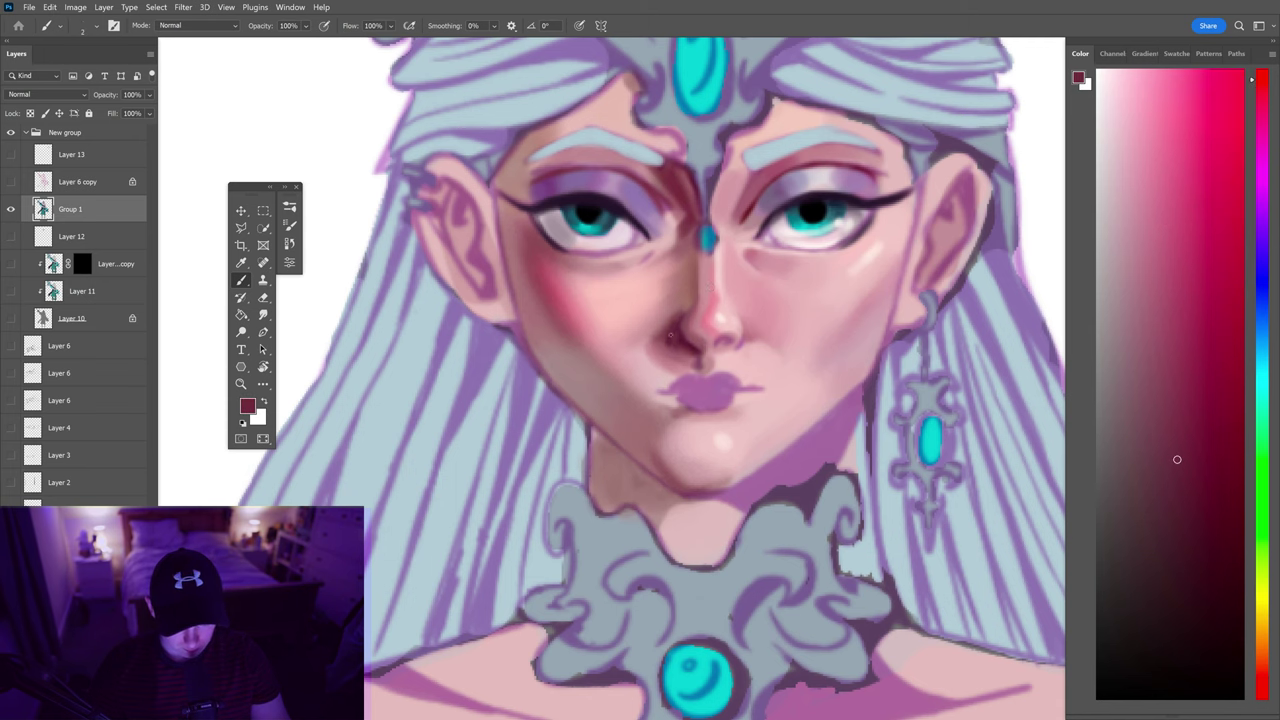
pyautogui.scroll(-2, 670, 335)
pyautogui.keyDown('alt'); pyautogui.click(708, 309); pyautogui.keyUp('alt')
pyautogui.scroll(1, 740, 270)
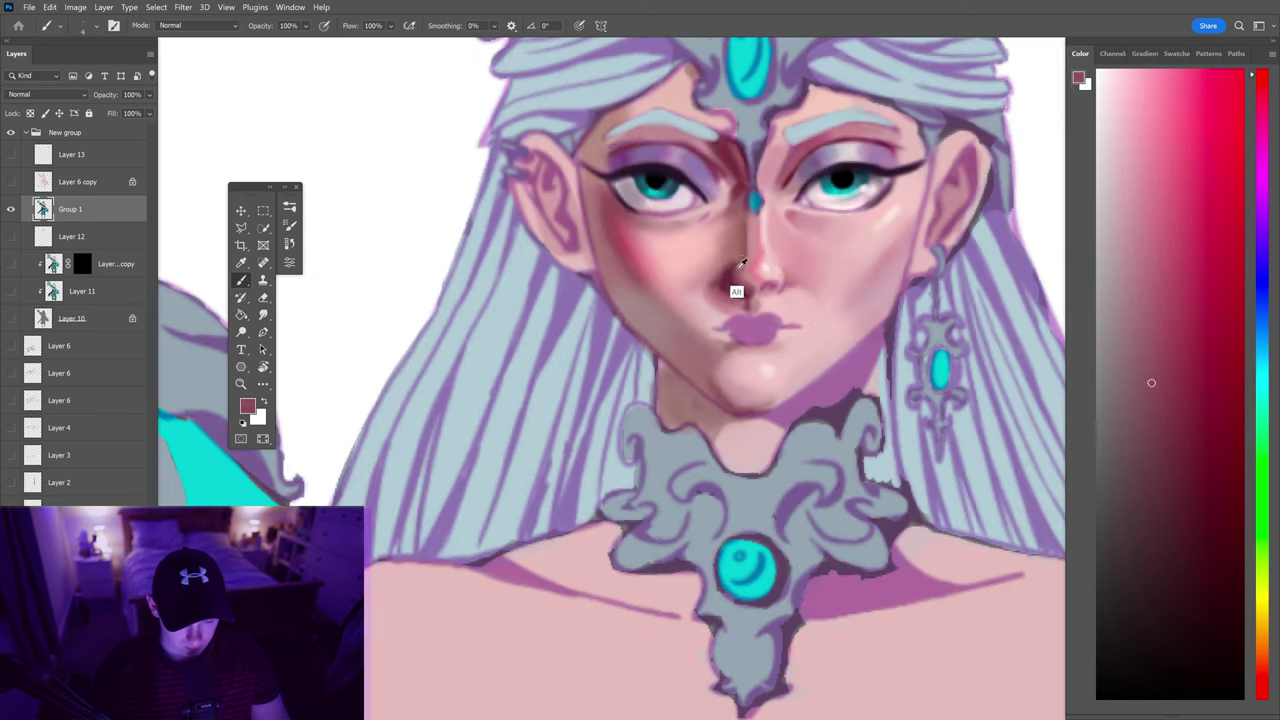
pyautogui.keyDown('alt'); pyautogui.click(730, 240); pyautogui.keyUp('alt')
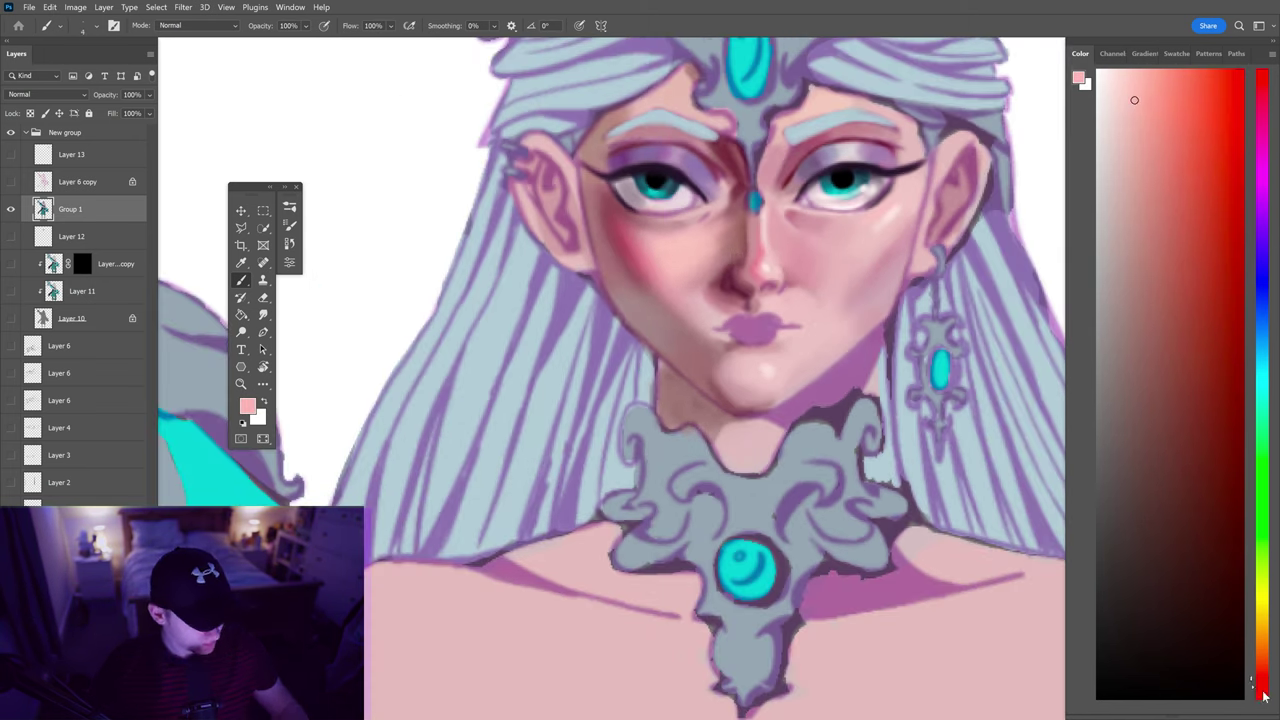
pyautogui.keyDown('alt'); pyautogui.click(720, 235); pyautogui.keyUp('alt')
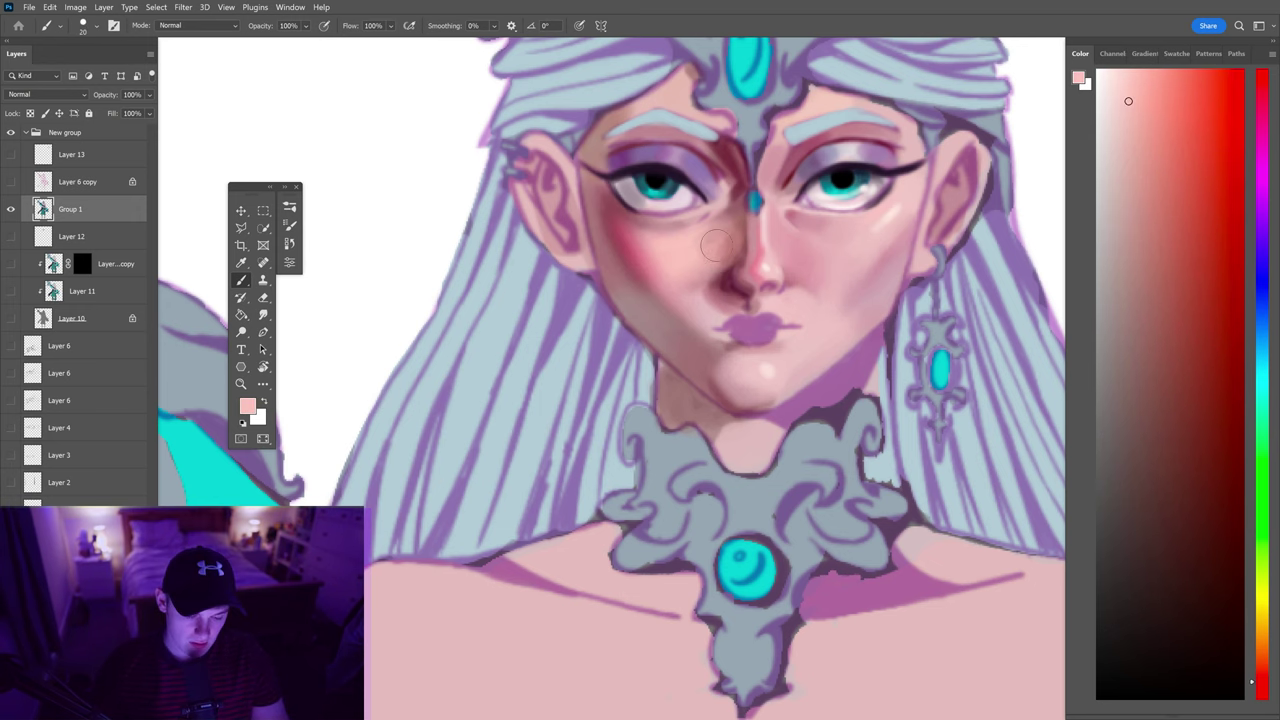
pyautogui.keyDown('alt'); pyautogui.click(677, 267); pyautogui.keyUp('alt')
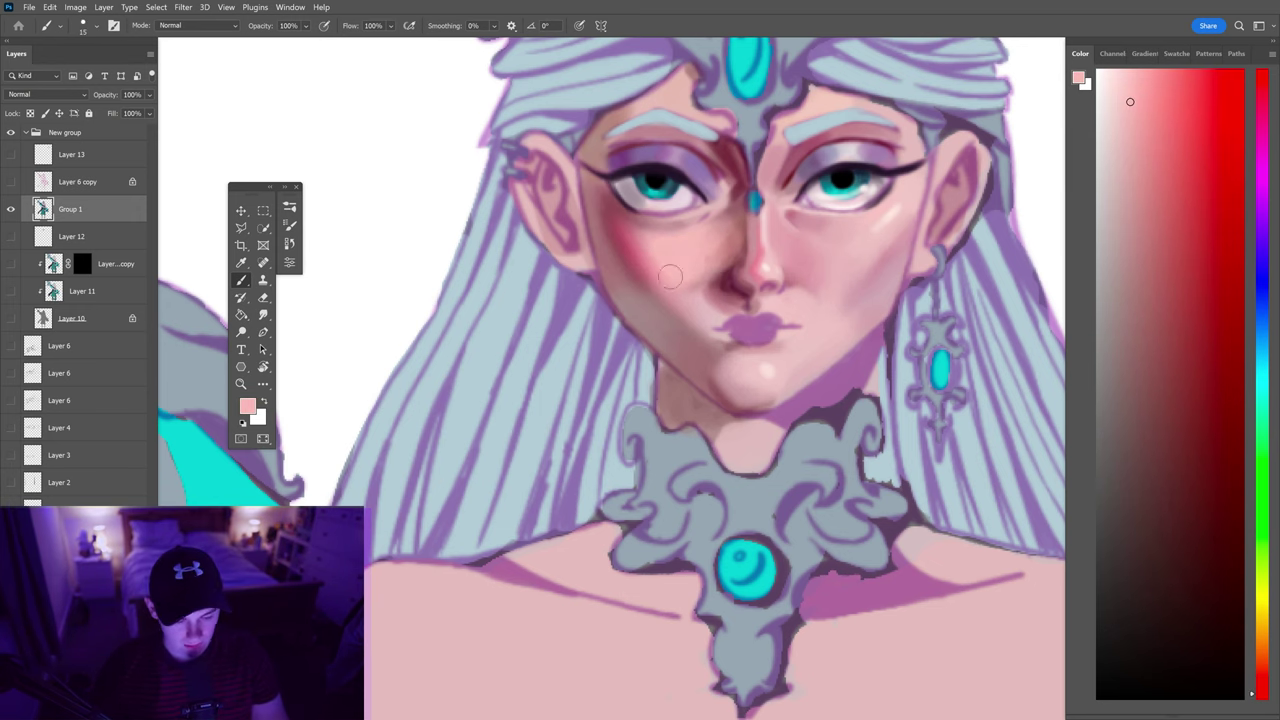
pyautogui.scroll(-5, 670, 277)
# Blend the face shading with the Mixer Brush, then return to the regular Brush
pyautogui.hotkey('shift', 'b')
pyautogui.scroll(4, 694, 304)
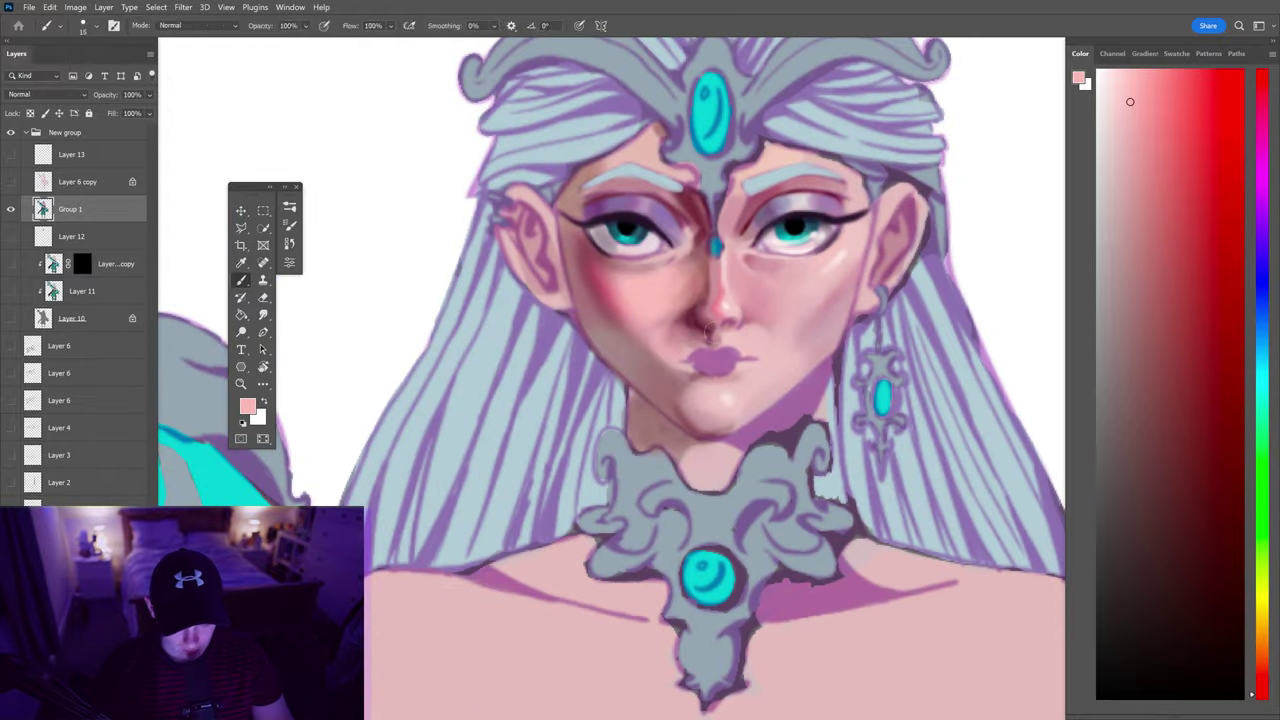
pyautogui.scroll(-4, 559, 302)
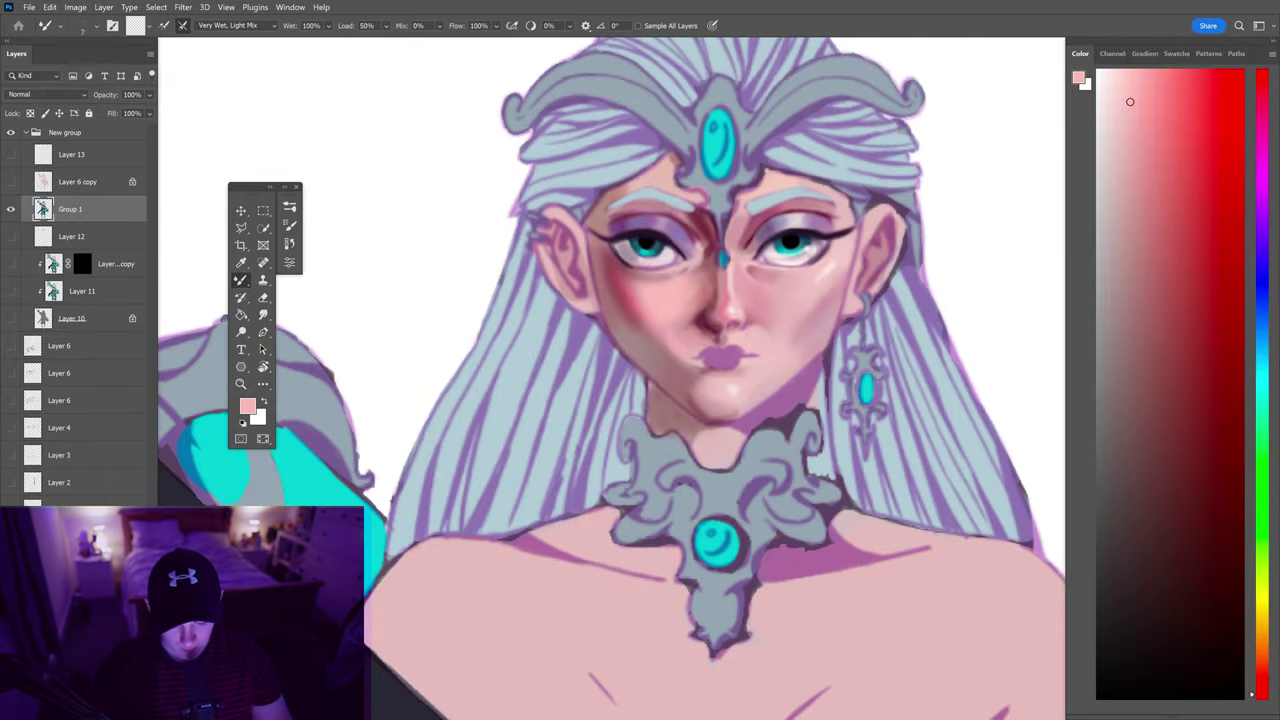
pyautogui.scroll(-2, 730, 300)
pyautogui.scroll(-2, 740, 360)
pyautogui.scroll(4, 740, 360)
pyautogui.hotkey('shift', 'b')
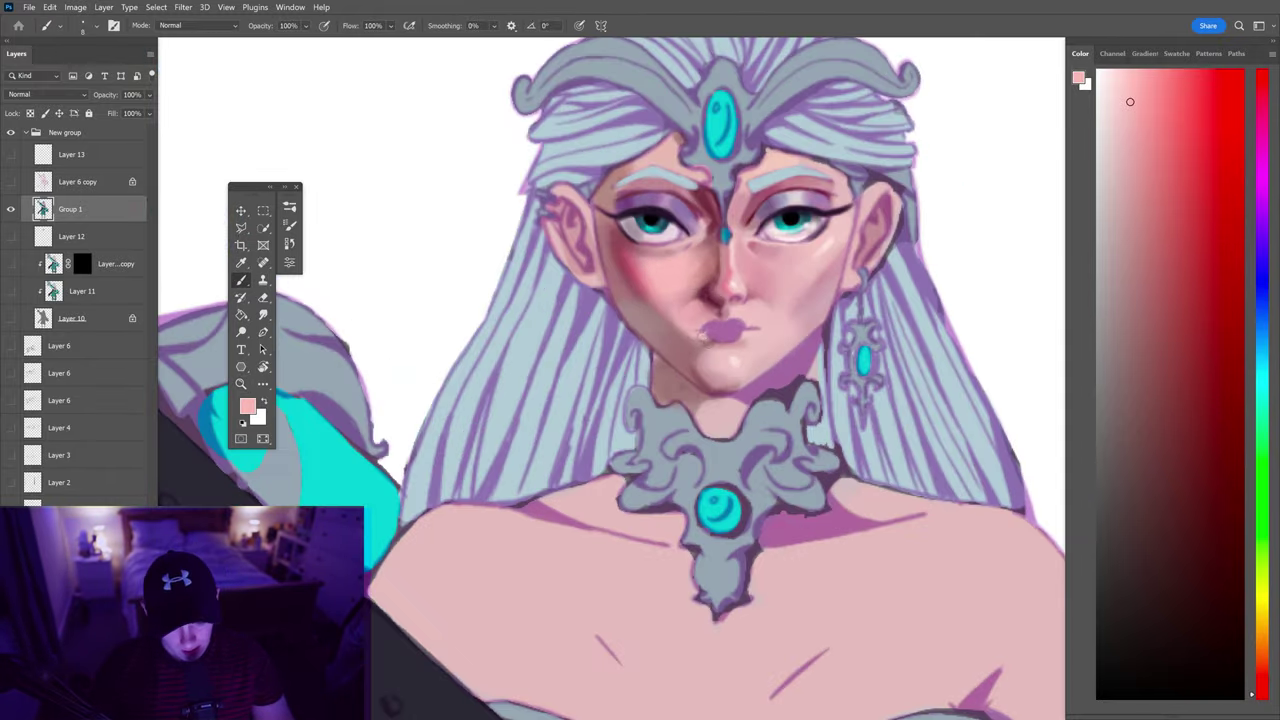
pyautogui.scroll(3, 700, 370)
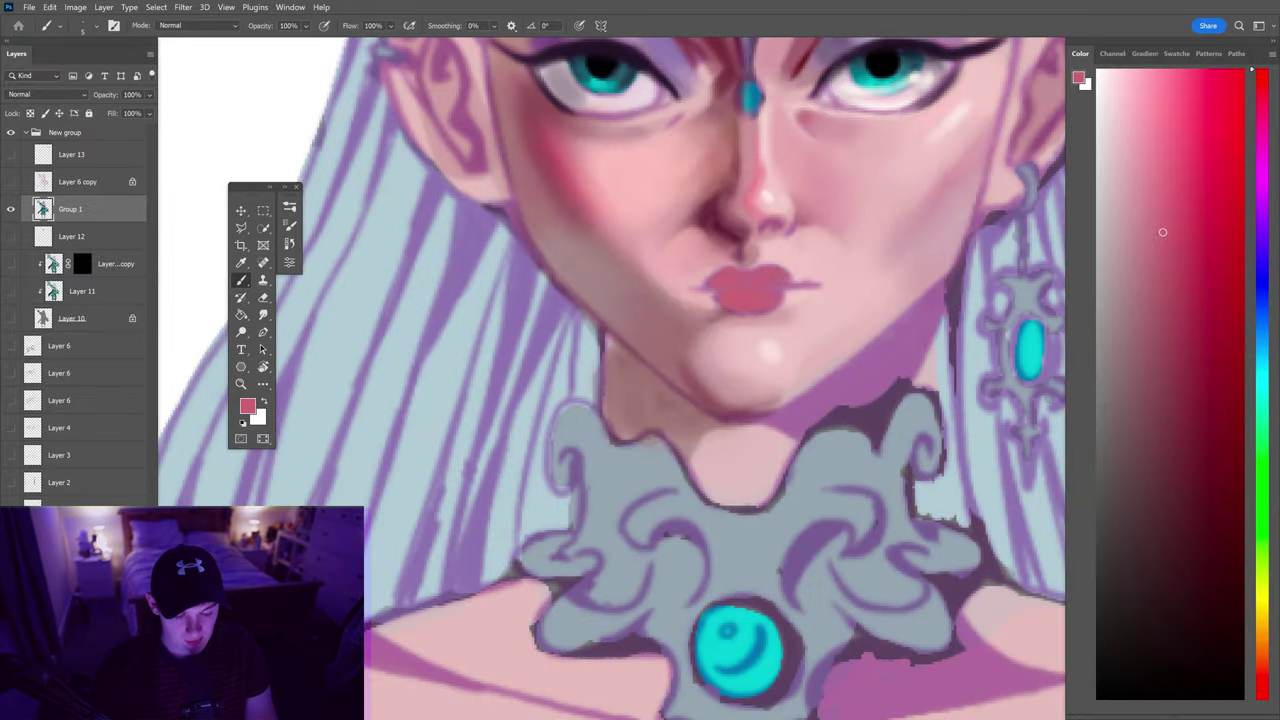
# Sample the darker lip pink and a muted face pink, blending briefly with the wet brush
pyautogui.keyDown('alt'); pyautogui.click(749, 297); pyautogui.keyUp('alt')
pyautogui.scroll(-1, 829, 306)
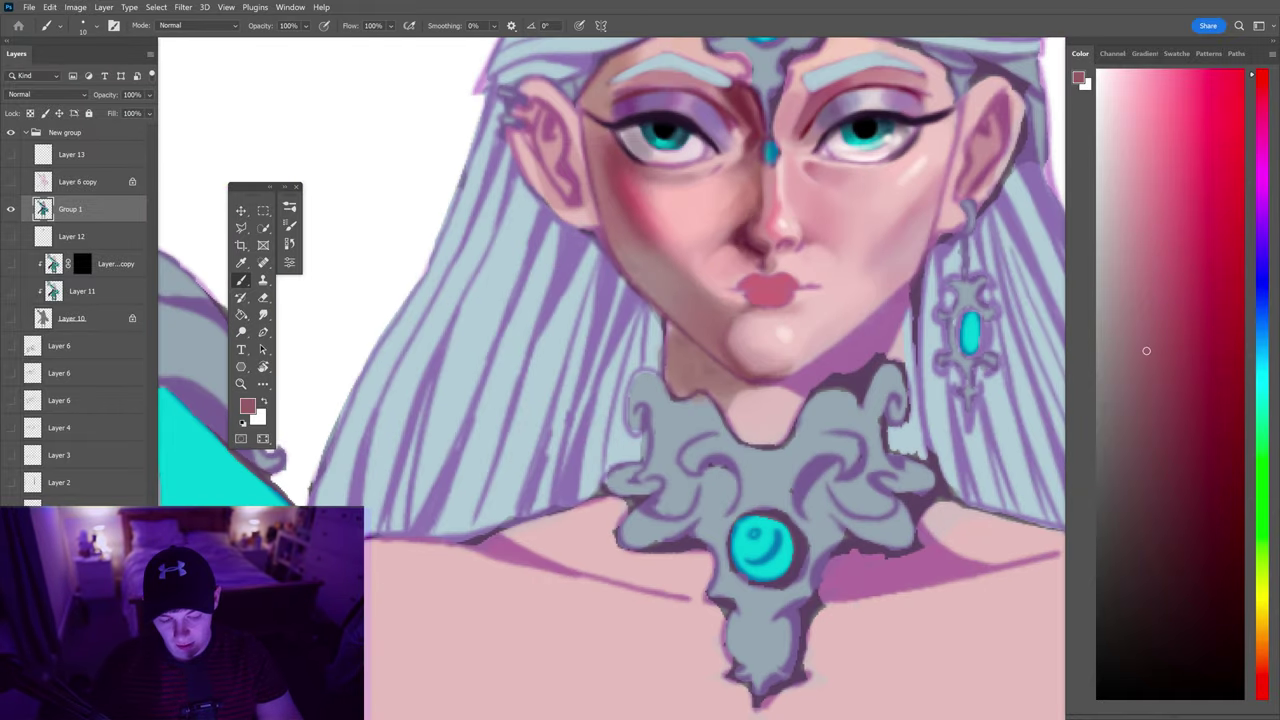
pyautogui.keyDown('alt'); pyautogui.click(700, 290); pyautogui.keyUp('alt')
pyautogui.hotkey('shift', 'b')
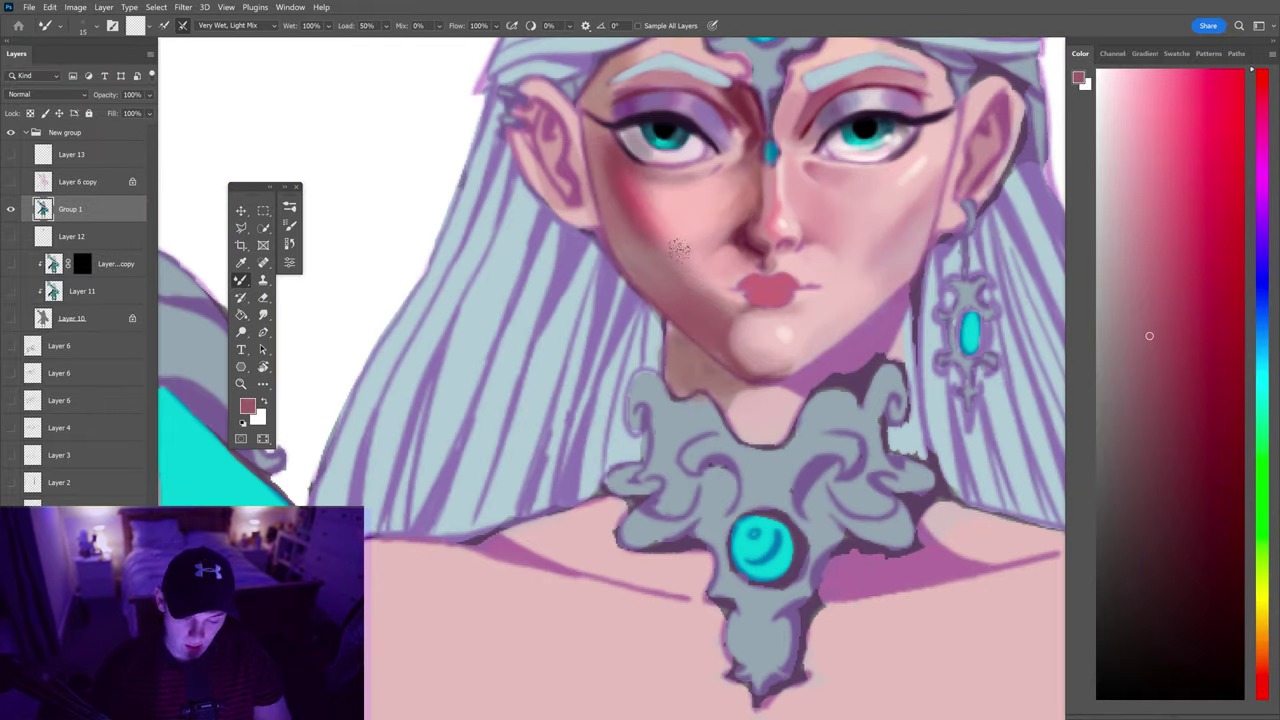
pyautogui.hotkey('shift', 'b')
pyautogui.scroll(1, 665, 254)
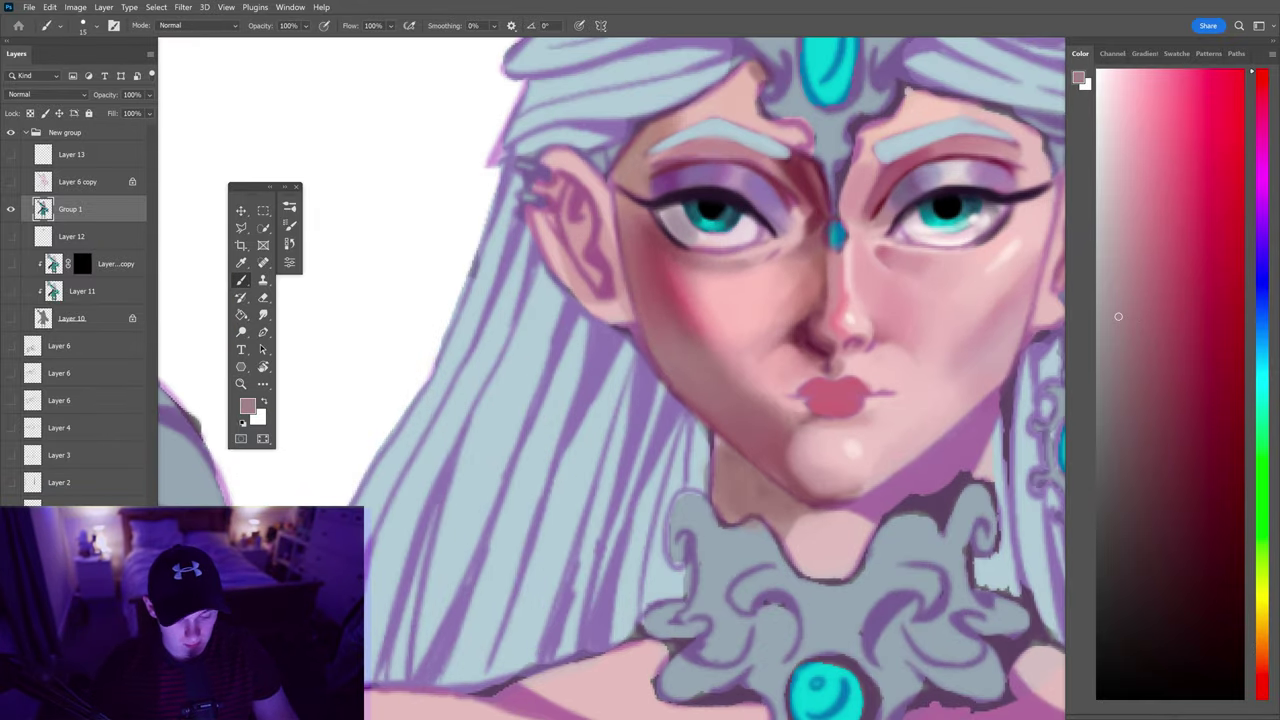
# Shift the hue toward blue, then sample purple, the lips' pink-red and a darker face red
pyautogui.click(1262, 317)
pyautogui.keyDown('alt'); pyautogui.click(670, 382); pyautogui.keyUp('alt')
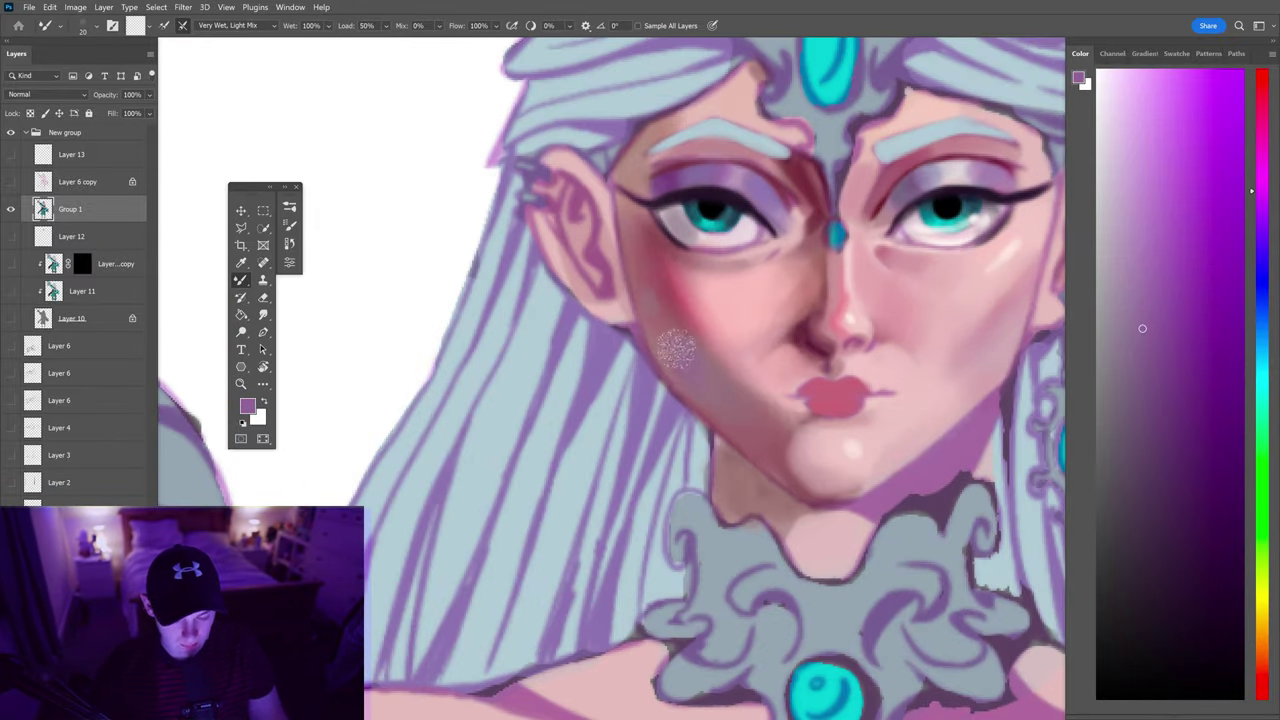
pyautogui.scroll(-3, 720, 400)
pyautogui.scroll(3, 741, 452)
pyautogui.keyDown('alt'); pyautogui.click(800, 425); pyautogui.keyUp('alt')
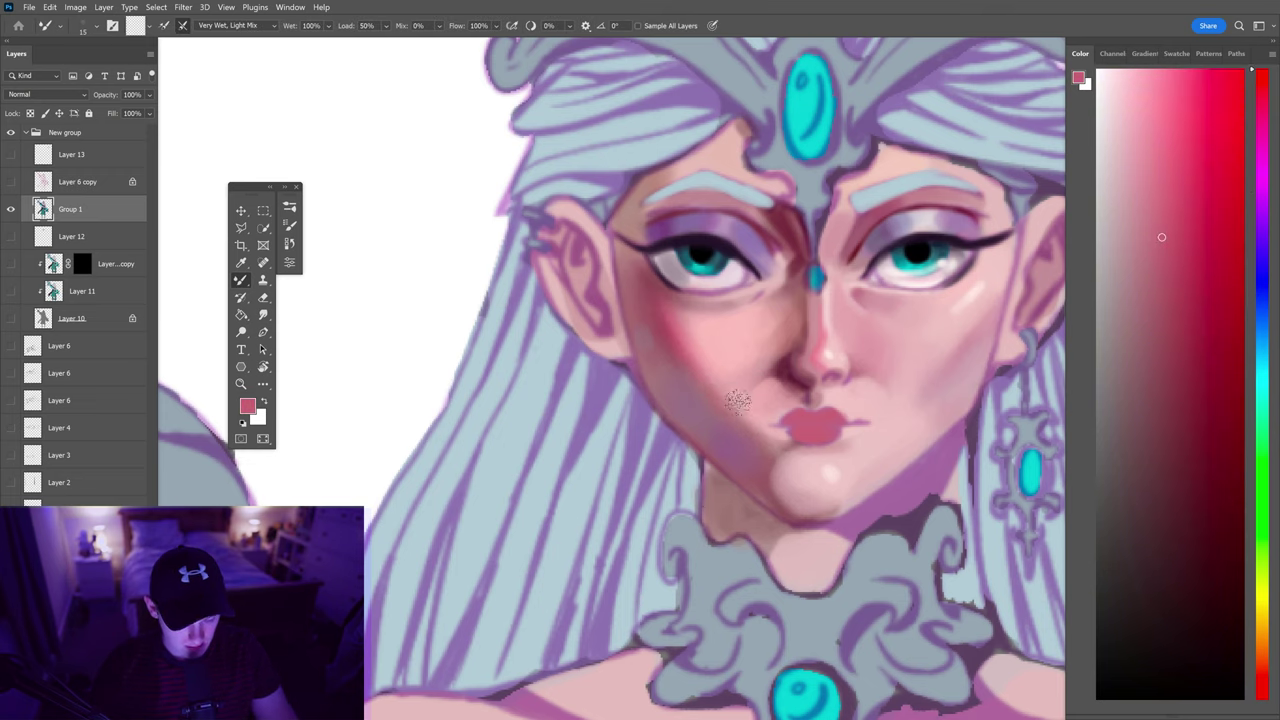
pyautogui.scroll(-2, 738, 402)
pyautogui.scroll(2, 617, 274)
pyautogui.keyDown('alt'); pyautogui.click(617, 274); pyautogui.keyUp('alt')
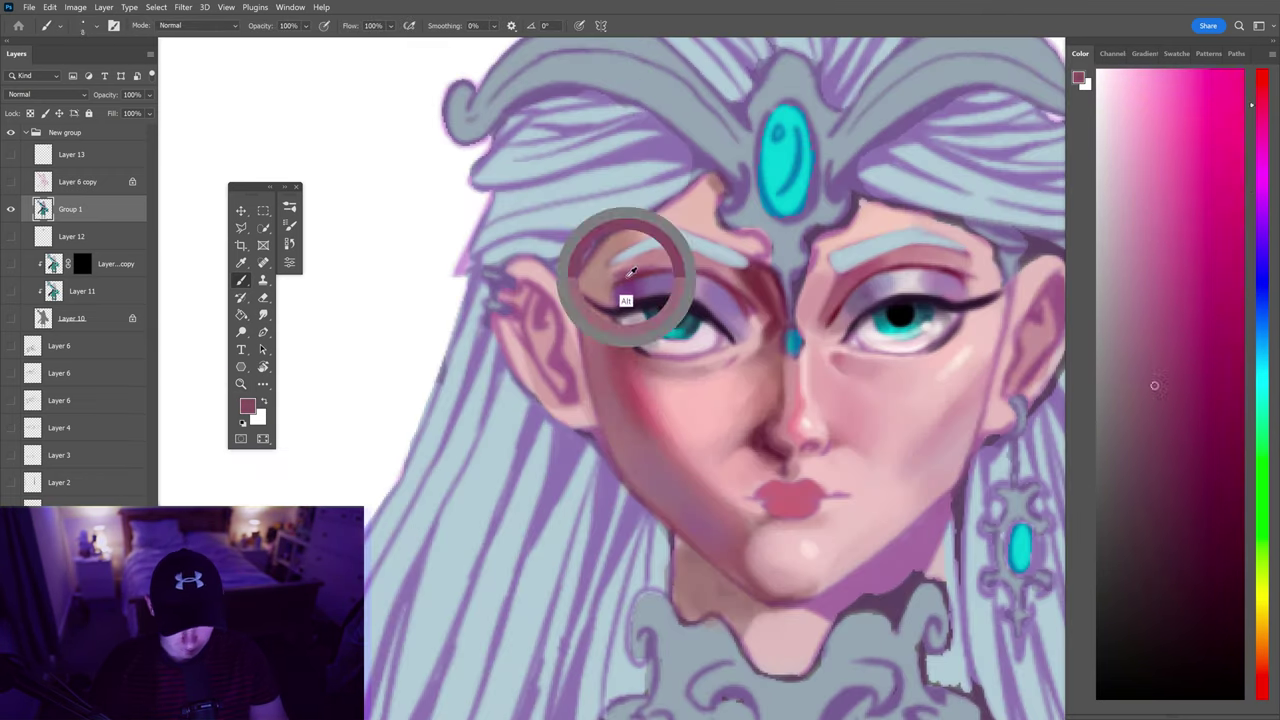
pyautogui.scroll(-3, 700, 300)
pyautogui.scroll(2, 700, 300)
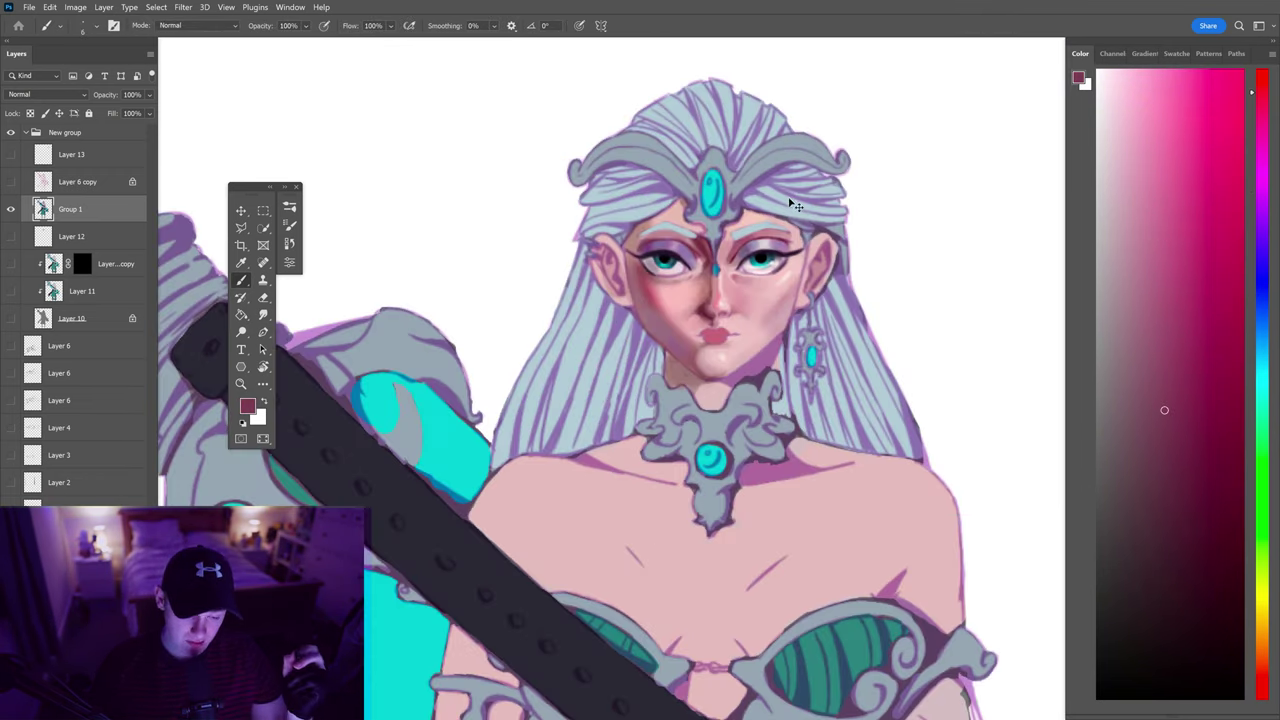
# In Liquify, tilt one eye to Eye Tilt -62 with Nose Height -2 and apply it
pyautogui.hotkey('shift', 'ctrl', 'x')
pyautogui.scroll(3, 541, 340)
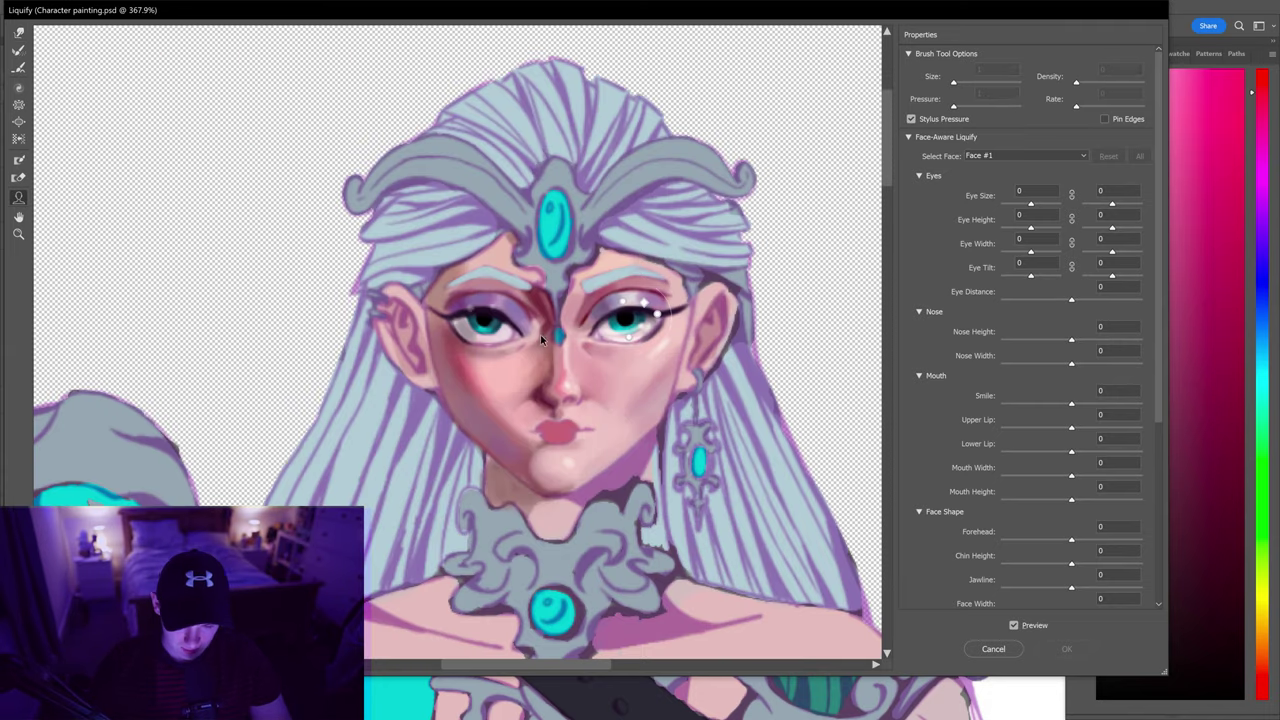
pyautogui.moveTo(660, 312); pyautogui.dragTo(645, 332)
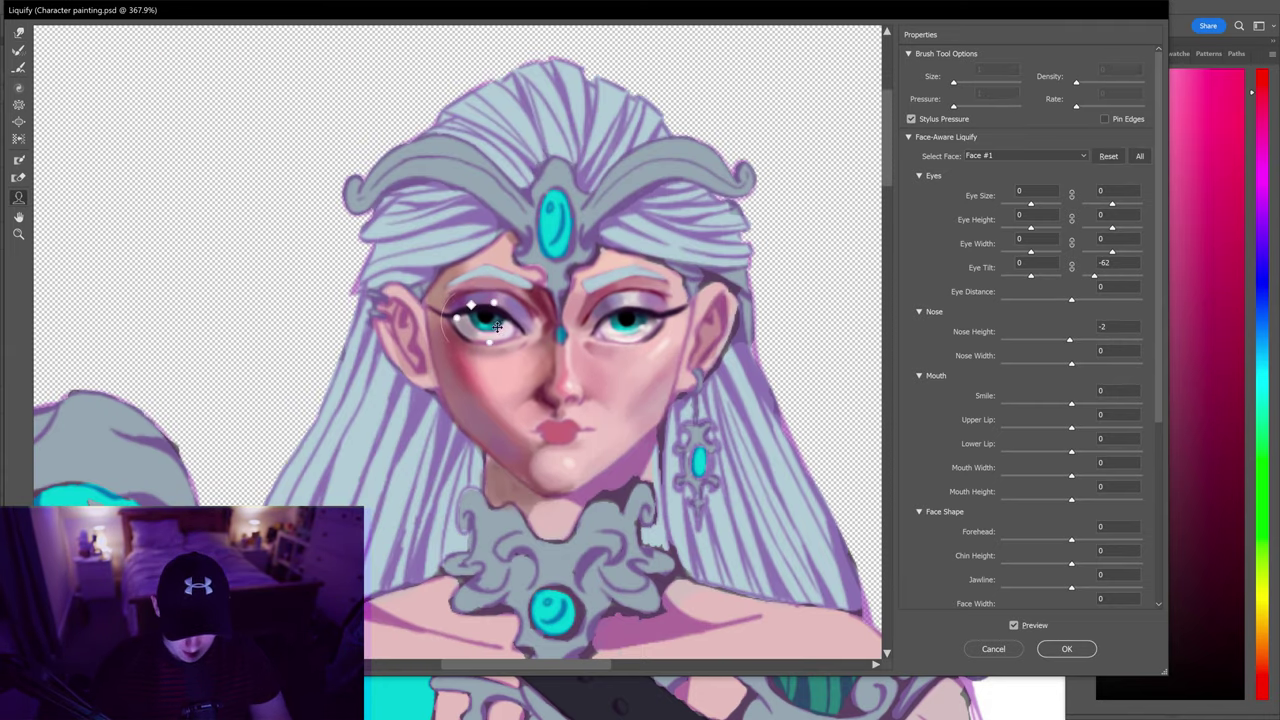
pyautogui.click(1066, 648)
pyautogui.scroll(4, 615, 323)
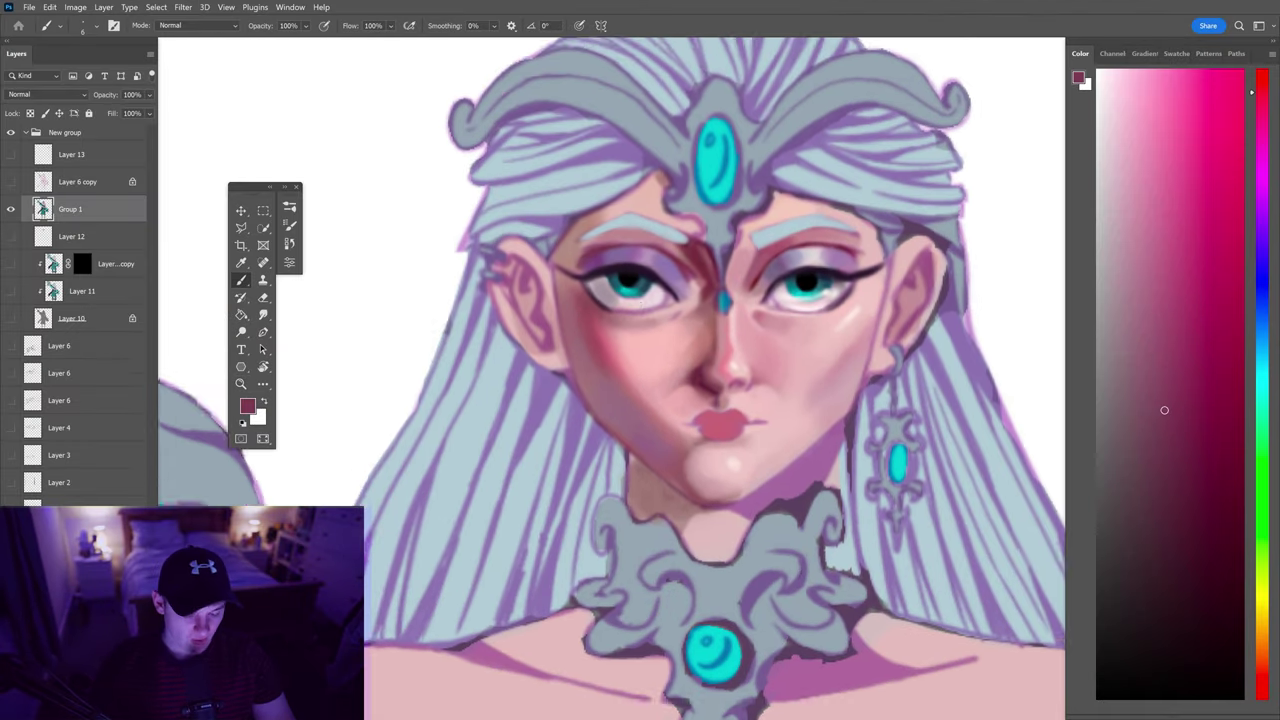
# Sample teal, black and bright cyan from the iris and choose a dark navy for iris shading
pyautogui.keyDown('alt'); pyautogui.click(615, 323); pyautogui.keyUp('alt')
pyautogui.keyDown('alt'); pyautogui.click(617, 325); pyautogui.keyUp('alt')
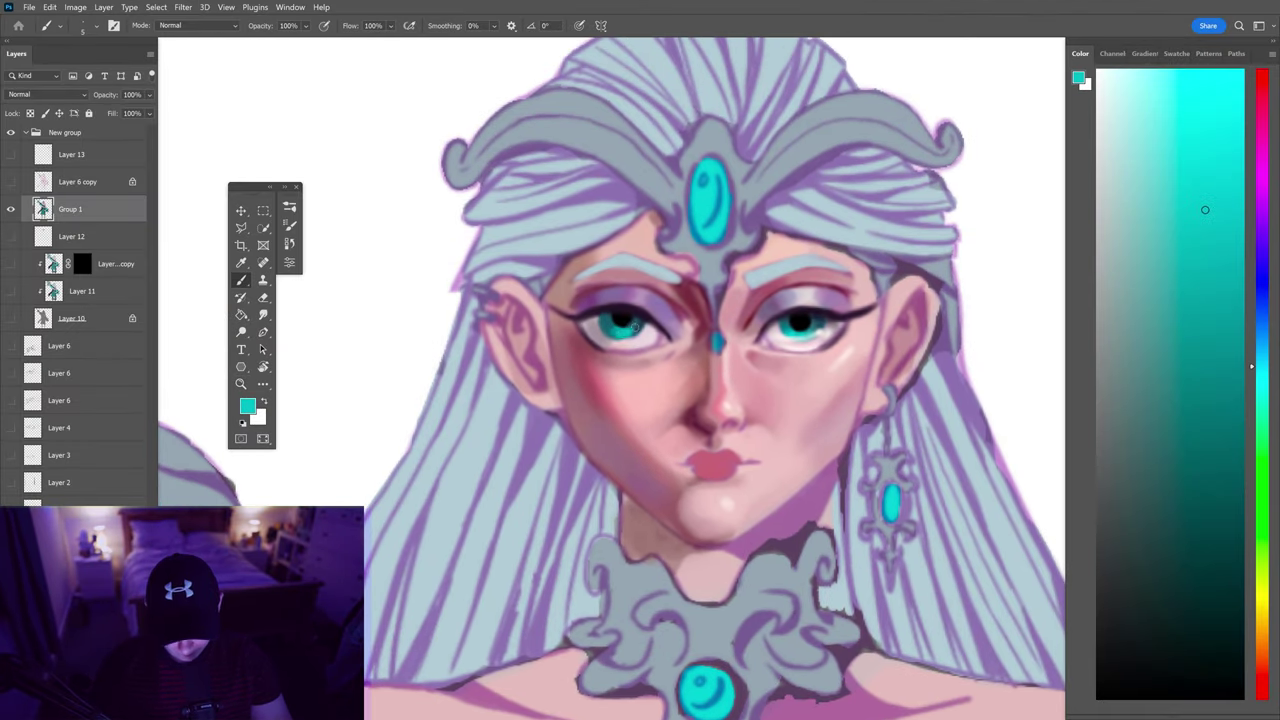
pyautogui.keyDown('alt'); pyautogui.click(625, 321); pyautogui.keyUp('alt')
pyautogui.keyDown('alt'); pyautogui.click(631, 316); pyautogui.keyUp('alt')
pyautogui.keyDown('alt'); pyautogui.click(643, 347); pyautogui.keyUp('alt')
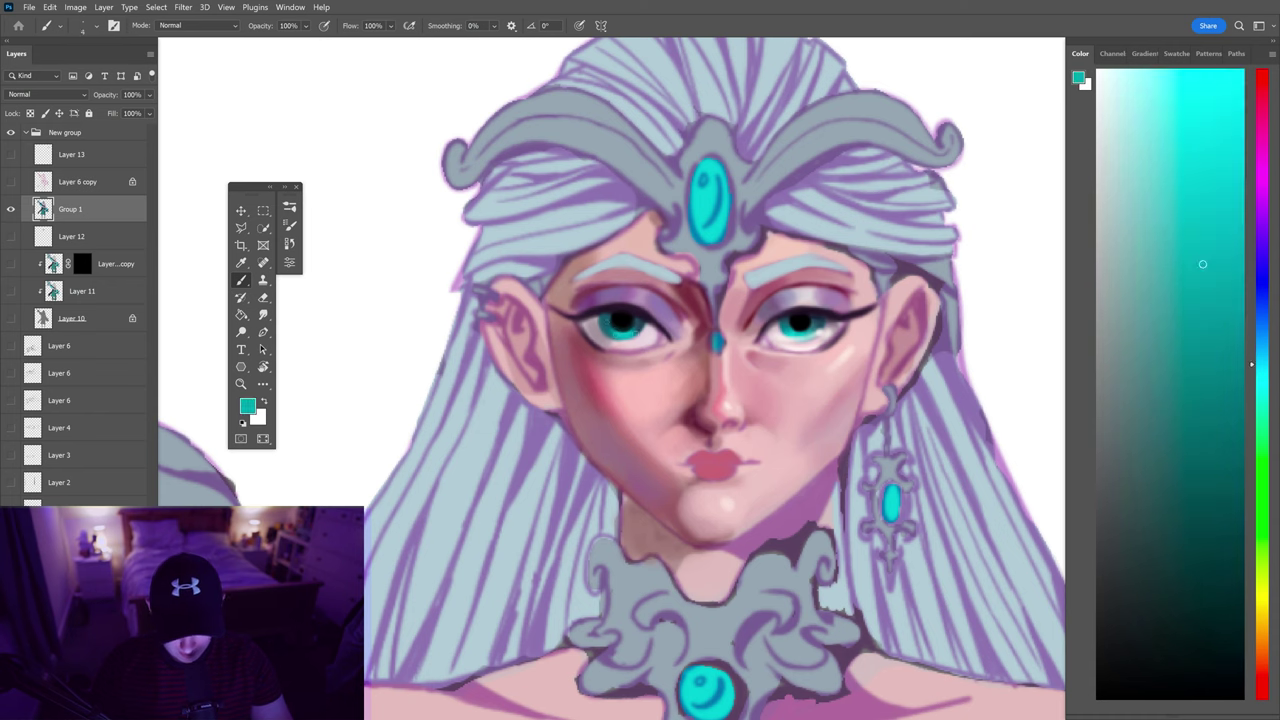
pyautogui.click(1201, 572)
pyautogui.click(1255, 288)
pyautogui.keyDown('alt'); pyautogui.click(617, 322); pyautogui.keyUp('alt')
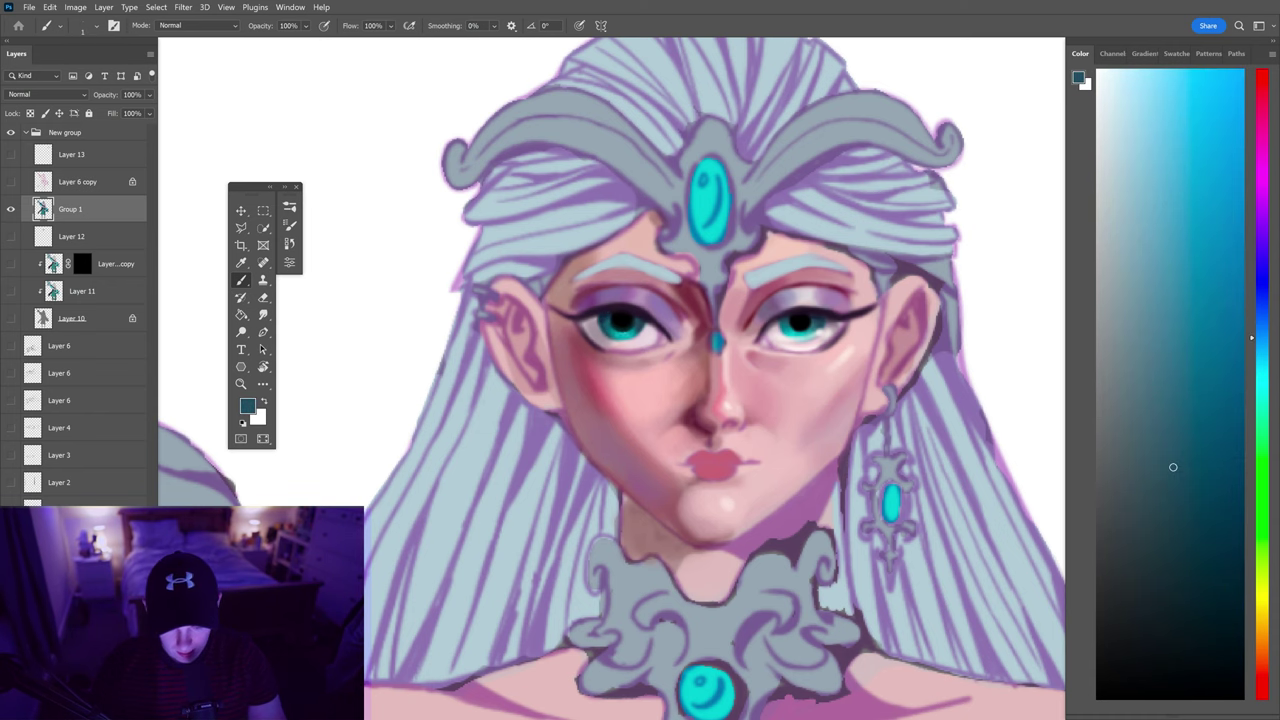
pyautogui.scroll(-3, 640, 310)
# Zoom the view and sample an eye colour and a pink face tone
pyautogui.press('z')
pyautogui.scroll(3, 643, 307)
pyautogui.keyDown('alt'); pyautogui.click(626, 366); pyautogui.keyUp('alt')
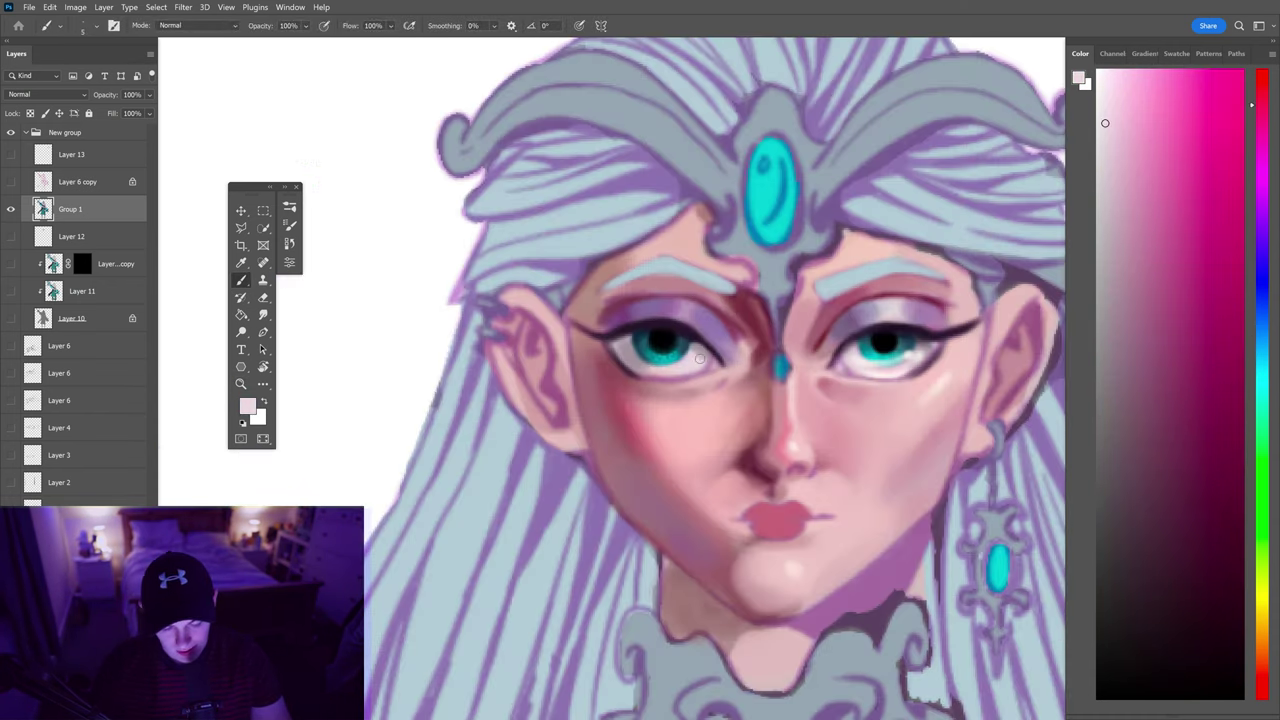
pyautogui.scroll(3, 626, 400)
pyautogui.keyDown('alt'); pyautogui.click(628, 338); pyautogui.keyUp('alt')
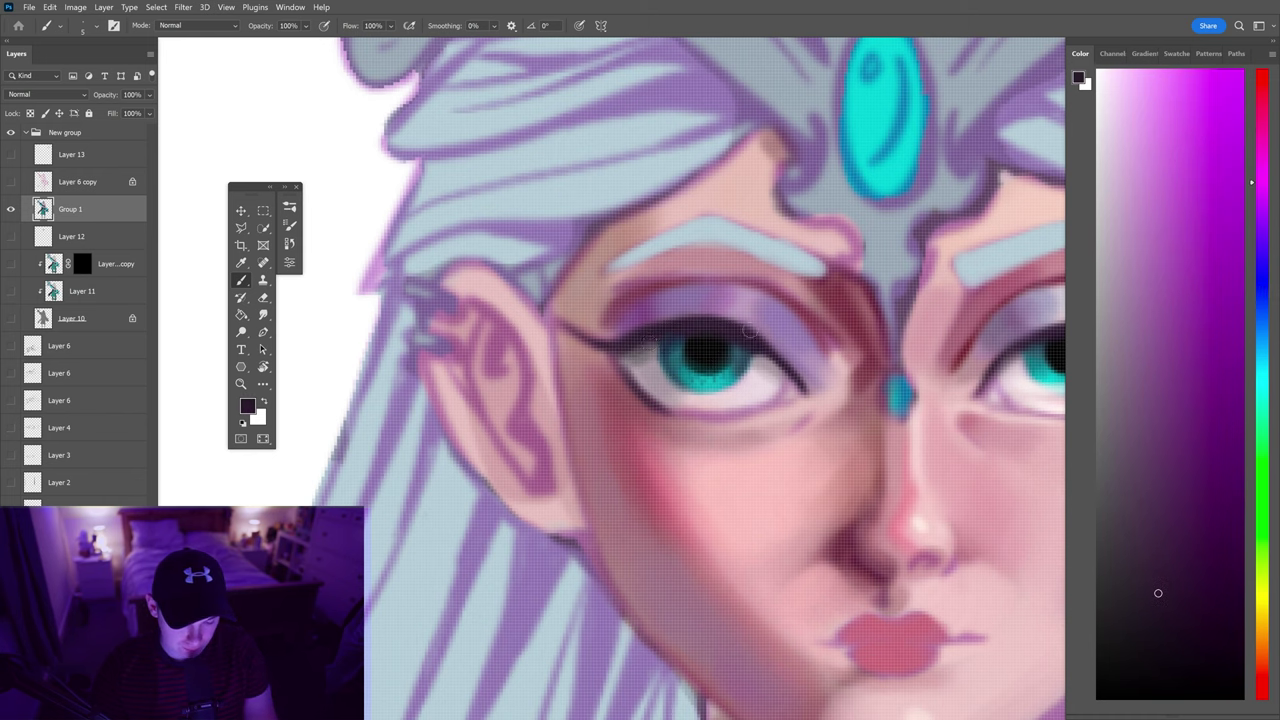
pyautogui.scroll(-4, 748, 333)
# Sample the blue-grey of the eyebrow and then pink skin from the face
pyautogui.scroll(4, 676, 357)
pyautogui.keyDown('alt'); pyautogui.click(676, 357); pyautogui.keyUp('alt')
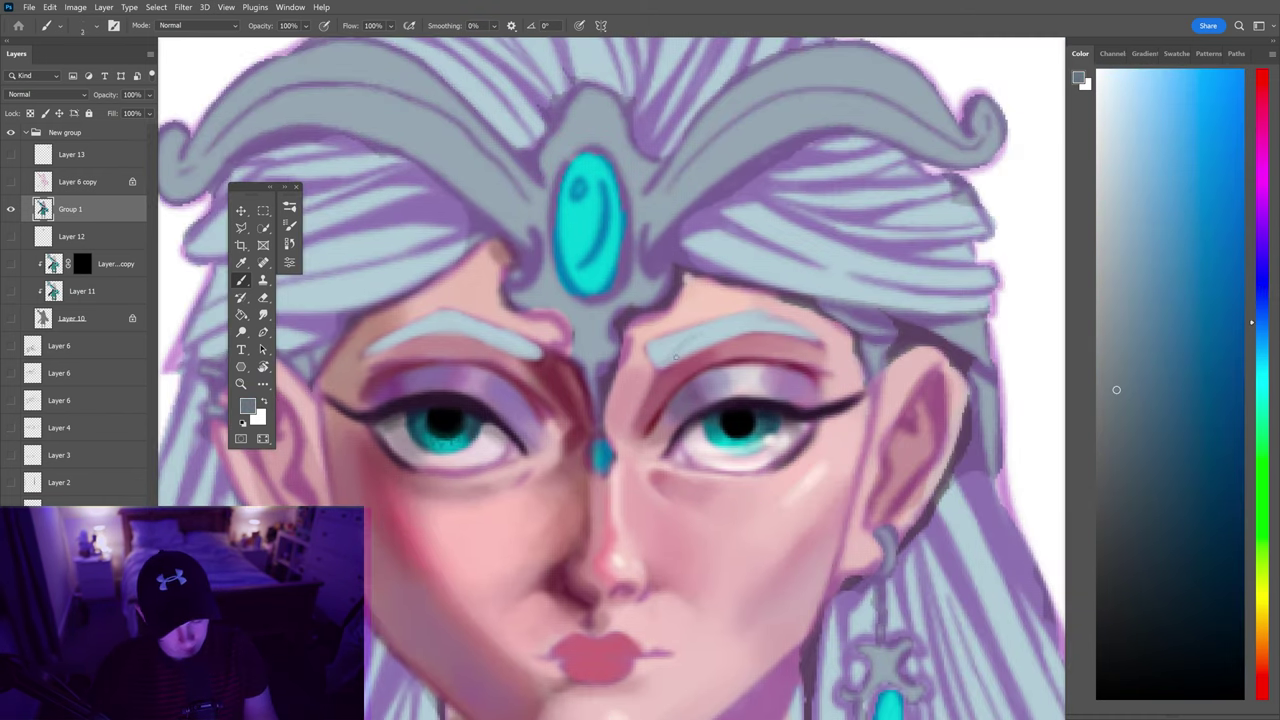
pyautogui.scroll(-4, 673, 339)
pyautogui.scroll(4, 618, 332)
pyautogui.keyDown('alt'); pyautogui.click(618, 332); pyautogui.keyUp('alt')
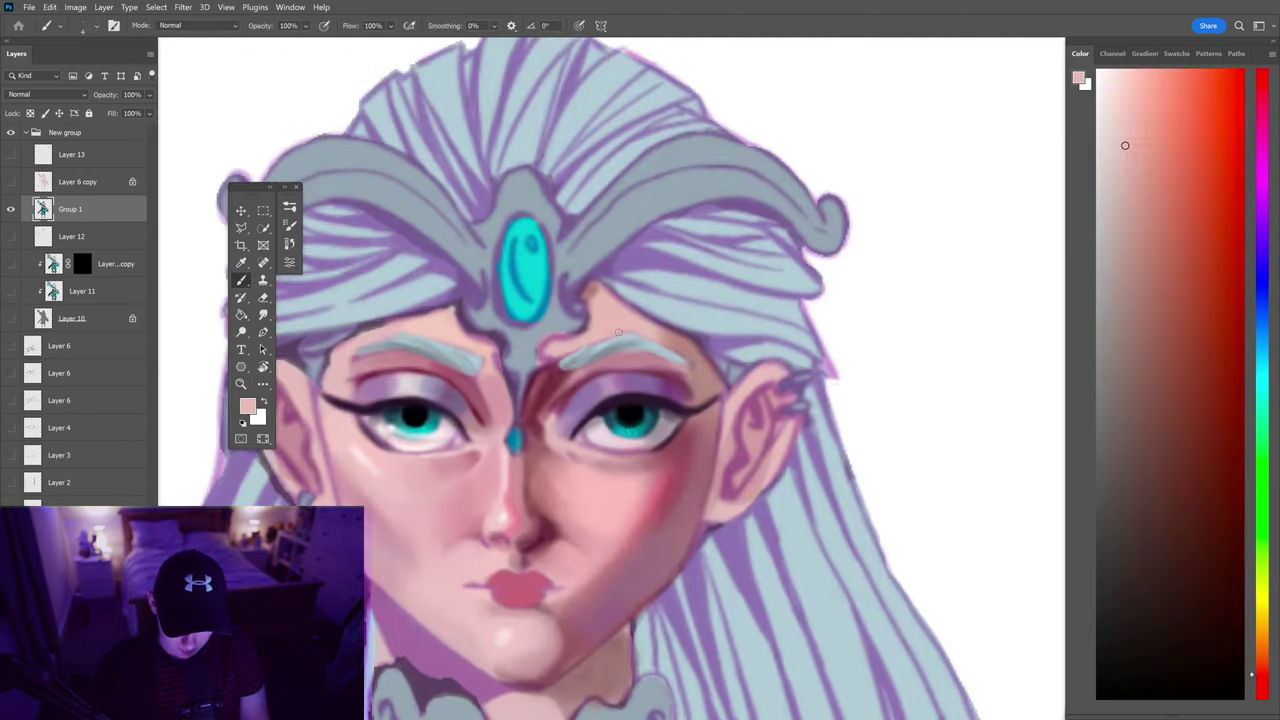
# Sample dark red shadow tones and a pink from the face shading
pyautogui.moveTo(585, 350); pyautogui.dragTo(402, 345)
pyautogui.scroll(-4, 402, 345)
pyautogui.scroll(4, 600, 360)
pyautogui.keyDown('alt'); pyautogui.click(600, 360); pyautogui.keyUp('alt')
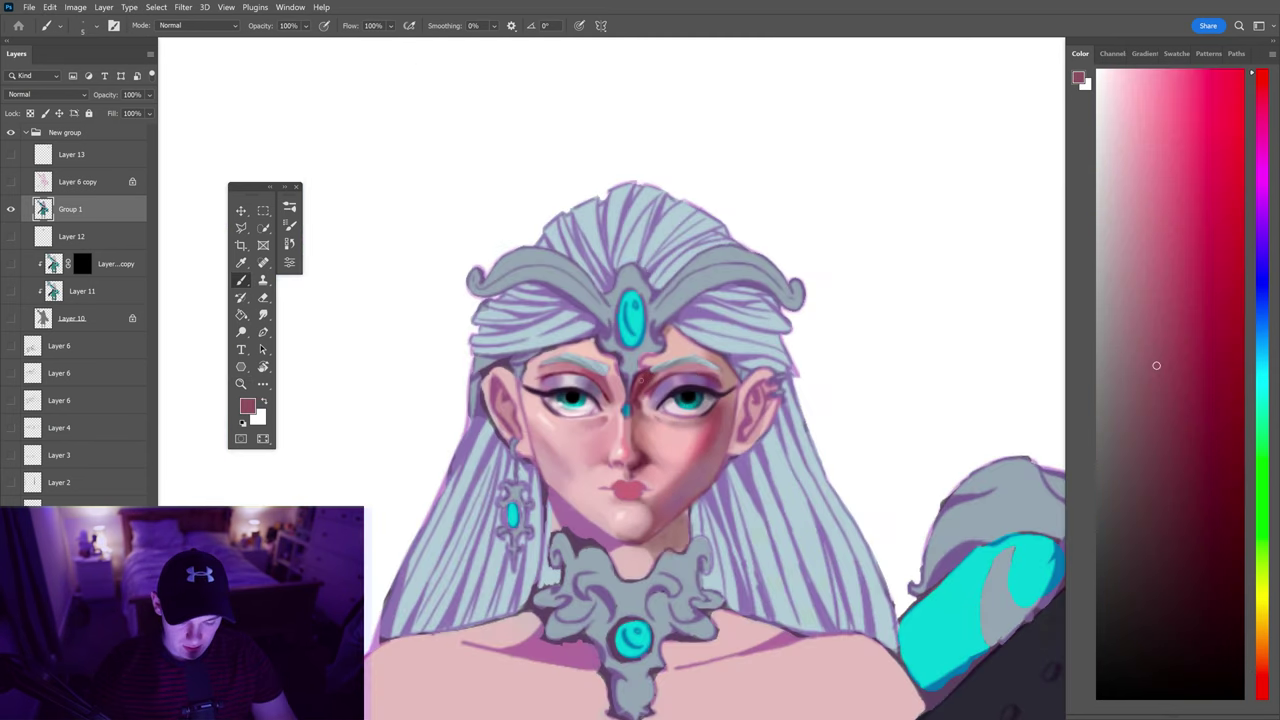
pyautogui.scroll(-1, 600, 360)
pyautogui.keyDown('alt'); pyautogui.click(600, 360); pyautogui.keyUp('alt')
pyautogui.keyDown('alt'); pyautogui.click(597, 385); pyautogui.keyUp('alt')
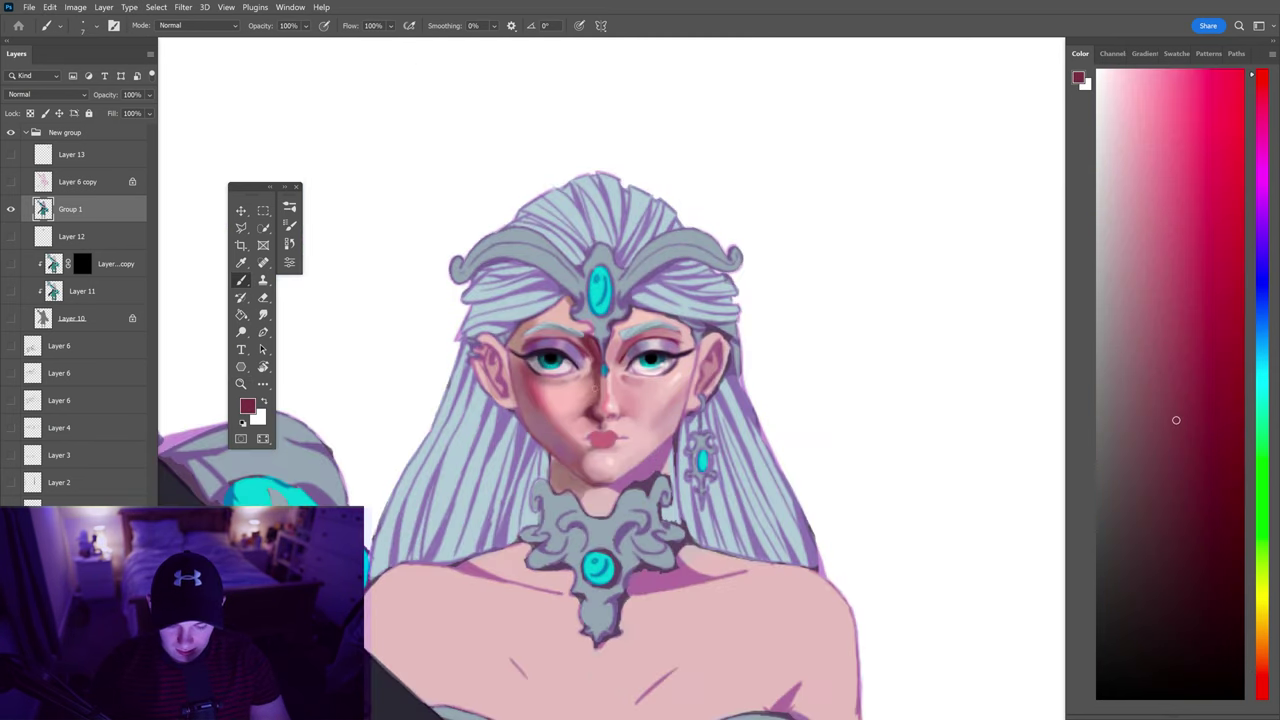
pyautogui.keyDown('alt'); pyautogui.click(578, 403); pyautogui.keyUp('alt')
# Toggle the Mixer Brush, then sample dark red, lighter pinkish red and under-nose shadow tones
pyautogui.hotkey('shift', 'b')
pyautogui.scroll(3, 603, 390)
pyautogui.hotkey('shift', 'b')
pyautogui.keyDown('alt'); pyautogui.click(603, 390); pyautogui.keyUp('alt')
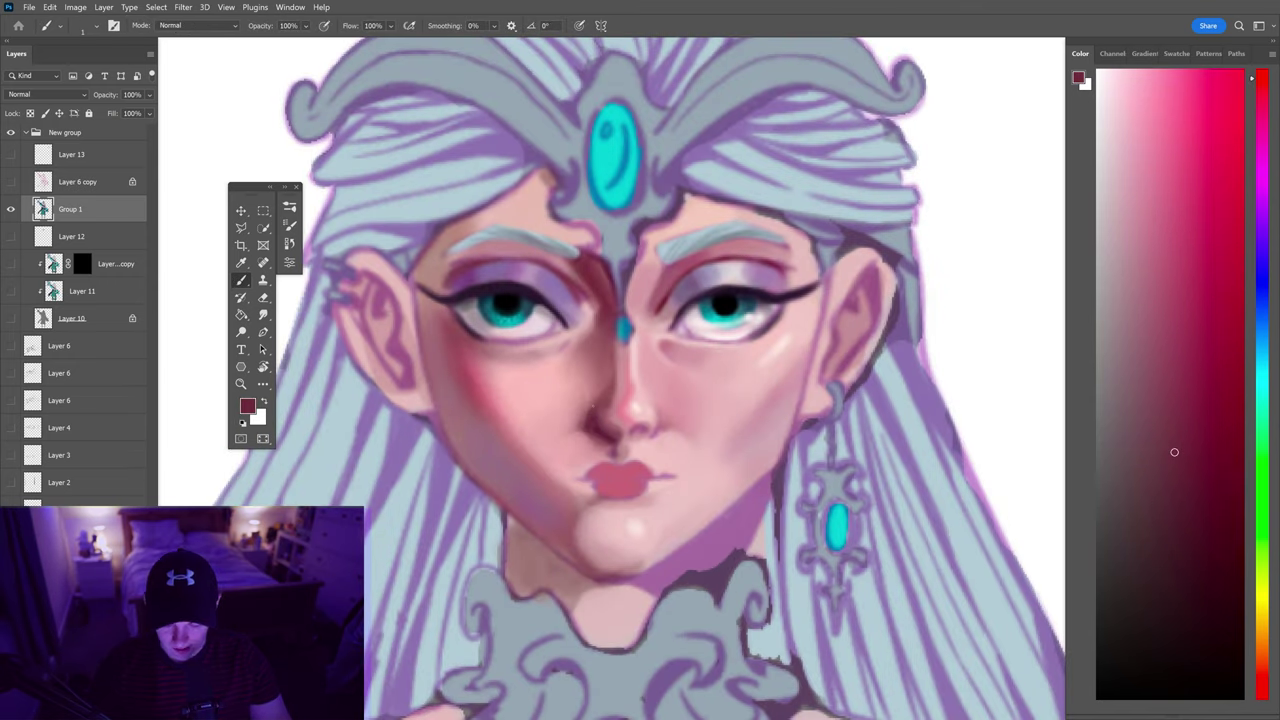
pyautogui.scroll(-3, 603, 390)
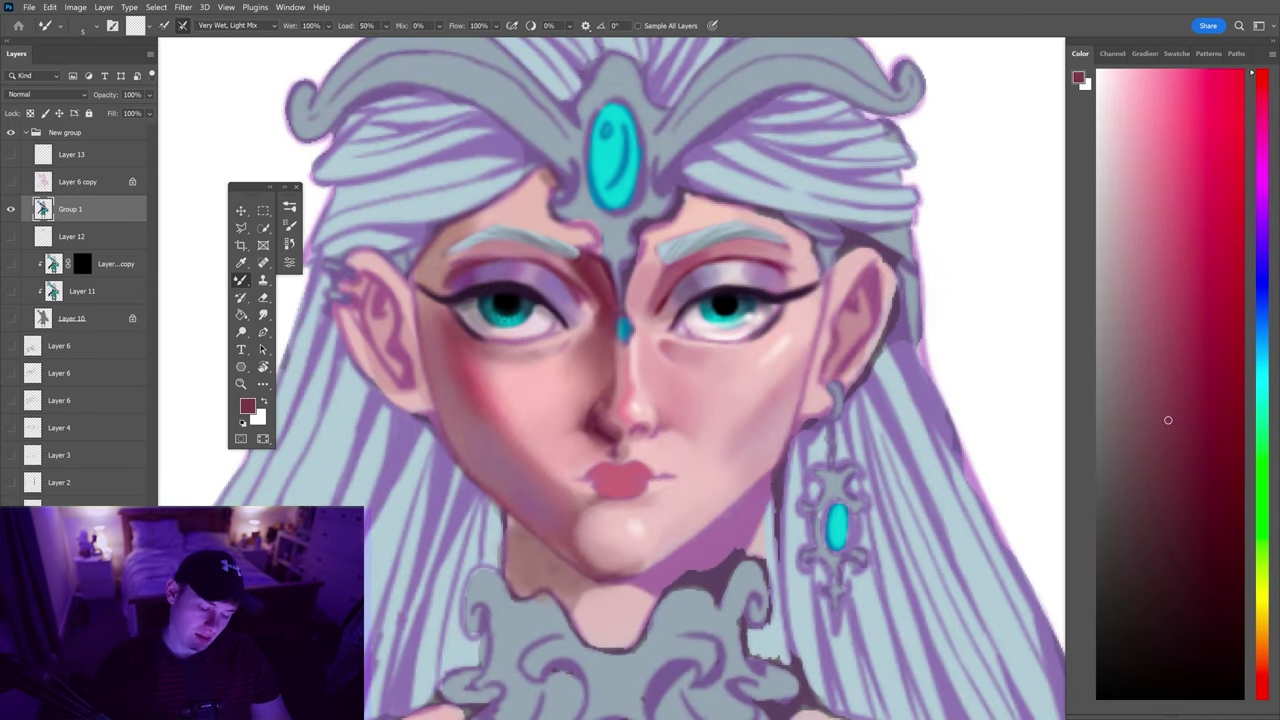
pyautogui.scroll(3, 603, 390)
pyautogui.keyDown('alt'); pyautogui.click(611, 350); pyautogui.keyUp('alt')
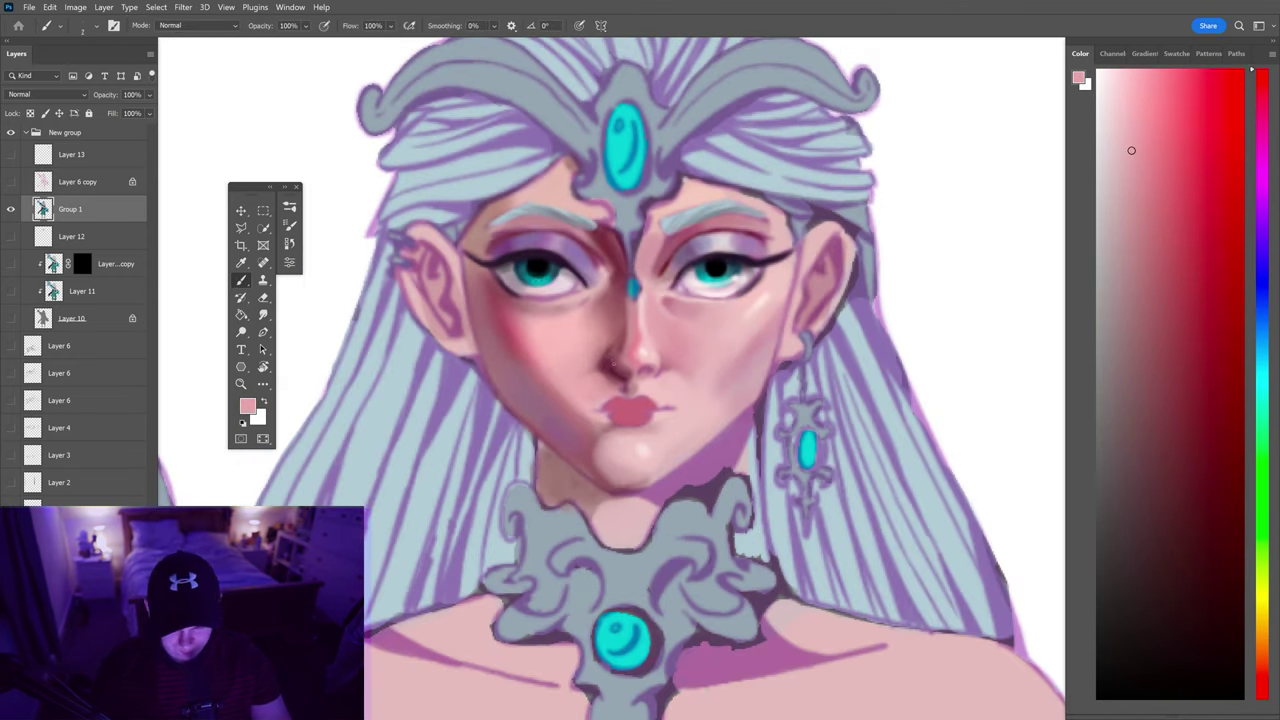
pyautogui.keyDown('alt'); pyautogui.click(612, 362); pyautogui.keyUp('alt')
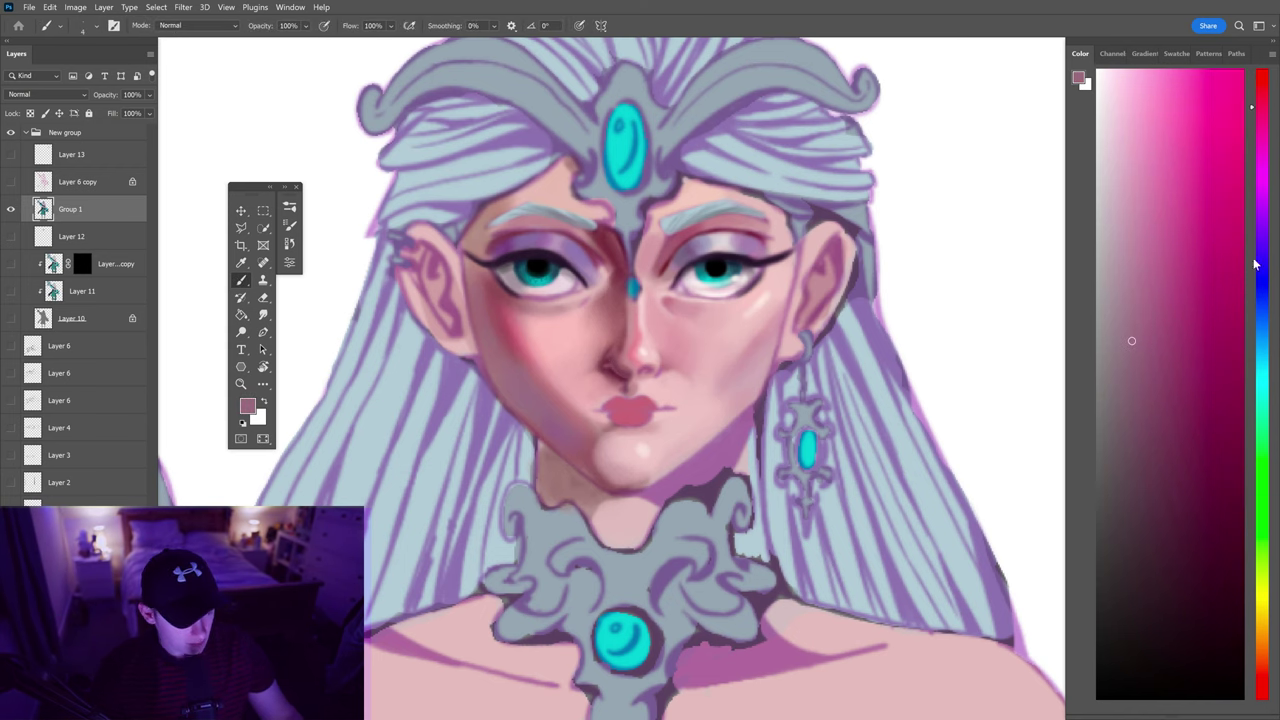
# Pick a light cyan, sample the greyish-purple cheek shadow, and commit Free Transform
pyautogui.click(1256, 360)
pyautogui.click(1127, 136)
pyautogui.keyDown('alt'); pyautogui.click(540, 404); pyautogui.keyUp('alt')
pyautogui.hotkey('ctrl', 't')
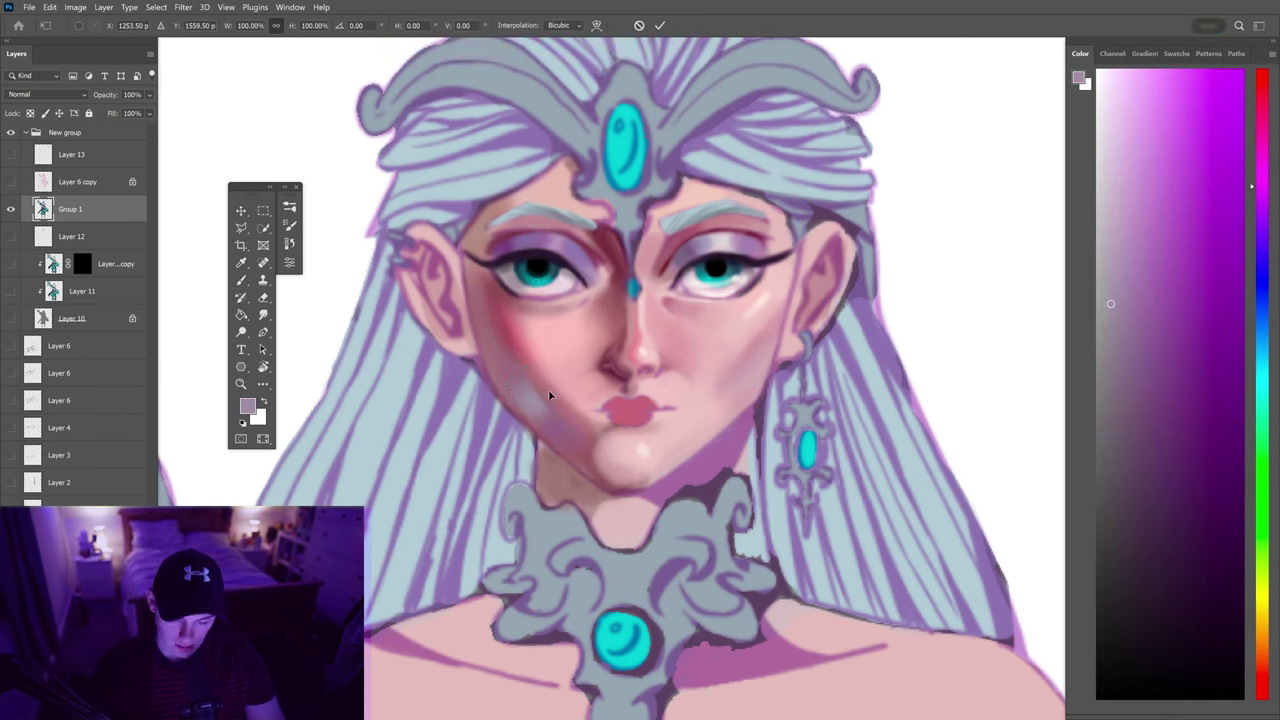
pyautogui.press('Escape')
# Sample a pinker skin tone and paint a stronger blush on the left cheek
pyautogui.keyDown('alt'); pyautogui.click(582, 372); pyautogui.keyUp('alt')
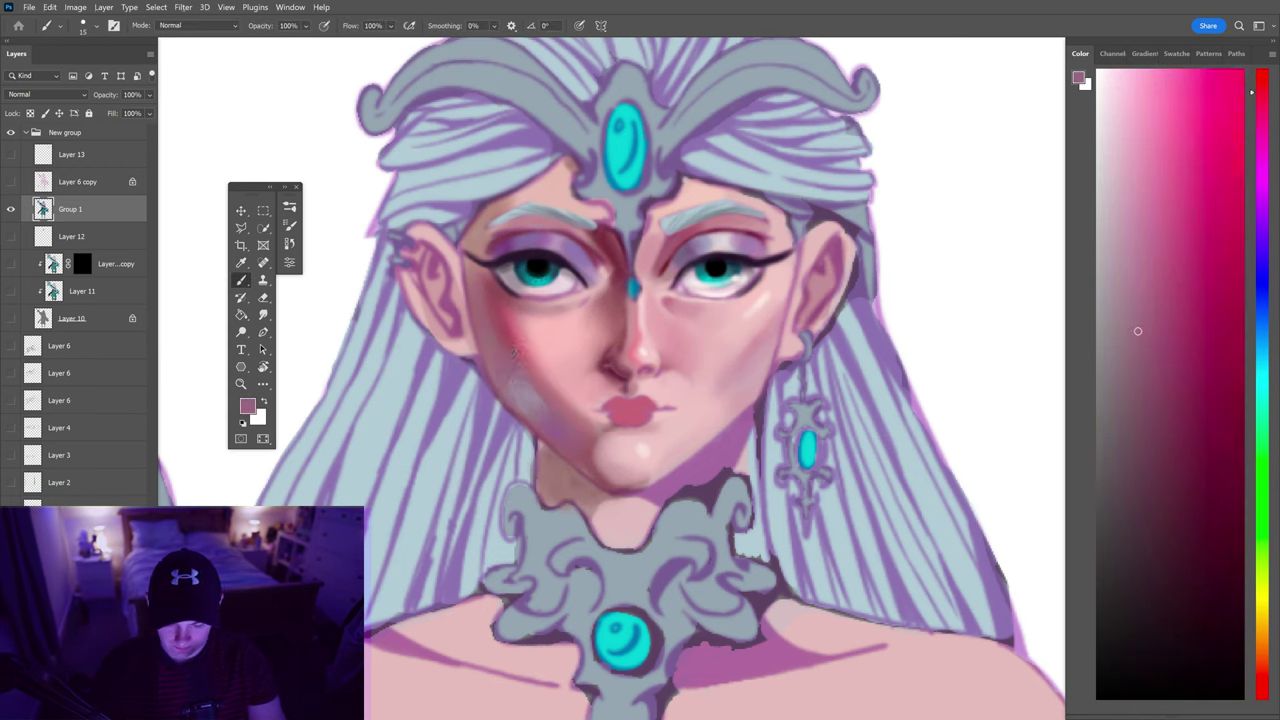
pyautogui.press('z')
pyautogui.keyDown('alt'); pyautogui.click(636, 292); pyautogui.keyUp('alt')
pyautogui.click(632, 294)
pyautogui.keyDown('alt'); pyautogui.click(632, 294); pyautogui.keyUp('alt')
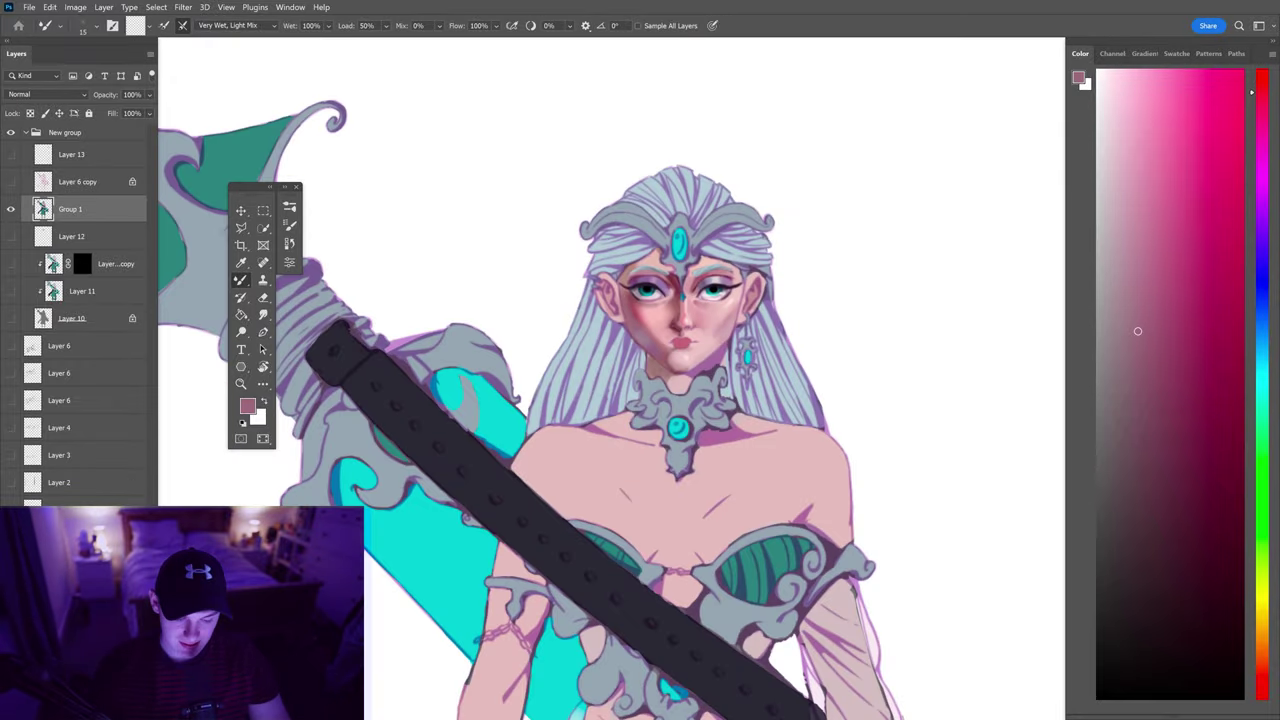
pyautogui.press('b')
pyautogui.keyDown('alt'); pyautogui.click(641, 316); pyautogui.keyUp('alt')
pyautogui.moveTo(627, 310); pyautogui.dragTo(646, 318)
pyautogui.hotkey('shift', 'b')
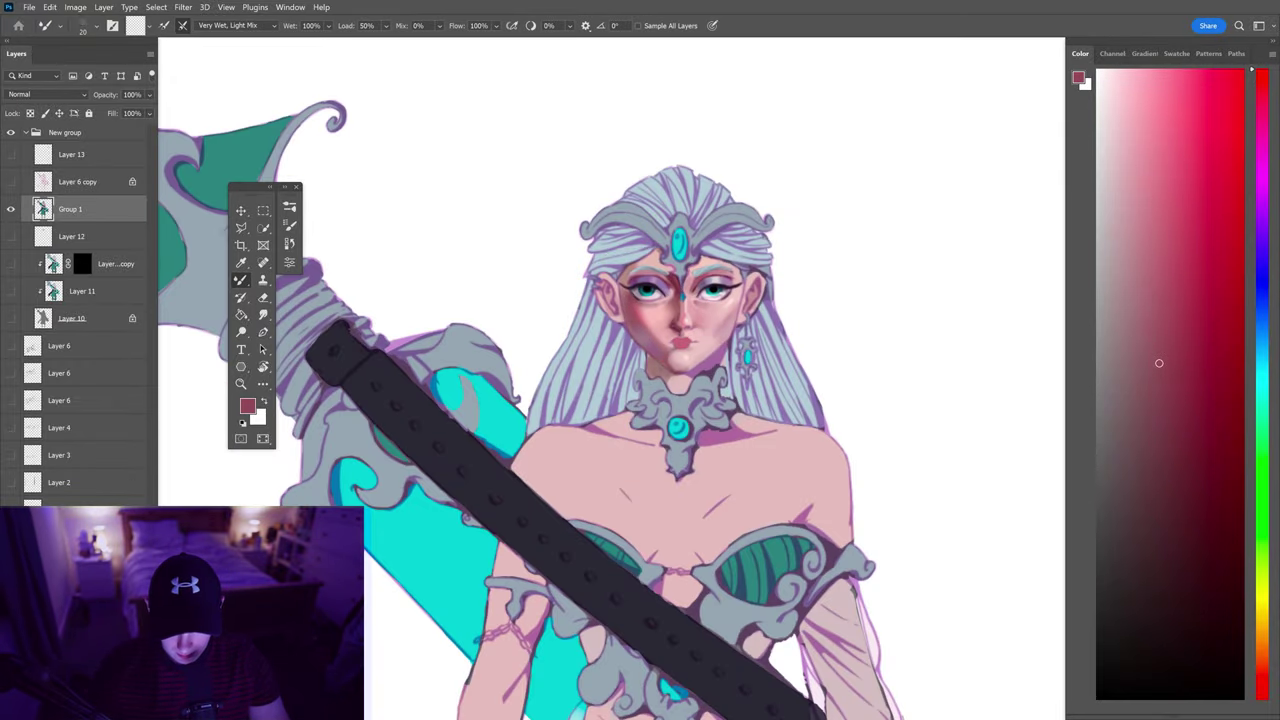
# Sample muted mauve and deeper rose skin tones and paint a line at the mouth corner
pyautogui.keyDown('alt'); pyautogui.click(650, 320); pyautogui.keyUp('alt')
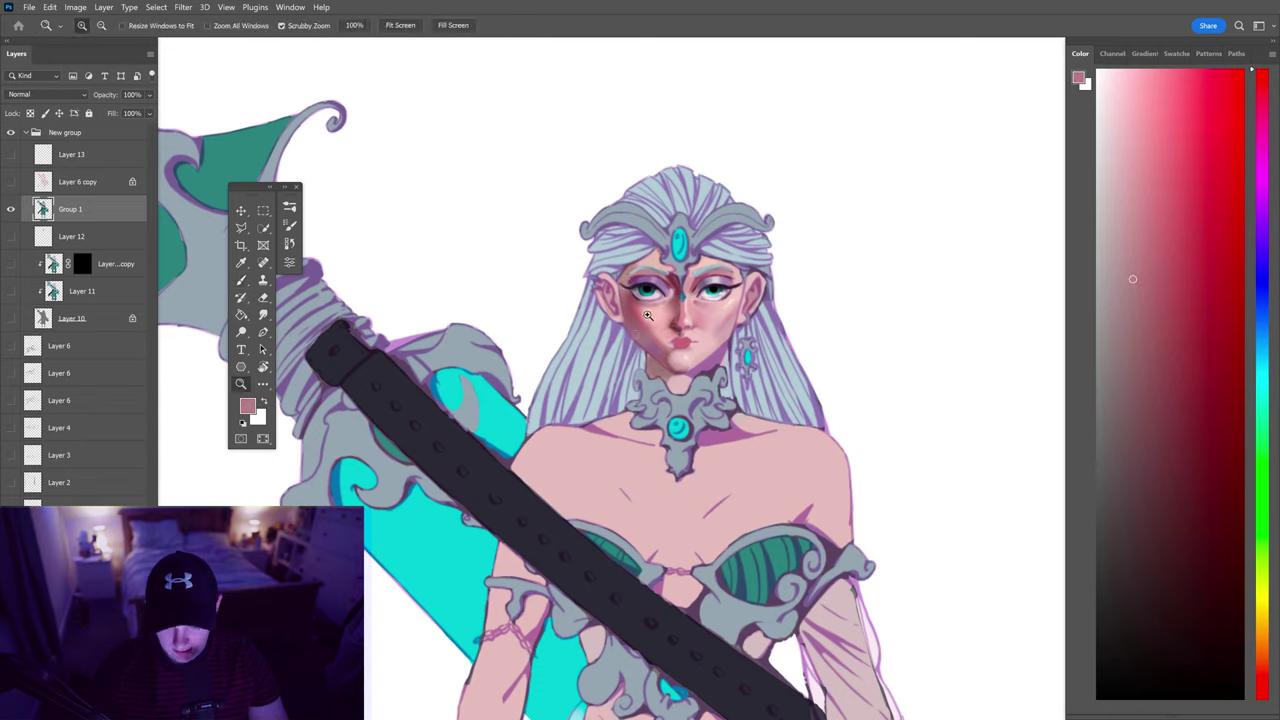
pyautogui.keyDown('ctrl'); pyautogui.click(645, 317); pyautogui.keyUp('ctrl')
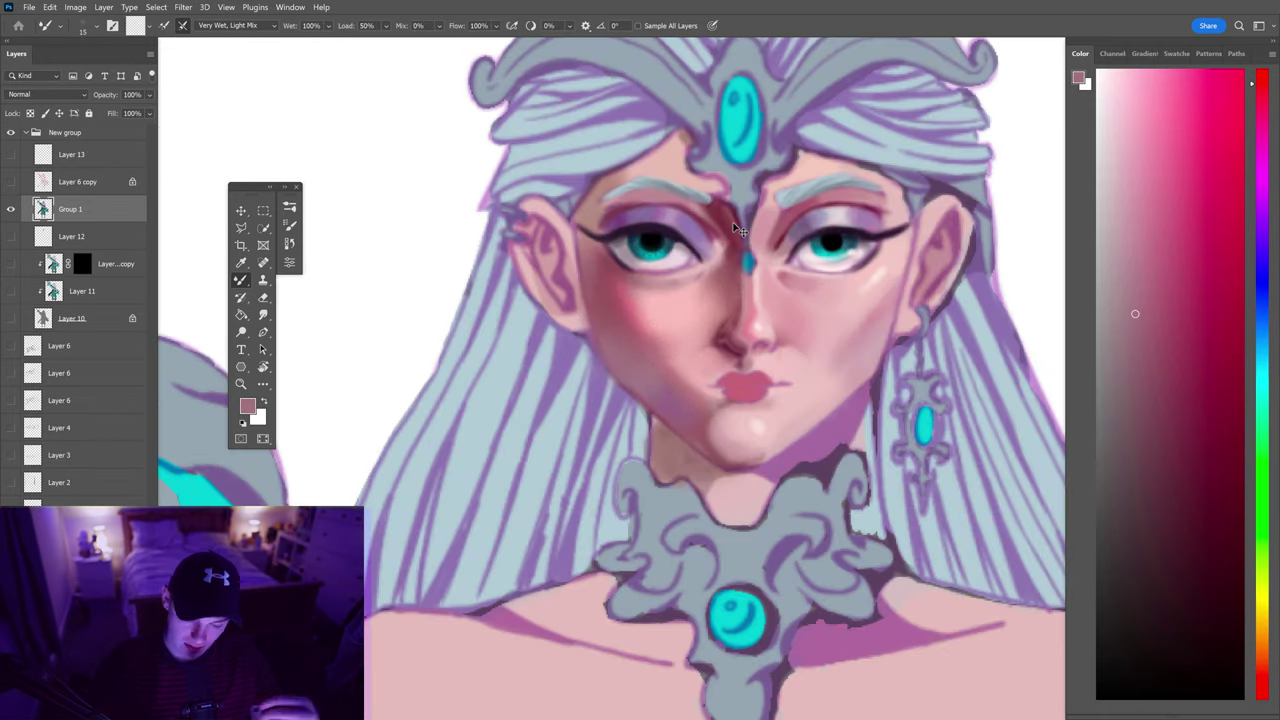
pyautogui.hotkey('shift', 'b')
pyautogui.hotkey('ctrl', '0')
pyautogui.keyDown('ctrl'); pyautogui.click(705, 300); pyautogui.keyUp('ctrl')
pyautogui.keyDown('alt'); pyautogui.click(720, 262); pyautogui.keyUp('alt')
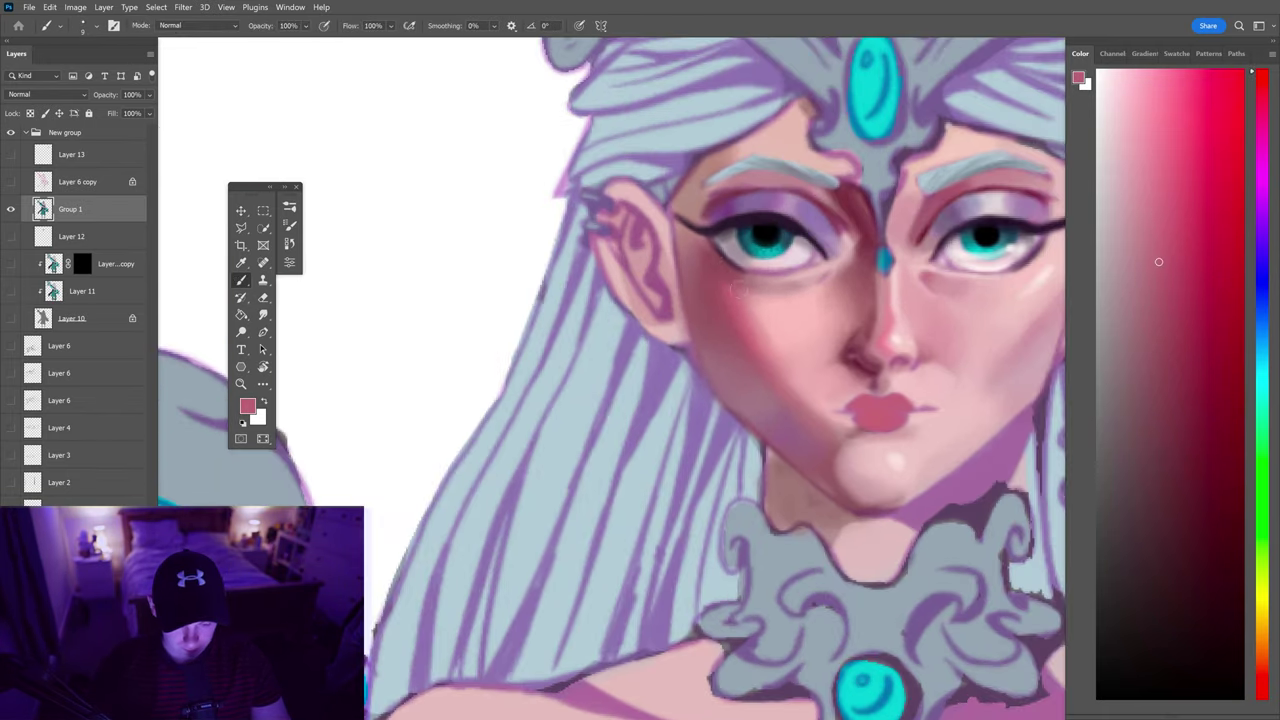
pyautogui.keyDown('alt'); pyautogui.click(661, 266); pyautogui.keyUp('alt')
pyautogui.moveTo(702, 202); pyautogui.dragTo(648, 275)
pyautogui.keyDown('alt'); pyautogui.click(794, 257); pyautogui.keyUp('alt')
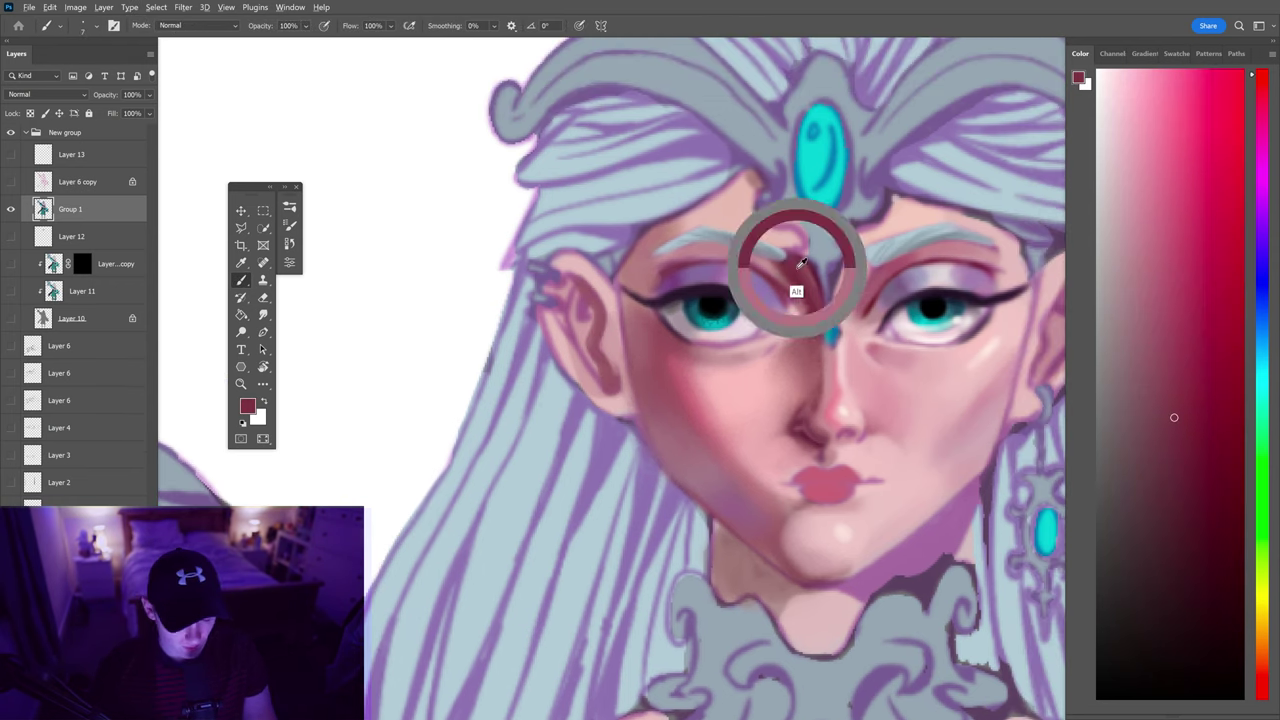
pyautogui.press('z')
pyautogui.hotkey('ctrl', '0')
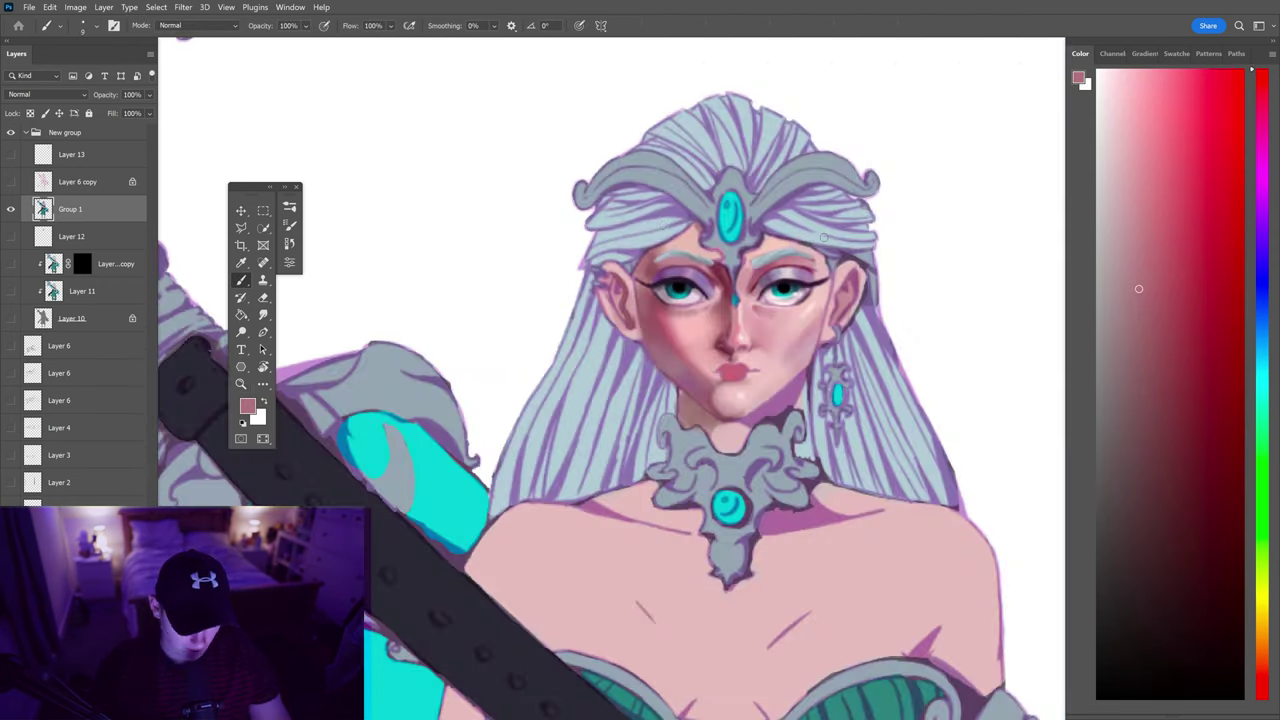
pyautogui.press('b')
pyautogui.keyDown('alt'); pyautogui.click(805, 290); pyautogui.keyUp('alt')
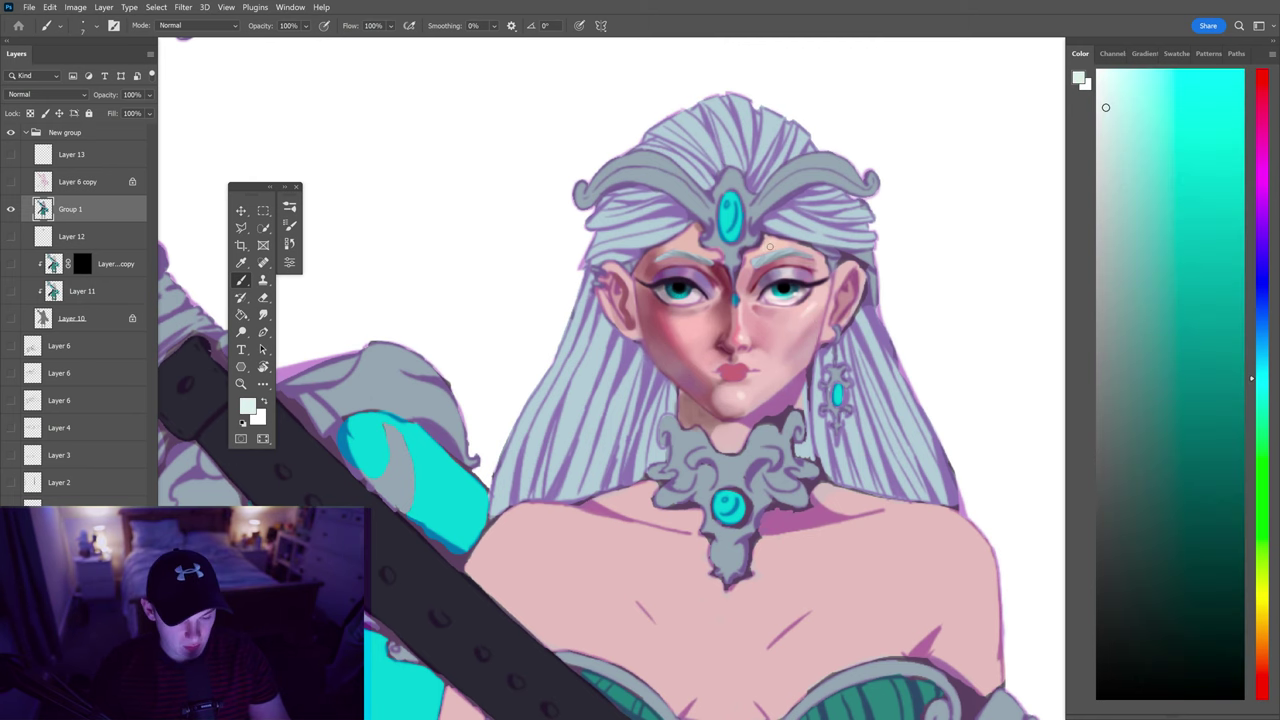
pyautogui.keyDown('alt'); pyautogui.click(768, 244); pyautogui.keyUp('alt')
# Shade around the nose and lips with sampled dark red and magenta-pink
pyautogui.scroll(3, 677, 114)
pyautogui.keyDown('alt'); pyautogui.click(677, 114); pyautogui.keyUp('alt')
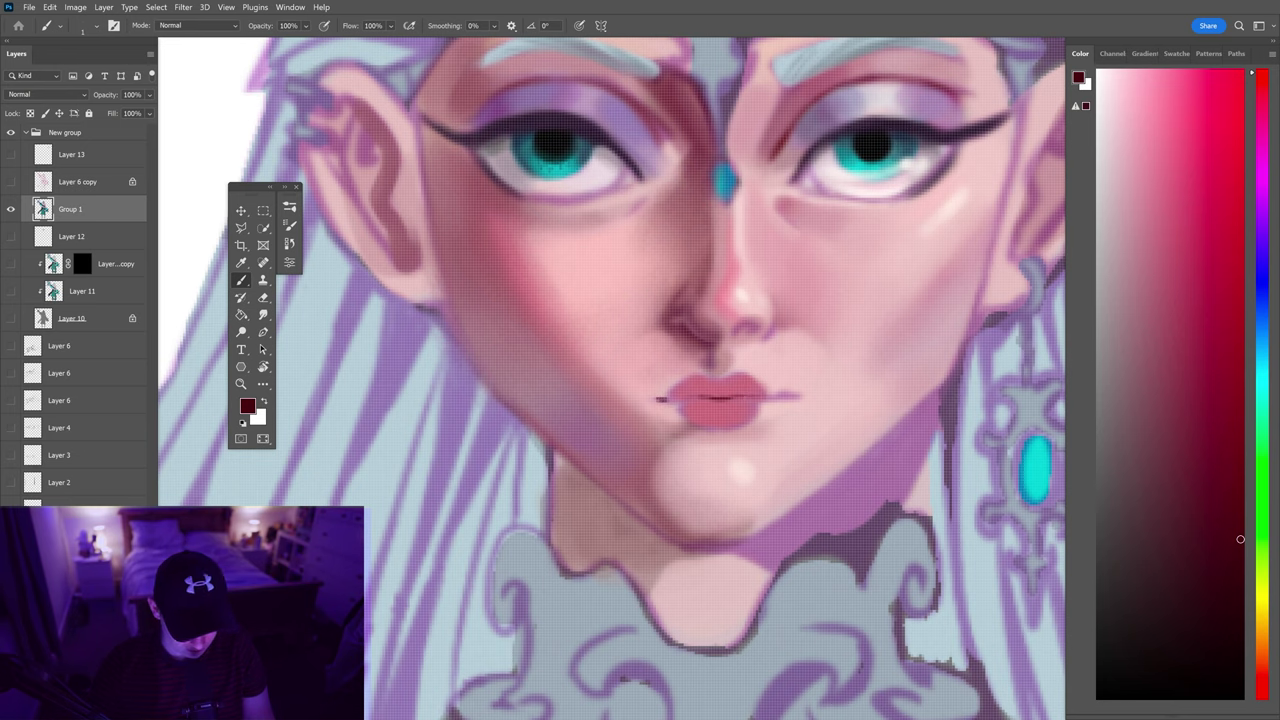
pyautogui.hotkey('ctrl', '0')
pyautogui.scroll(3, 608, 410)
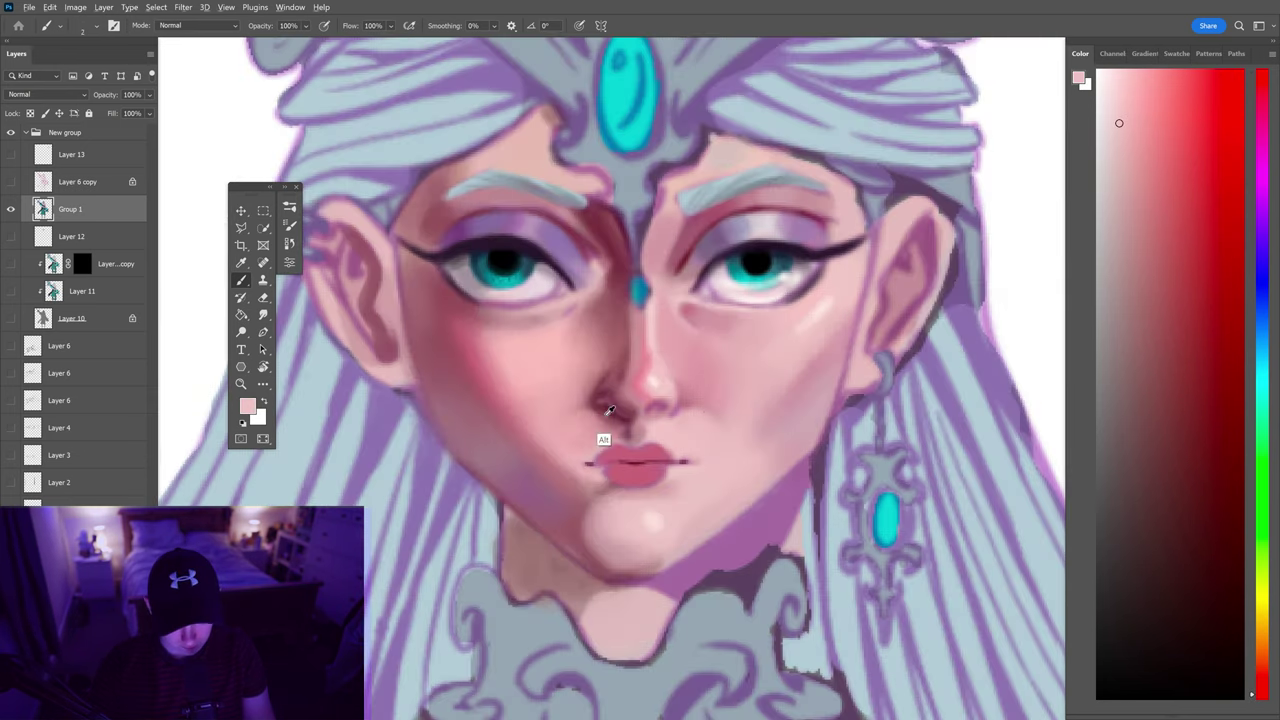
pyautogui.keyDown('alt'); pyautogui.click(690, 462); pyautogui.keyUp('alt')
pyautogui.hotkey('shift', 'b')
pyautogui.hotkey('shift', 'b')
pyautogui.hotkey('shift', 'b')
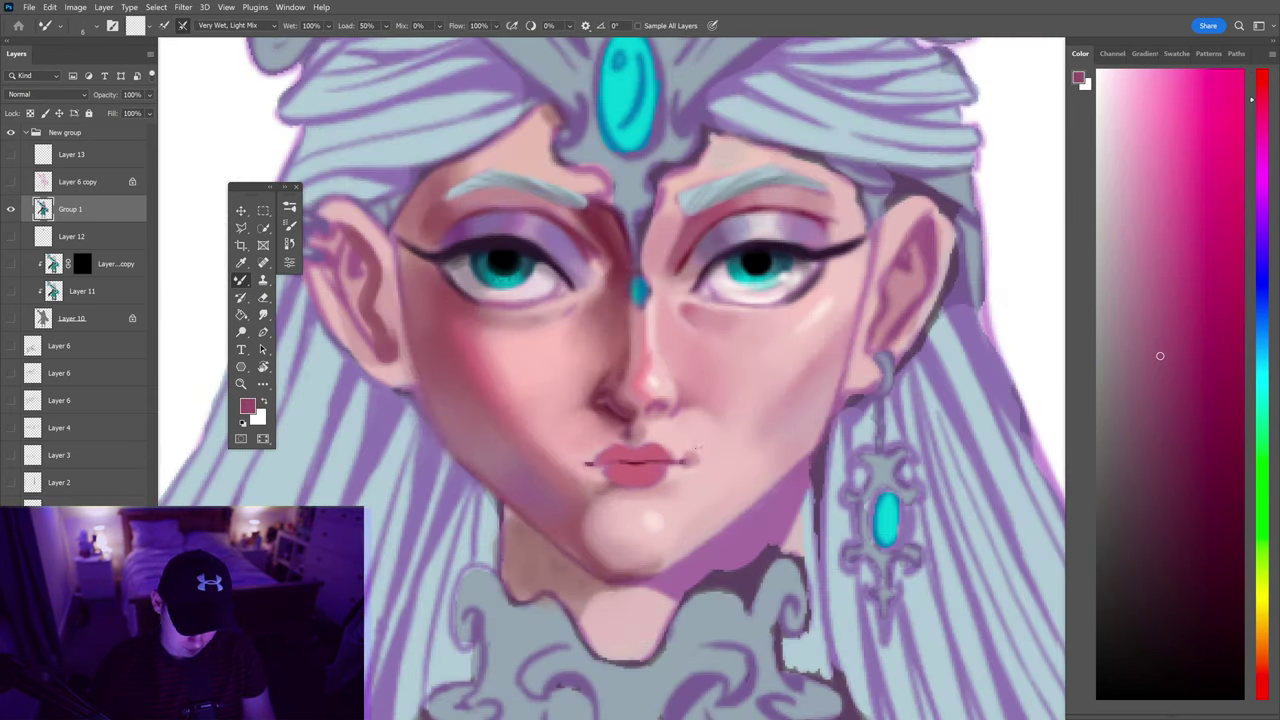
pyautogui.hotkey('shift', 'b')
pyautogui.hotkey('ctrl', '0')
pyautogui.scroll(3, 683, 463)
pyautogui.keyDown('alt'); pyautogui.click(683, 463); pyautogui.keyUp('alt')
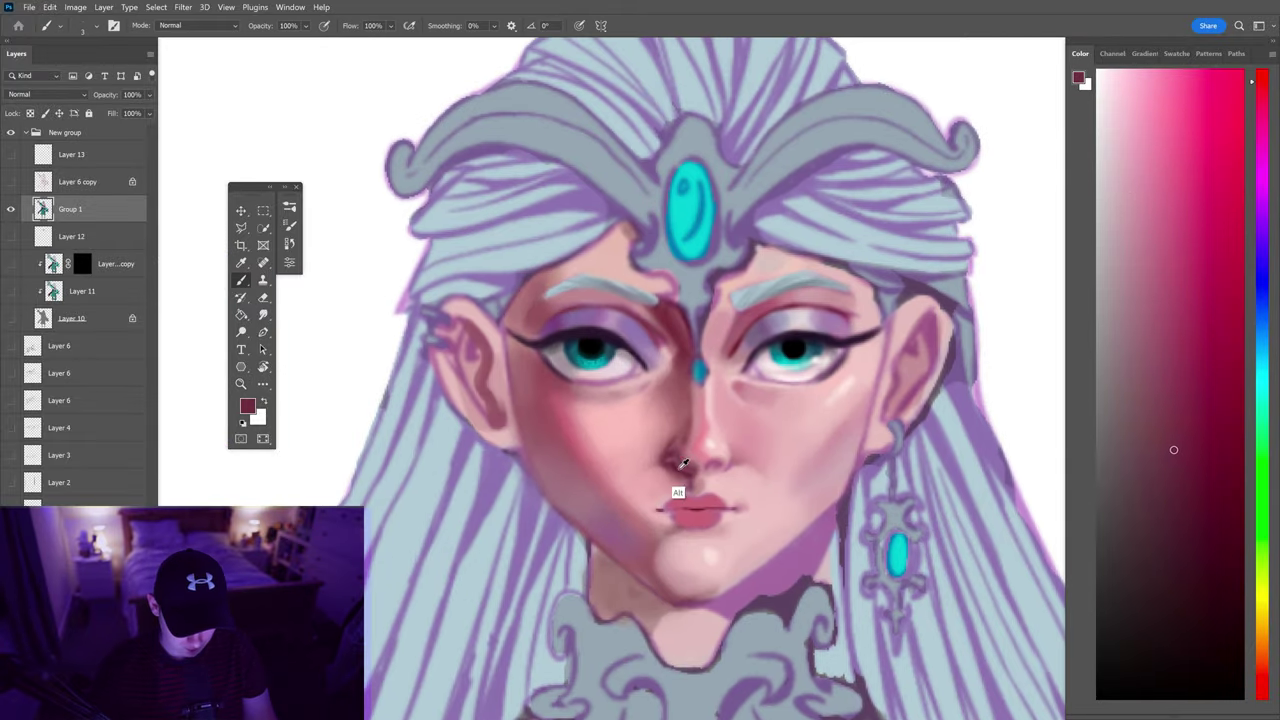
pyautogui.keyDown('alt'); pyautogui.click(683, 463); pyautogui.keyUp('alt')
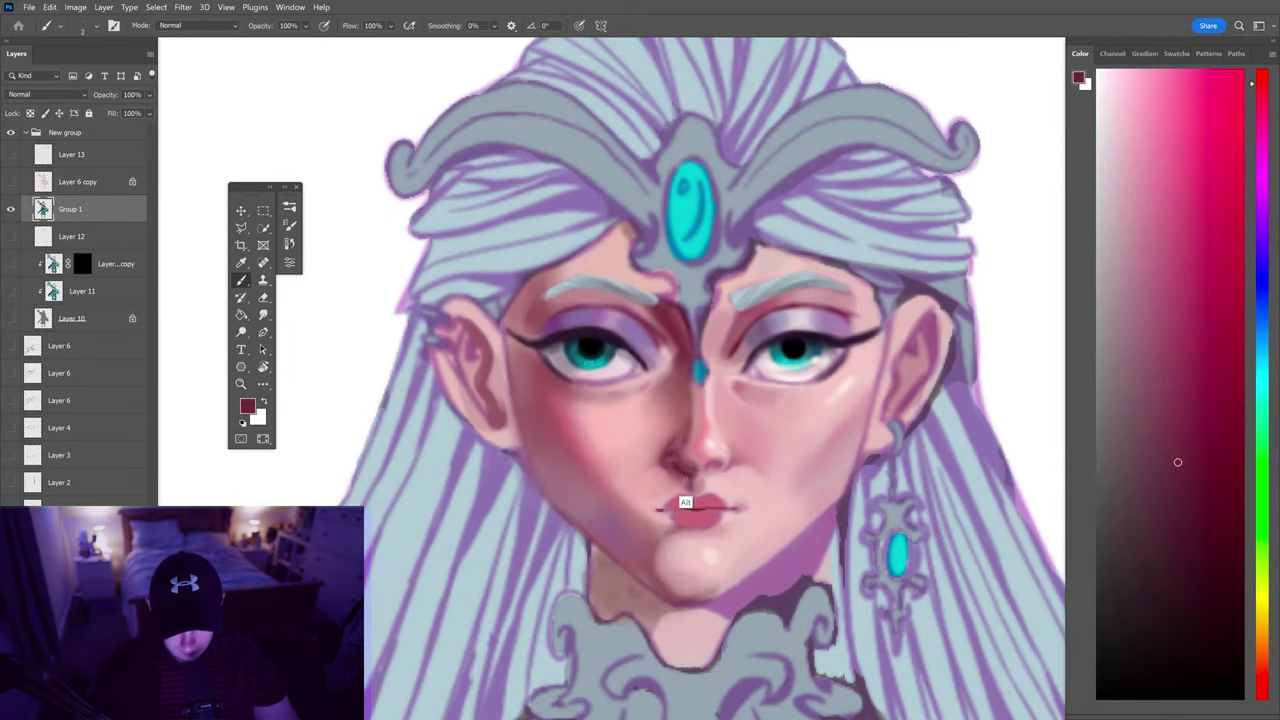
pyautogui.keyDown('alt'); pyautogui.click(685, 502); pyautogui.keyUp('alt')
pyautogui.keyDown('alt'); pyautogui.click(708, 505); pyautogui.keyUp('alt')
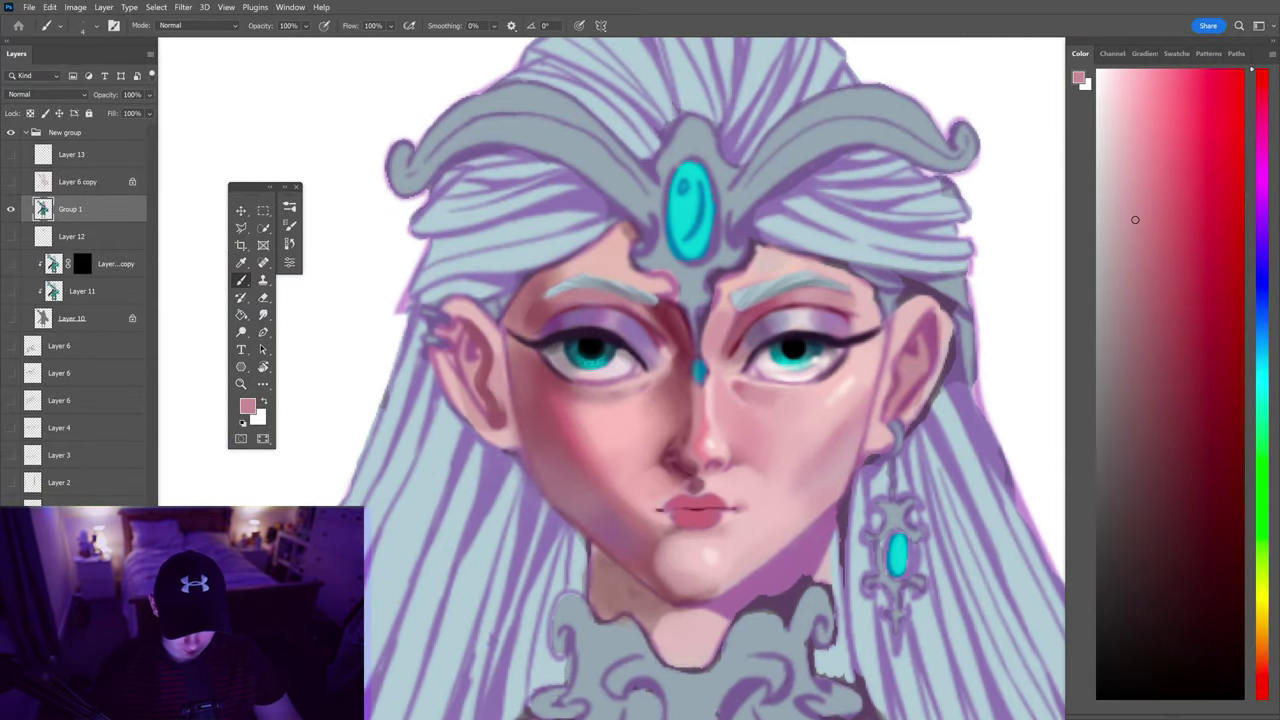
pyautogui.keyDown('alt'); pyautogui.click(690, 506); pyautogui.keyUp('alt')
# Paint pale cream highlights and deeper pink shading on the cheeks near the right eye
pyautogui.press('z')
pyautogui.scroll(-5, 700, 500)
pyautogui.scroll(5, 714, 433)
pyautogui.press('b')
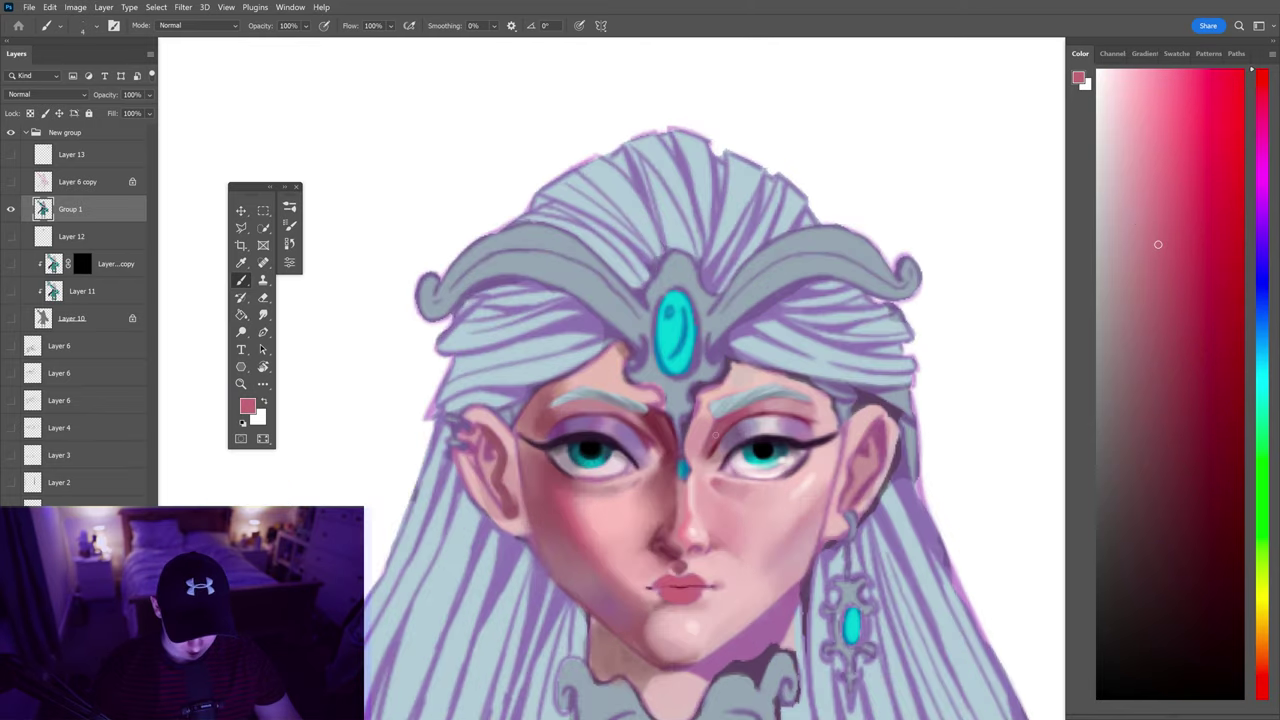
pyautogui.keyDown('alt'); pyautogui.click(745, 440); pyautogui.keyUp('alt')
pyautogui.scroll(-5, 745, 440)
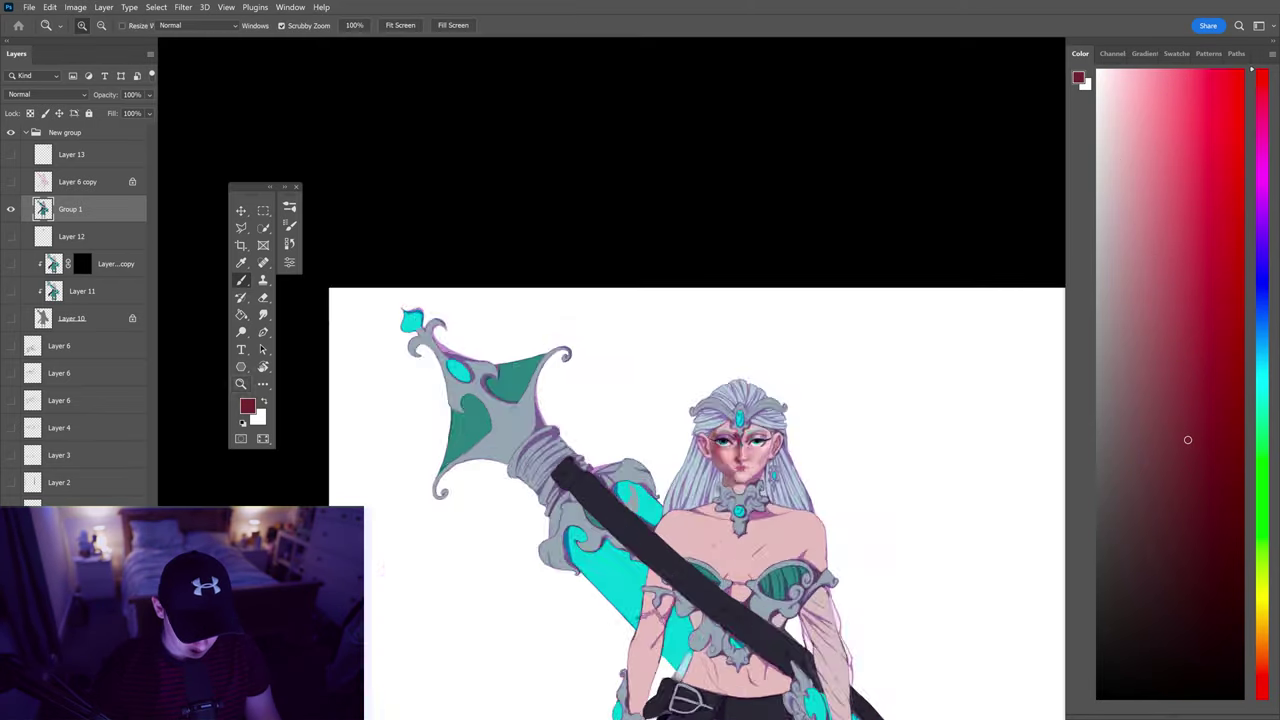
pyautogui.scroll(5, 700, 450)
pyautogui.keyDown('alt'); pyautogui.click(605, 445); pyautogui.keyUp('alt')
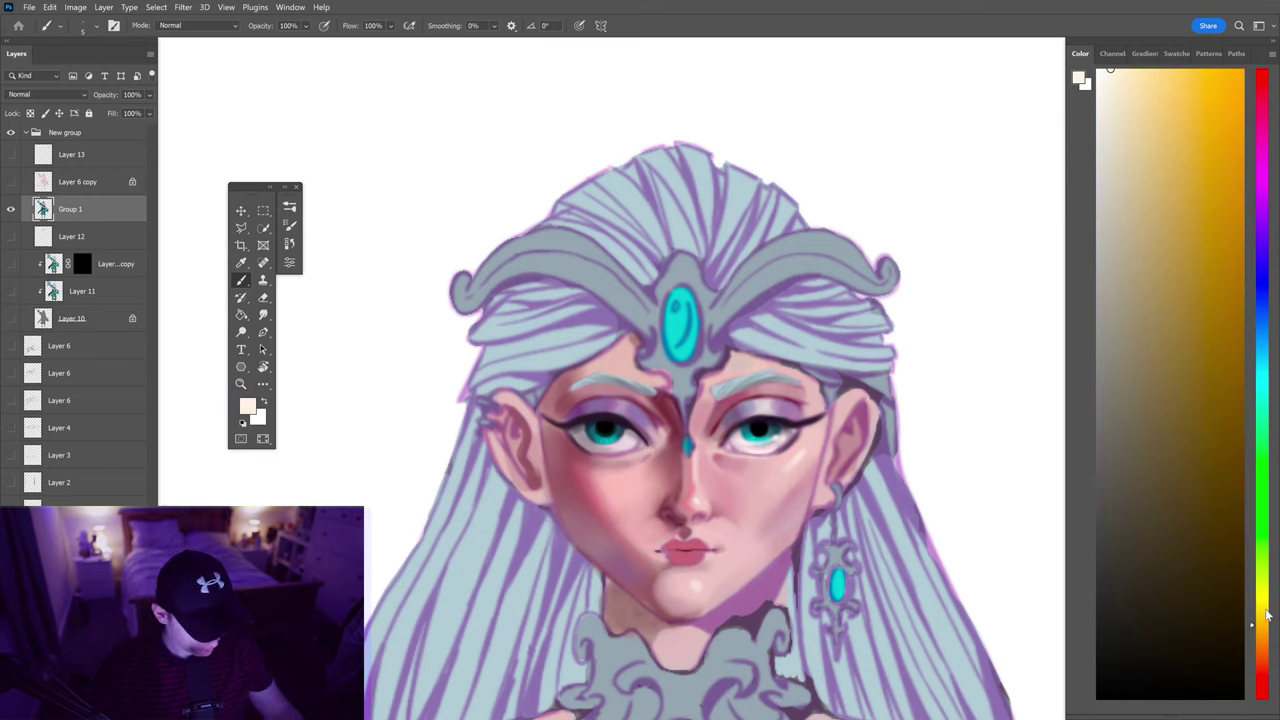
pyautogui.scroll(5, 601, 444)
pyautogui.keyDown('alt'); pyautogui.click(729, 440); pyautogui.keyUp('alt')
pyautogui.scroll(-5, 729, 440)
pyautogui.scroll(2, 729, 440)
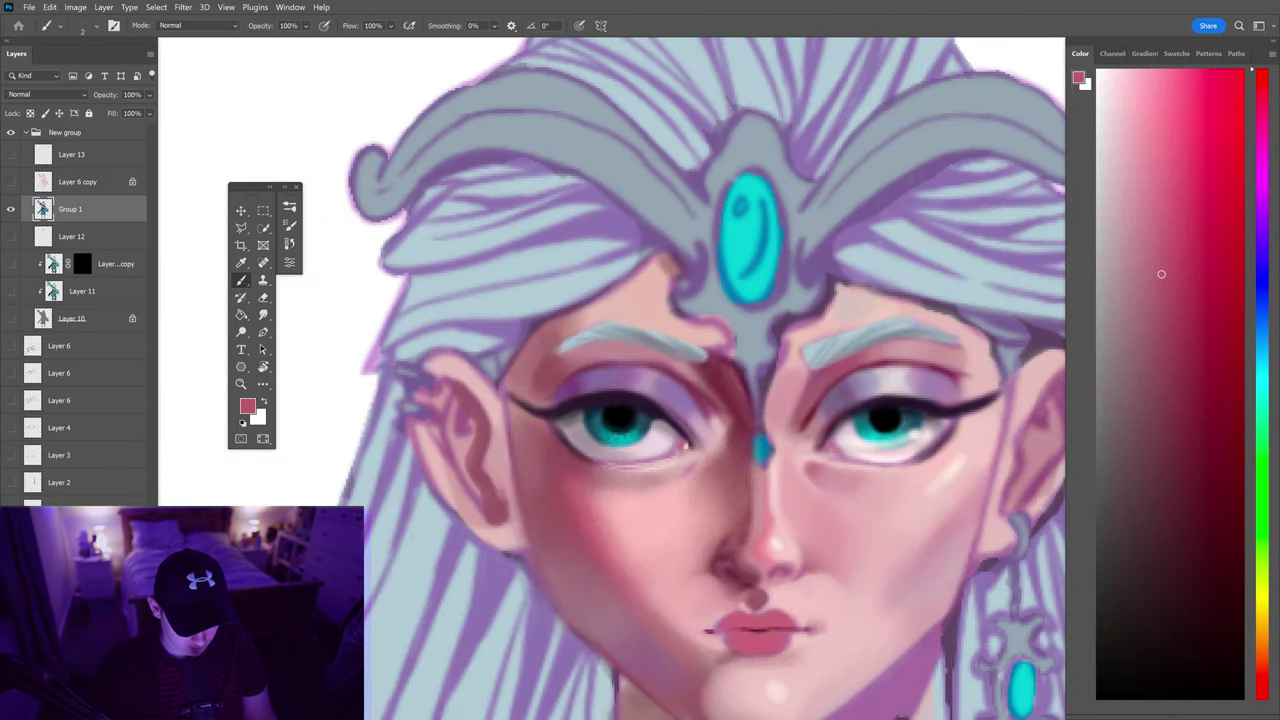
pyautogui.scroll(-5, 829, 443)
pyautogui.keyDown('alt'); pyautogui.click(723, 465); pyautogui.keyUp('alt')
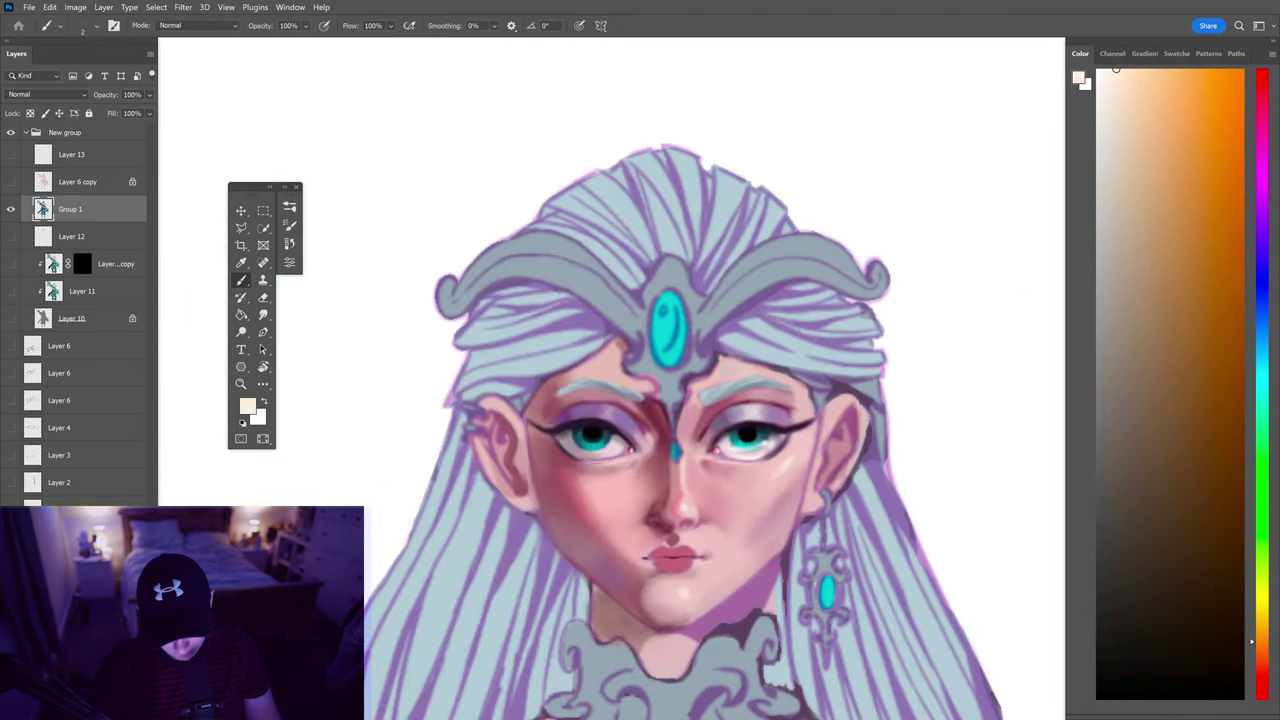
pyautogui.scroll(4, 723, 465)
# Blend the cheek shading with the Mixer Brush, alternating with pink-red and lighter skin pinks
pyautogui.hotkey('shift', 'b')
pyautogui.scroll(-5, 684, 470)
pyautogui.scroll(5, 684, 470)
pyautogui.keyDown('alt'); pyautogui.click(684, 470); pyautogui.keyUp('alt')
pyautogui.scroll(-5, 684, 470)
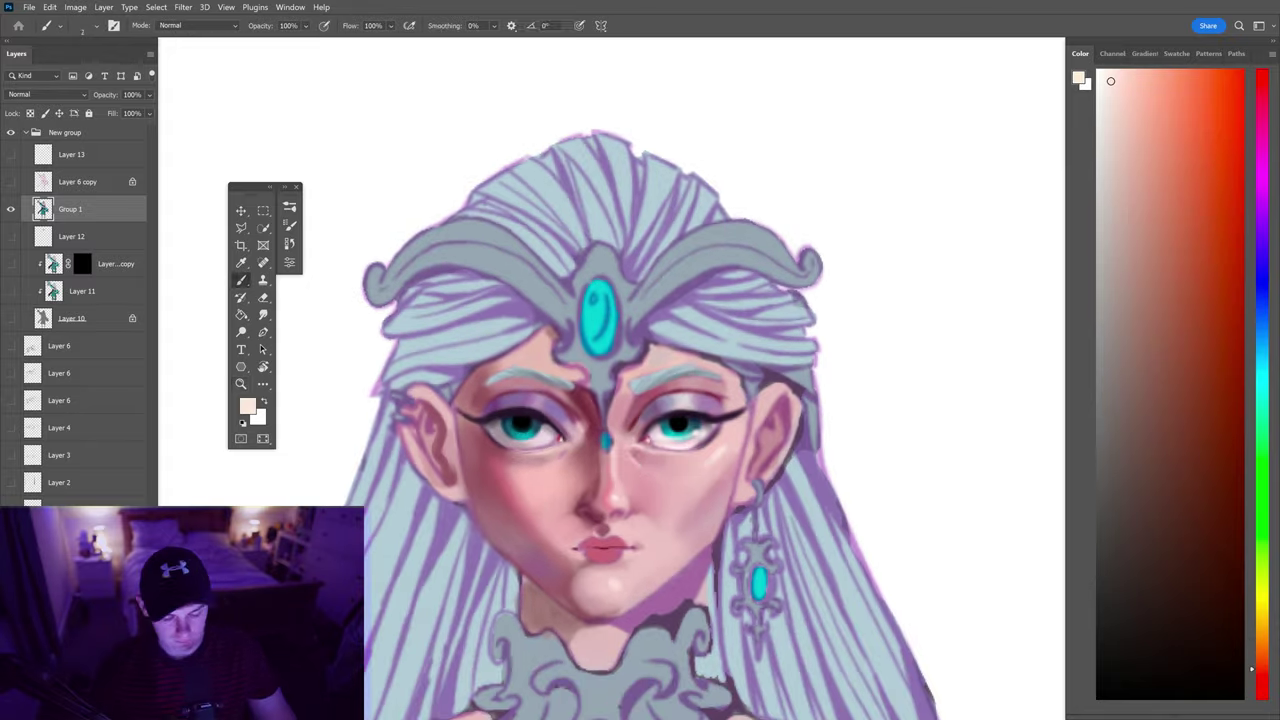
pyautogui.scroll(5, 684, 470)
pyautogui.hotkey('shift', 'b')
pyautogui.scroll(-2, 642, 403)
pyautogui.keyDown('alt'); pyautogui.click(642, 403); pyautogui.keyUp('alt')
pyautogui.keyDown('alt'); pyautogui.click(642, 403); pyautogui.keyUp('alt')
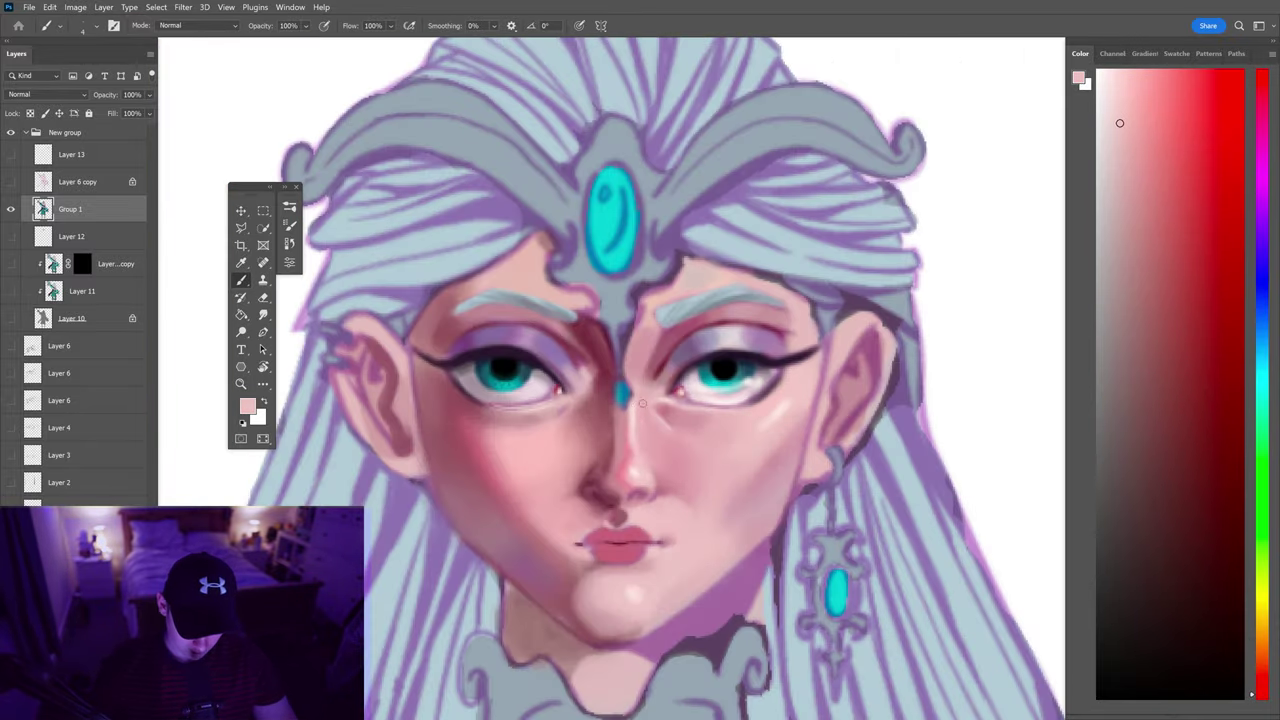
pyautogui.scroll(-2, 665, 467)
pyautogui.keyDown('alt'); pyautogui.click(665, 467); pyautogui.keyUp('alt')
pyautogui.scroll(-2, 665, 467)
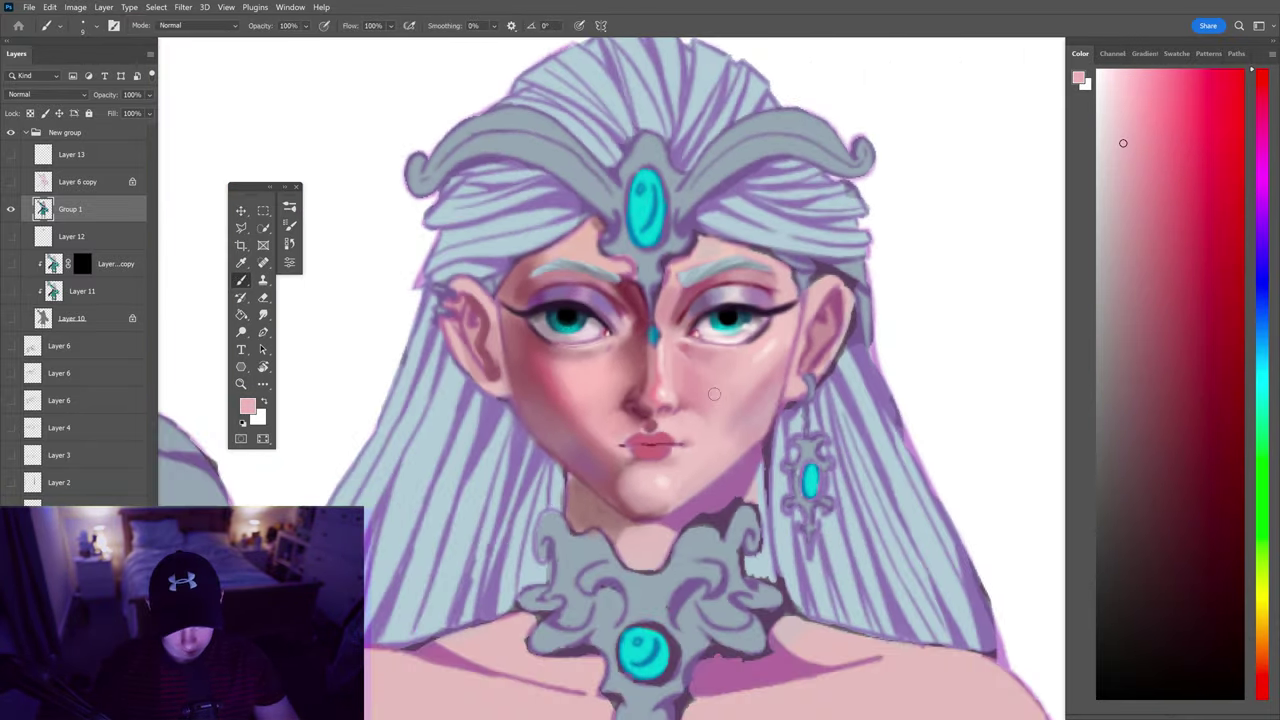
pyautogui.keyDown('alt'); pyautogui.click(665, 467); pyautogui.keyUp('alt')
pyautogui.hotkey('shift', 'b')
pyautogui.scroll(-2, 706, 391)
pyautogui.keyDown('alt'); pyautogui.click(706, 391); pyautogui.keyUp('alt')
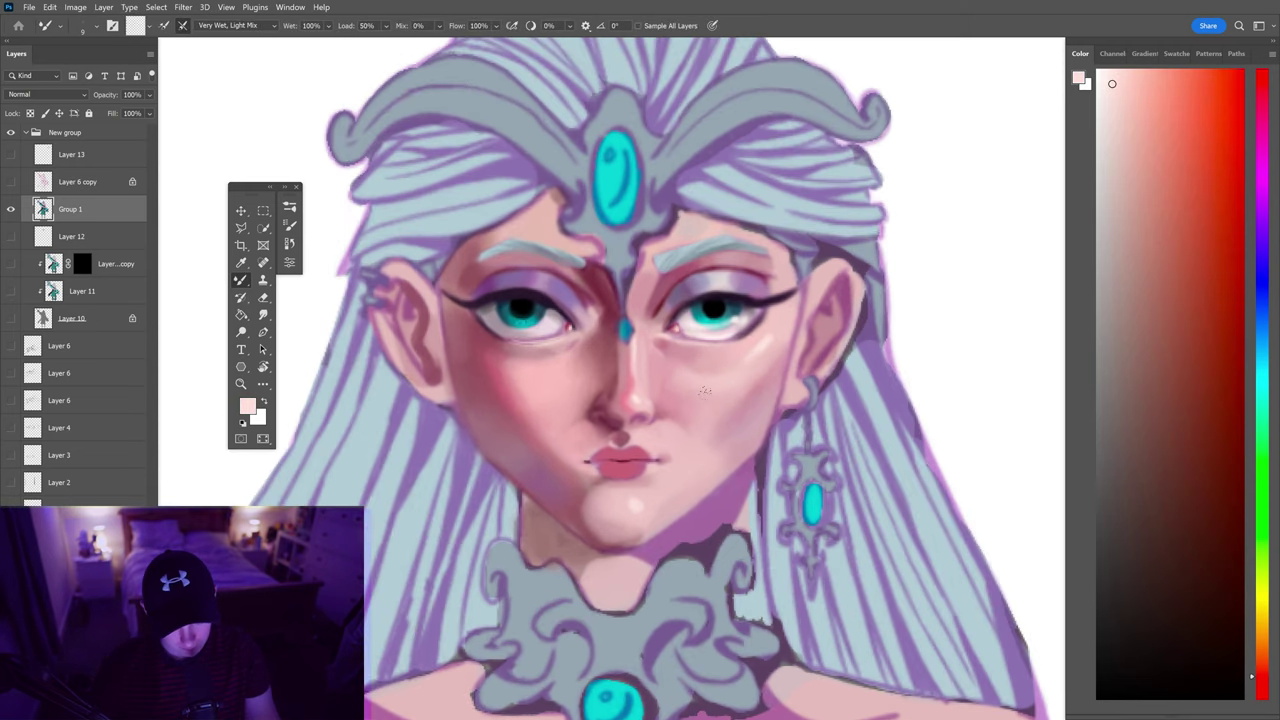
pyautogui.hotkey('shift', 'b')
pyautogui.scroll(3, 743, 357)
pyautogui.keyDown('alt'); pyautogui.click(743, 357); pyautogui.keyUp('alt')
# Check the whole figure, then sample grey-blue and pinkish tones around the headpiece
pyautogui.press('z')
pyautogui.keyDown('alt'); pyautogui.click(775, 310); pyautogui.keyUp('alt')
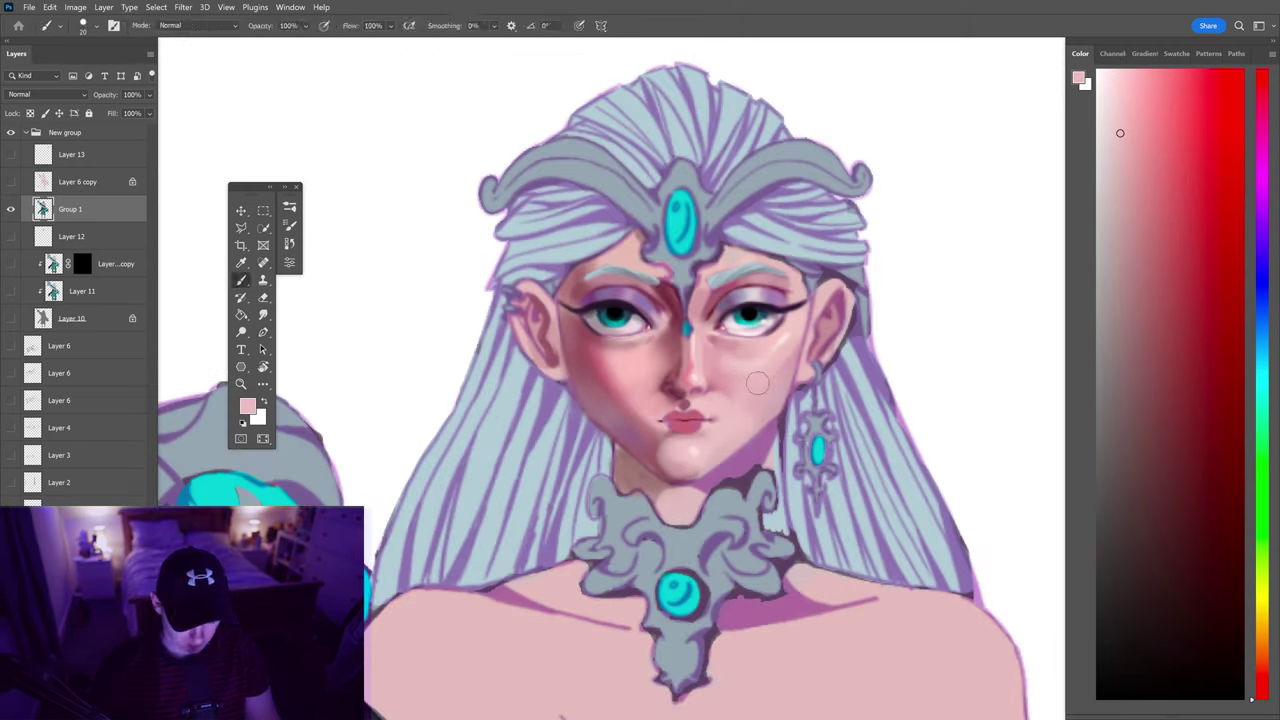
pyautogui.keyDown('alt'); pyautogui.click(784, 281); pyautogui.keyUp('alt')
pyautogui.click(780, 300)
pyautogui.click(775, 310)
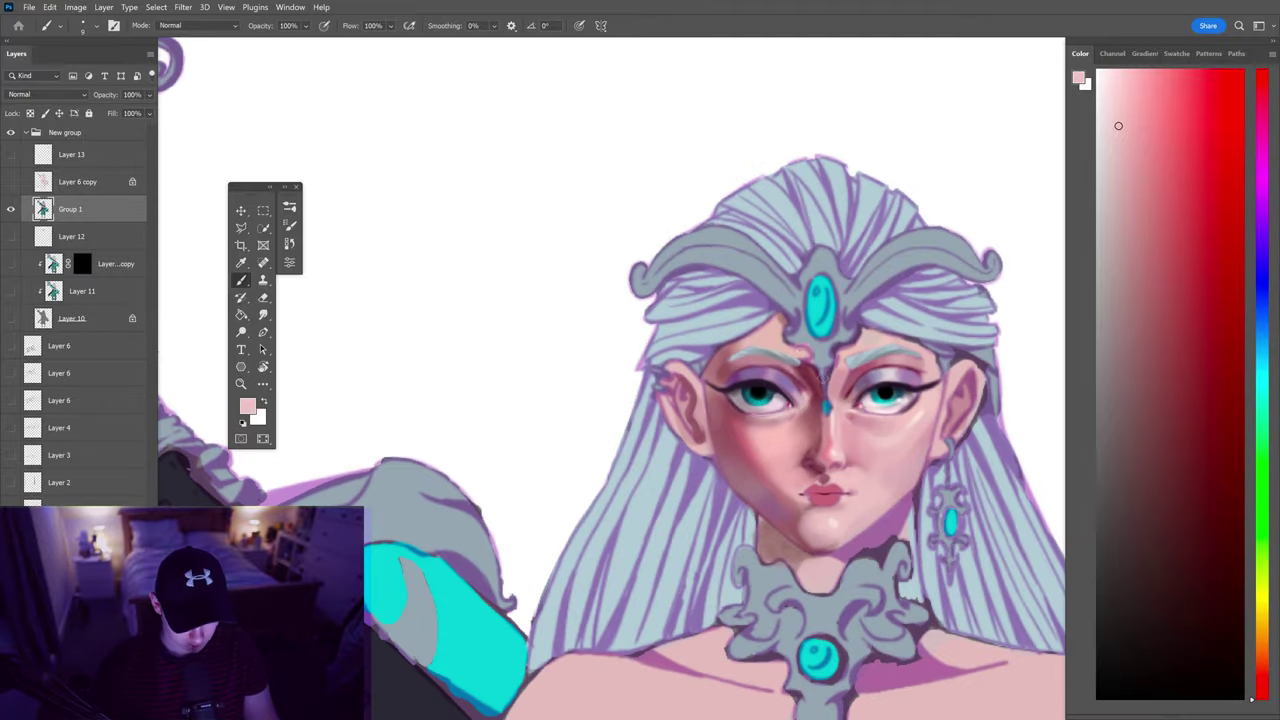
pyautogui.press('b')
pyautogui.keyDown('alt'); pyautogui.click(745, 355); pyautogui.keyUp('alt')
pyautogui.keyDown('alt'); pyautogui.click(877, 363); pyautogui.keyUp('alt')
pyautogui.keyDown('alt'); pyautogui.click(877, 363); pyautogui.keyUp('alt')
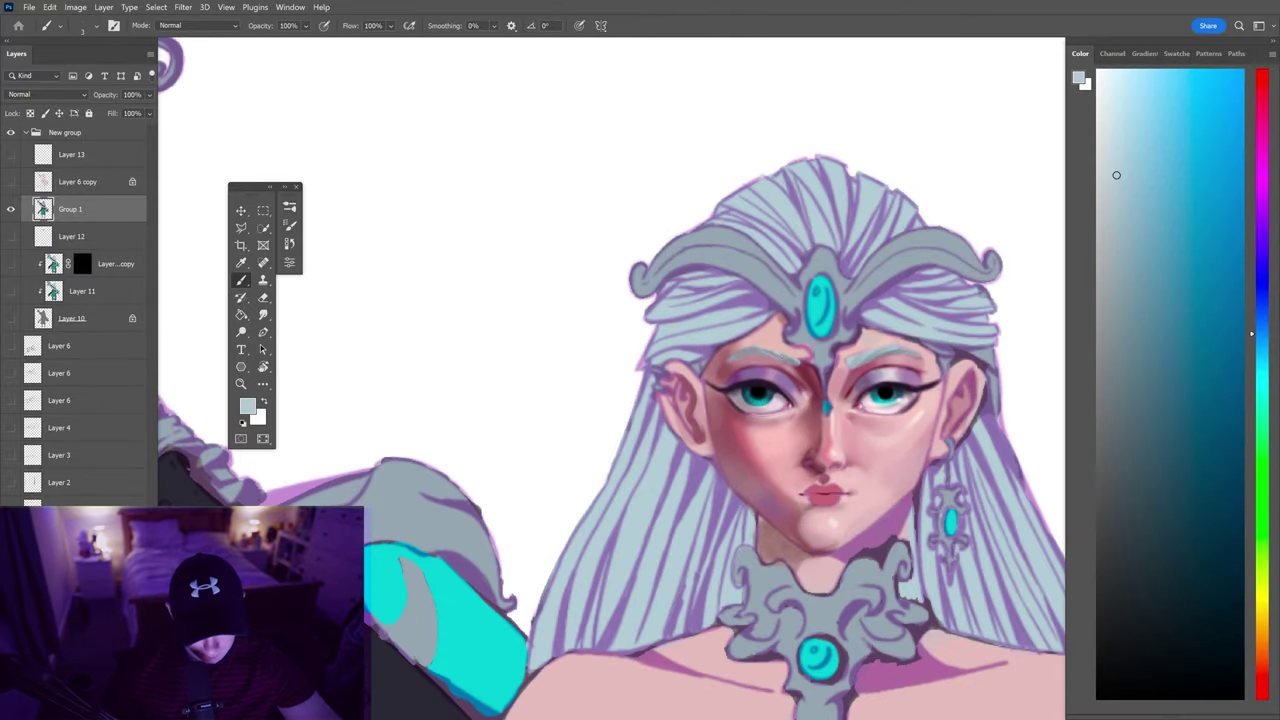
# Darken the nose bridge between the brows with a deeper rose-maroon shadow
pyautogui.moveTo(800, 400); pyautogui.dragTo(612, 410)
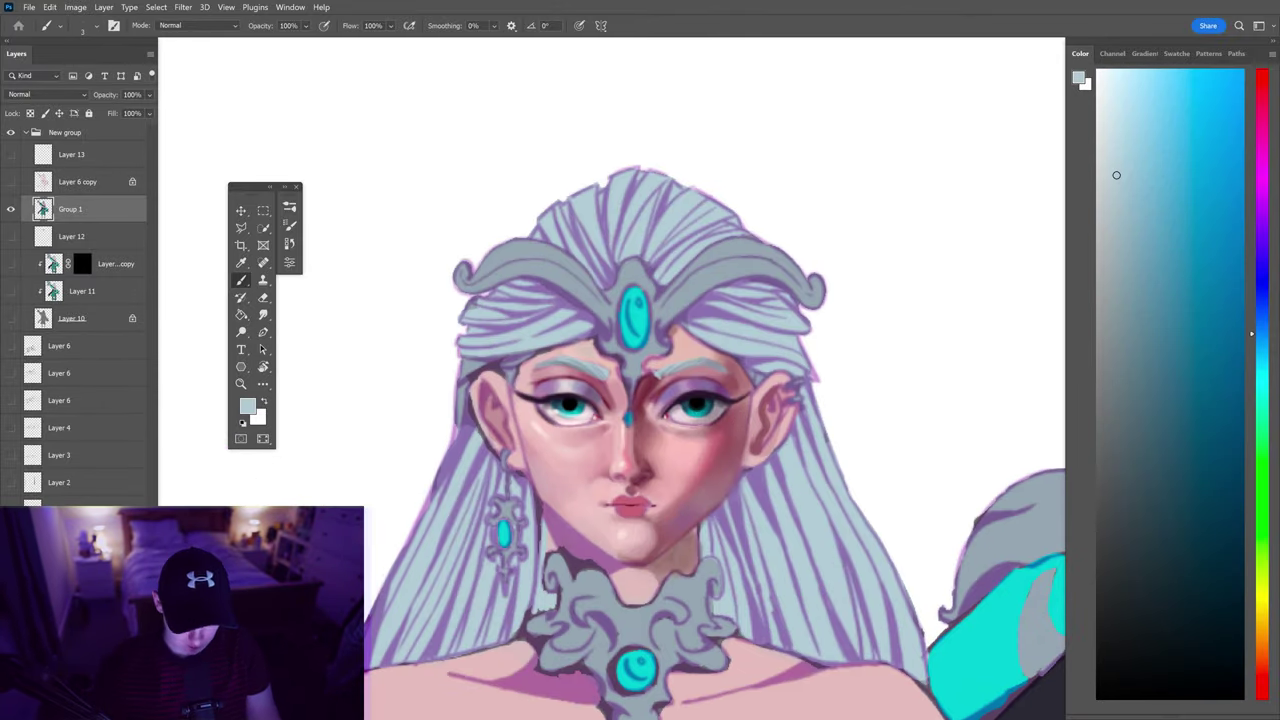
pyautogui.keyDown('alt'); pyautogui.click(652, 352); pyautogui.keyUp('alt')
pyautogui.keyDown('alt'); pyautogui.click(620, 372); pyautogui.keyUp('alt')
pyautogui.keyDown('alt'); pyautogui.click(652, 356); pyautogui.keyUp('alt')
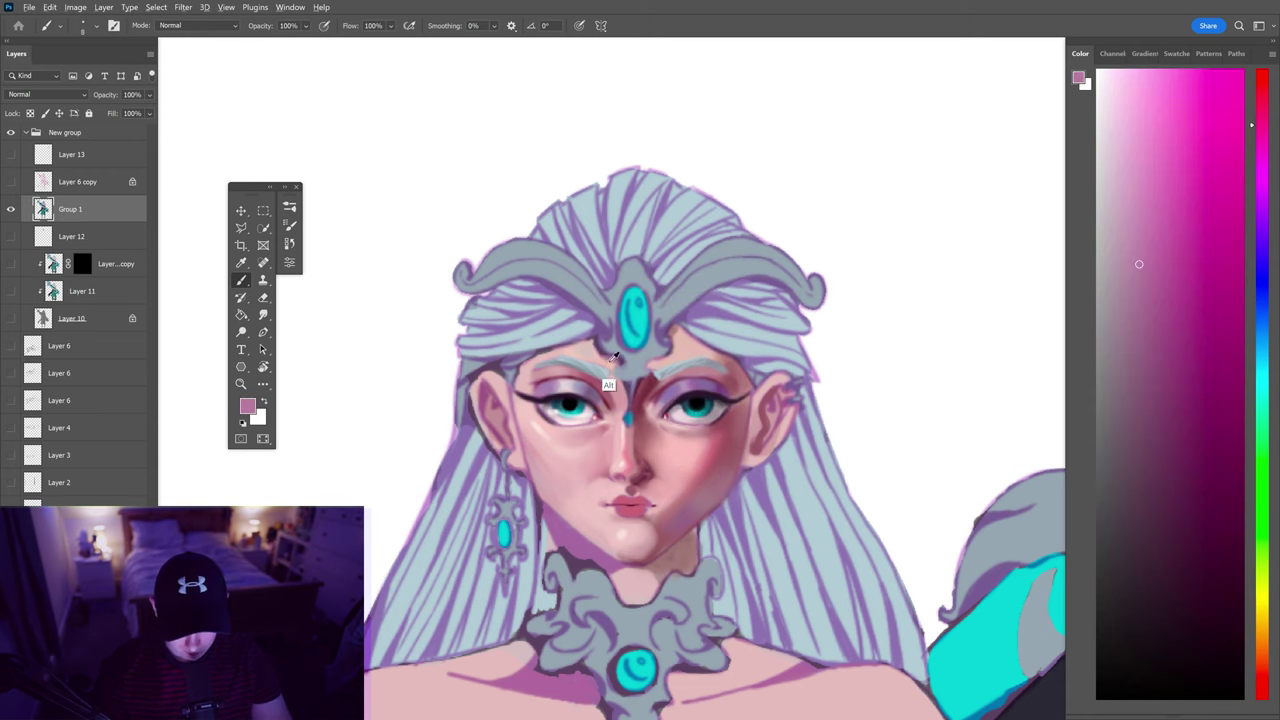
pyautogui.keyDown('alt'); pyautogui.click(672, 346); pyautogui.keyUp('alt')
pyautogui.keyDown('alt'); pyautogui.click(668, 346); pyautogui.keyUp('alt')
pyautogui.keyDown('alt'); pyautogui.scroll(-3, 667, 350); pyautogui.keyUp('alt')
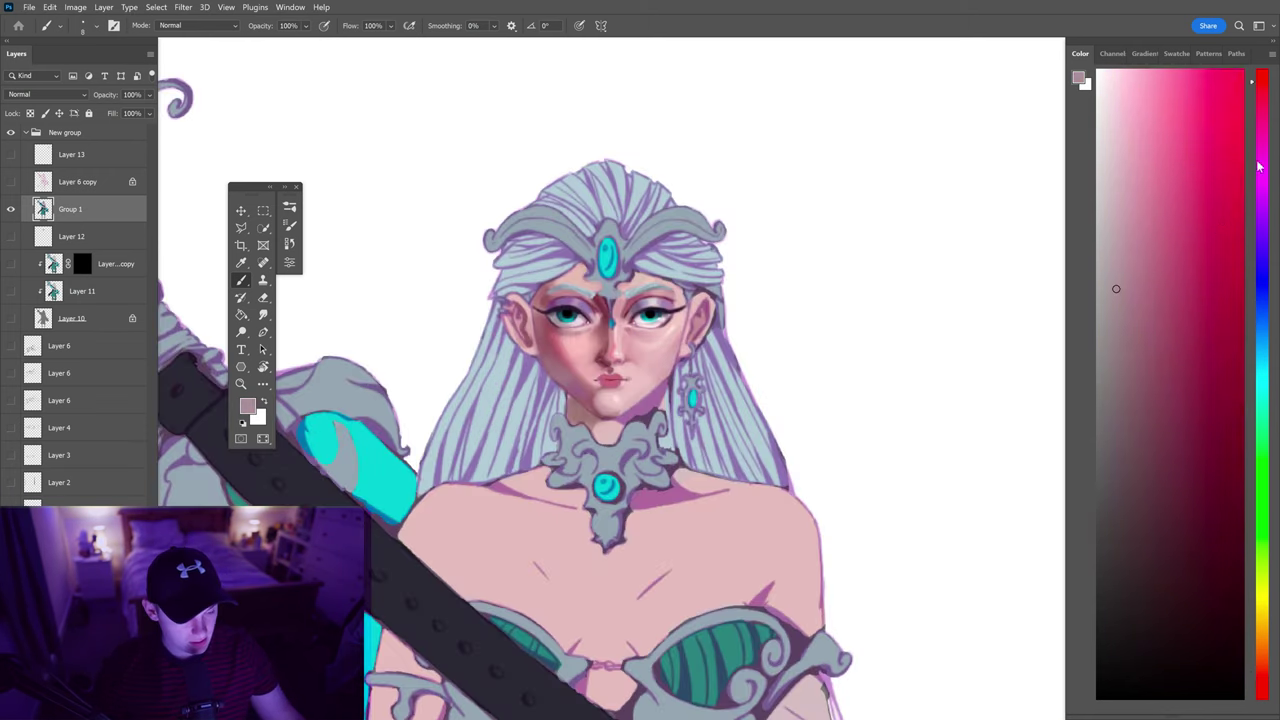
pyautogui.keyDown('alt'); pyautogui.scroll(2, 558, 370); pyautogui.keyUp('alt')
pyautogui.scroll(1, 610, 370)
pyautogui.keyDown('alt'); pyautogui.click(600, 370); pyautogui.keyUp('alt')
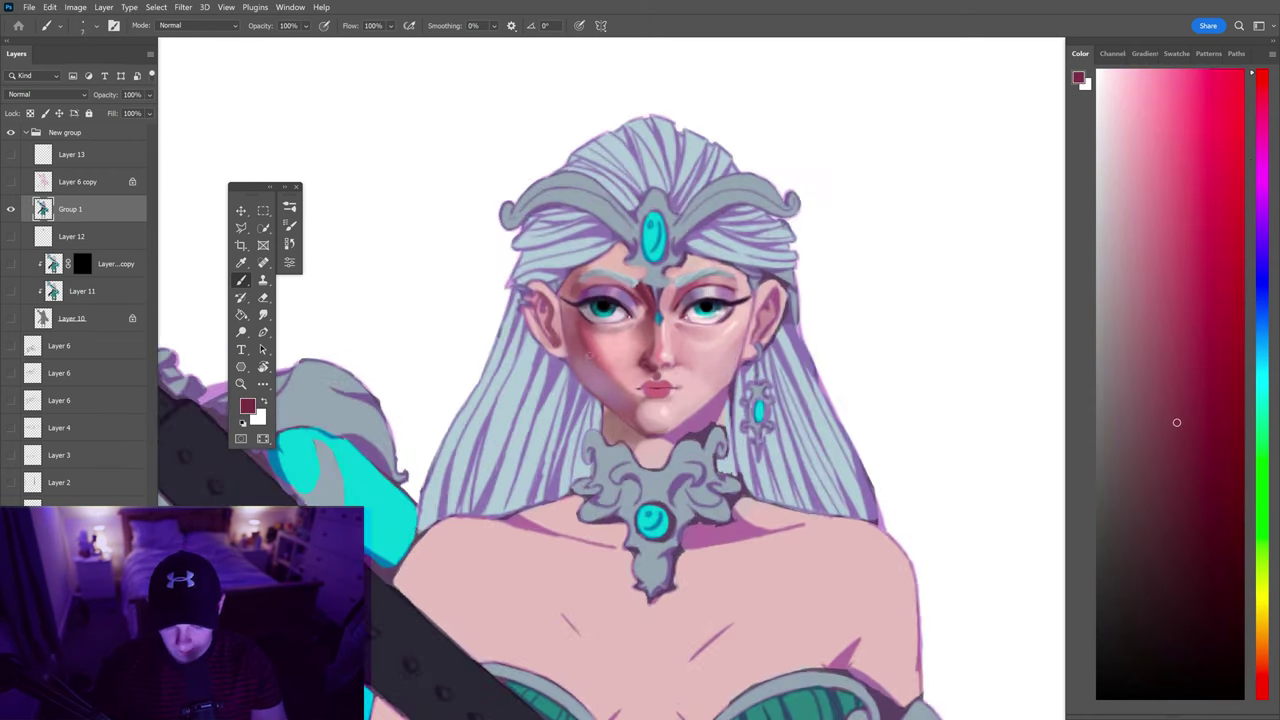
pyautogui.scroll(-3, 600, 370)
pyautogui.scroll(3, 680, 300)
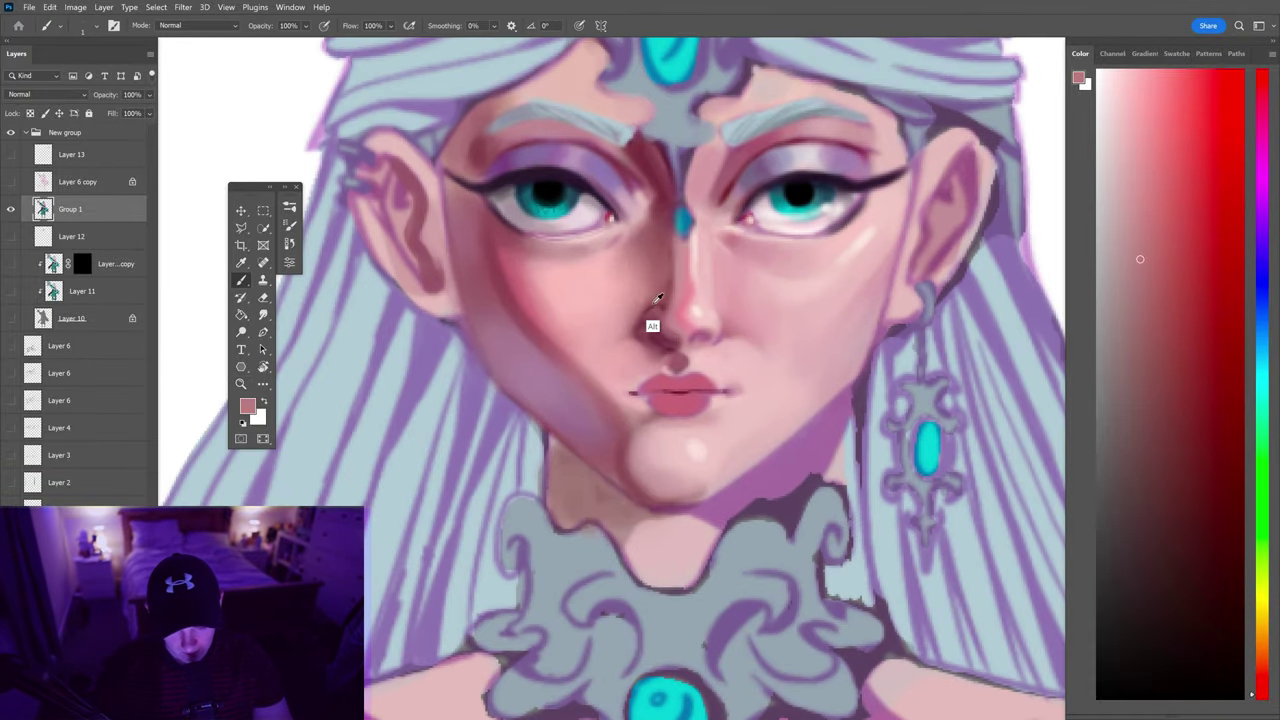
# Sample mauve pink and light pink skin tones around the nose
pyautogui.keyDown('alt'); pyautogui.click(654, 322); pyautogui.keyUp('alt')
pyautogui.scroll(-2, 660, 305)
pyautogui.keyDown('alt'); pyautogui.click(655, 325); pyautogui.keyUp('alt')
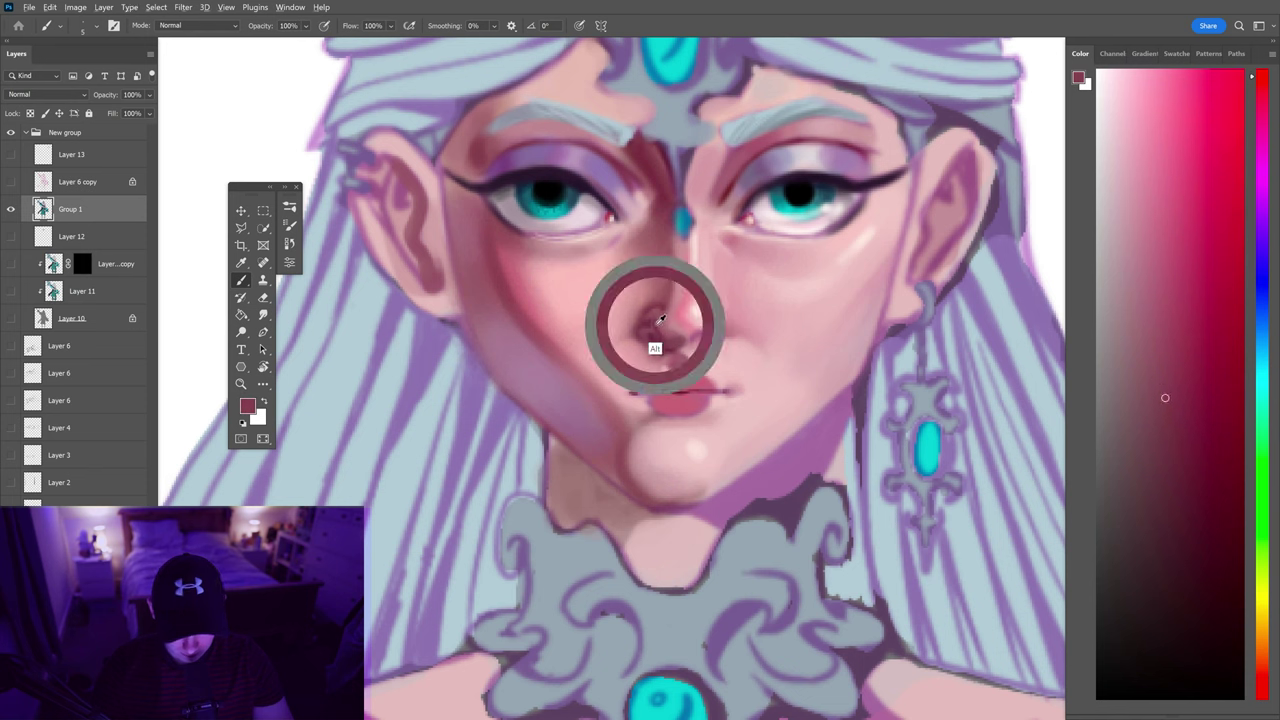
pyautogui.press('z')
pyautogui.scroll(-2, 716, 313)
pyautogui.scroll(3, 716, 313)
pyautogui.press('b')
pyautogui.keyDown('alt'); pyautogui.click(680, 345); pyautogui.keyUp('alt')
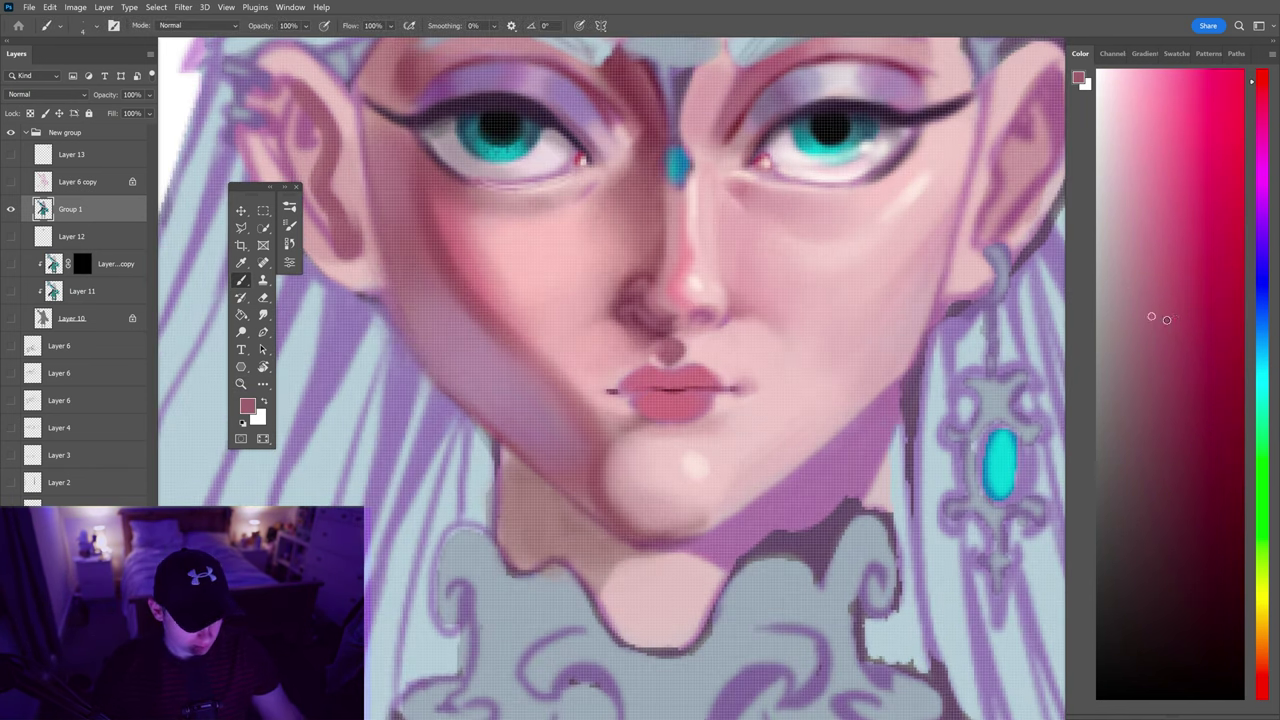
pyautogui.scroll(-2, 662, 320)
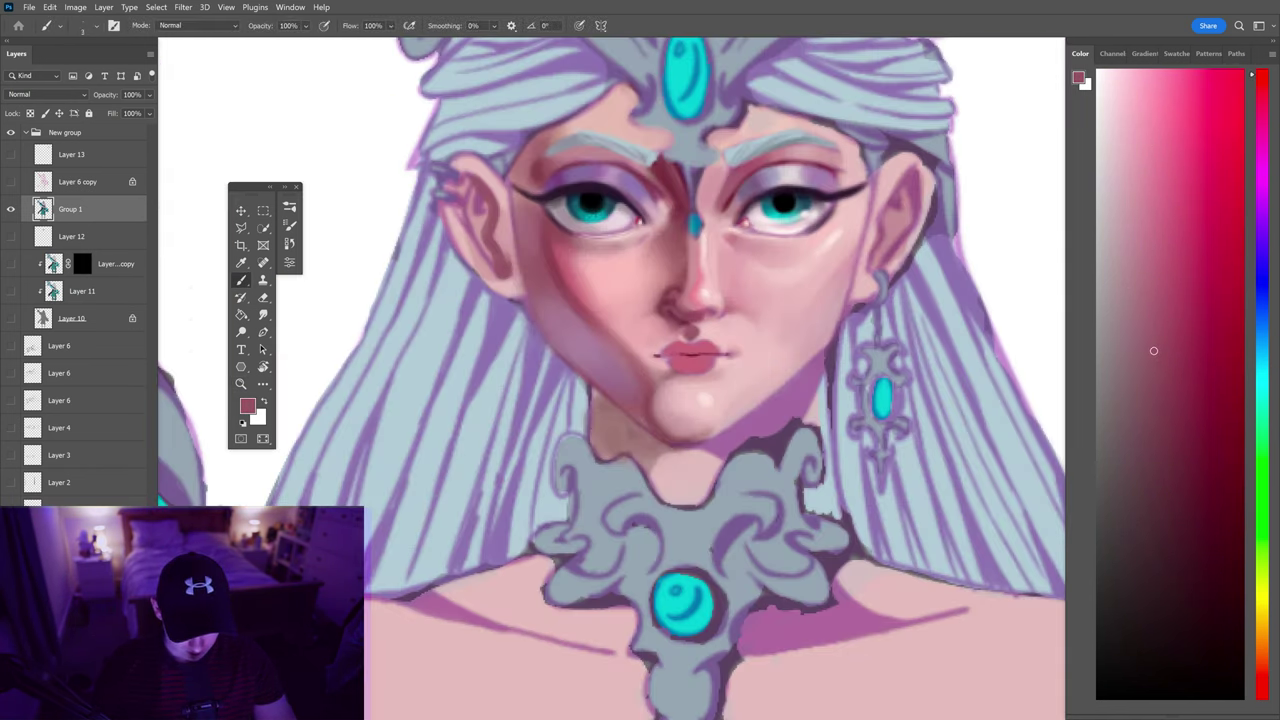
pyautogui.keyDown('alt'); pyautogui.click(729, 307); pyautogui.keyUp('alt')
pyautogui.keyDown('alt'); pyautogui.click(706, 314); pyautogui.keyUp('alt')
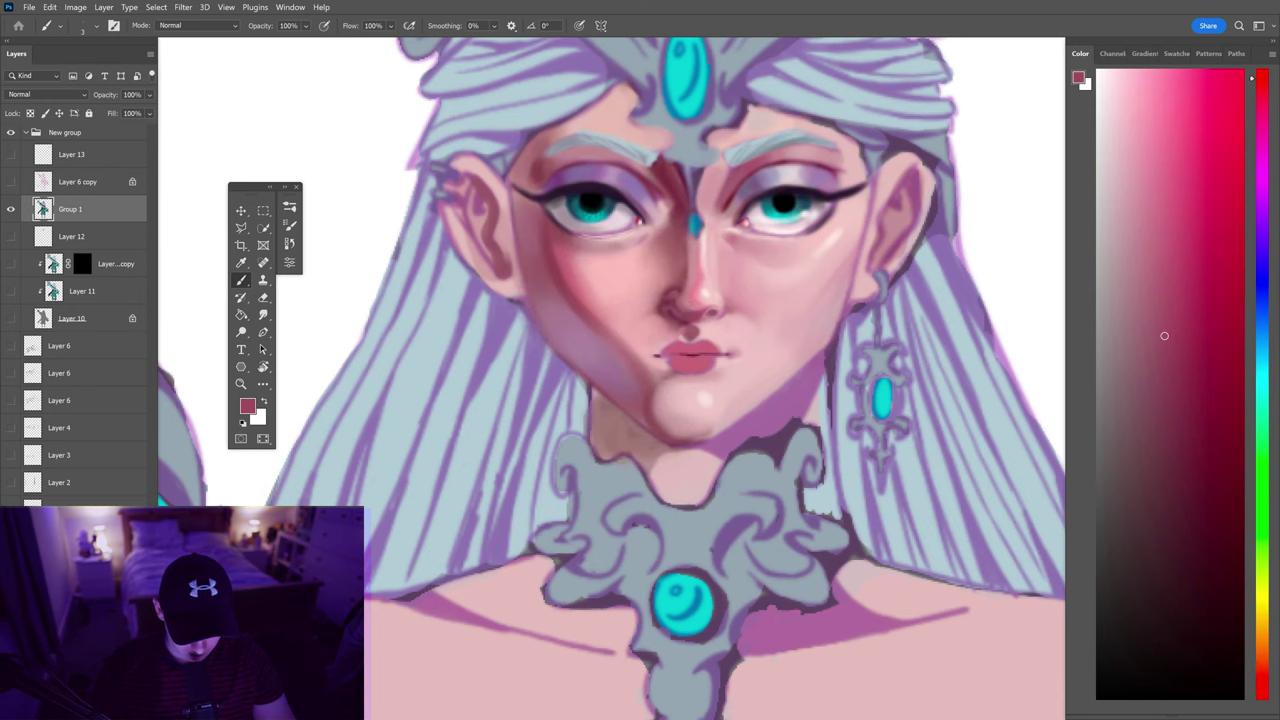
pyautogui.keyDown('alt'); pyautogui.click(695, 301); pyautogui.keyUp('alt')
# Pick a dark mauve and paint a shadow along the left side of the nose
pyautogui.hotkey('shift', 'b')
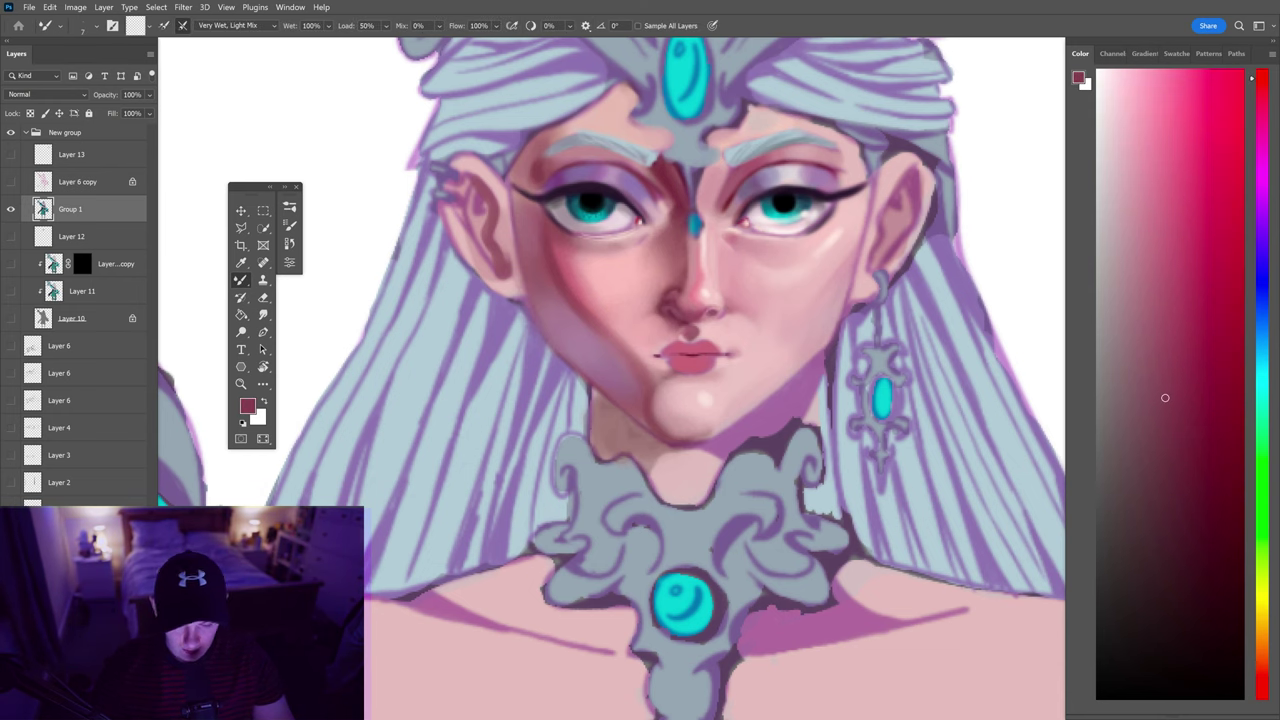
pyautogui.moveTo(1164, 398); pyautogui.dragTo(1144, 234)
pyautogui.hotkey('shift', 'b')
pyautogui.scroll(2, 700, 278)
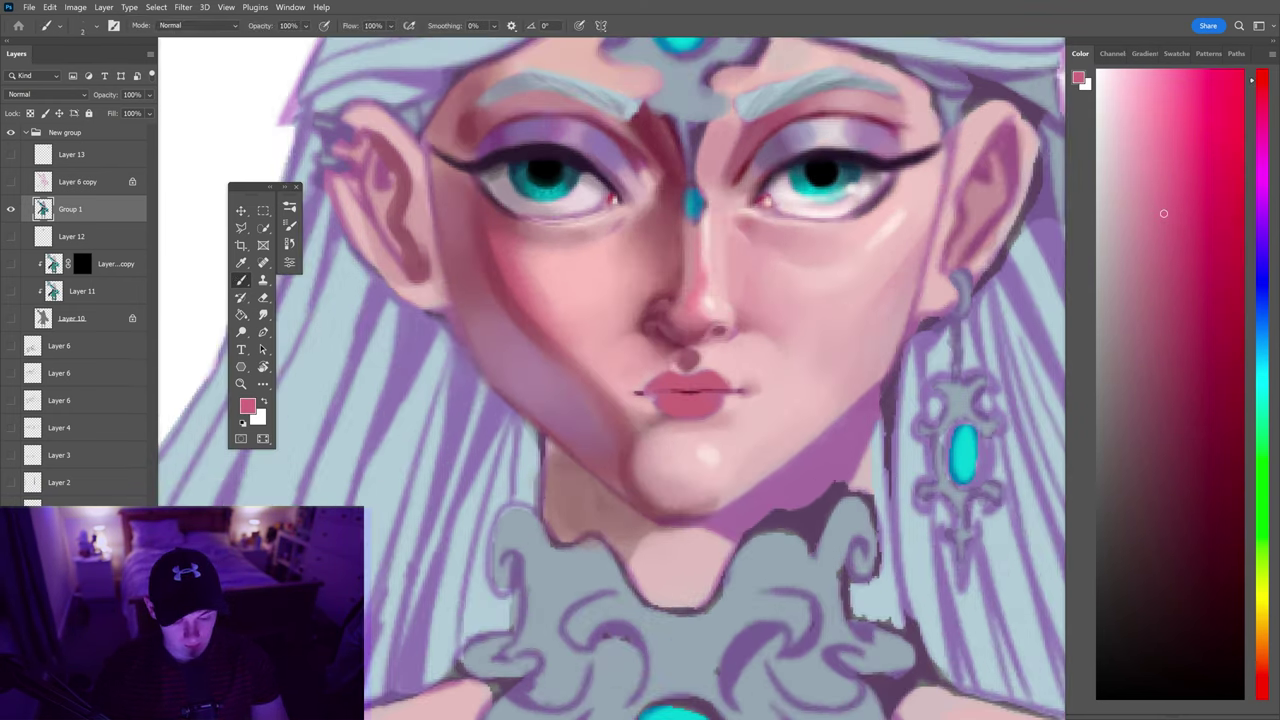
pyautogui.click(1260, 683)
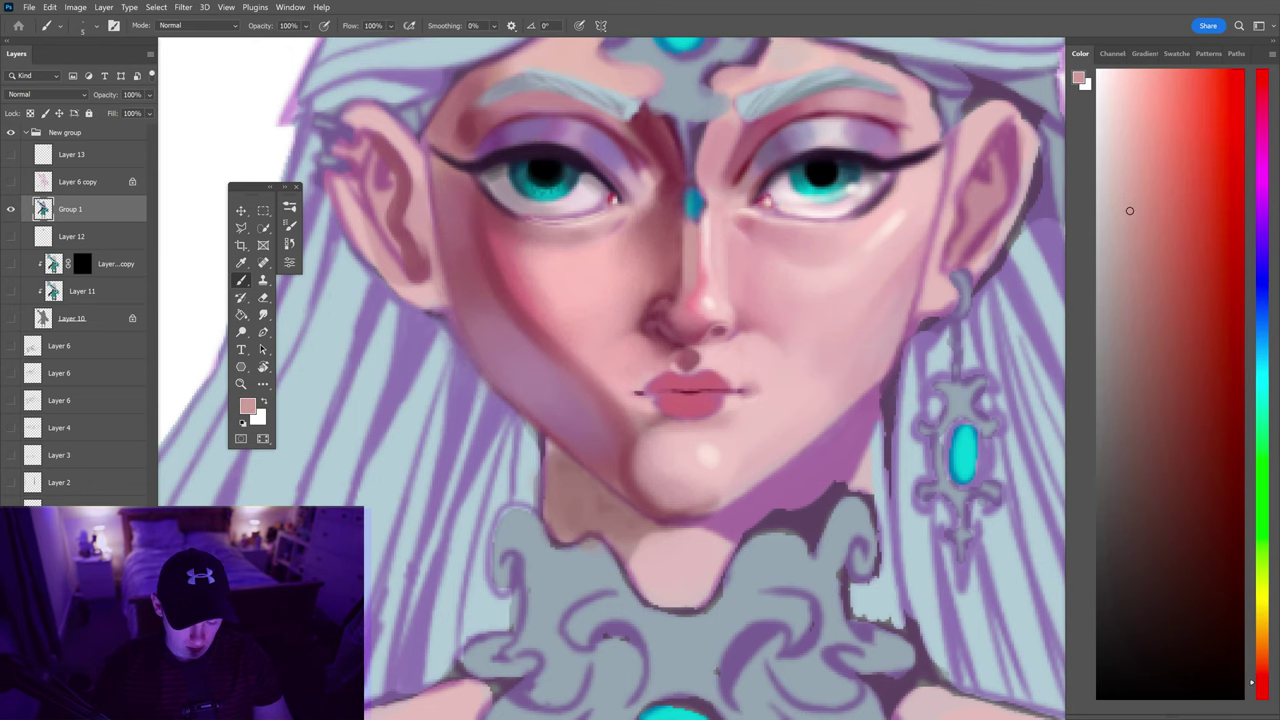
pyautogui.click(1262, 78)
pyautogui.click(1151, 395)
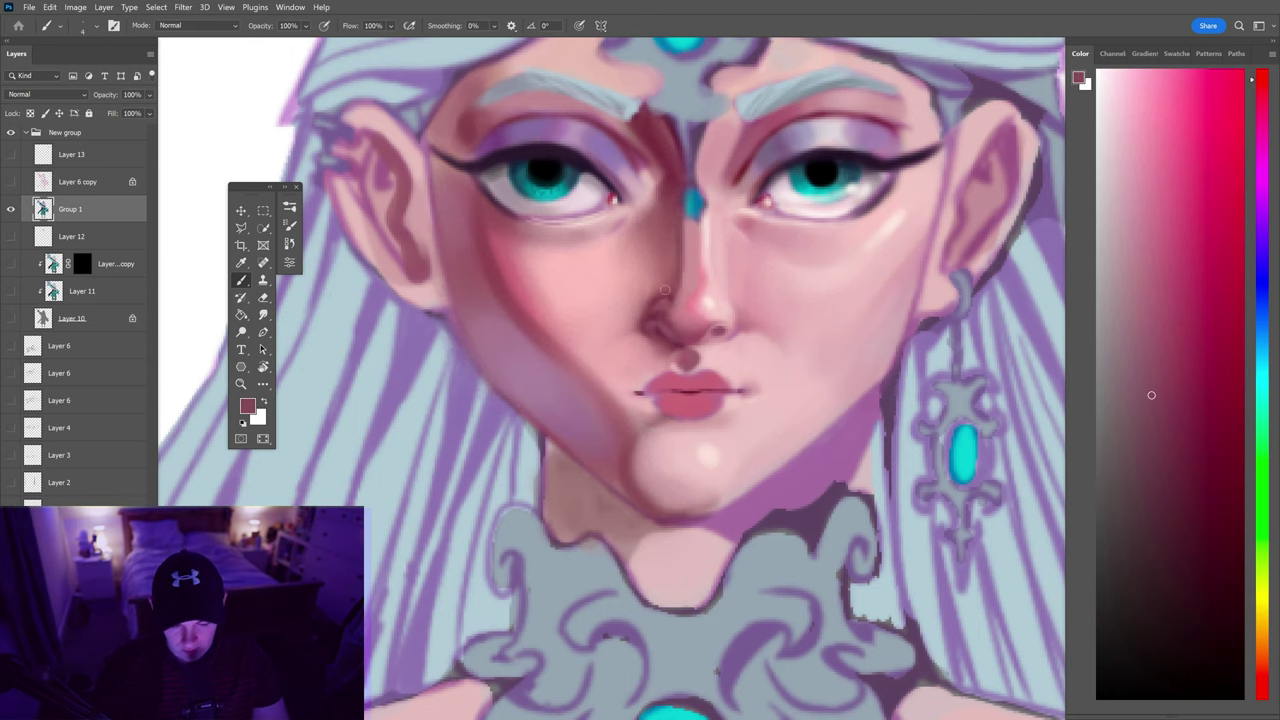
pyautogui.moveTo(653, 209); pyautogui.dragTo(640, 285)
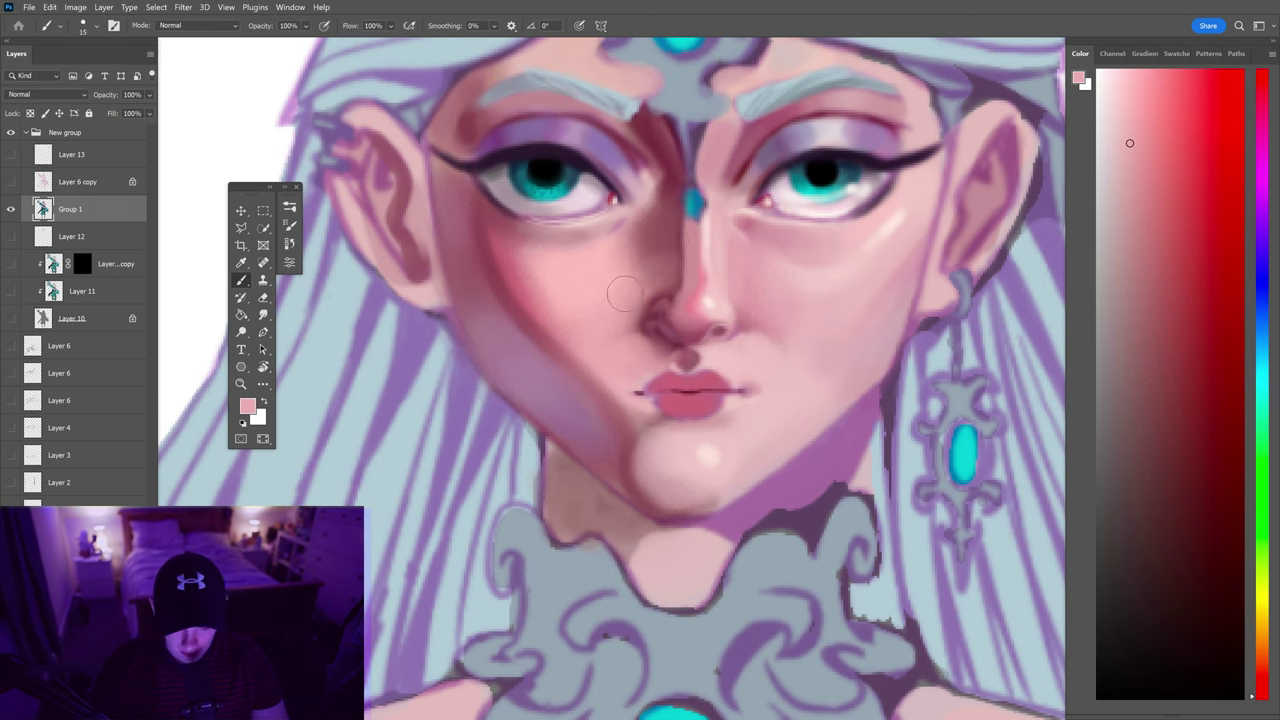
# Blend the nose shading with the Mixer Brush using lighter sampled pinks
pyautogui.keyDown('alt'); pyautogui.click(668, 278); pyautogui.keyUp('alt')
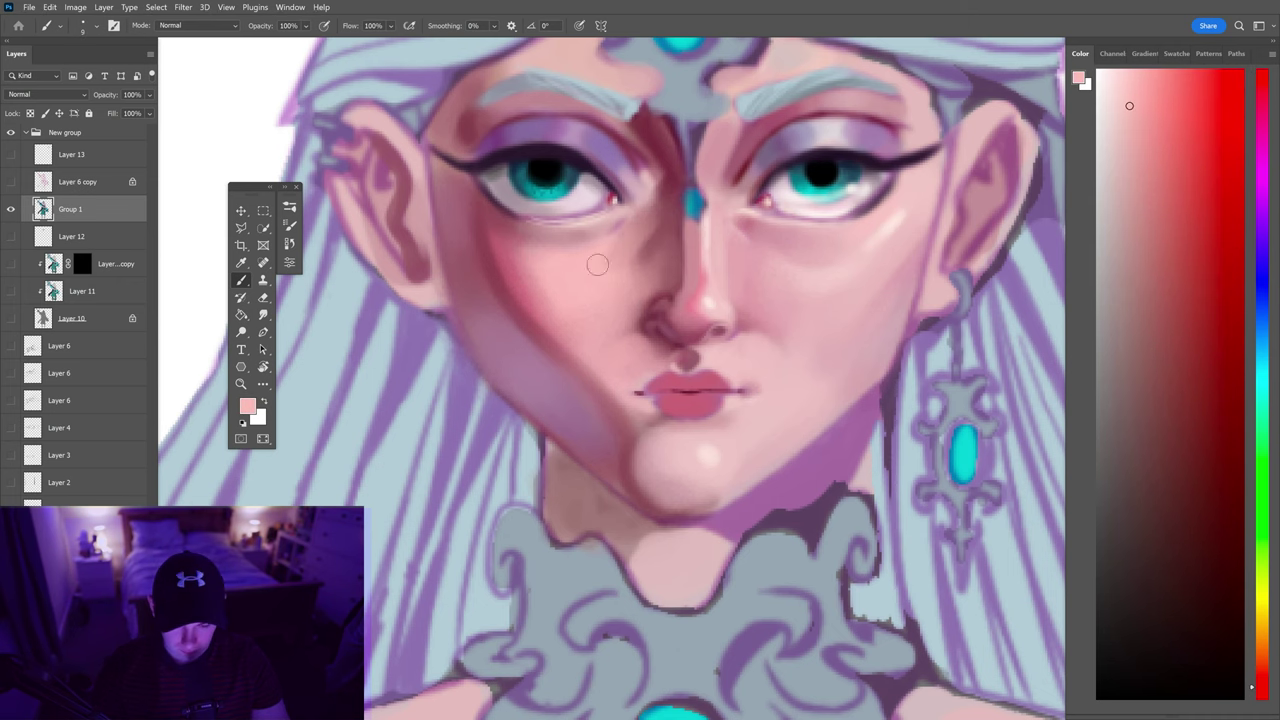
pyautogui.scroll(-1, 597, 264)
pyautogui.keyDown('alt'); pyautogui.click(712, 228); pyautogui.keyUp('alt')
pyautogui.scroll(-2, 715, 237)
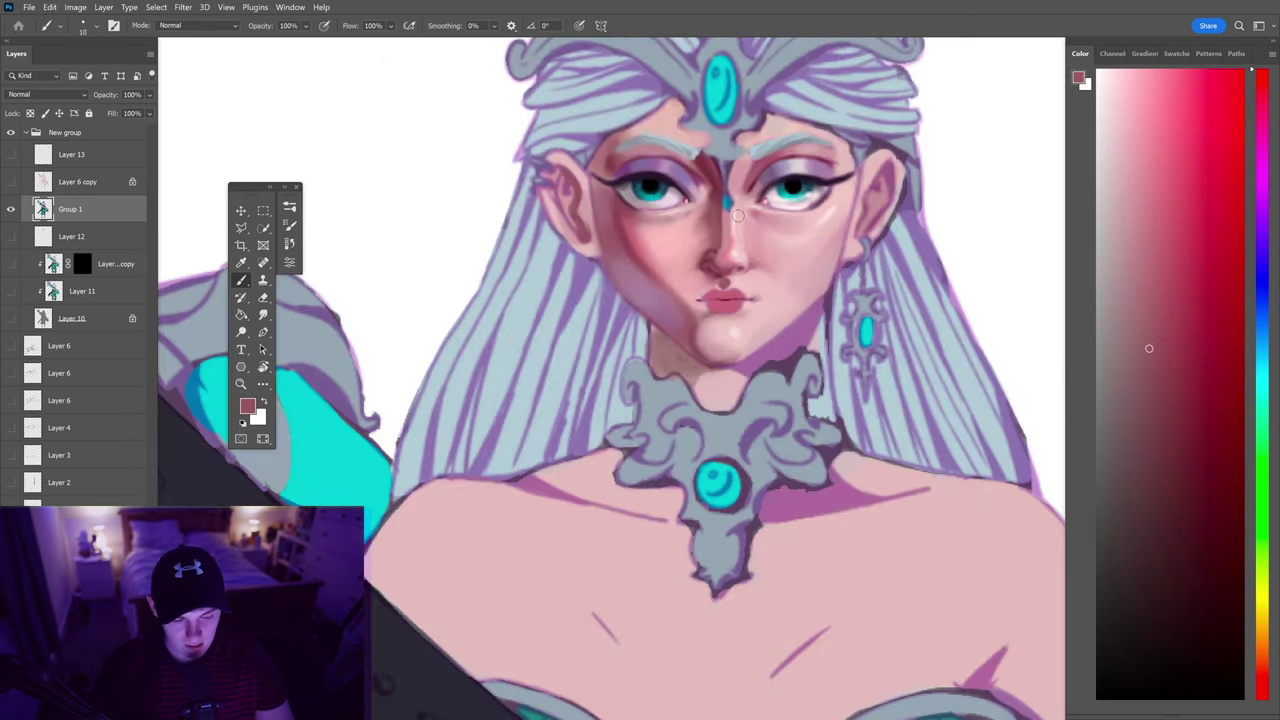
pyautogui.hotkey('shift', 'b')
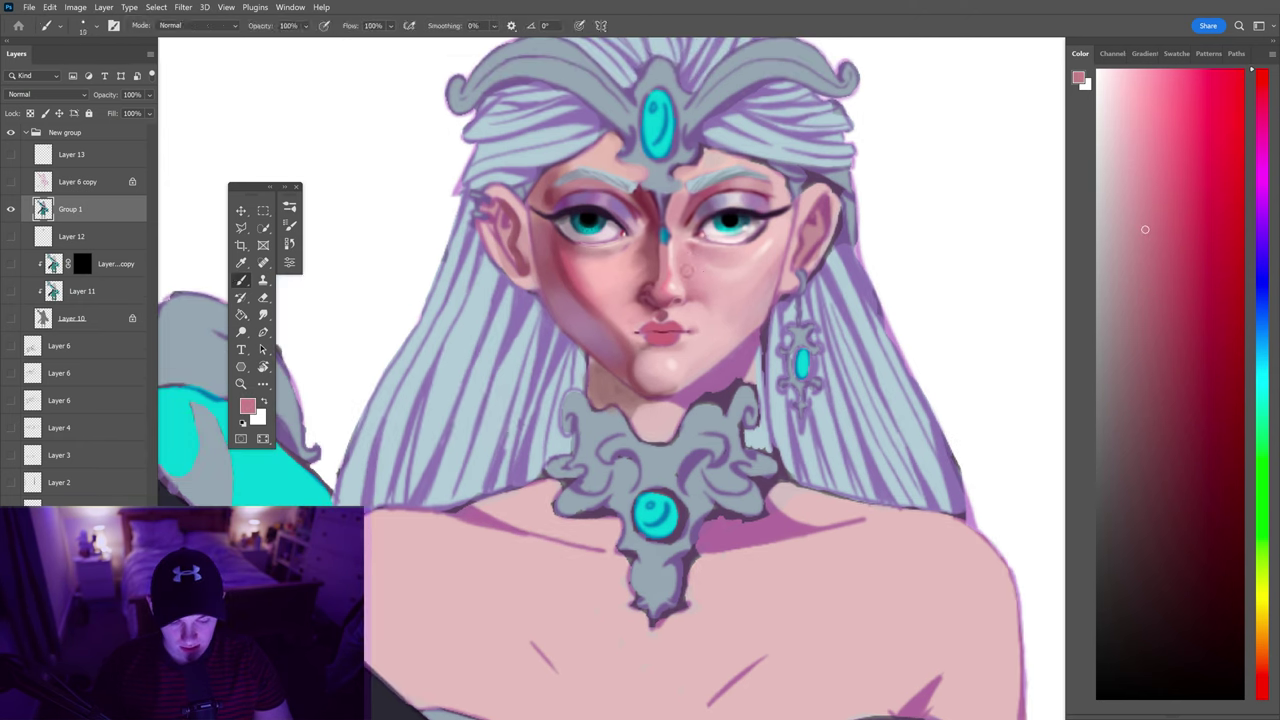
pyautogui.scroll(-2, 780, 250)
pyautogui.scroll(1, 760, 265)
pyautogui.keyDown('alt'); pyautogui.click(739, 273); pyautogui.keyUp('alt')
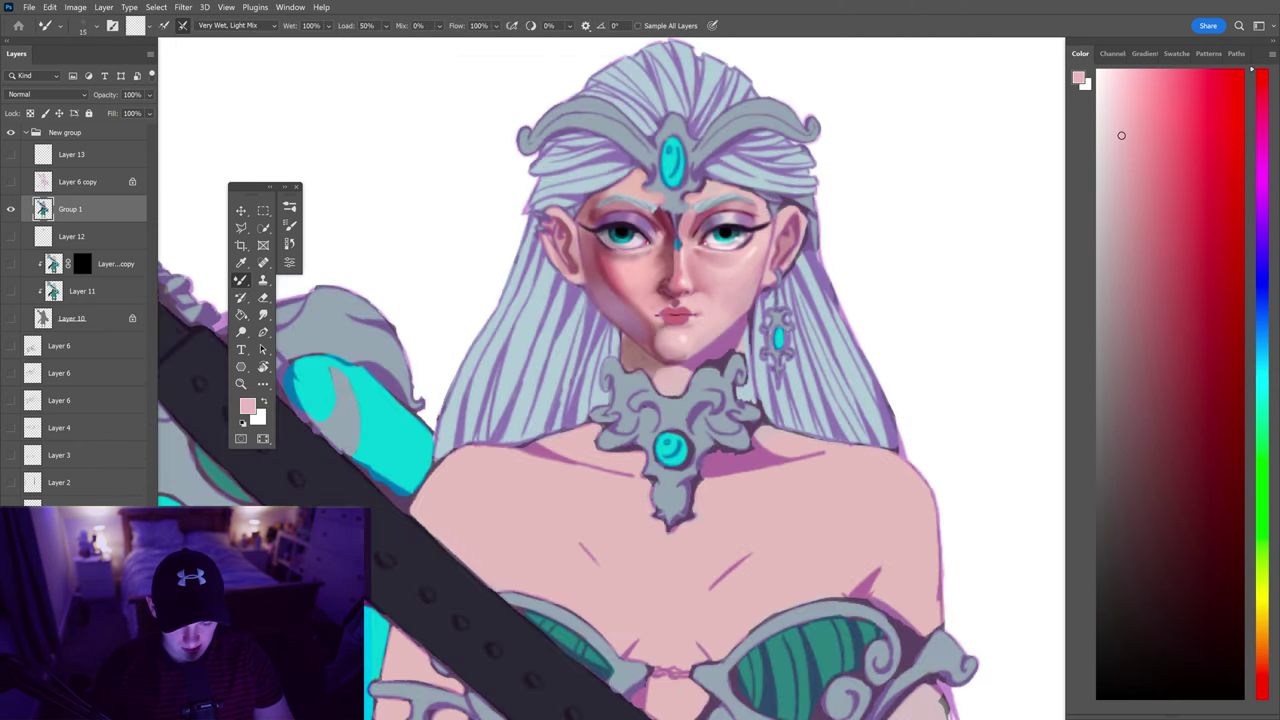
pyautogui.scroll(-1, 720, 318)
pyautogui.hotkey('shift', 'b')
pyautogui.keyDown('alt'); pyautogui.click(720, 318); pyautogui.keyUp('alt')
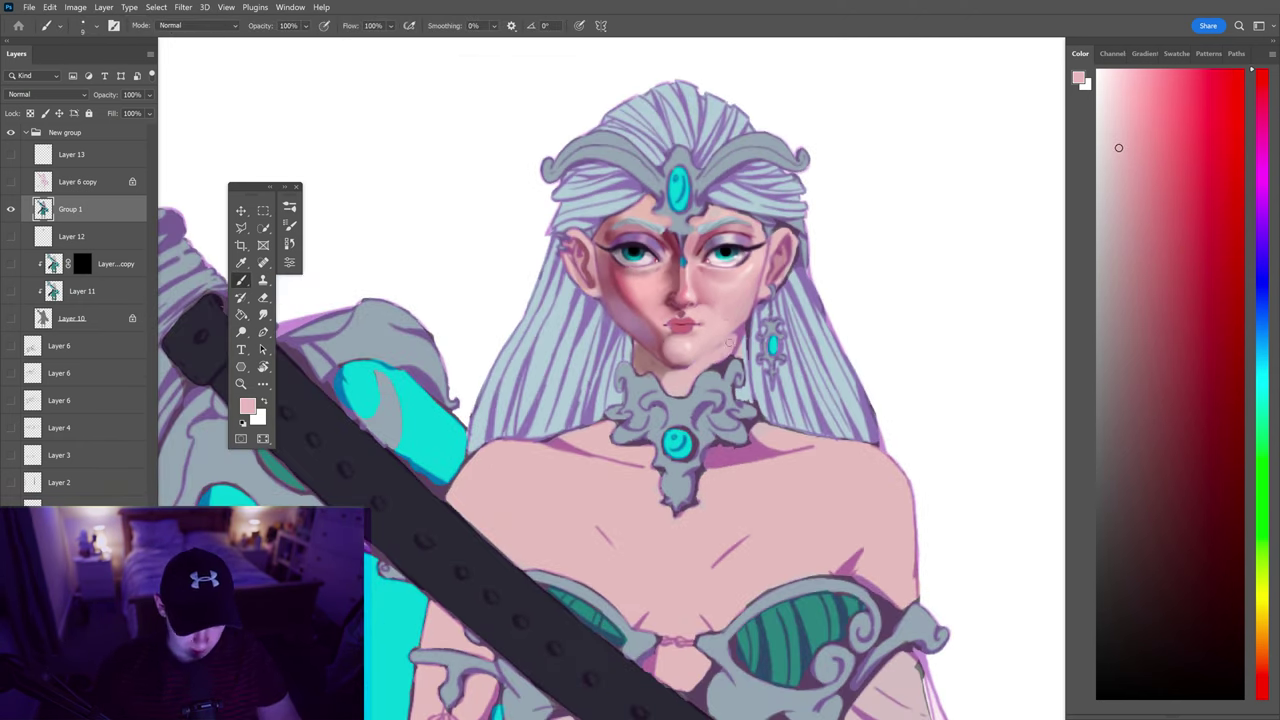
pyautogui.keyDown('alt'); pyautogui.click(740, 335); pyautogui.keyUp('alt')
pyautogui.scroll(-3, 735, 320)
pyautogui.scroll(4, 723, 300)
# Sample skin colours from the face around the chin
pyautogui.keyDown('alt'); pyautogui.click(723, 300); pyautogui.keyUp('alt')
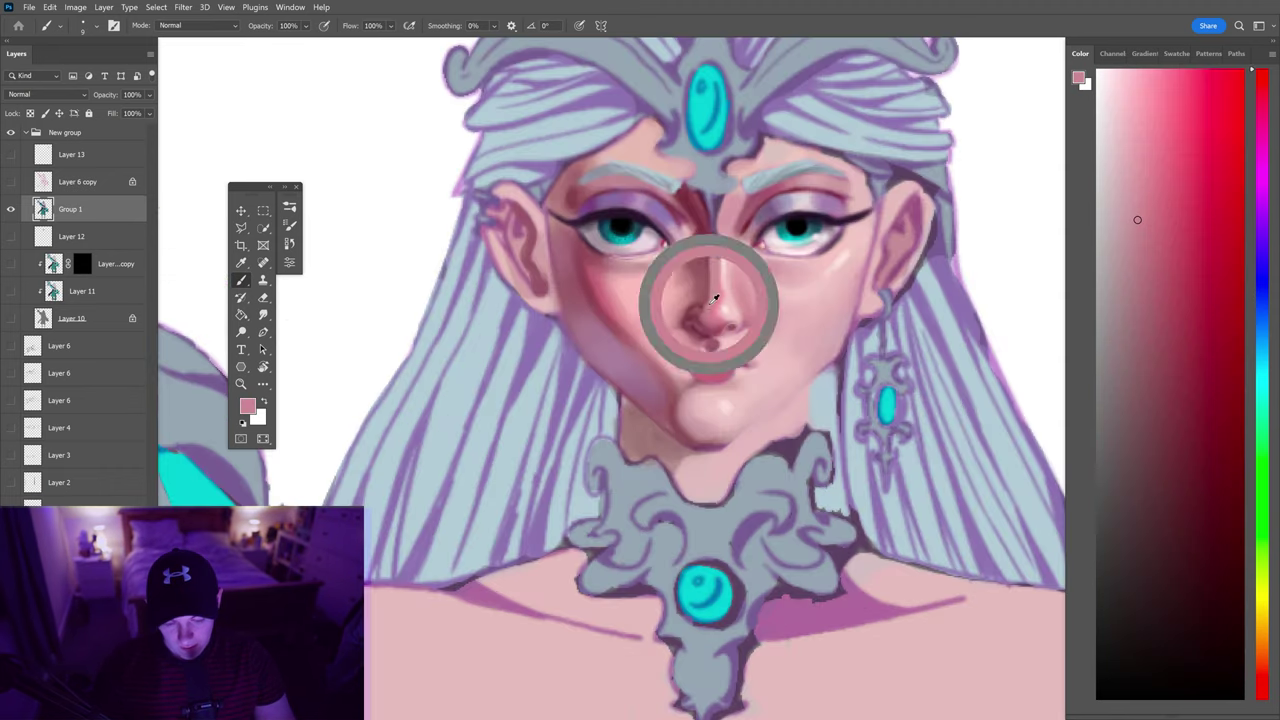
pyautogui.scroll(-1, 702, 314)
pyautogui.scroll(1, 702, 314)
pyautogui.keyDown('alt'); pyautogui.click(702, 314); pyautogui.keyUp('alt')
pyautogui.scroll(-3, 700, 316)
pyautogui.scroll(4, 695, 318)
pyautogui.keyDown('alt'); pyautogui.click(689, 321); pyautogui.keyUp('alt')
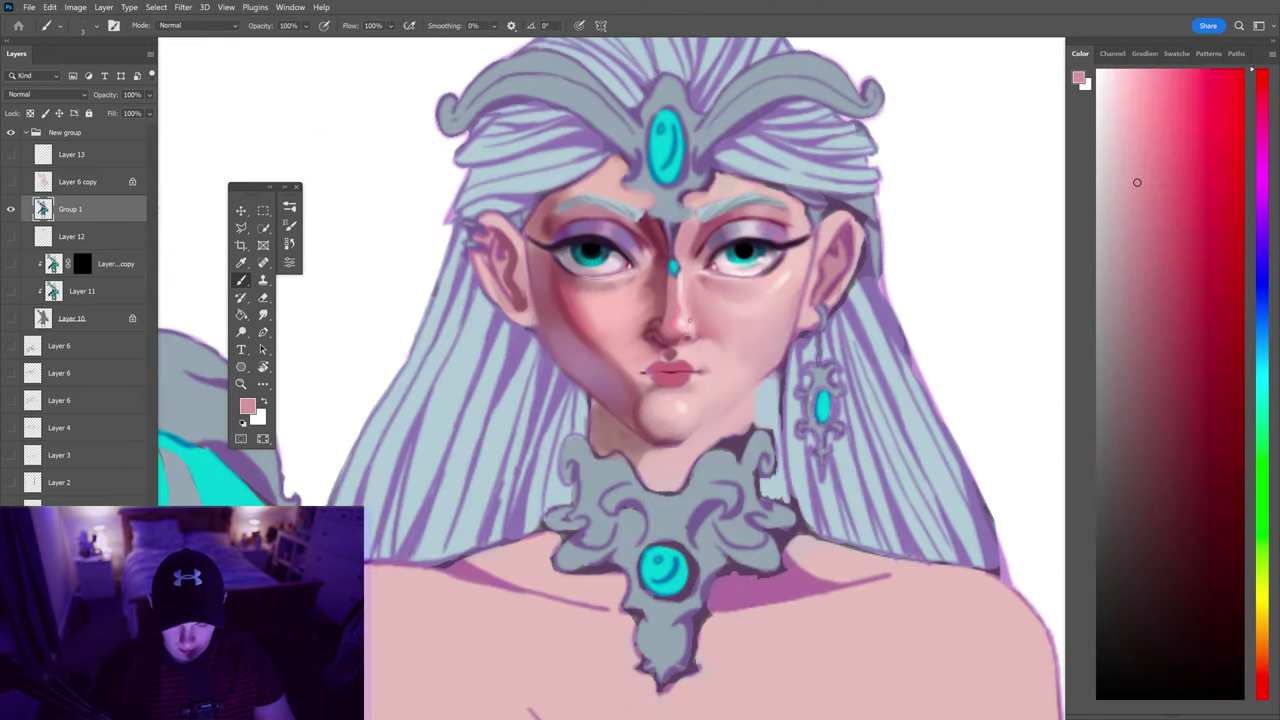
pyautogui.keyDown('alt'); pyautogui.click(688, 309); pyautogui.keyUp('alt')
pyautogui.scroll(-3, 688, 309)
pyautogui.scroll(4, 760, 300)
pyautogui.keyDown('alt'); pyautogui.click(790, 280); pyautogui.keyUp('alt')
pyautogui.scroll(-3, 790, 280)
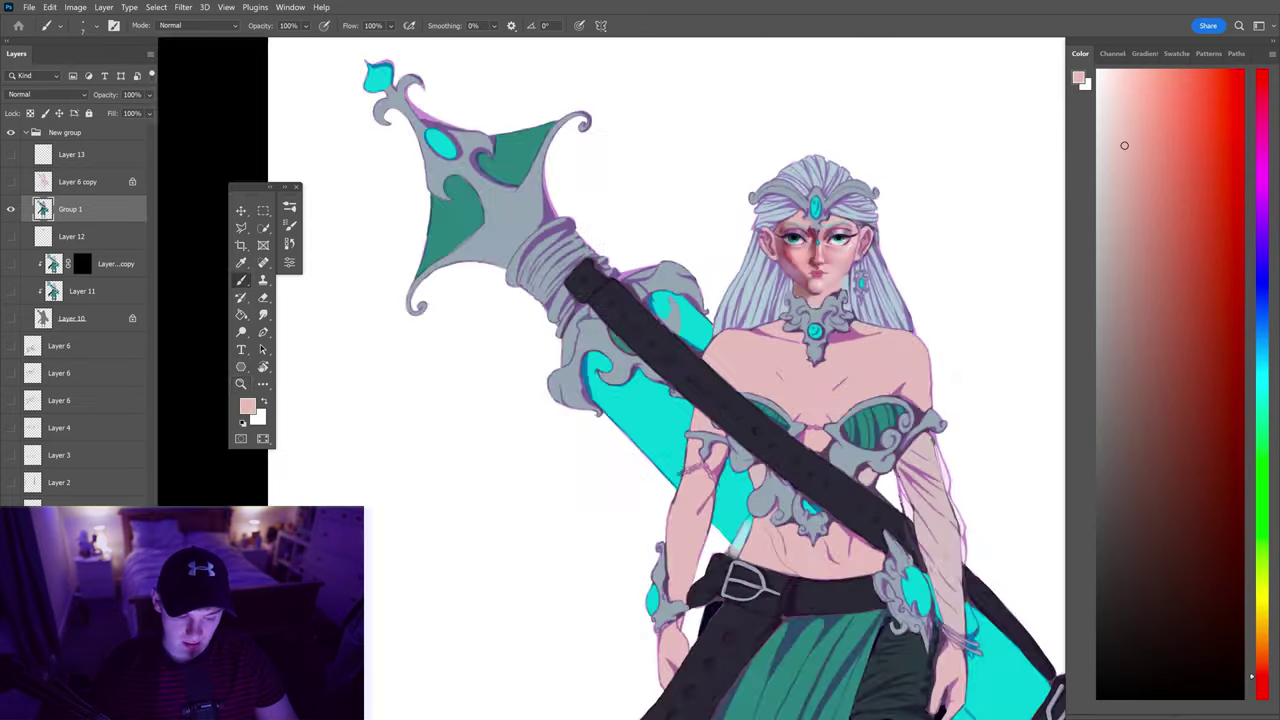
pyautogui.scroll(4, 816, 248)
# Dab a soft pink highlight onto the chin below the lips and blend it
pyautogui.keyDown('alt'); pyautogui.click(816, 248); pyautogui.keyUp('alt')
pyautogui.keyDown('alt'); pyautogui.click(753, 232); pyautogui.keyUp('alt')
pyautogui.keyDown('alt'); pyautogui.click(800, 250); pyautogui.keyUp('alt')
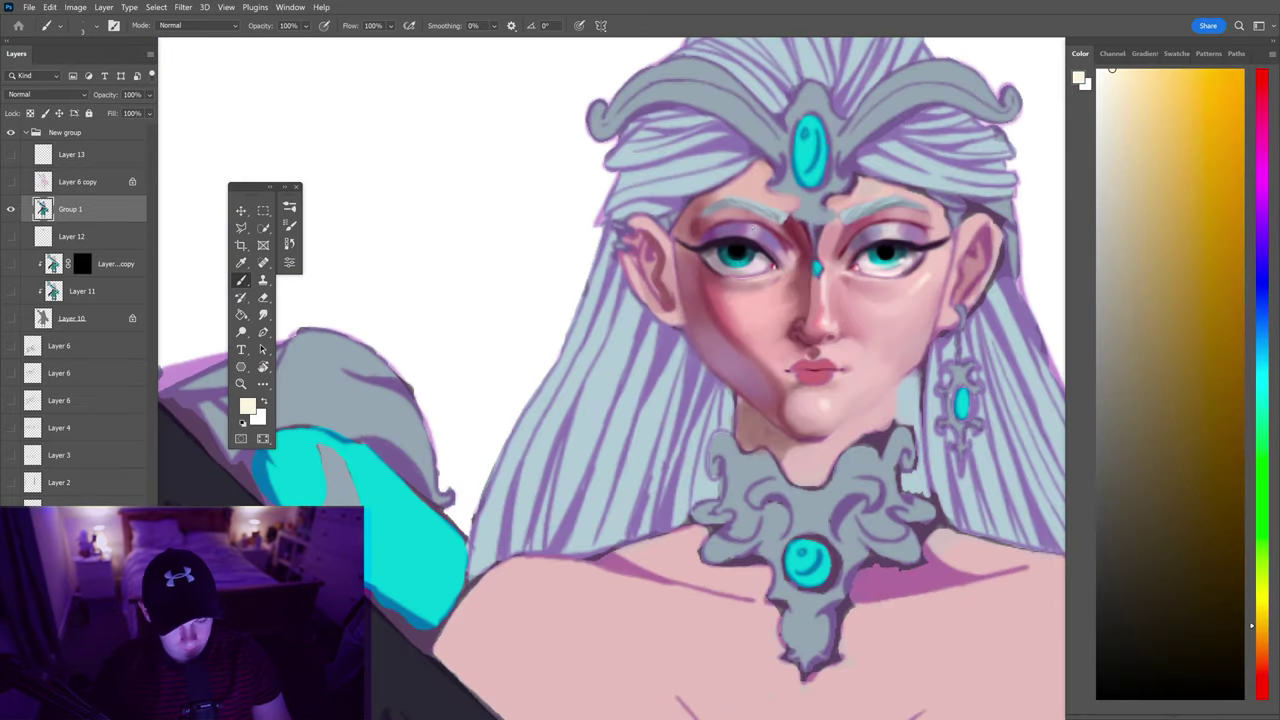
pyautogui.scroll(1, 838, 284)
pyautogui.scroll(-3, 838, 284)
pyautogui.keyDown('alt'); pyautogui.click(800, 320); pyautogui.keyUp('alt')
pyautogui.scroll(4, 800, 320)
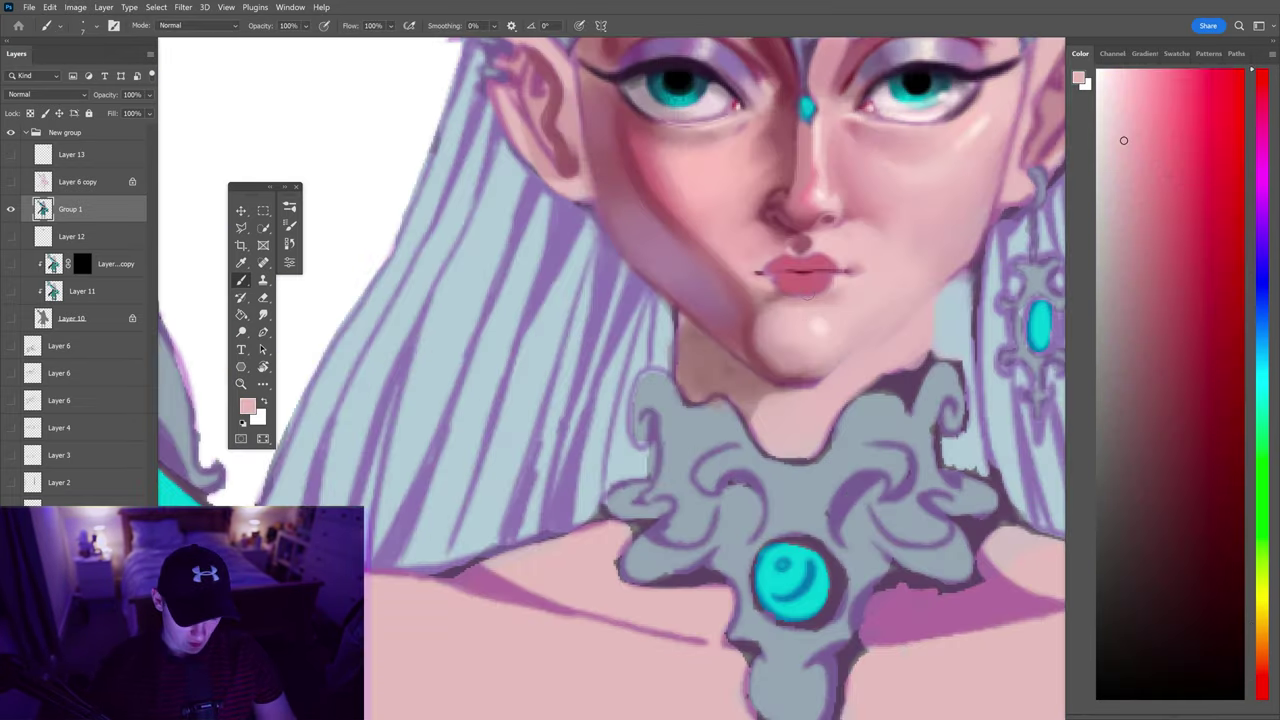
pyautogui.click(781, 347)
pyautogui.hotkey('shift', 'b')
pyautogui.press('f')
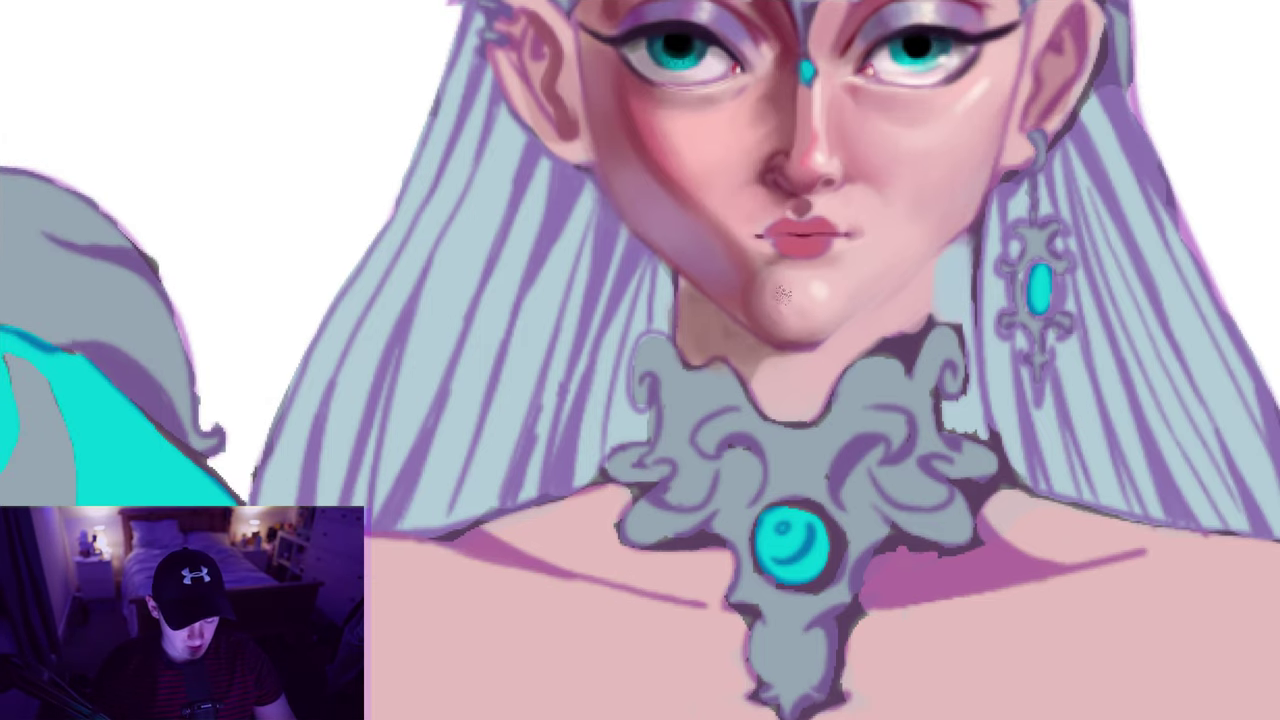
pyautogui.scroll(-2, 811, 318)
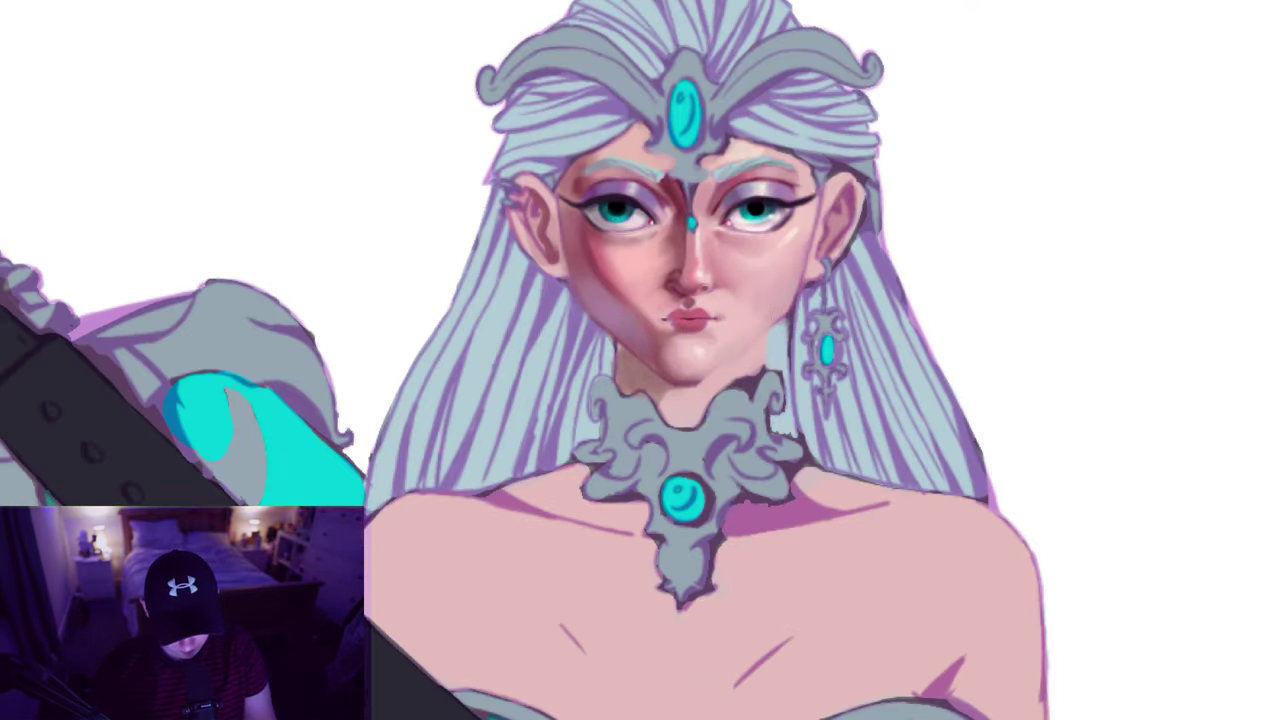
pyautogui.keyDown('alt'); pyautogui.click(596, 265); pyautogui.keyUp('alt')
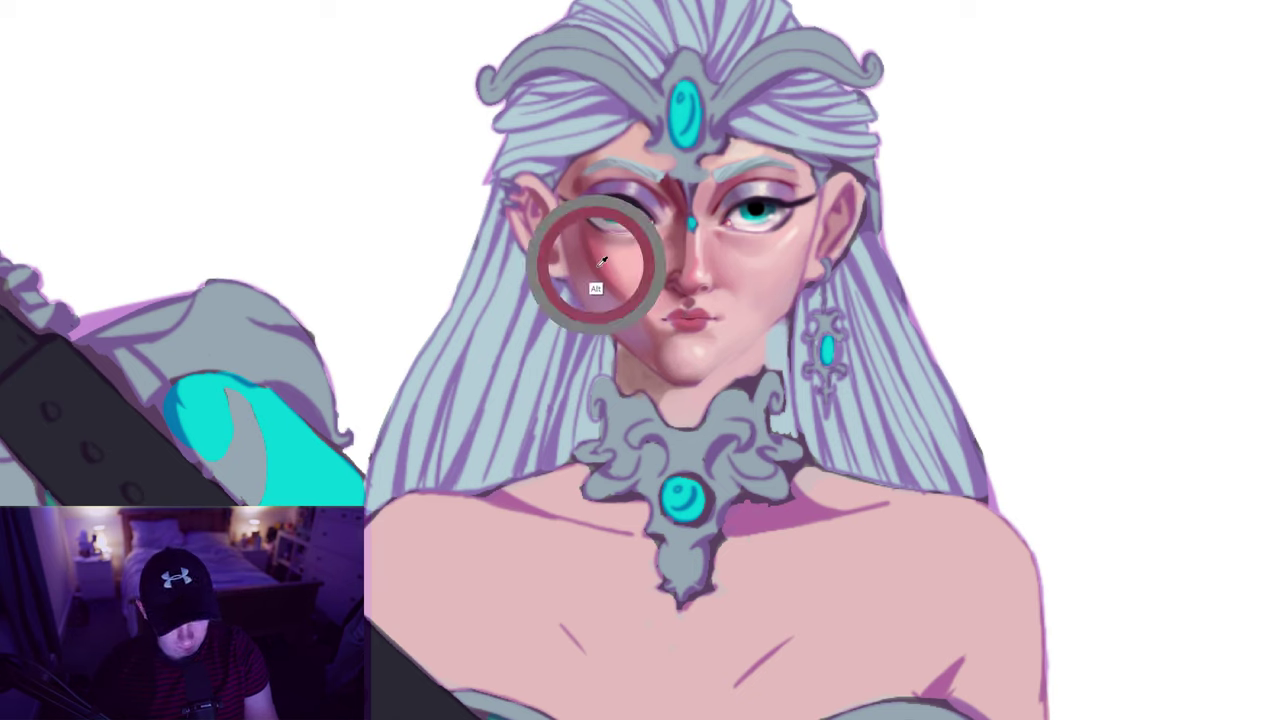
pyautogui.keyDown('alt'); pyautogui.click(695, 280); pyautogui.keyUp('alt')
pyautogui.keyDown('alt'); pyautogui.click(792, 237); pyautogui.keyUp('alt')
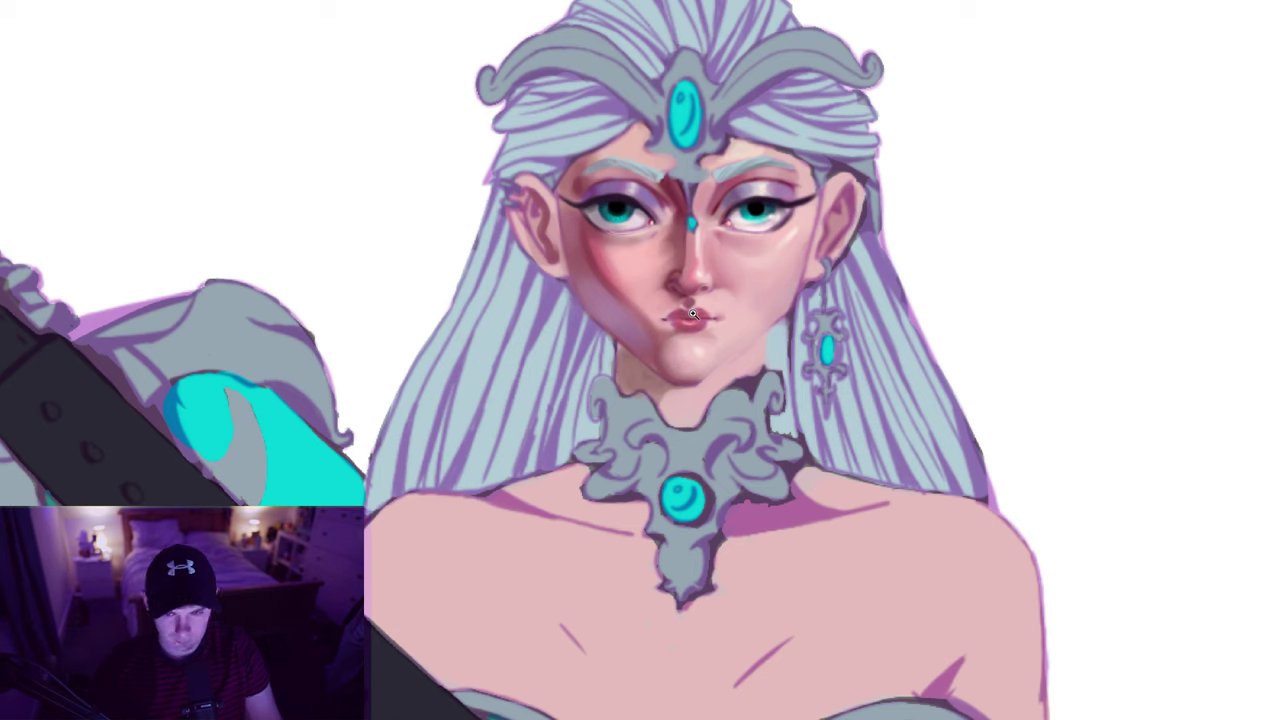
pyautogui.scroll(1, 702, 227)
pyautogui.keyDown('alt'); pyautogui.click(711, 209); pyautogui.keyUp('alt')
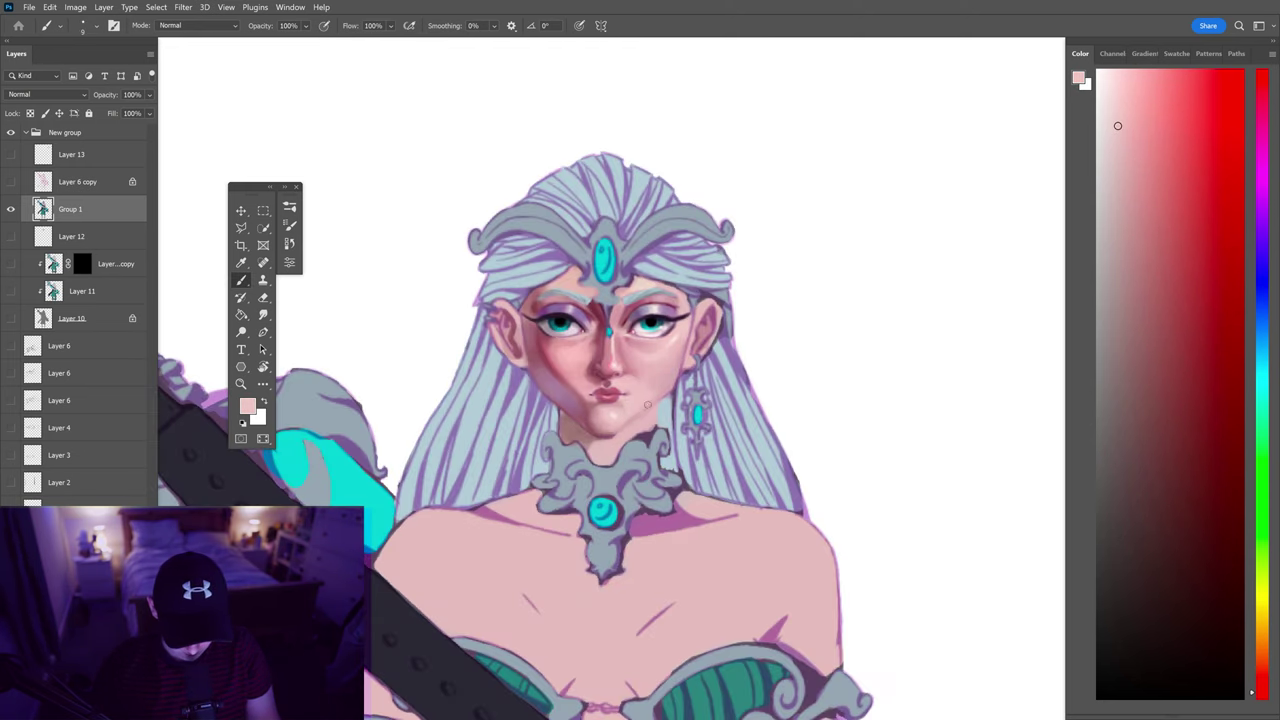
# Sample the pink skin tone and push it to a vivid pink-red for the inner ear
pyautogui.keyDown('alt'); pyautogui.click(664, 408); pyautogui.keyUp('alt')
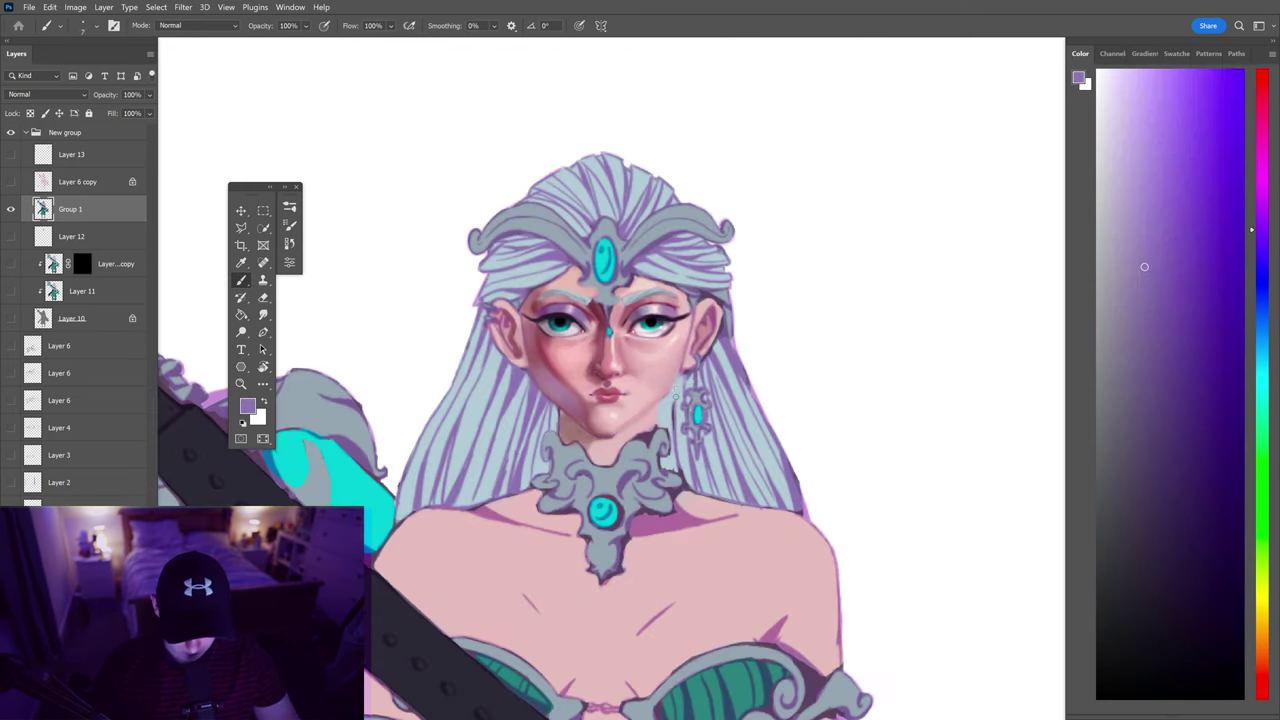
pyautogui.scroll(-2, 676, 400)
pyautogui.scroll(-1, 668, 490)
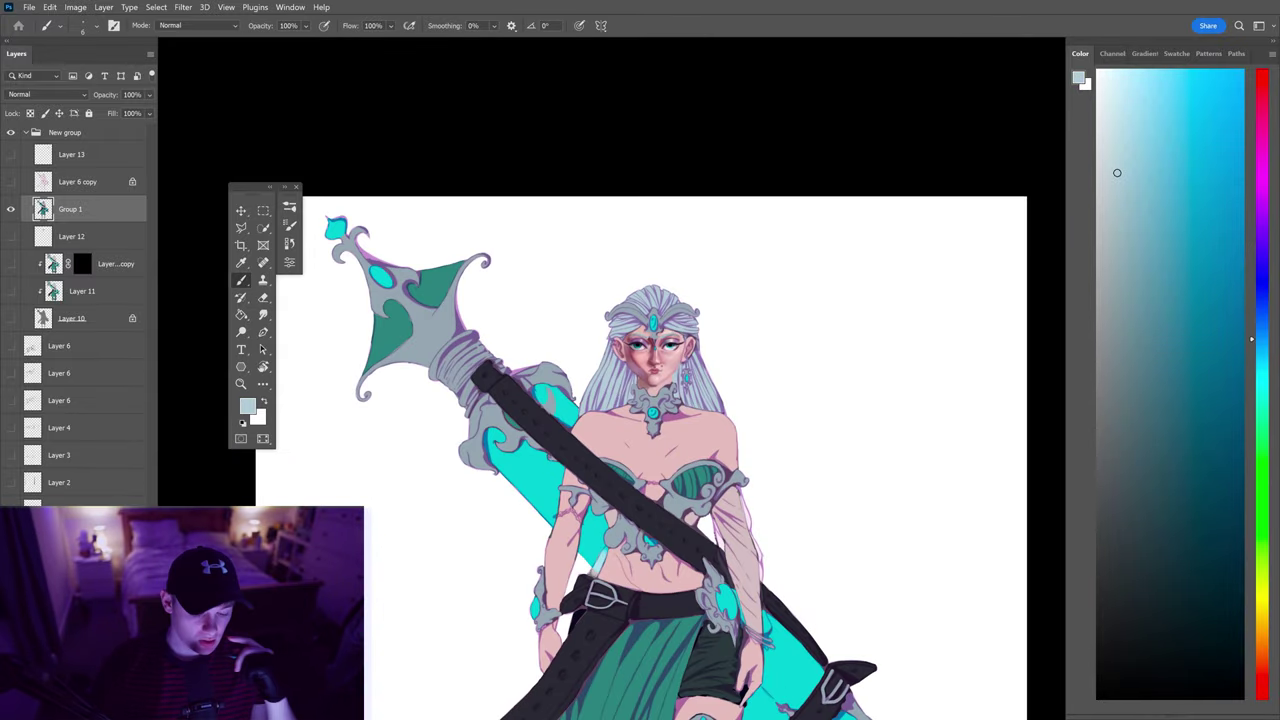
pyautogui.scroll(2, 683, 336)
pyautogui.keyDown('alt'); pyautogui.click(766, 480); pyautogui.keyUp('alt')
pyautogui.moveTo(1262, 97); pyautogui.dragTo(1262, 75)
pyautogui.click(1215, 83)
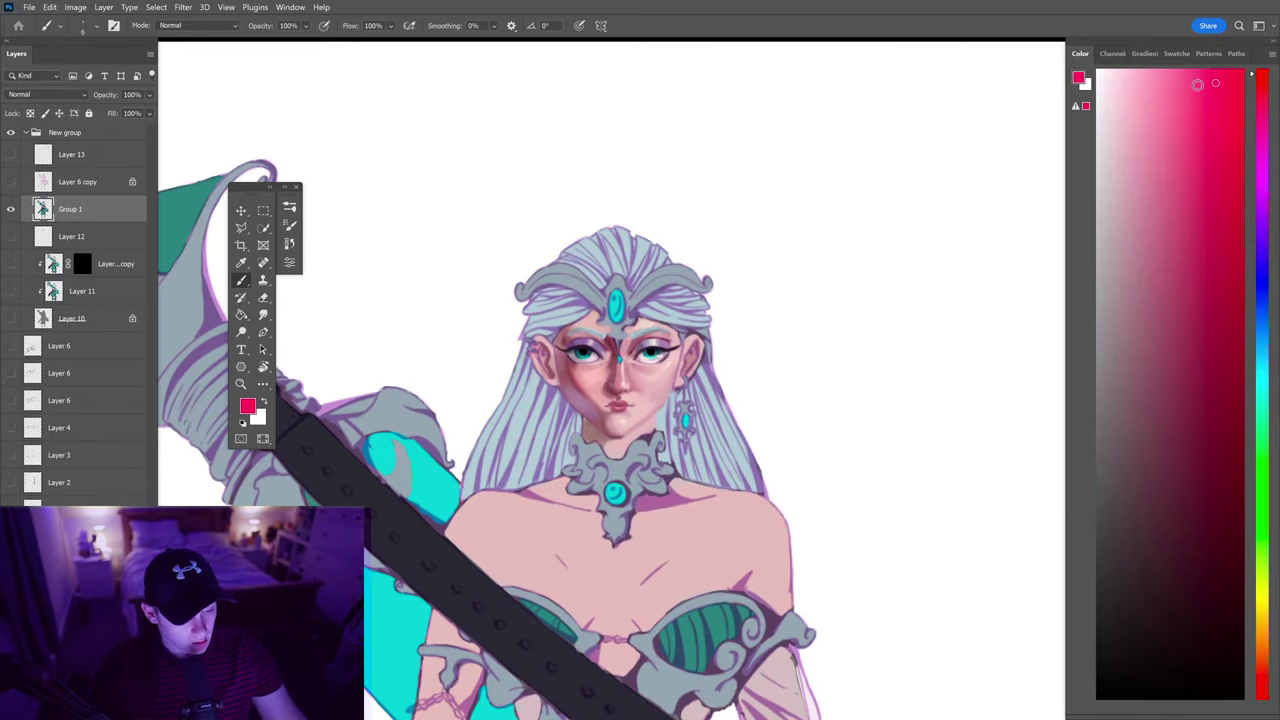
# Flush the inner ear with the pink-red, then sample the lavender lineart colour
pyautogui.scroll(-2, 762, 247)
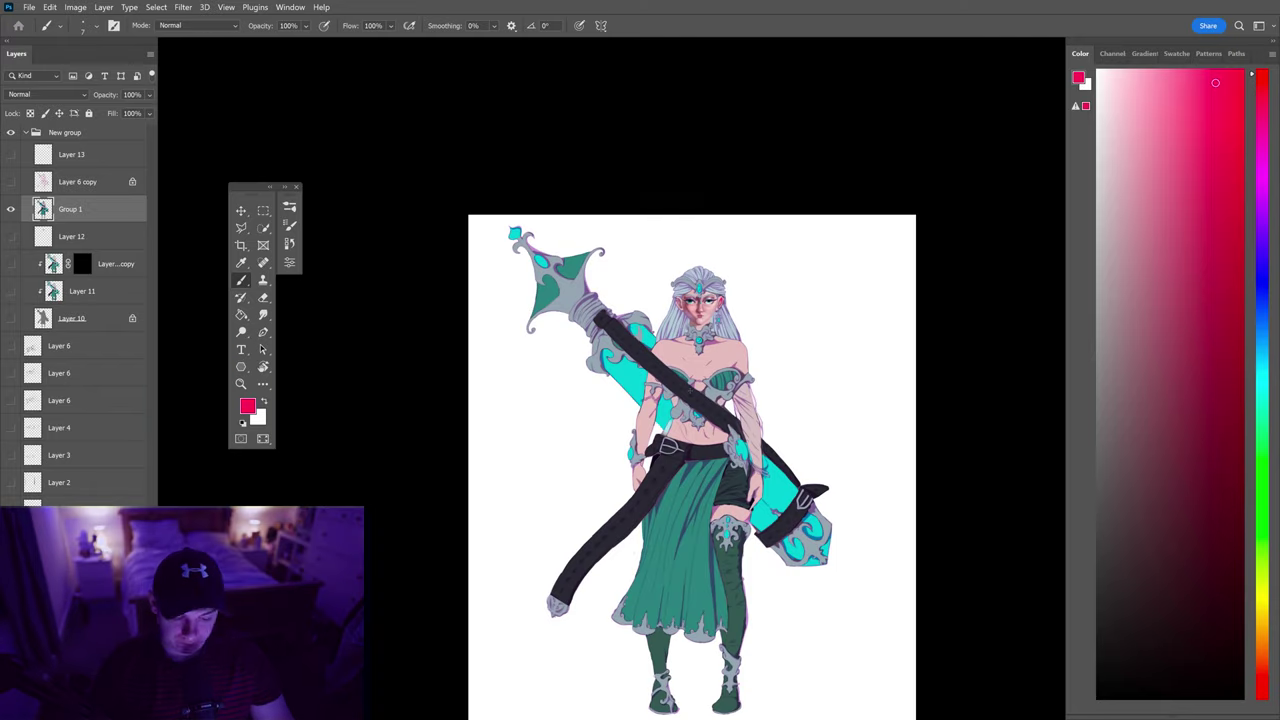
pyautogui.scroll(3, 736, 262)
pyautogui.keyDown('alt'); pyautogui.click(757, 300); pyautogui.keyUp('alt')
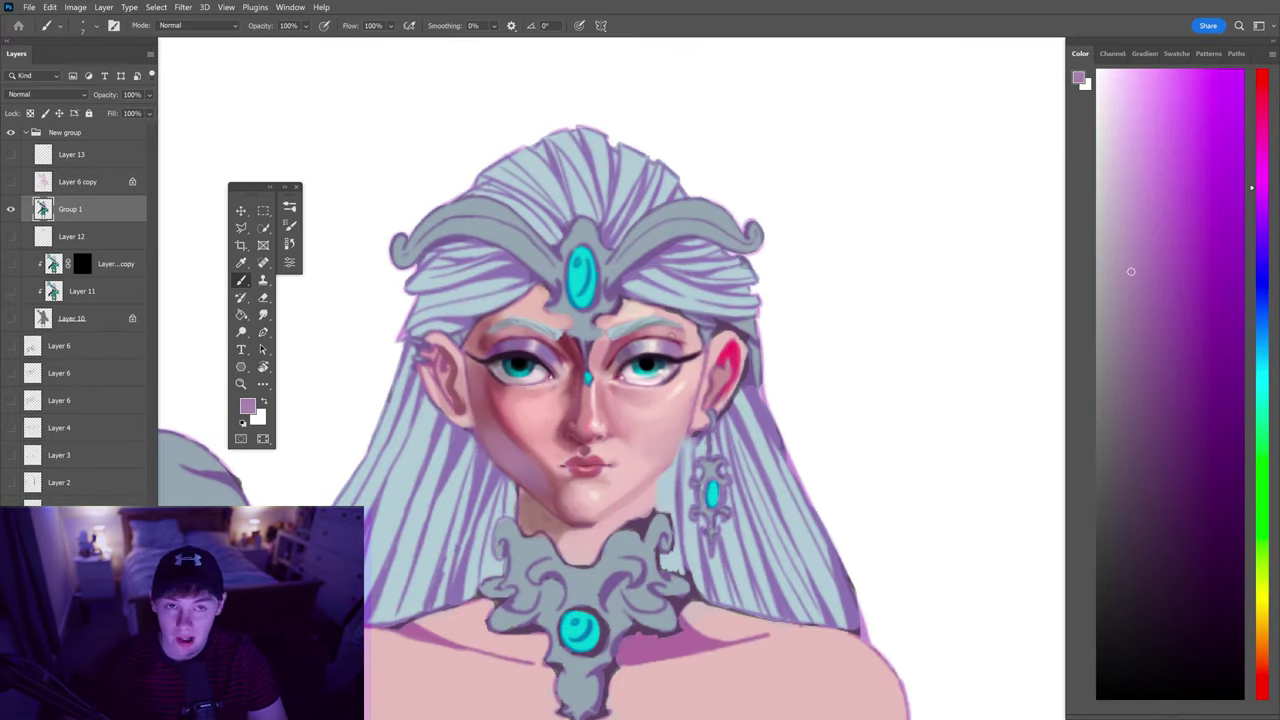
pyautogui.scroll(-3, 600, 380)
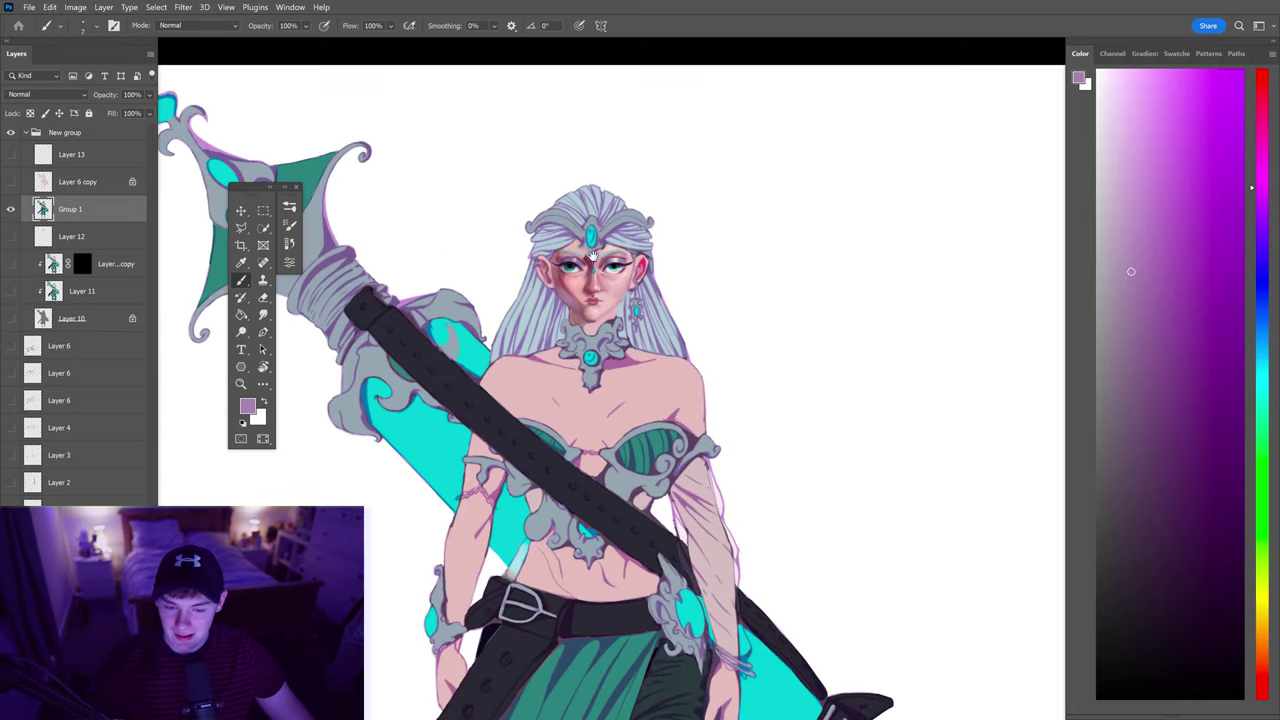